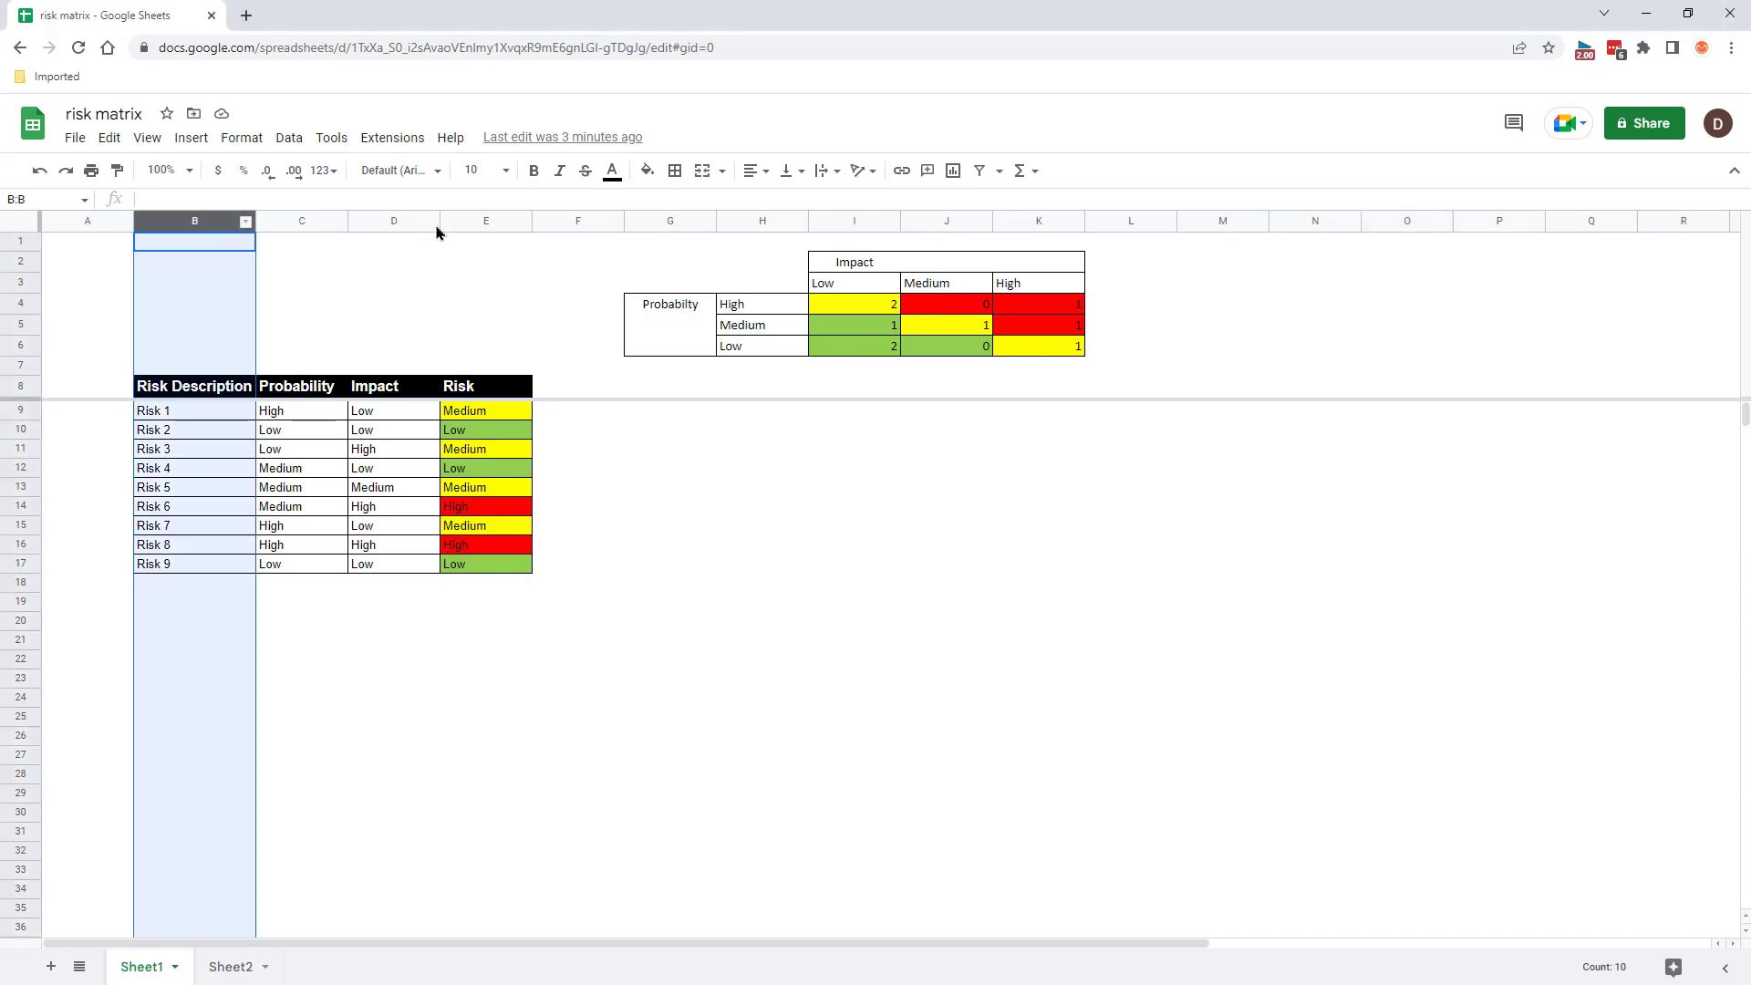
Change Risk 1's impact in D9 from Low to Medium so its risk becomes High.
click(488, 226)
click(688, 227)
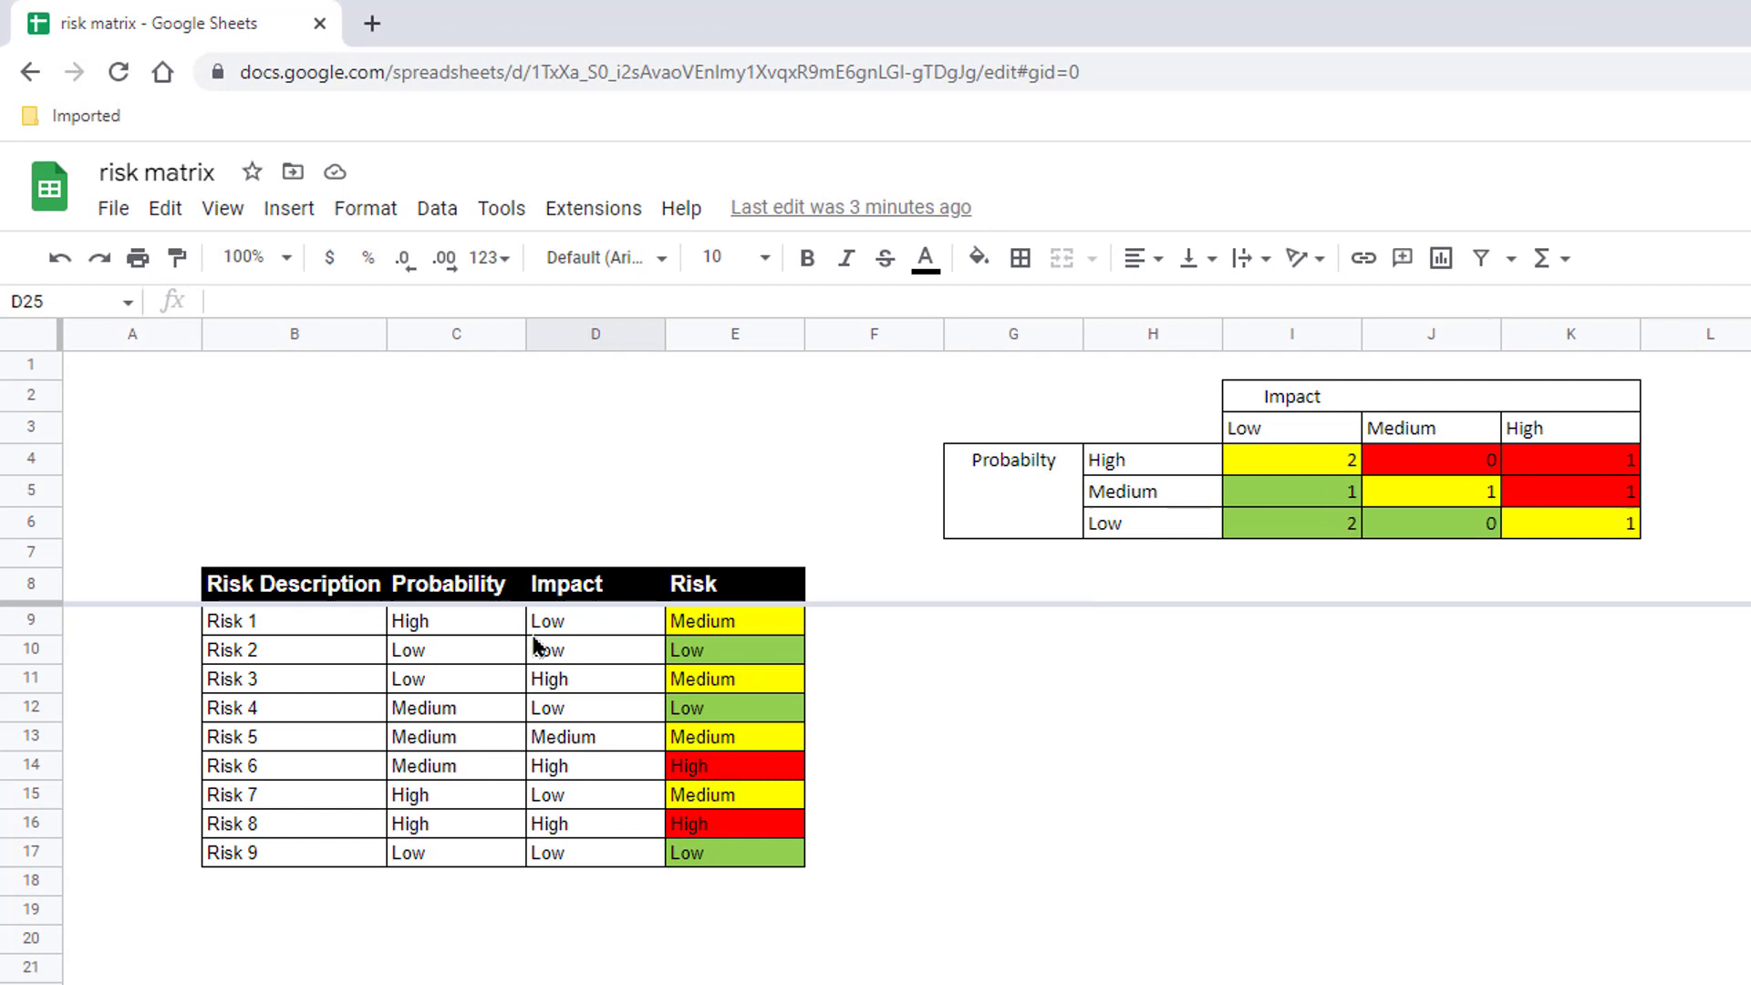
click(565, 628)
double_click(565, 629)
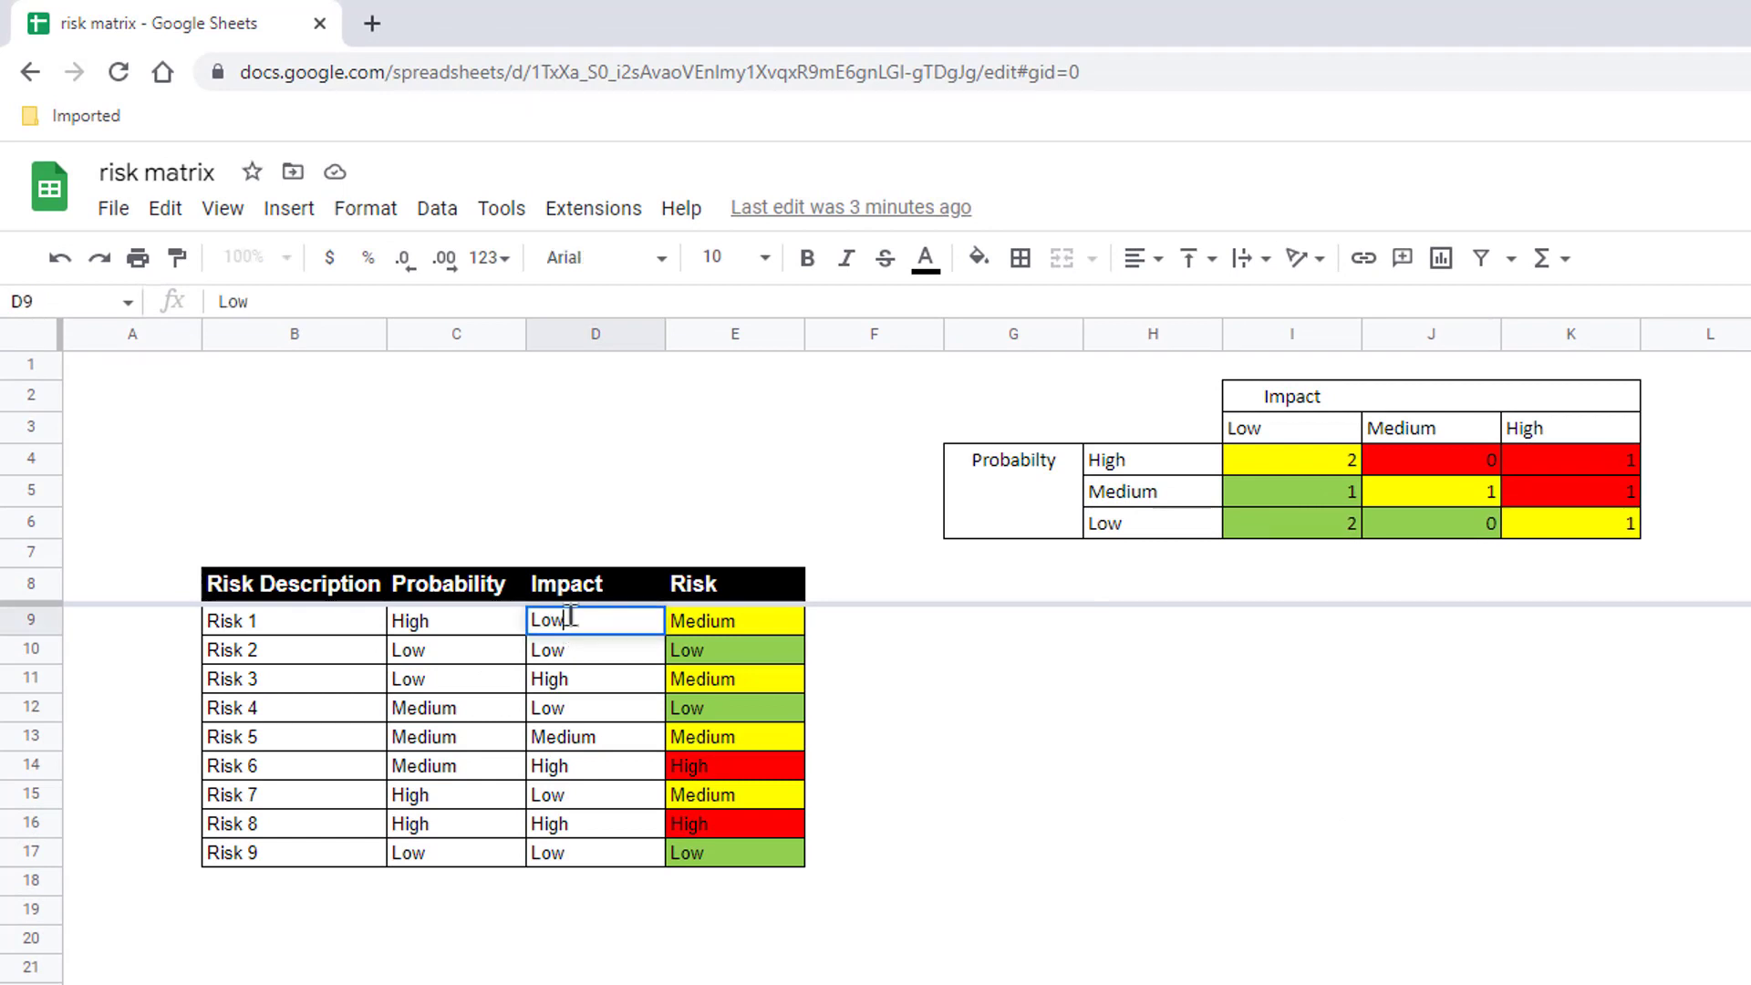
drag(566, 629, 504, 627)
text(Medium)
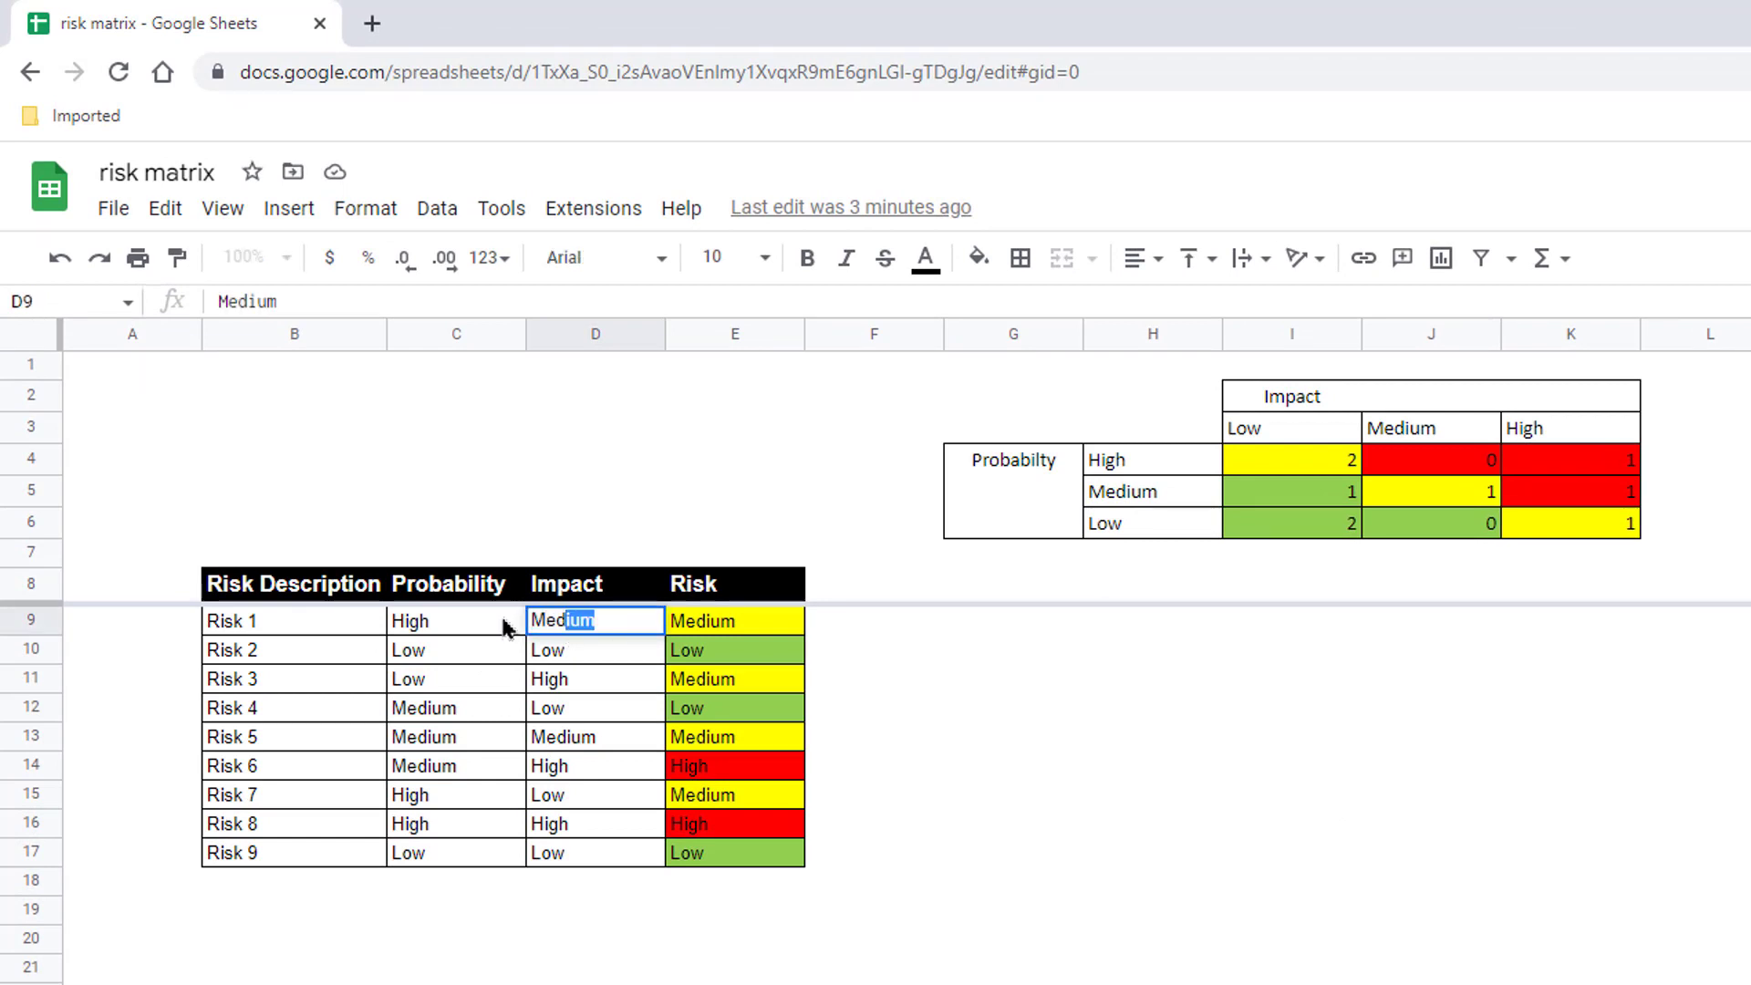
key(Return)
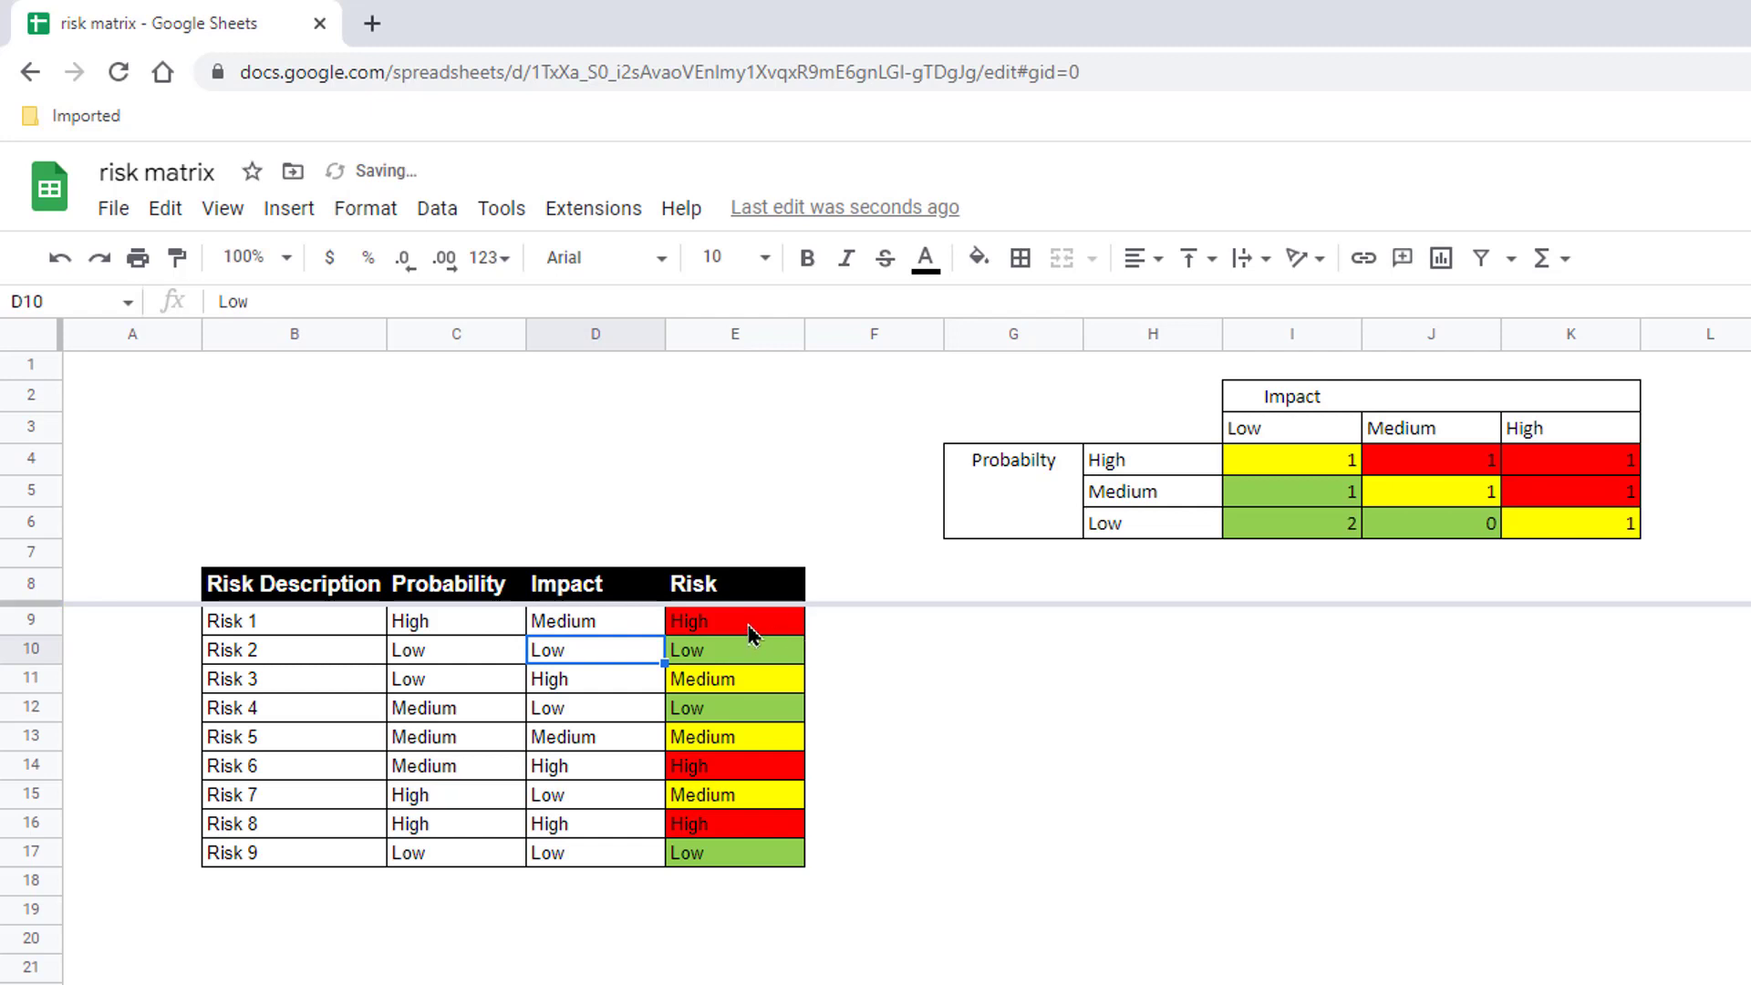
click(749, 627)
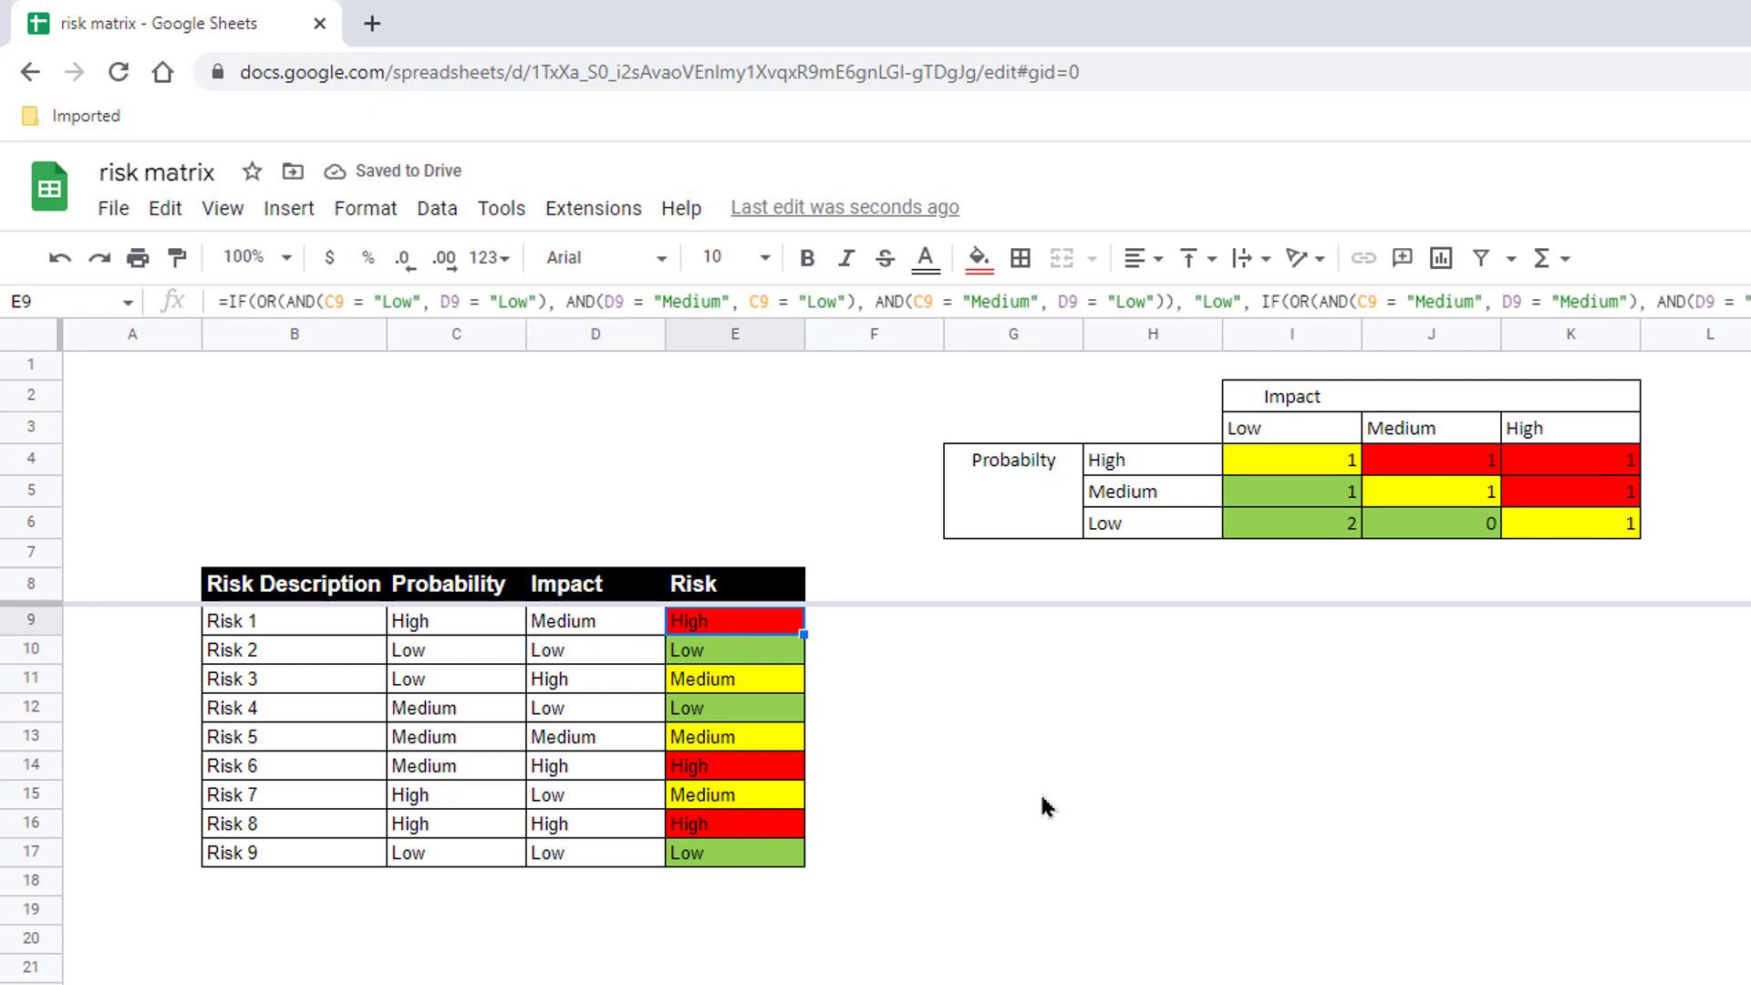
Copy the Risk 9 row down to row 40 to add more Low risks.
click(1012, 909)
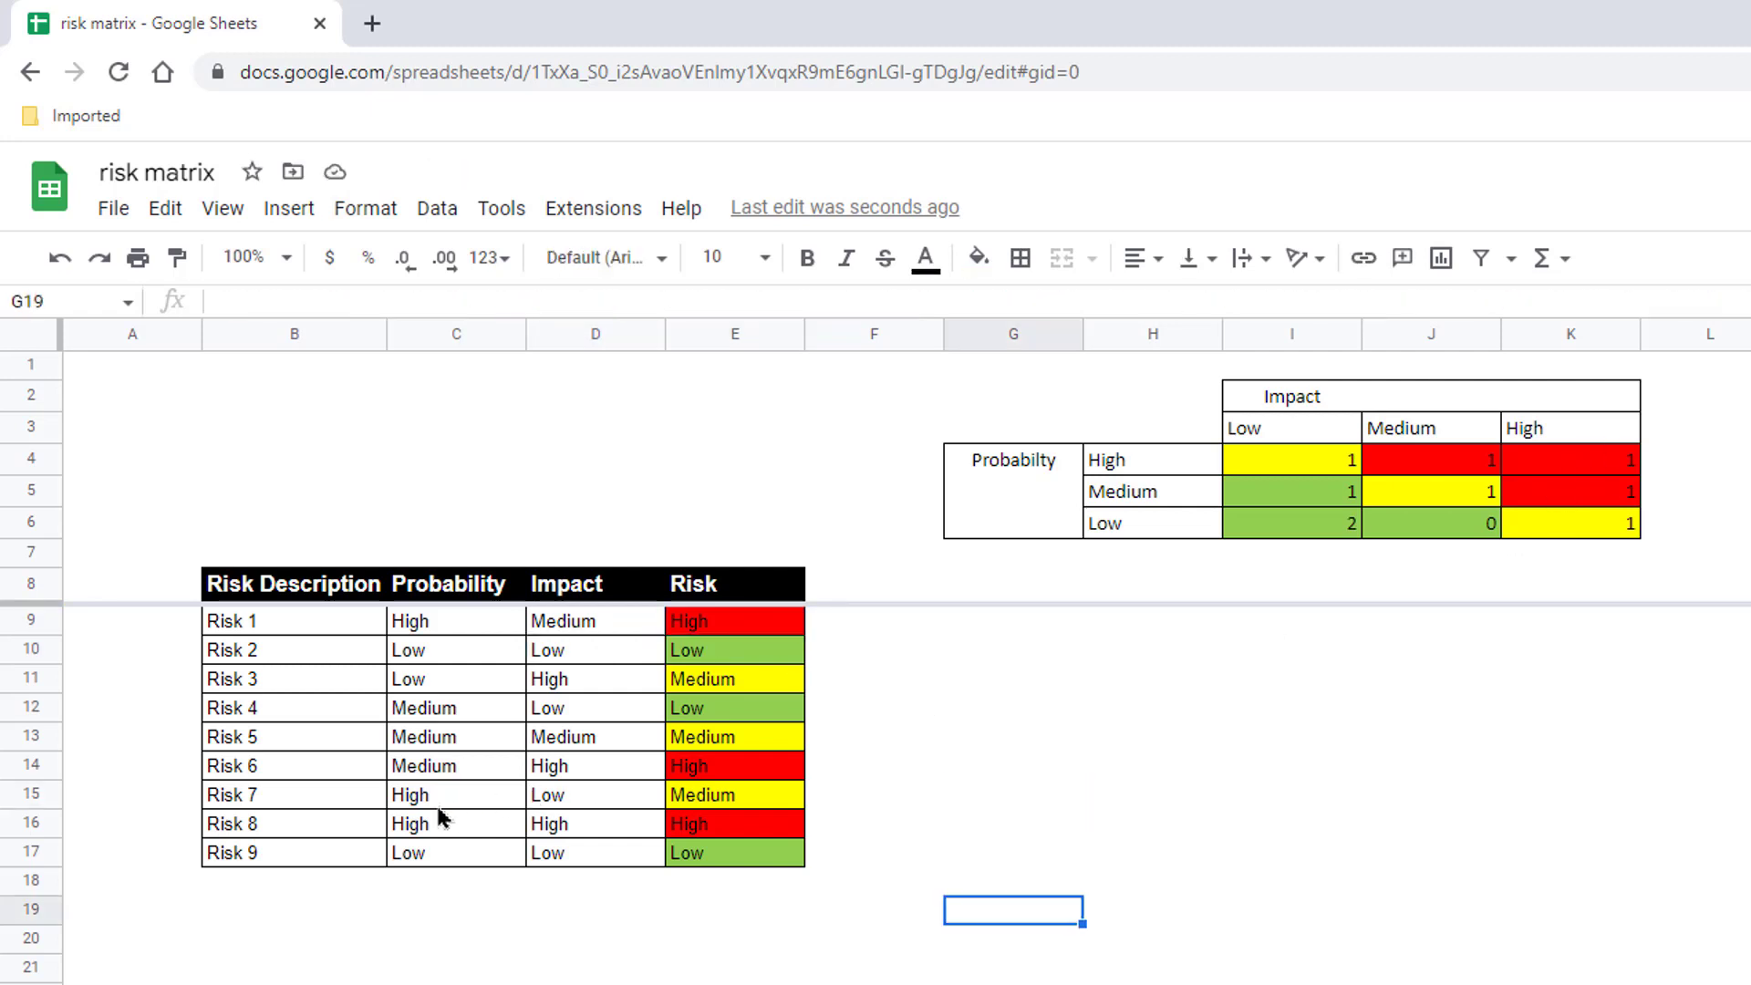
drag(330, 857, 802, 983)
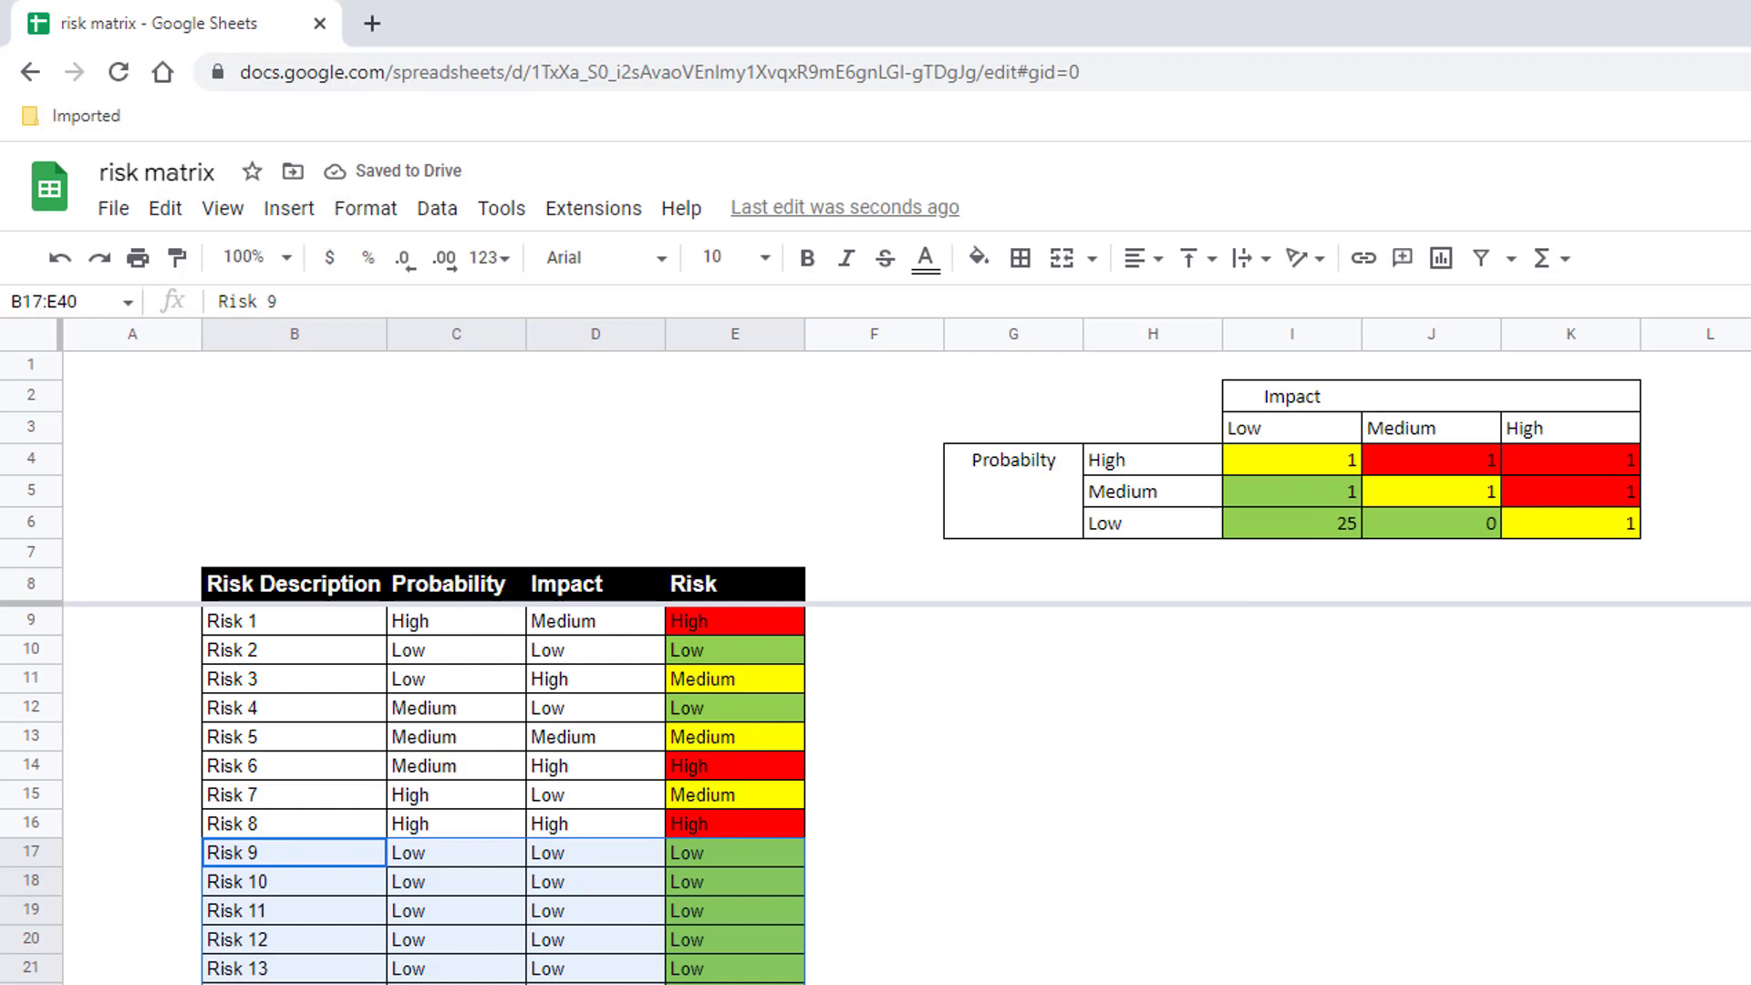
scroll(504, 784, down, 3)
scroll(503, 784, up, 3)
scroll(1277, 863, down, 4)
scroll(1278, 863, up, 4)
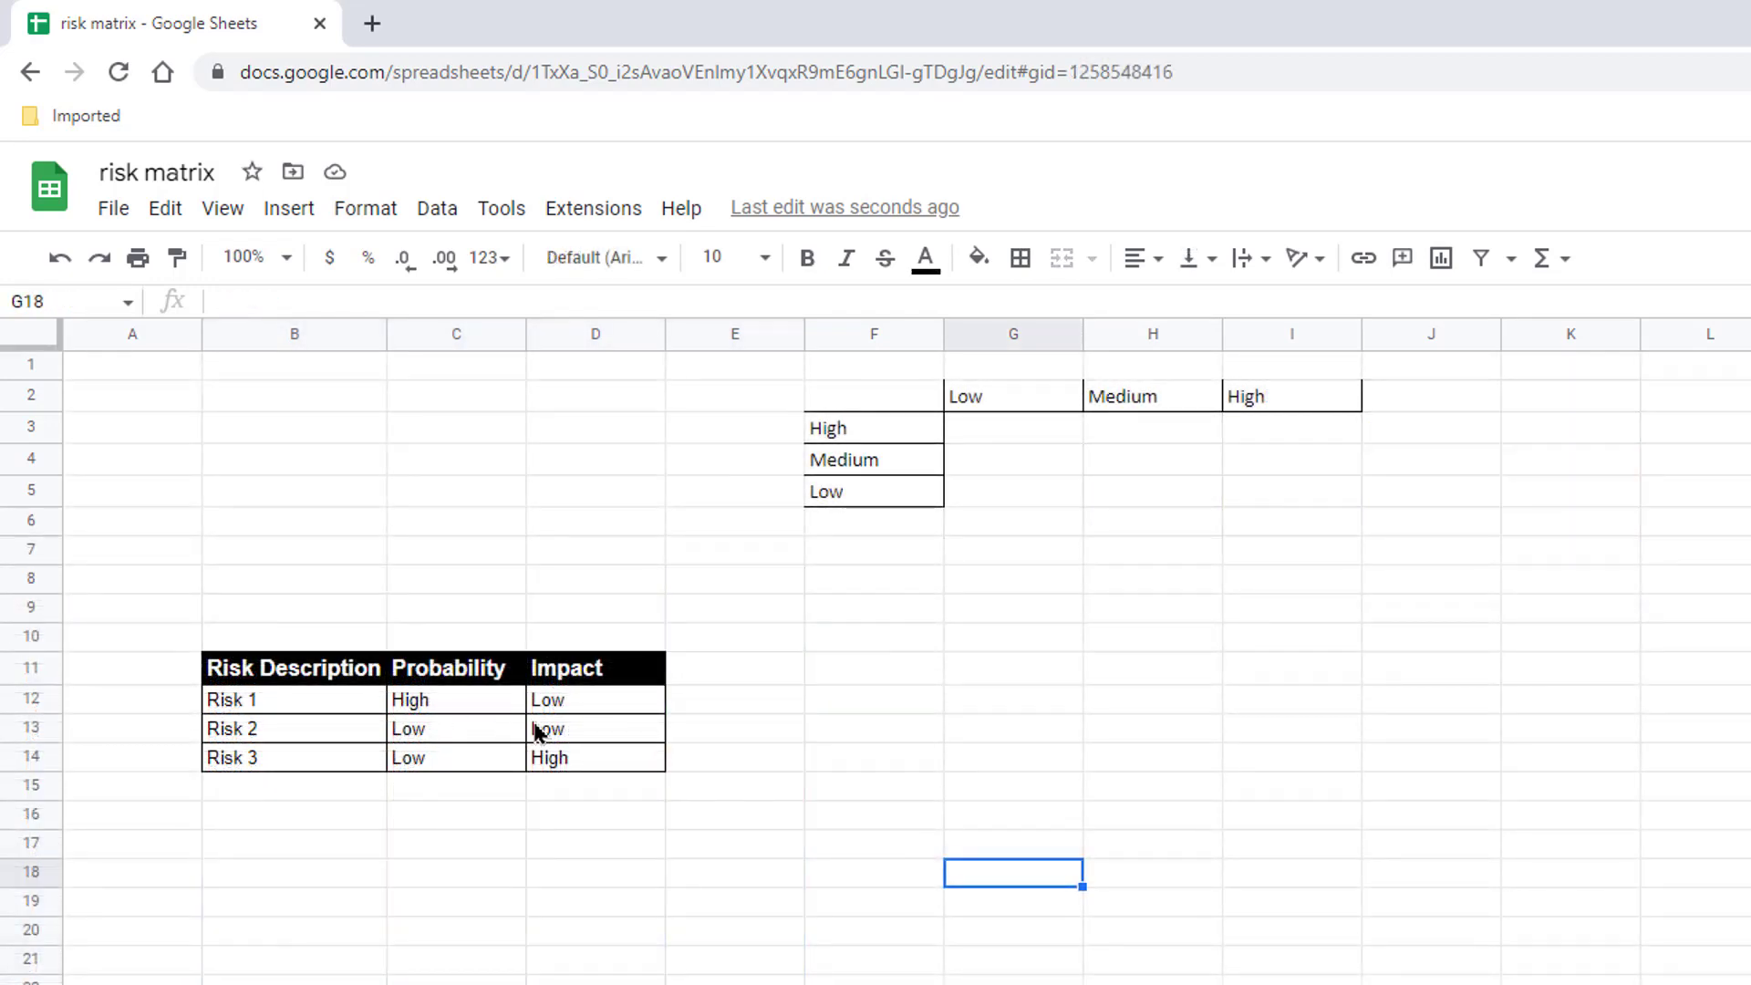
Add a Risk header in E11, paint D11:D14's Impact formatting onto E11:E14, then return to Sheet1.
click(698, 680)
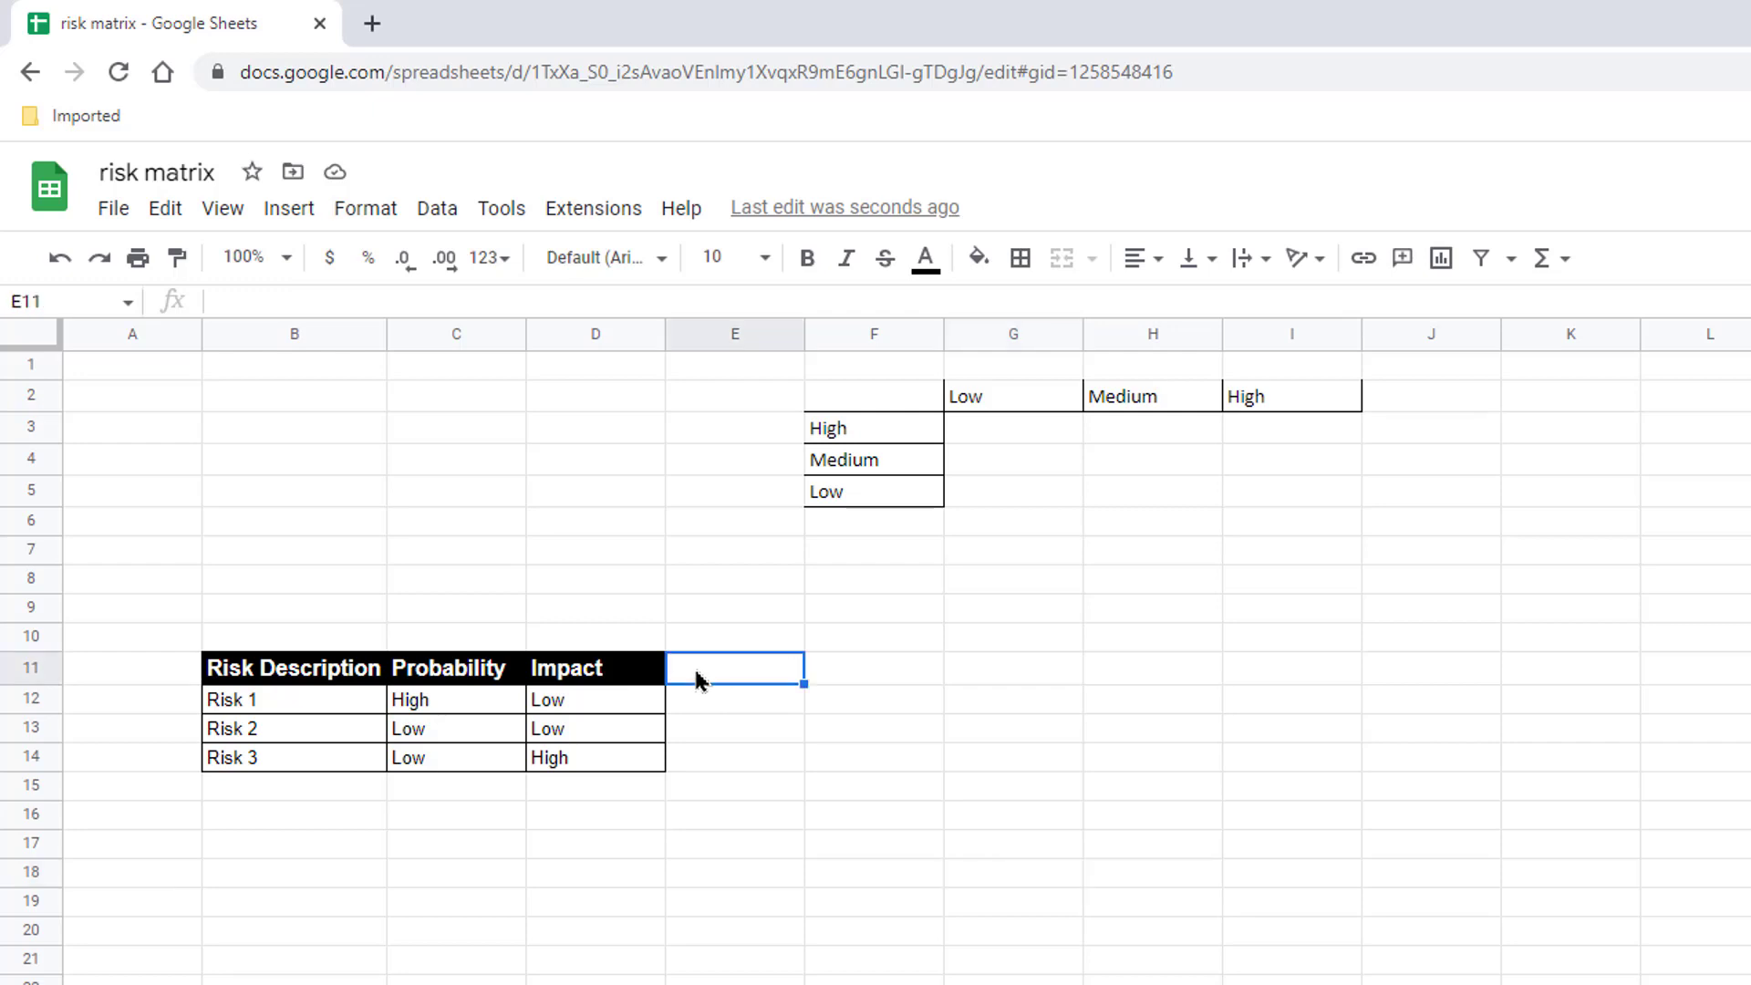
text(Risk)
key(Return)
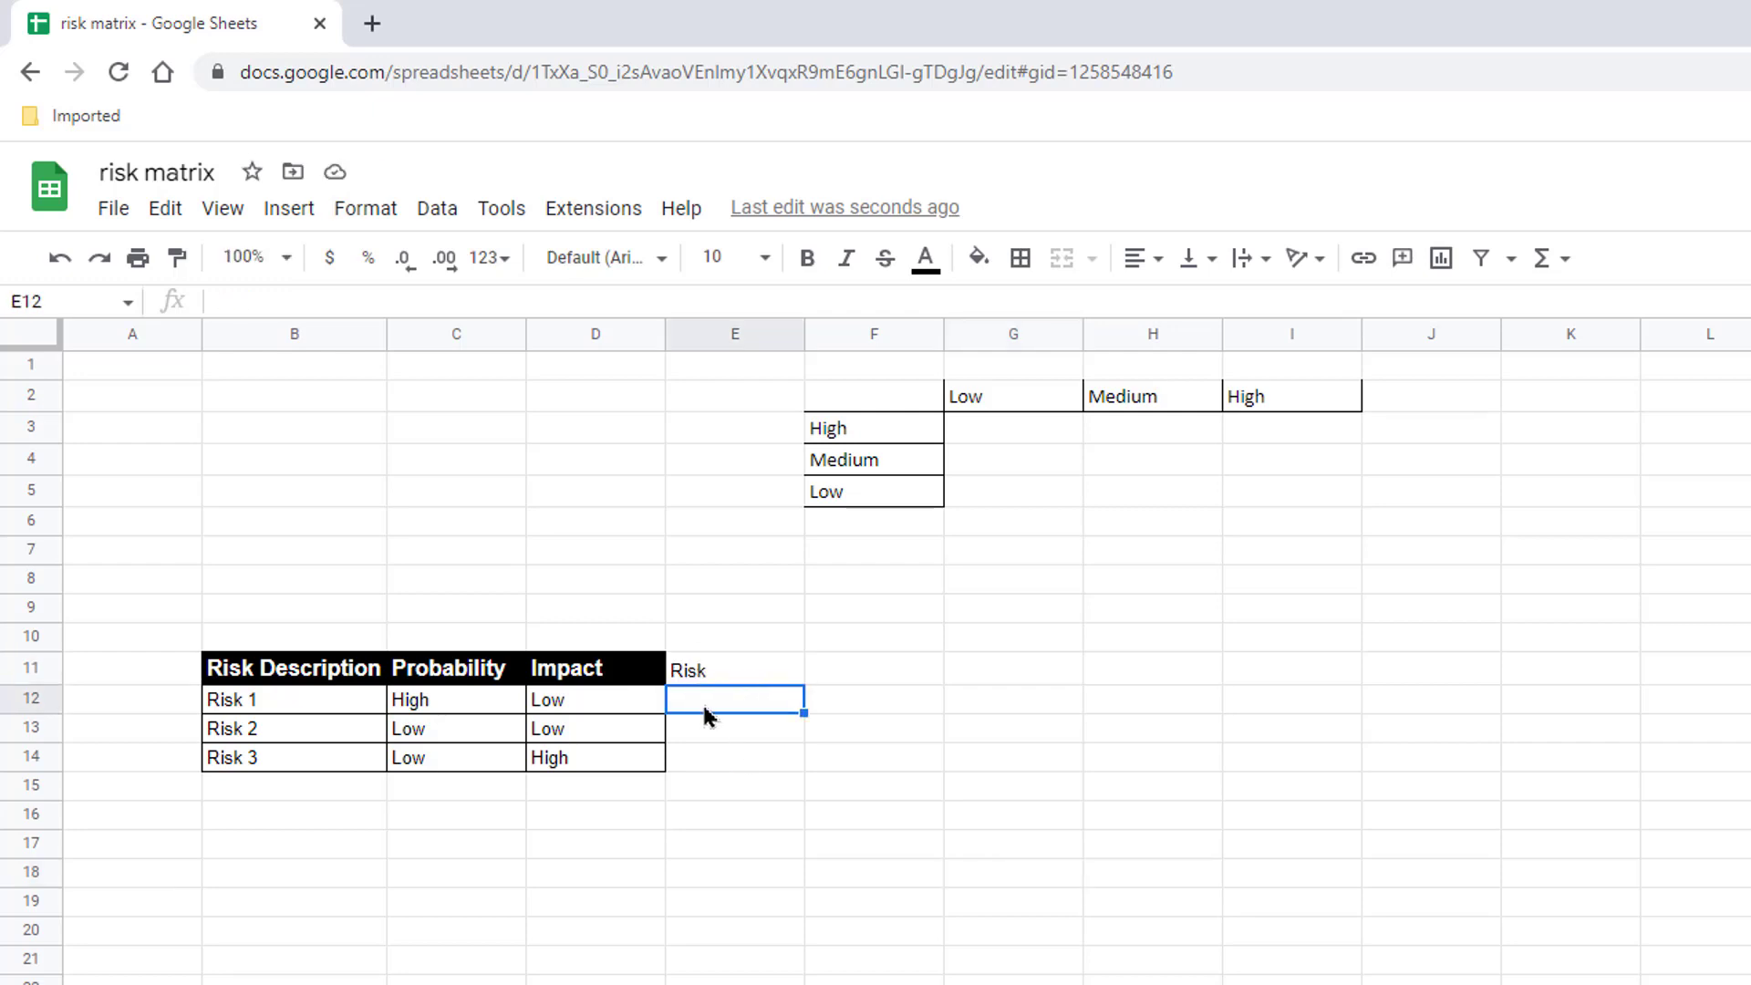
drag(612, 680, 617, 762)
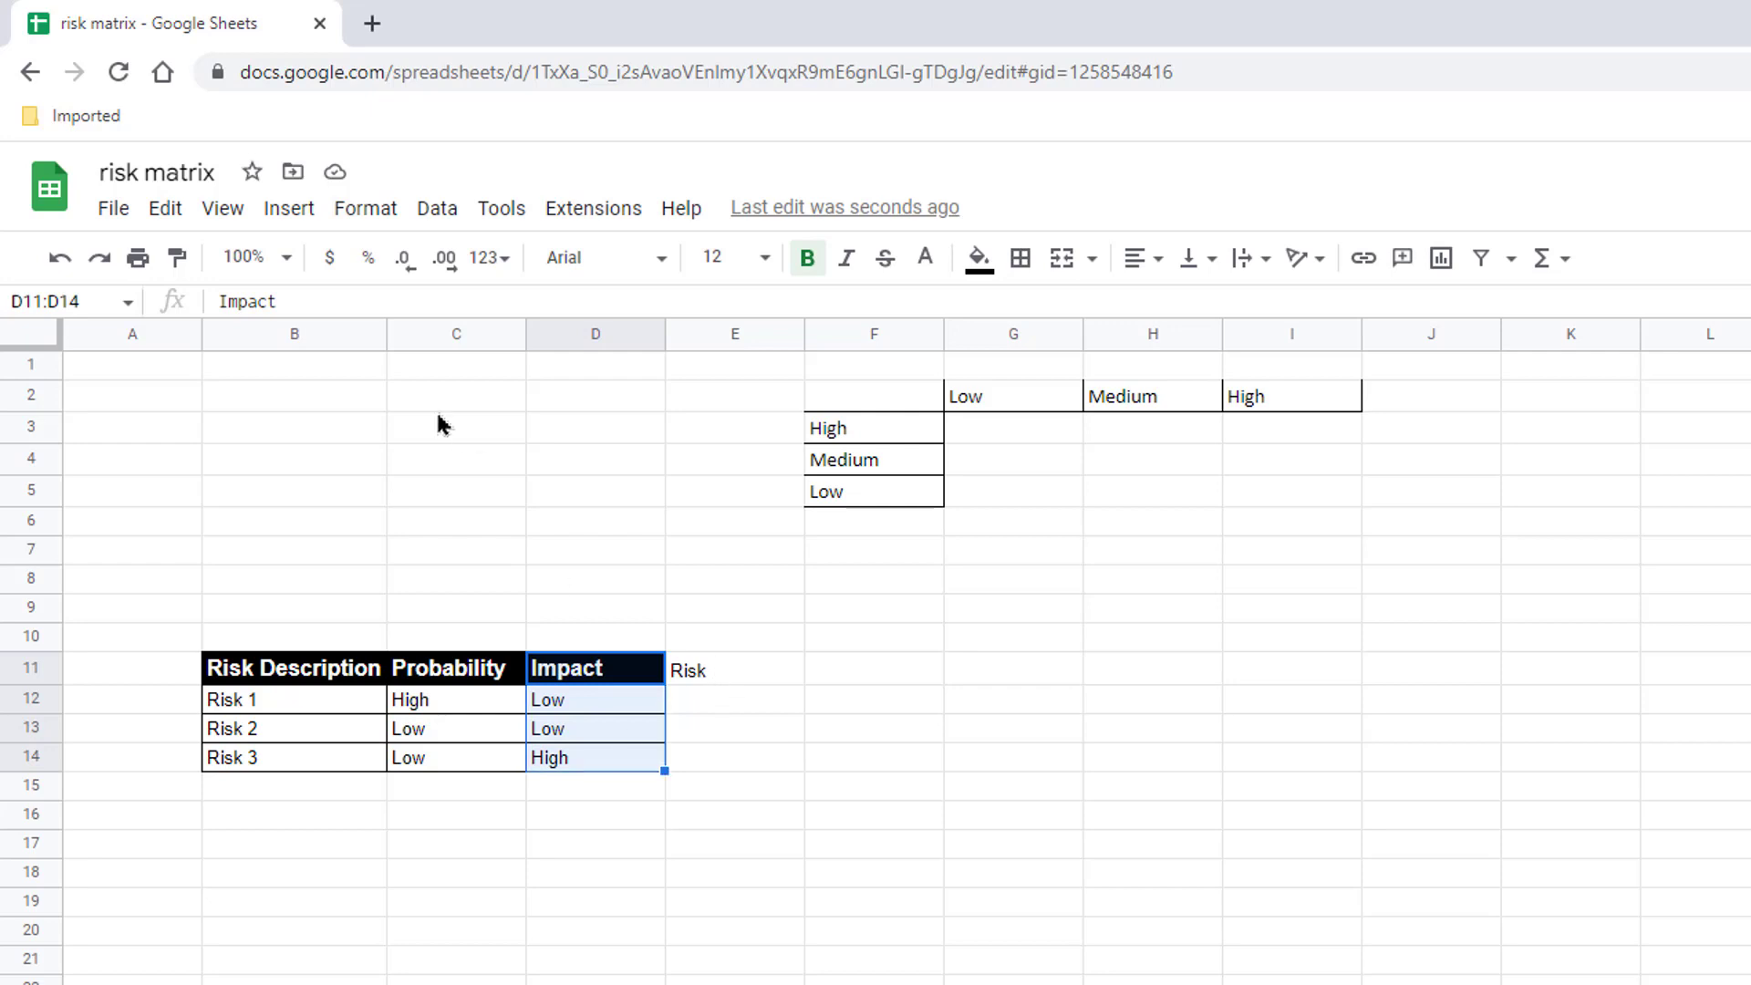
click(179, 259)
drag(735, 674, 735, 764)
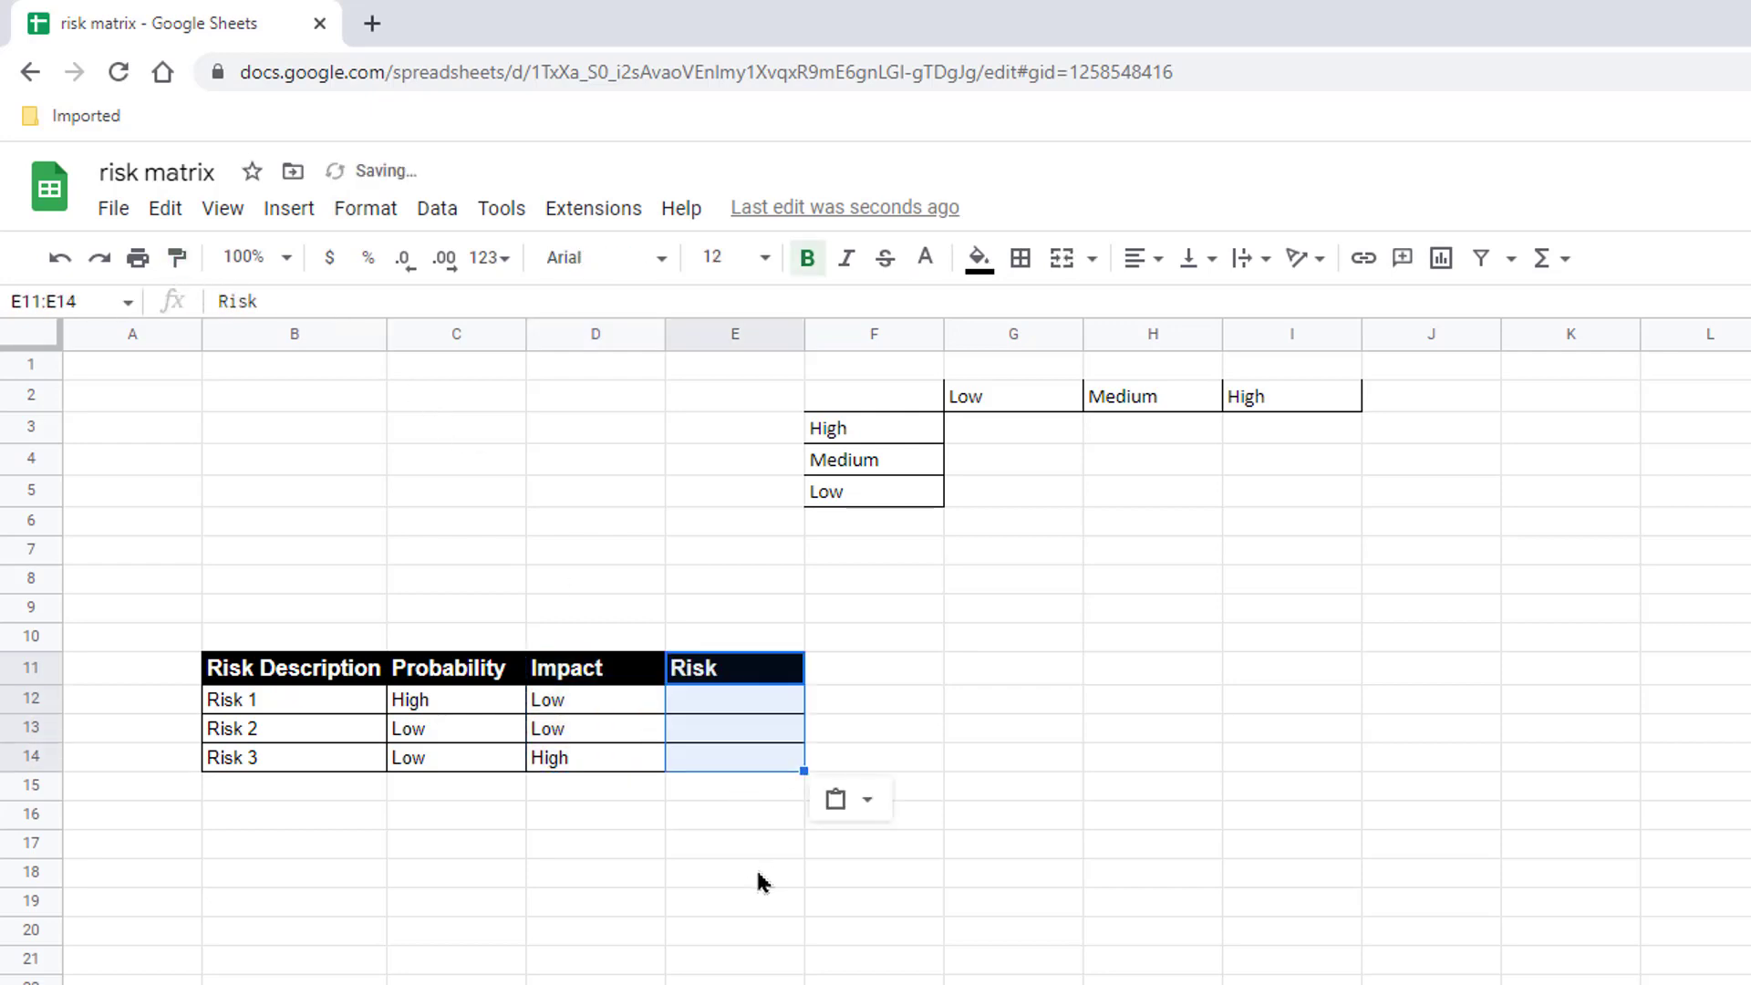
click(720, 708)
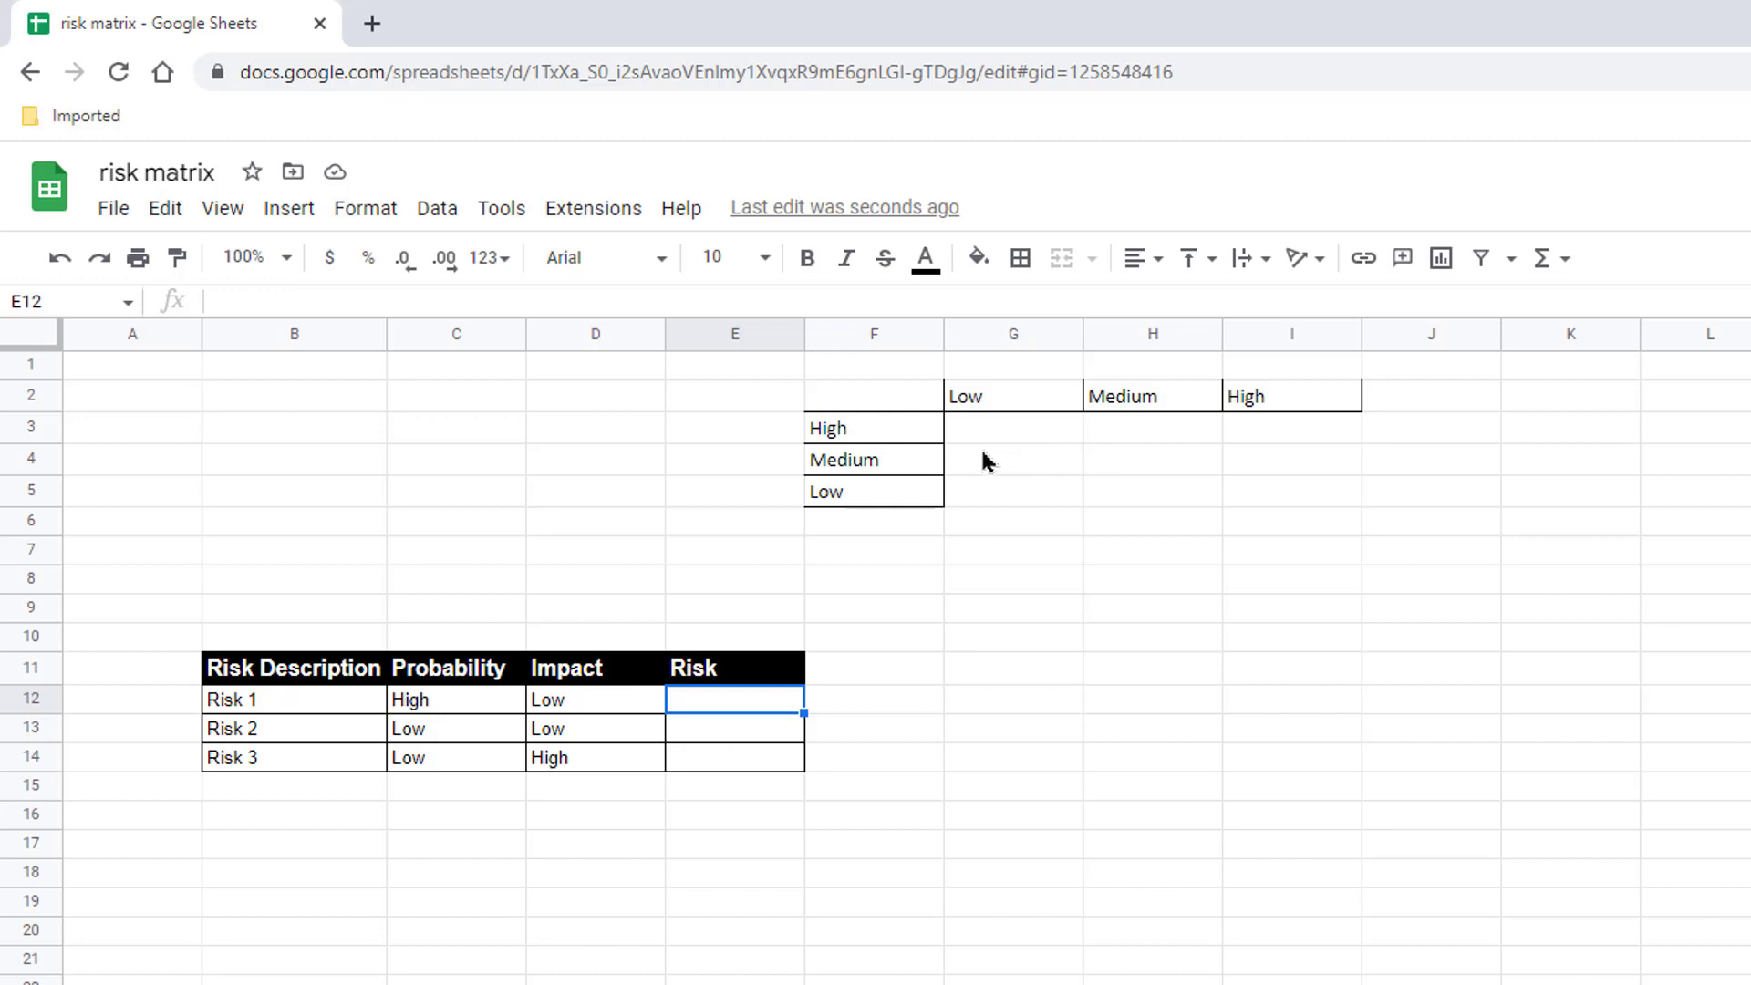
key(ctrl+shift+Page_Up)
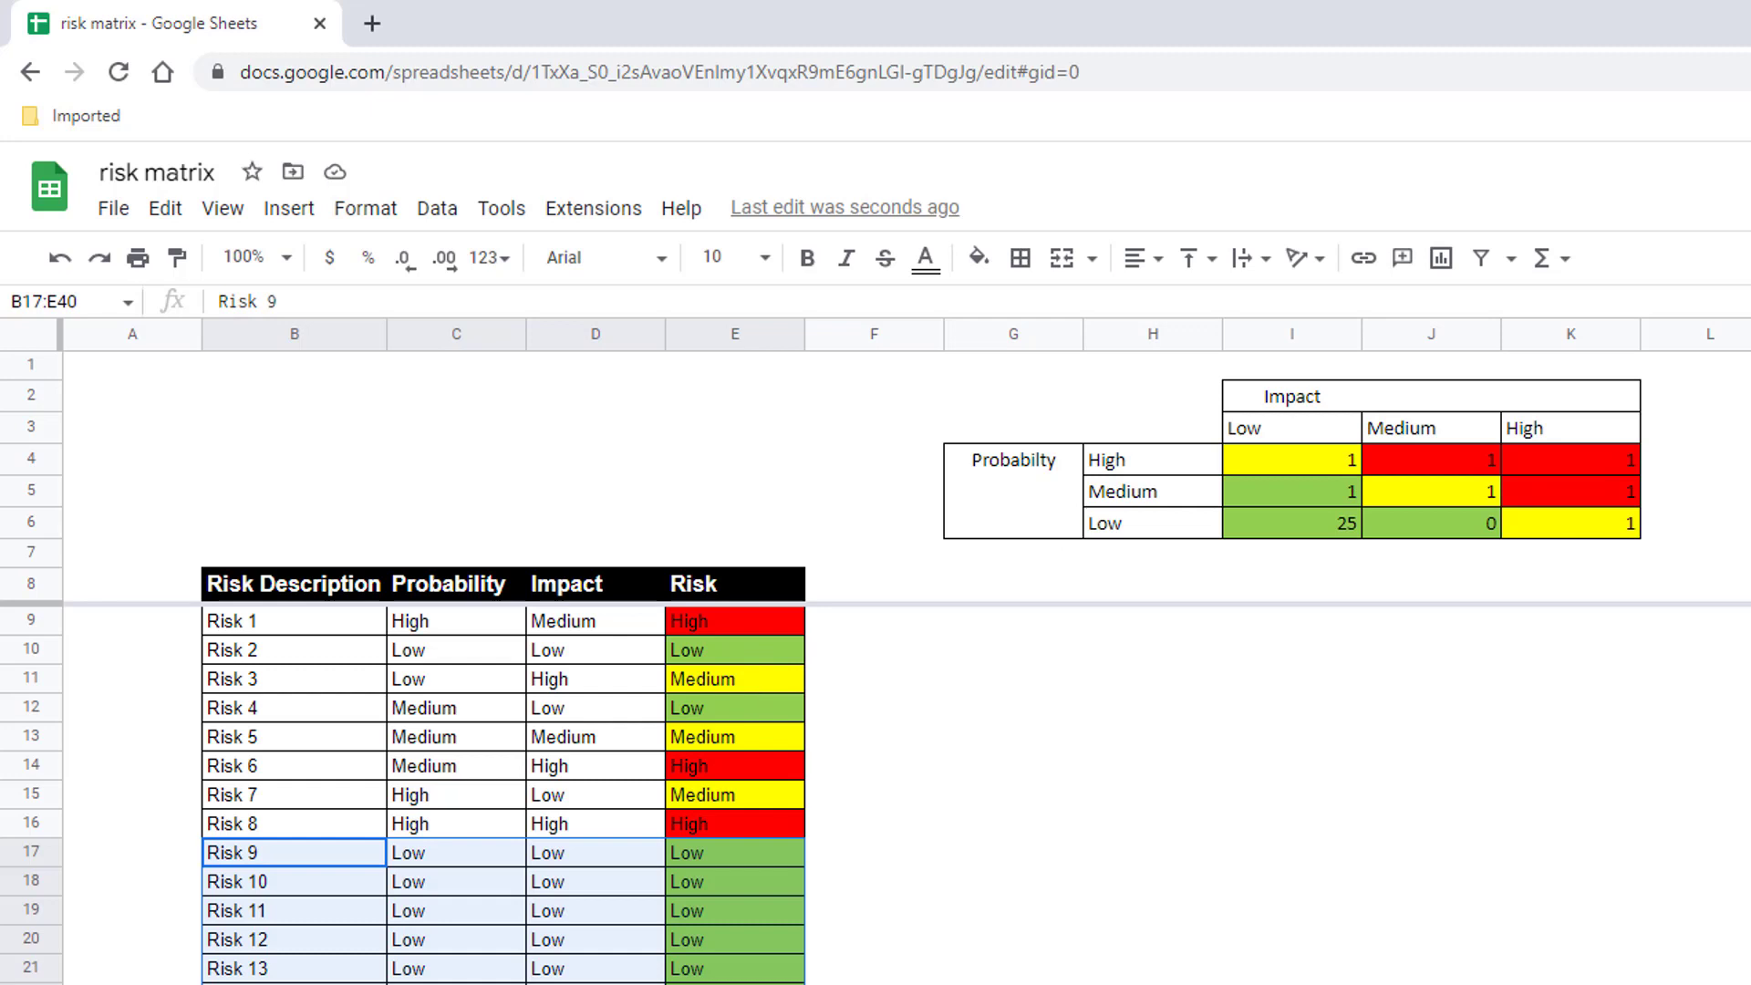
Copy the nested IF risk formula from Sheet1!E9 and paste it into E12 on Sheet2.
click(734, 620)
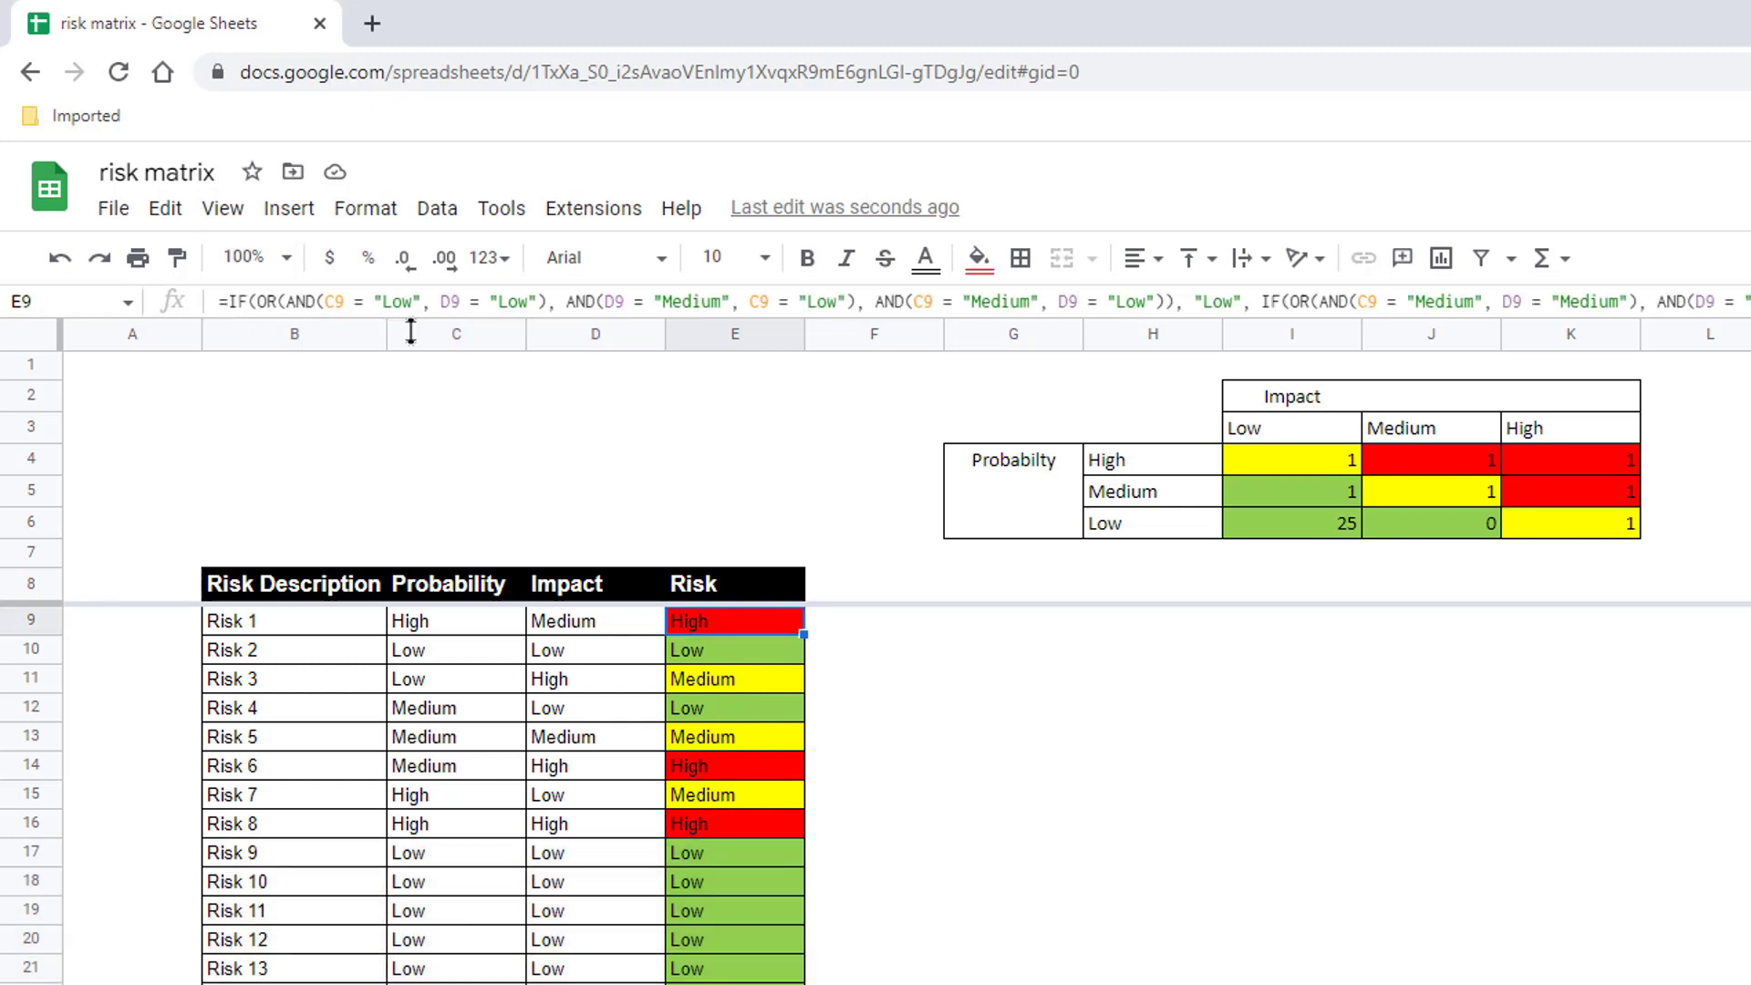
drag(1714, 313, 1715, 453)
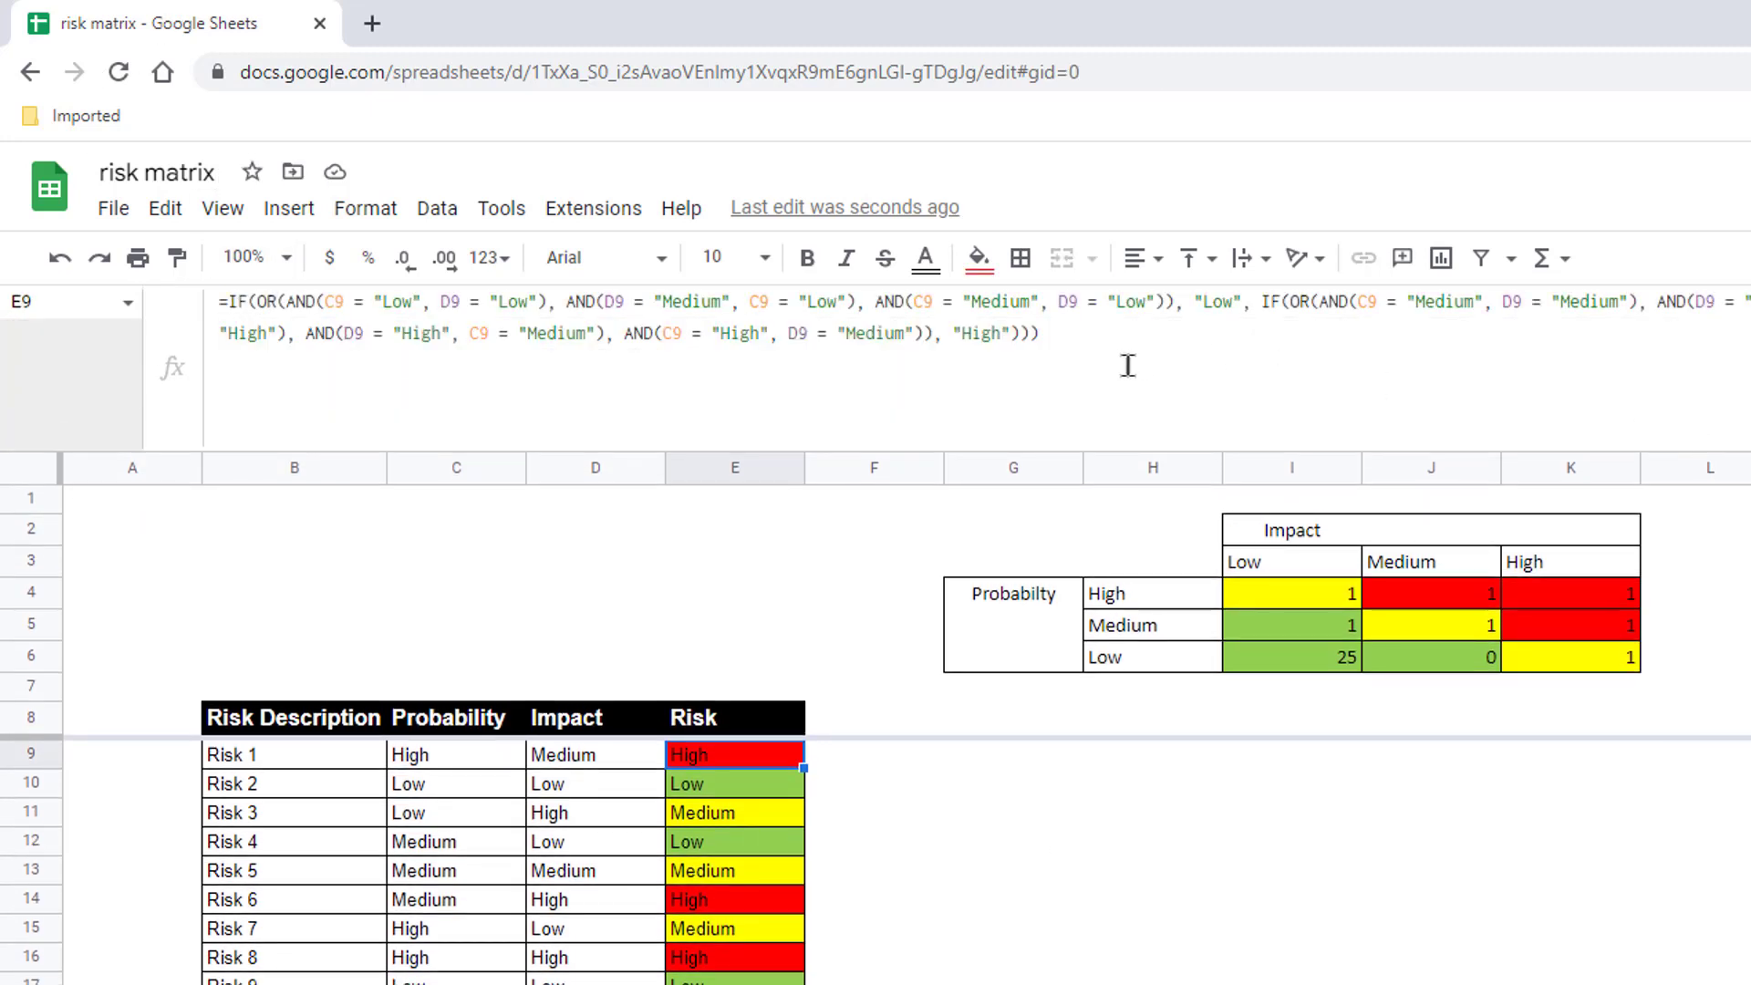
drag(1063, 344, 207, 309)
key(ctrl+c)
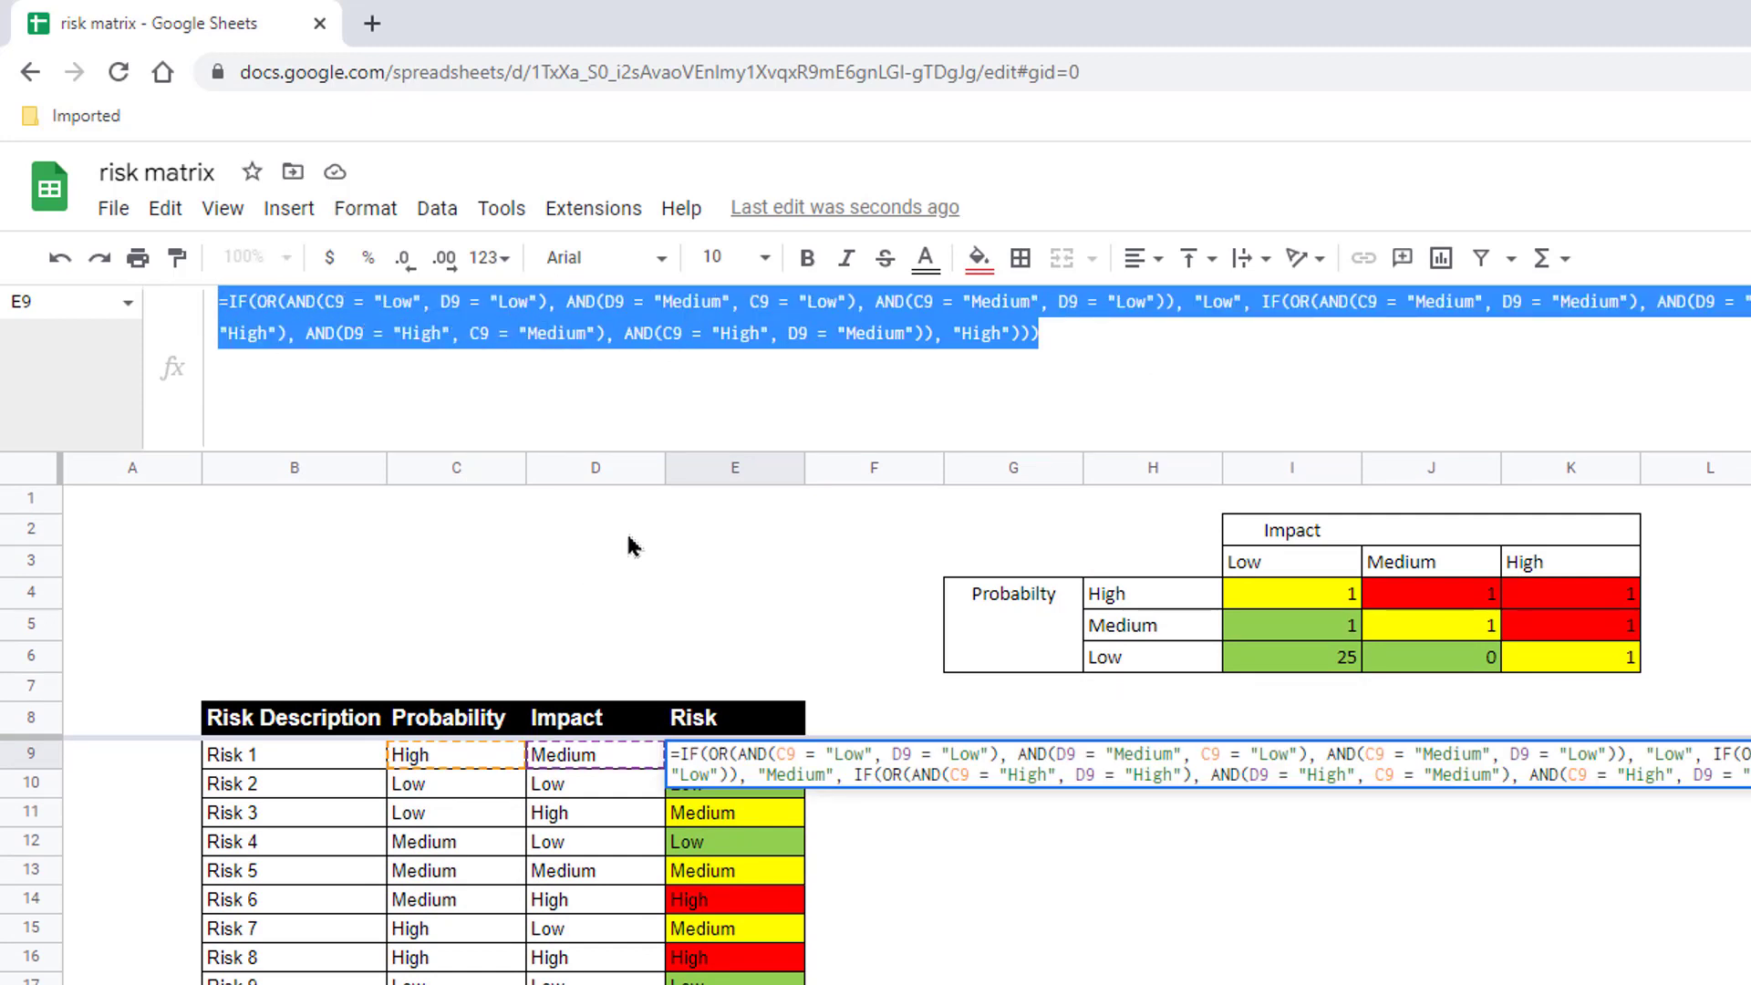
drag(679, 420, 681, 377)
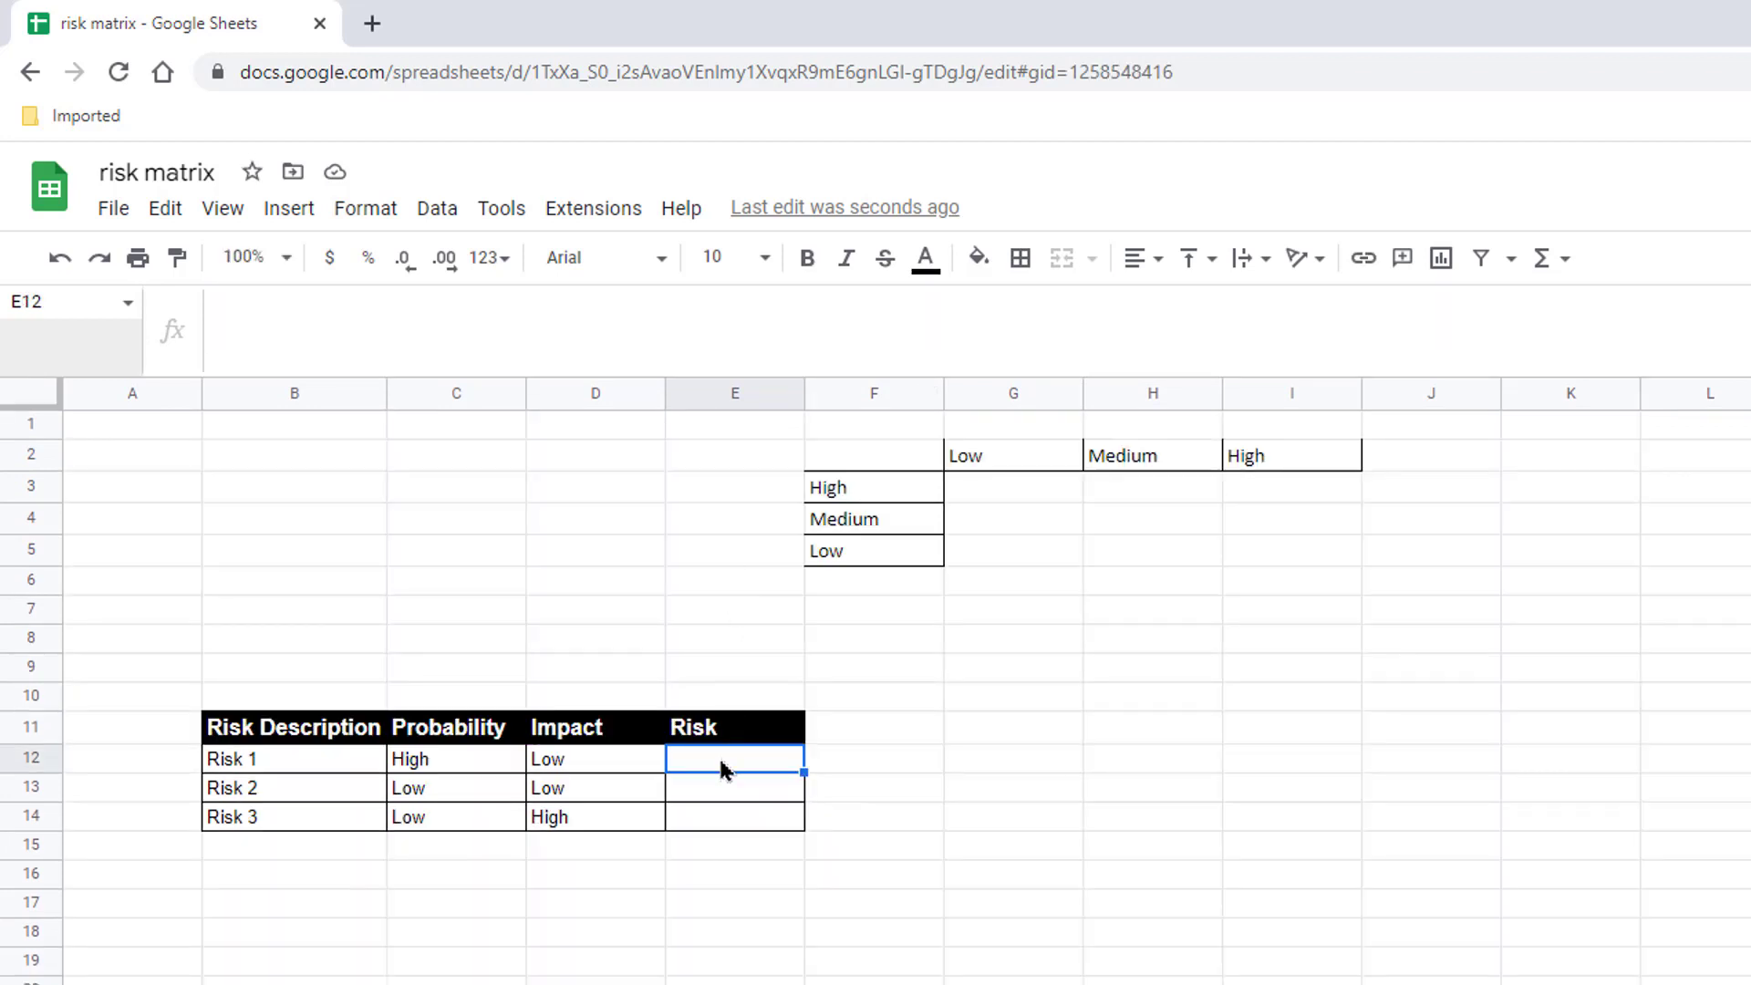
double_click(720, 769)
key(ctrl+v)
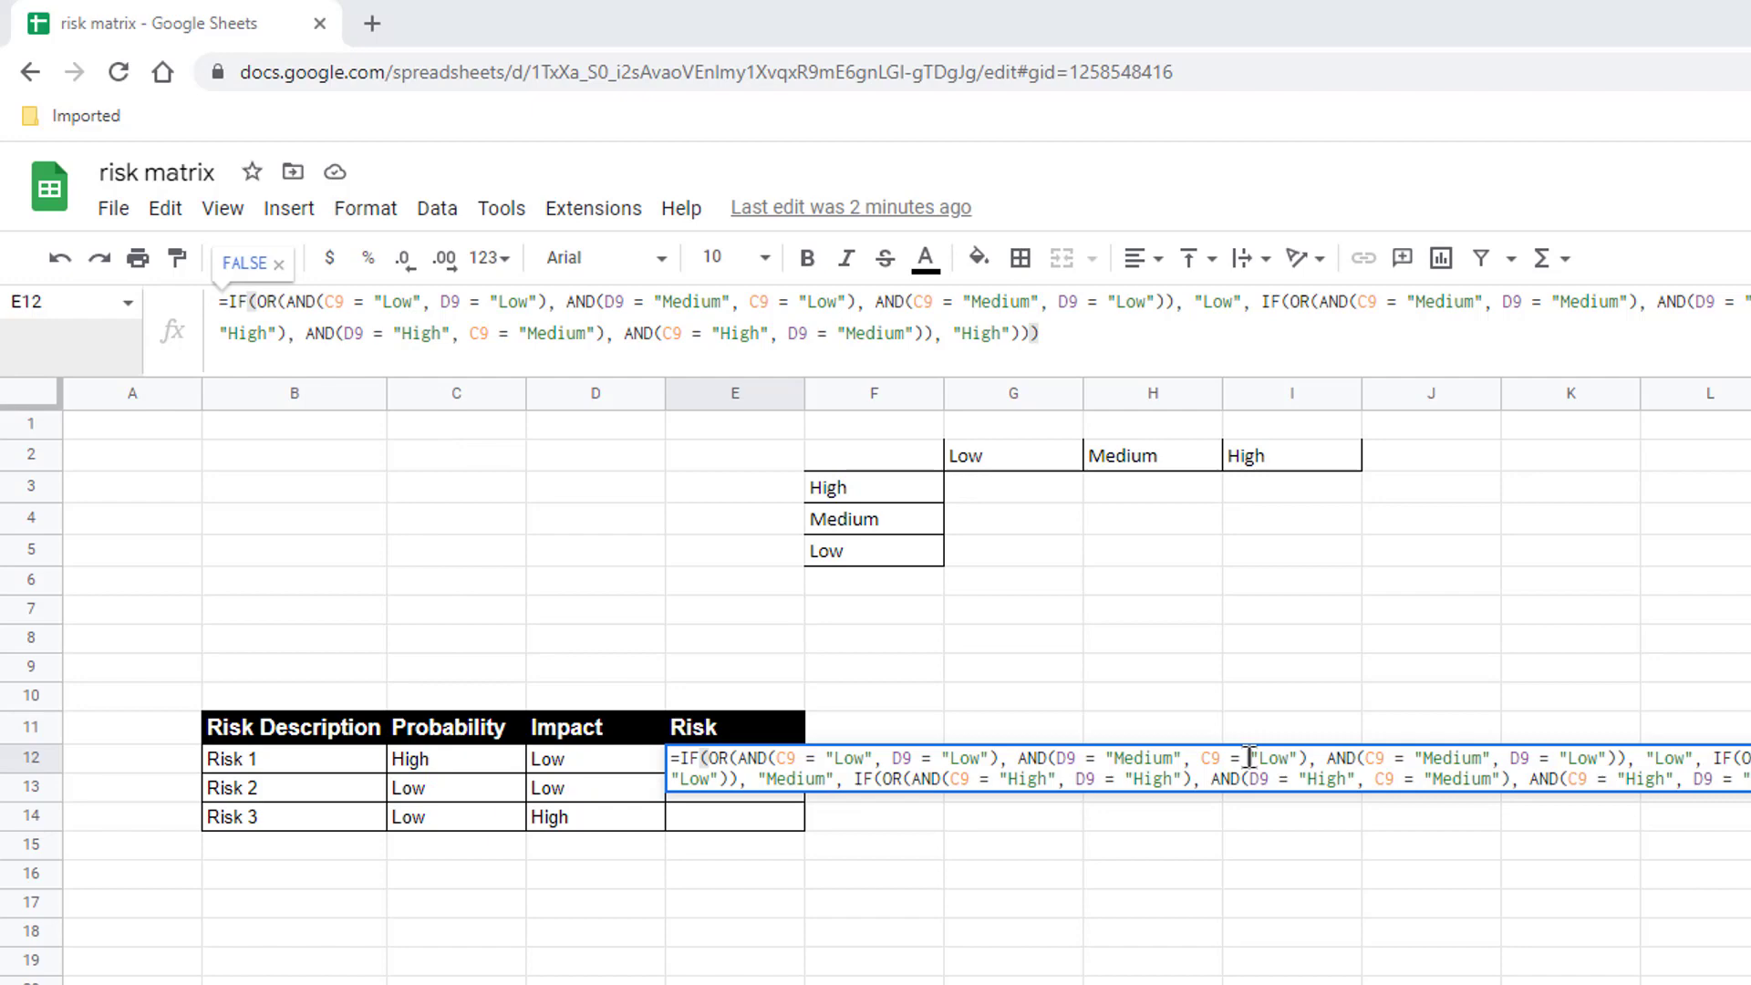
drag(1040, 334, 134, 265)
key(ctrl+c)
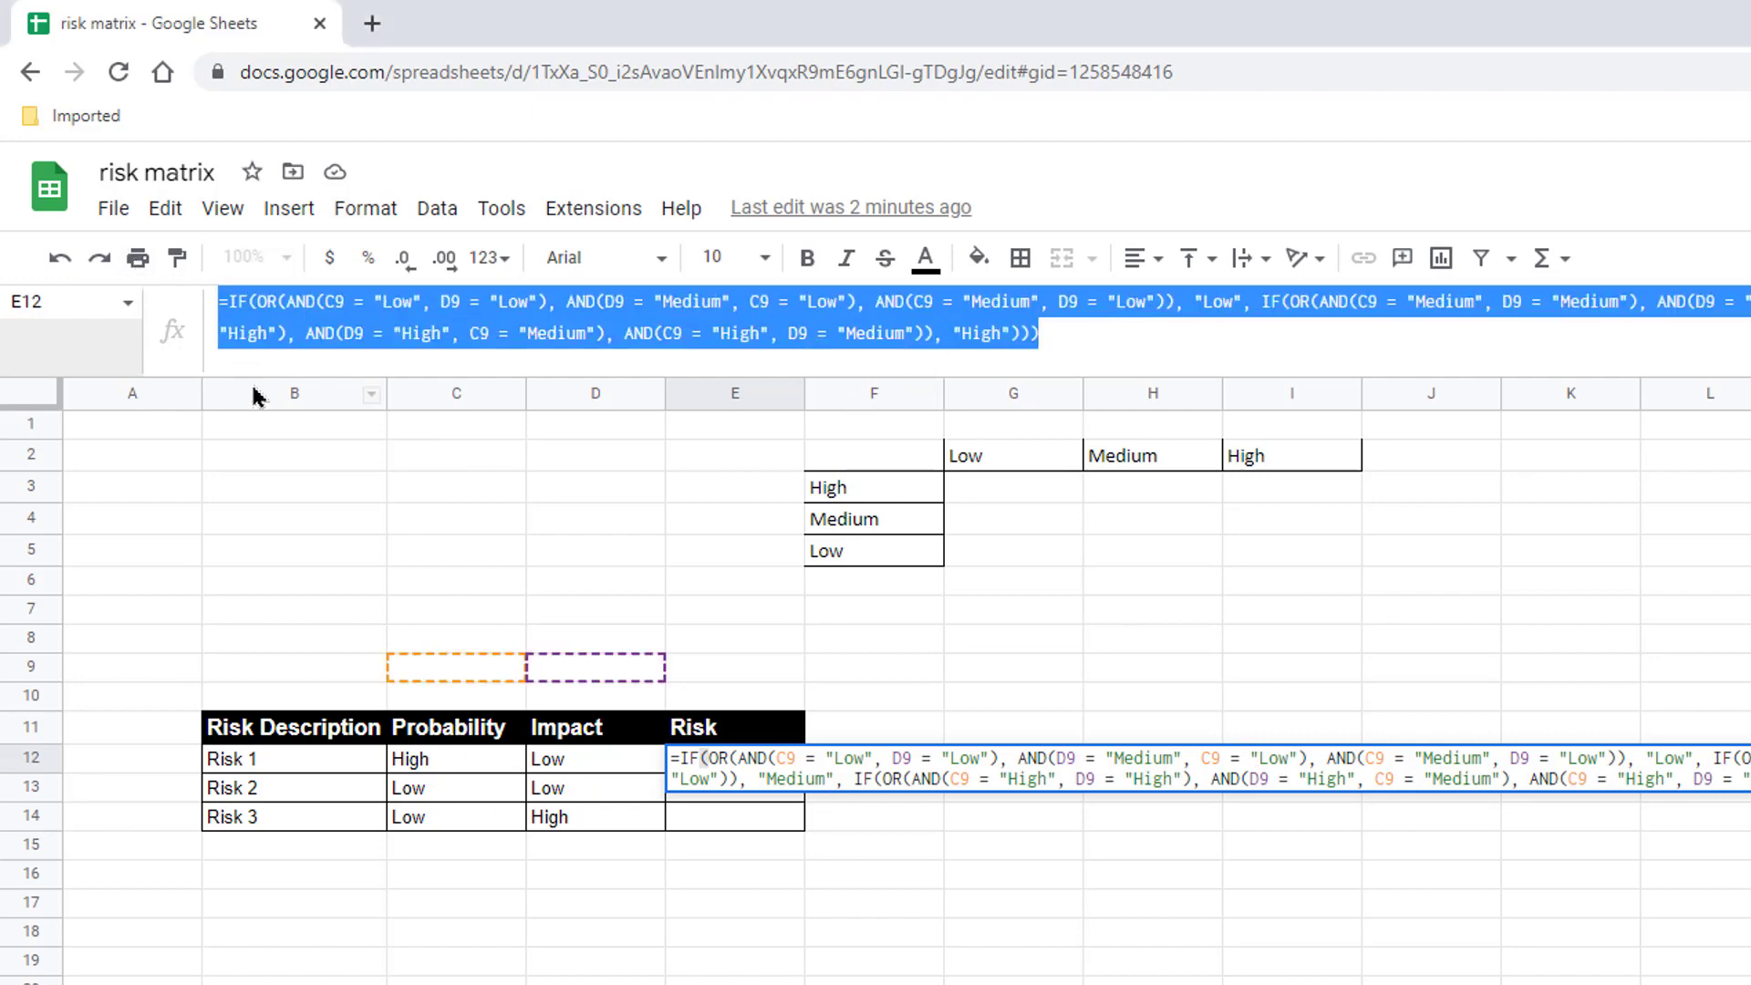
Paste the formula into Notepad and replace every c9 with c12.
key(alt+Tab)
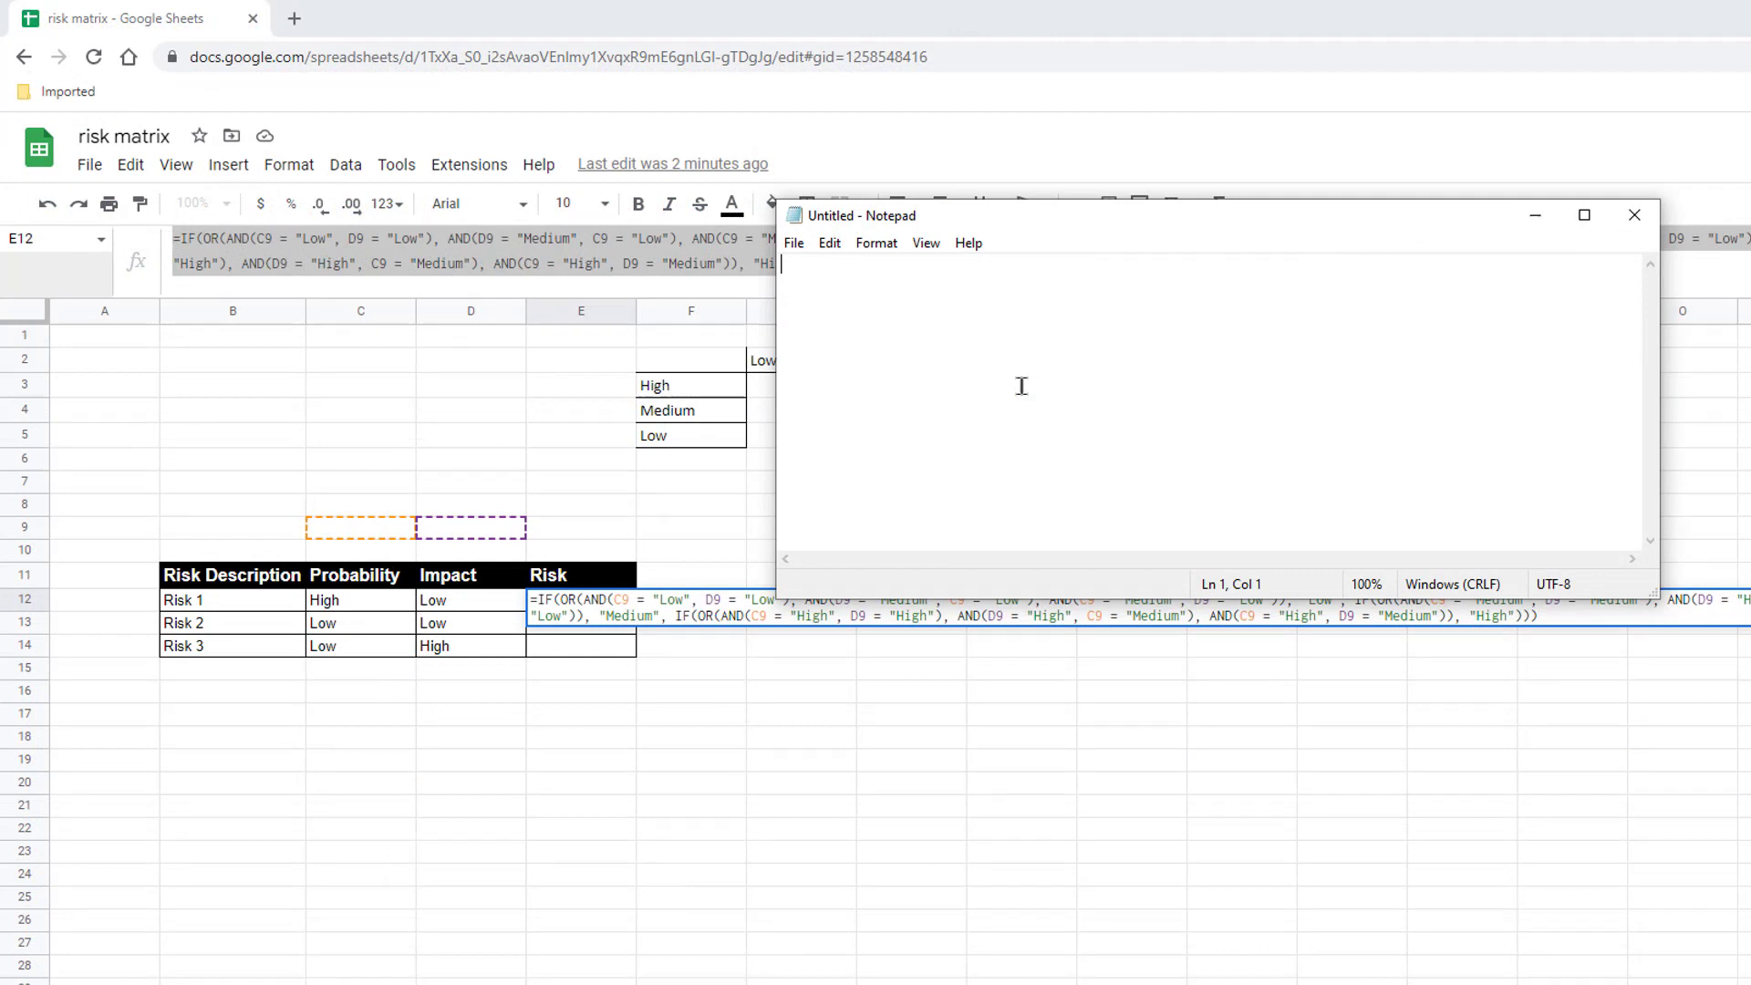
key(ctrl+v)
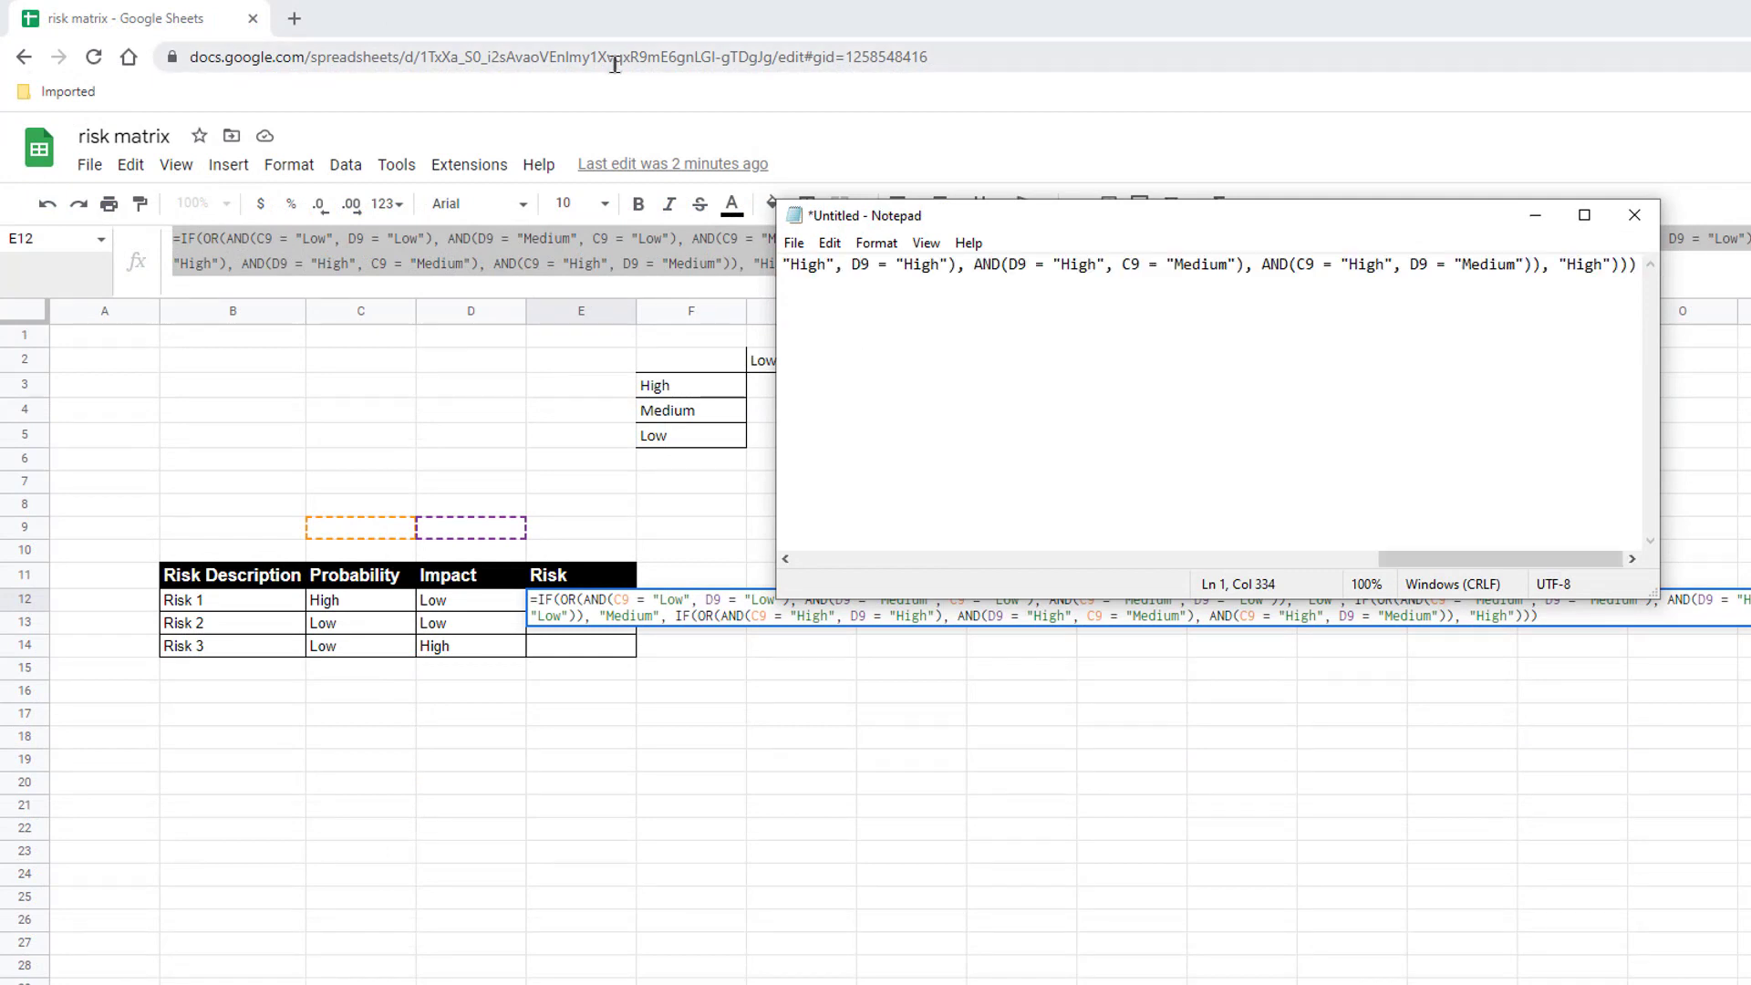
click(829, 243)
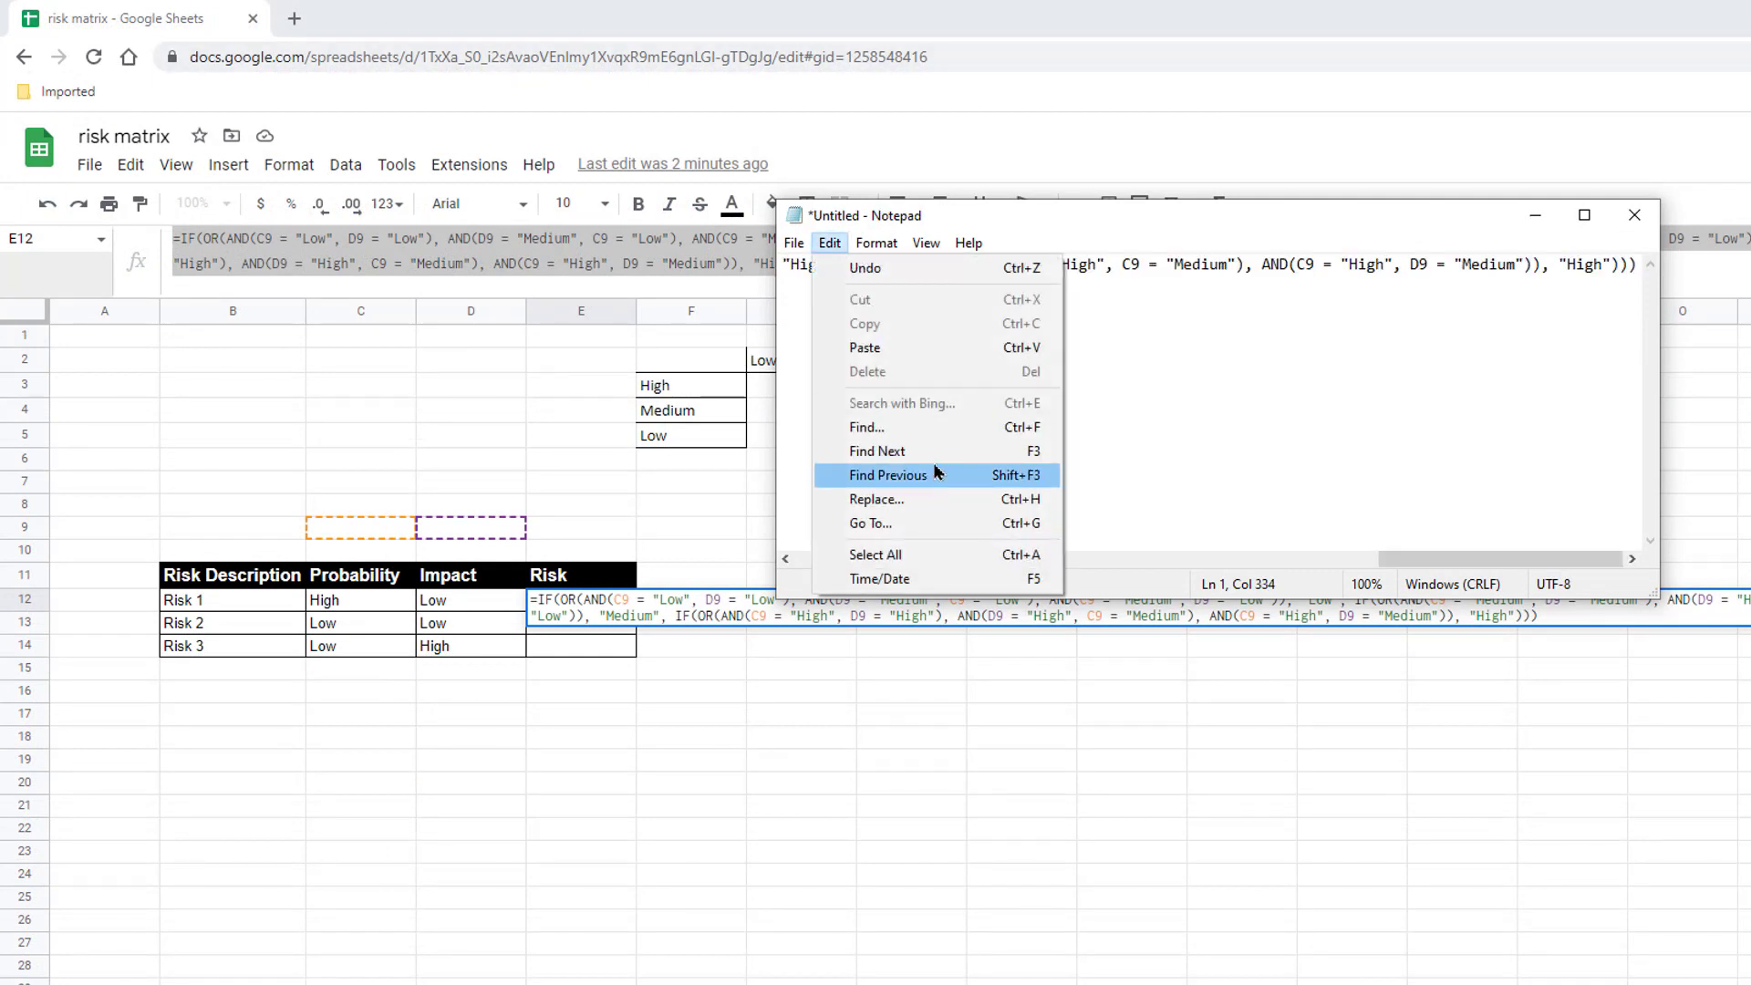
click(934, 499)
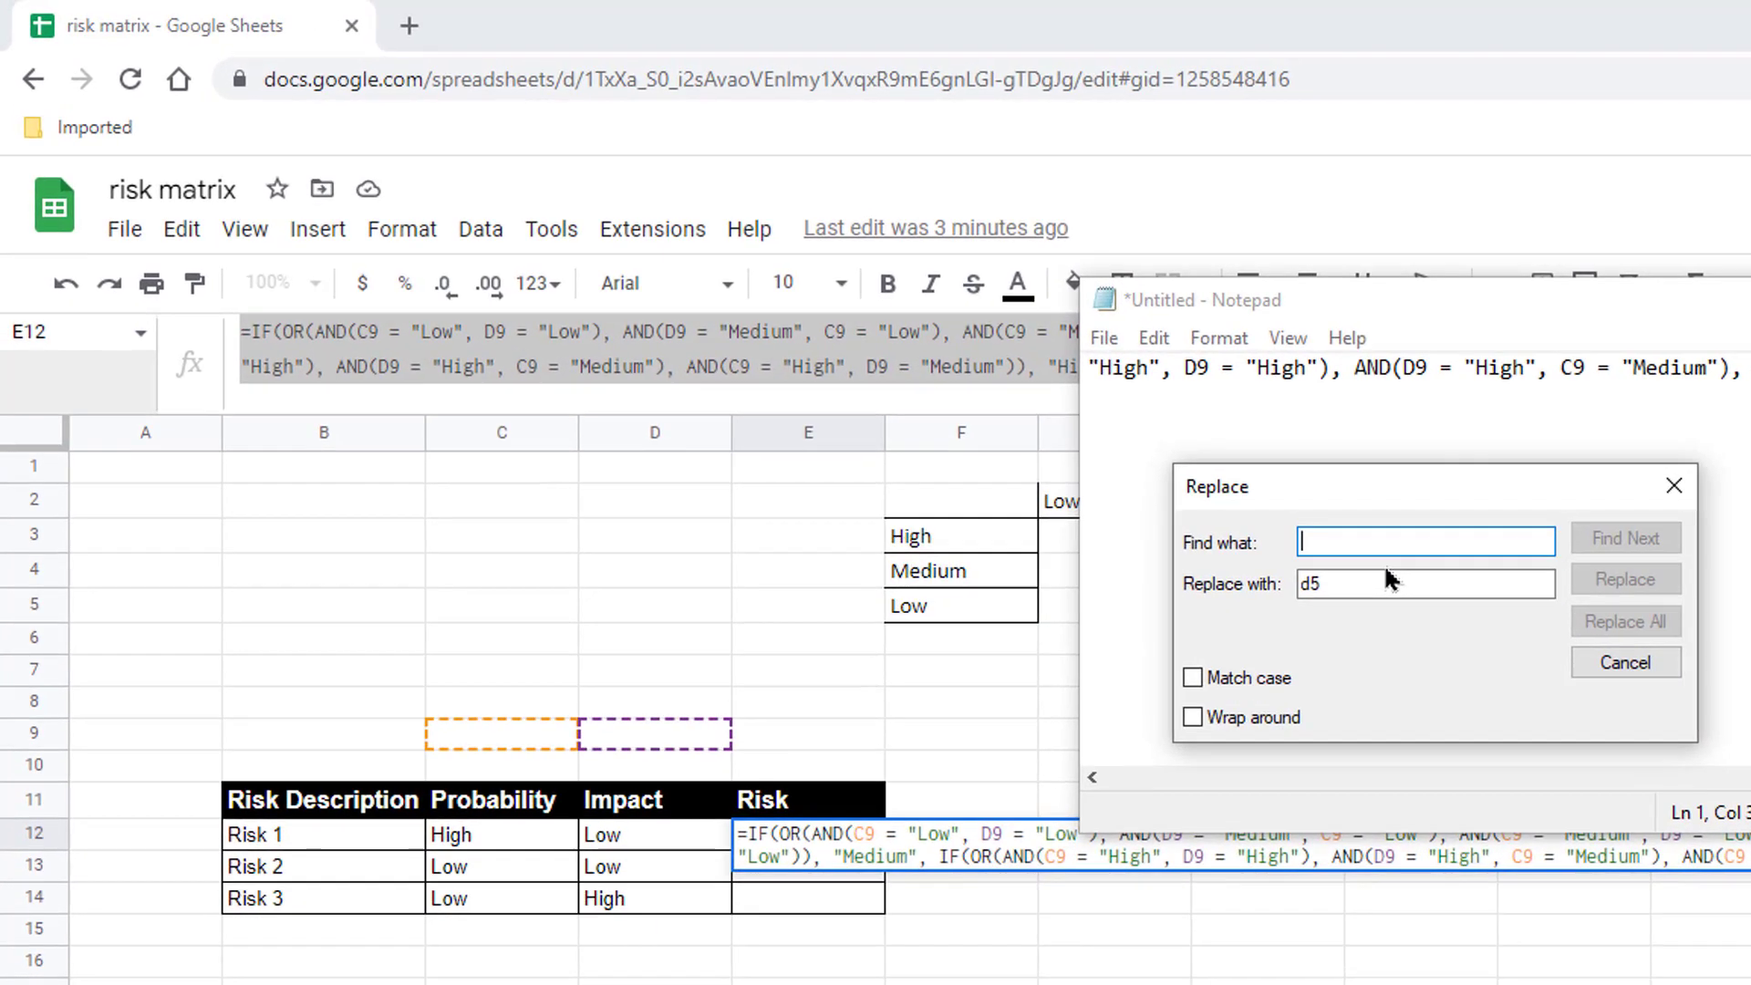
text(c9)
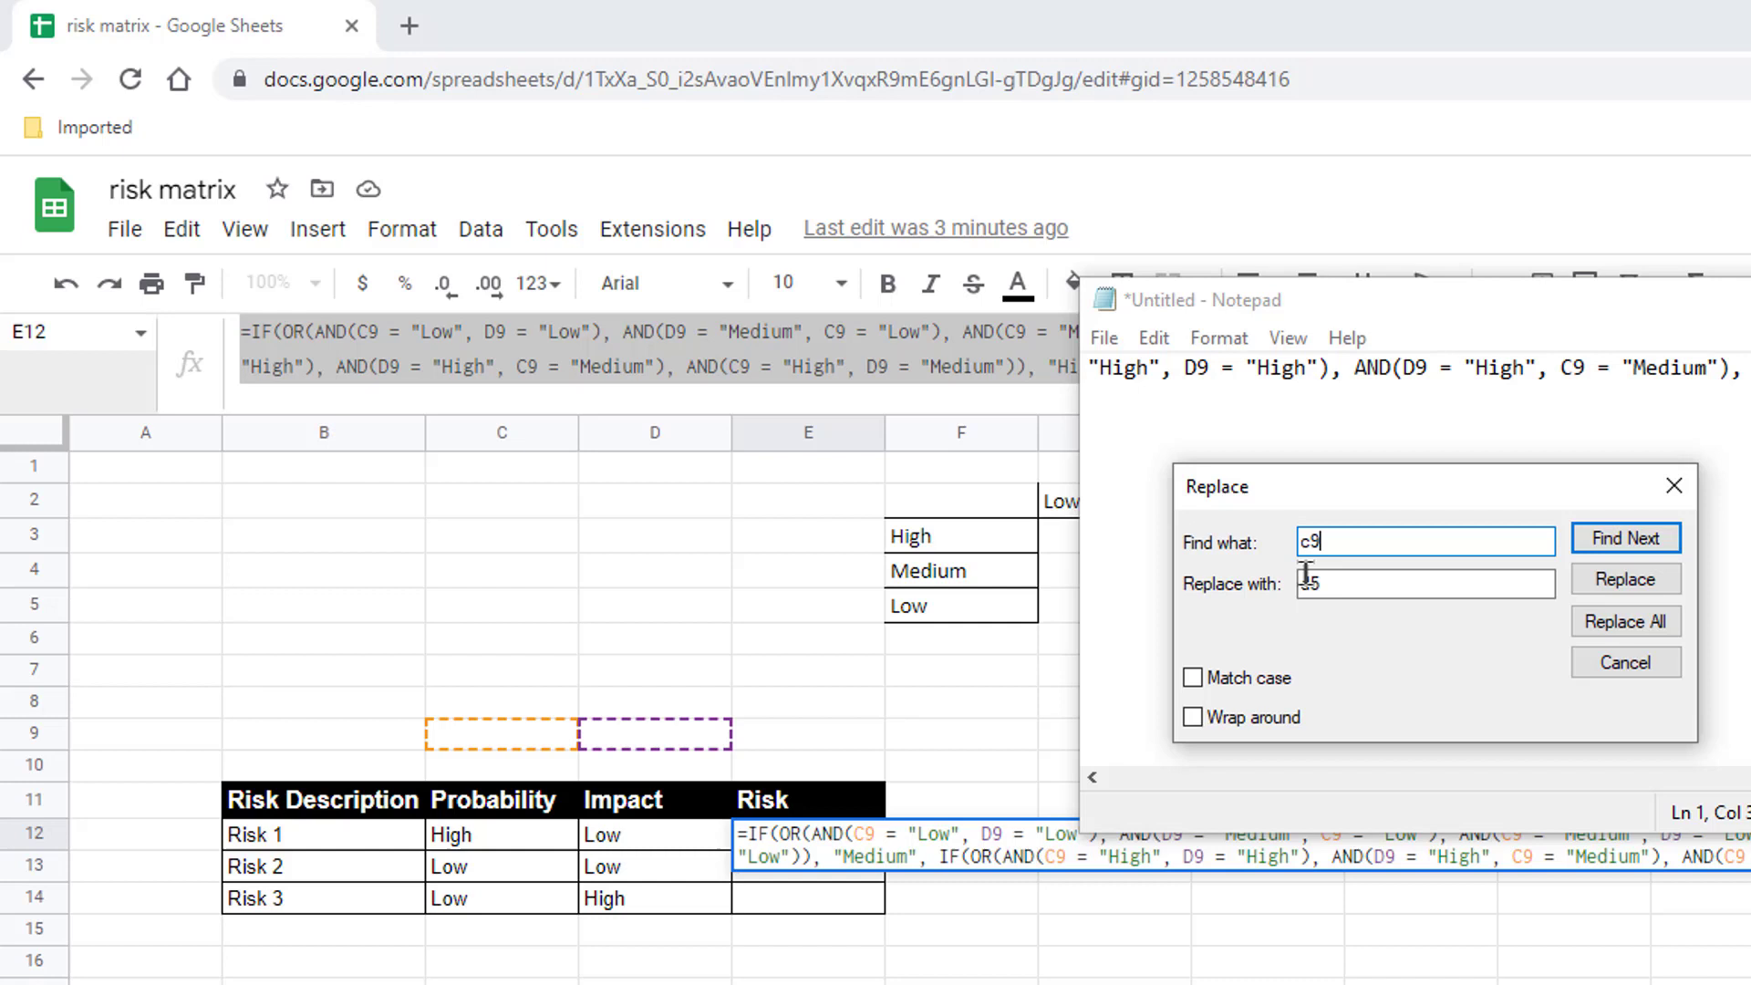
drag(1326, 580, 1304, 584)
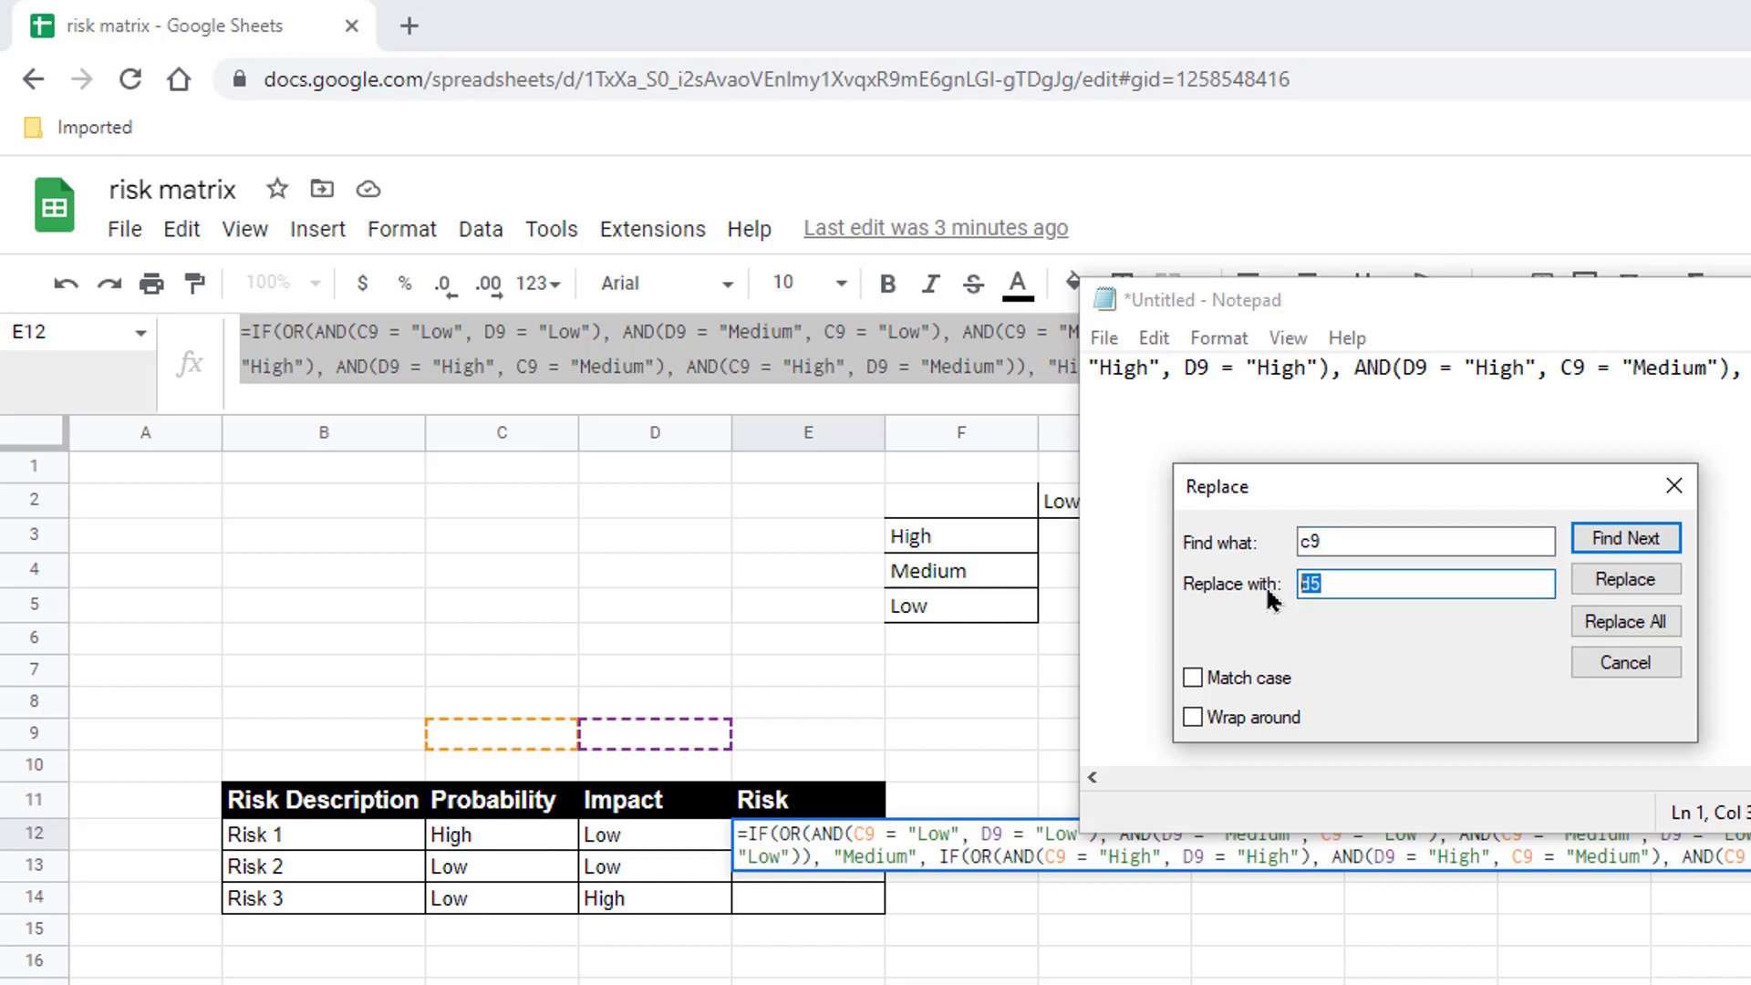
text(c12)
click(1626, 621)
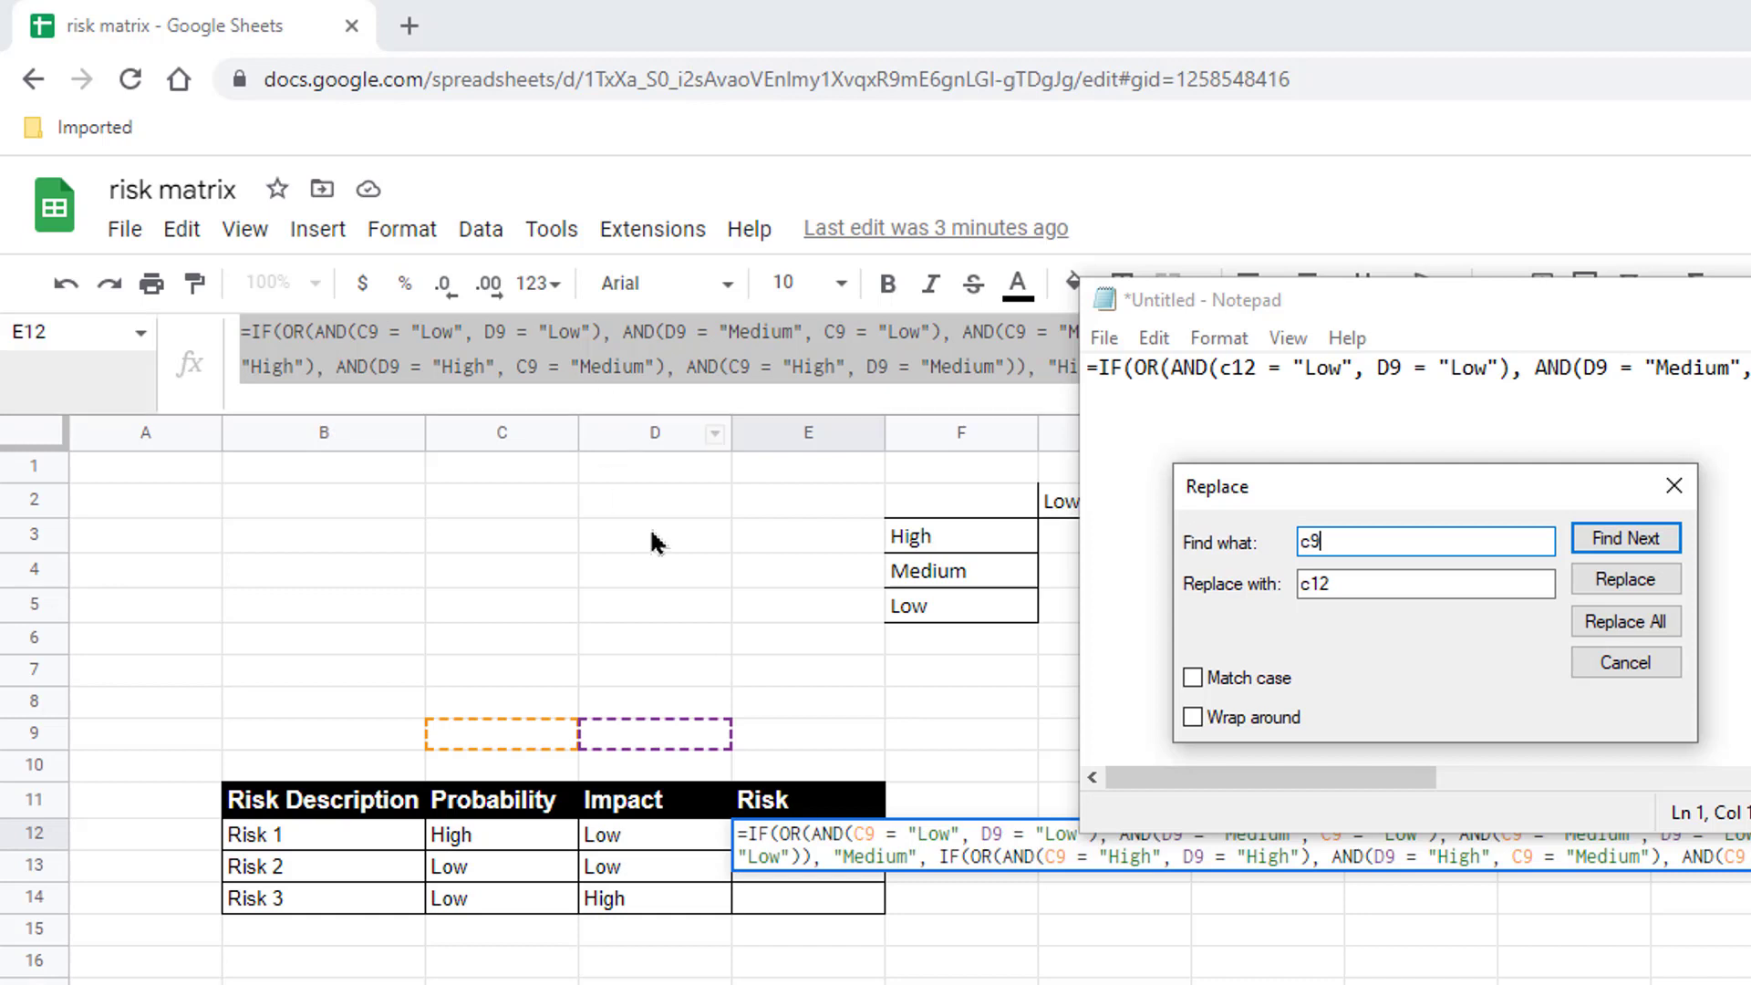
Replace every d9 with d12, copy the whole formula, and minimize Notepad.
click(1311, 545)
text(d9)
key(Tab)
text(d12)
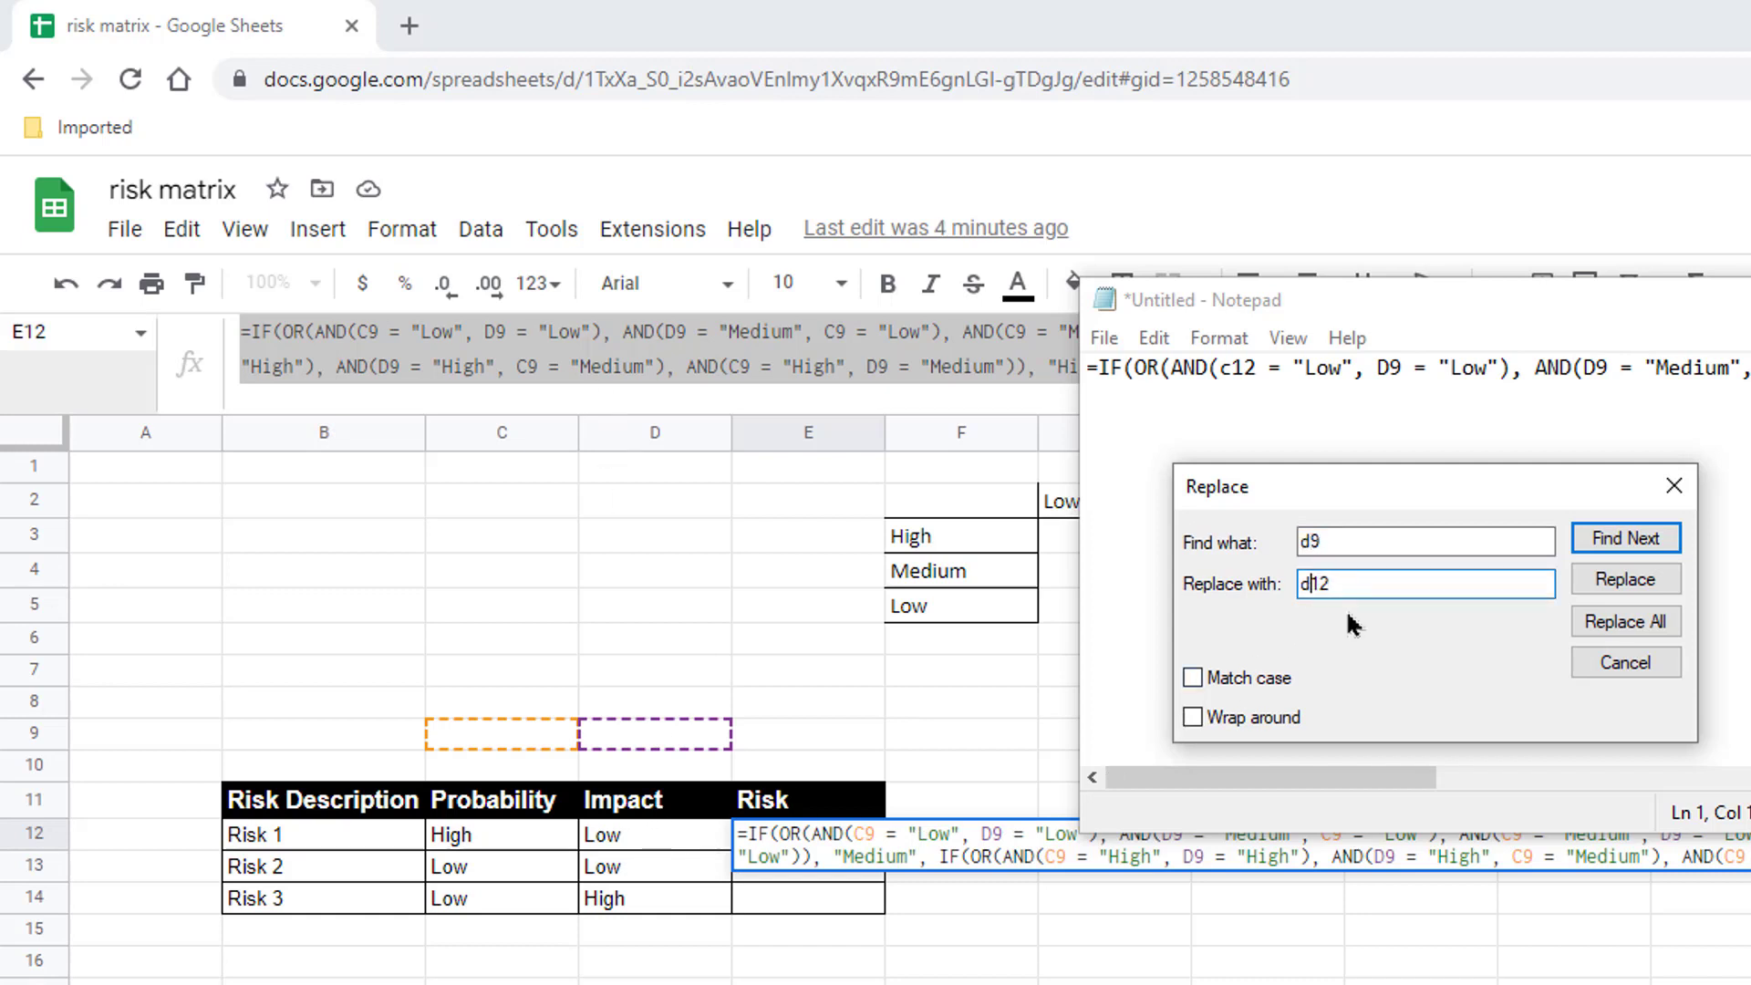
click(1586, 623)
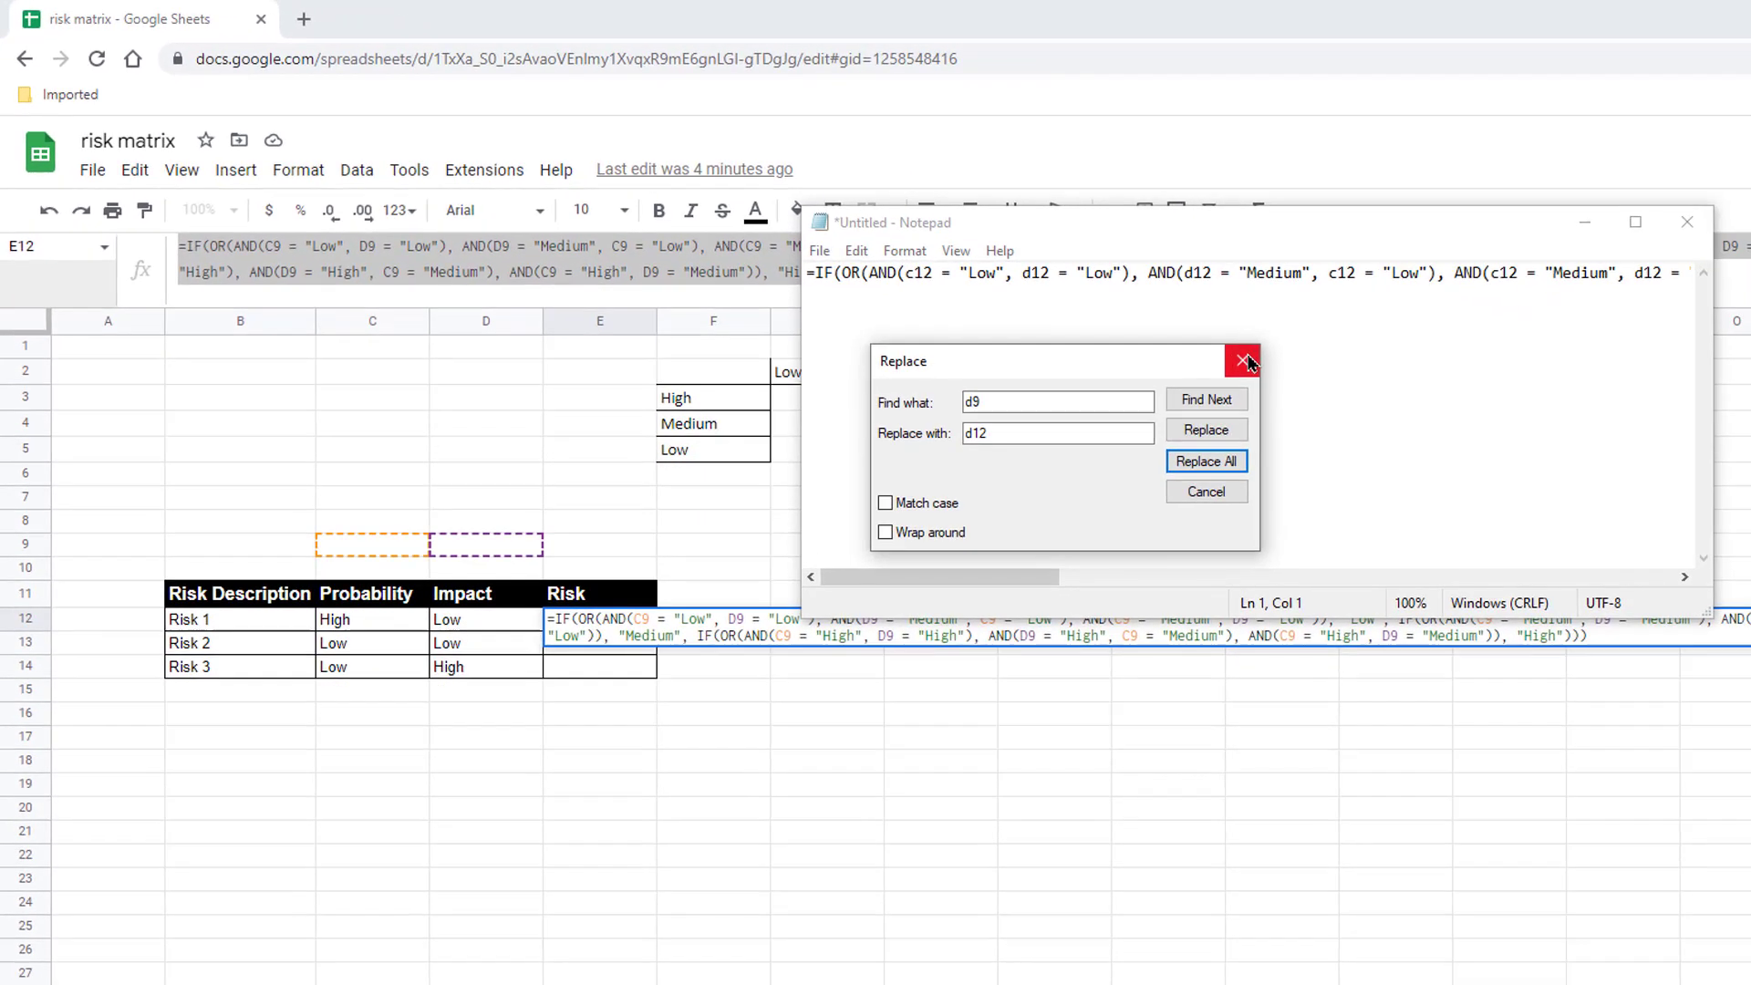
click(1243, 361)
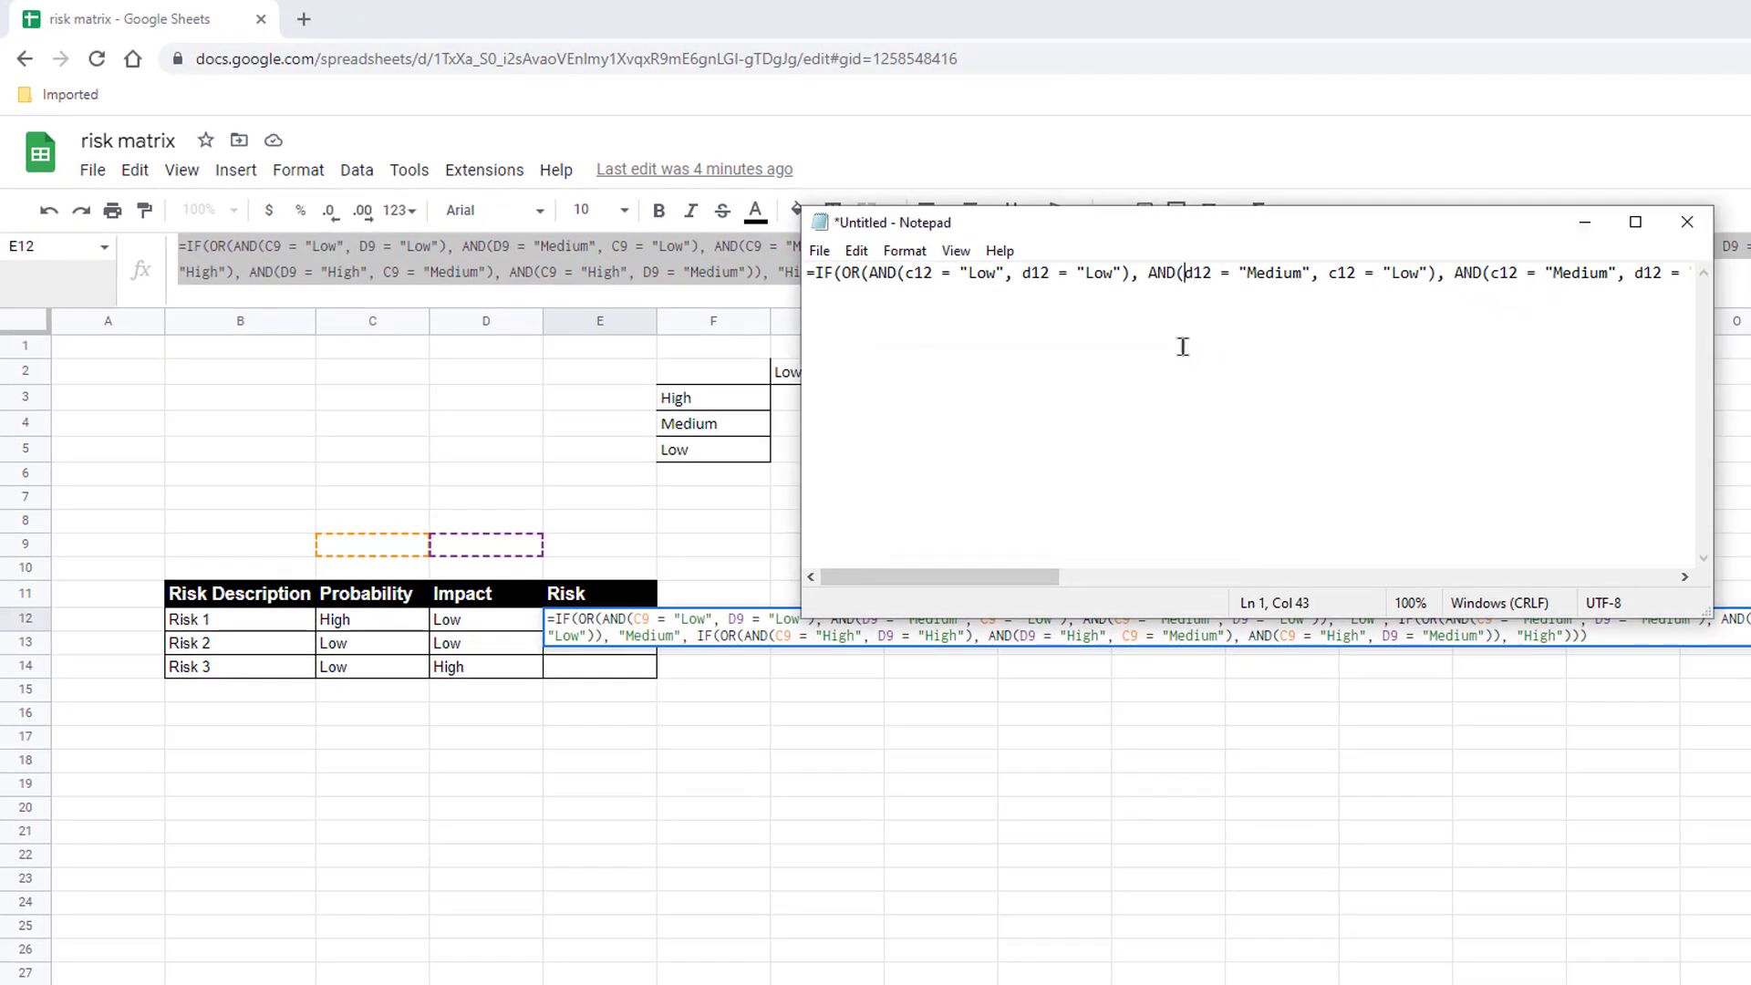
key(ctrl+a)
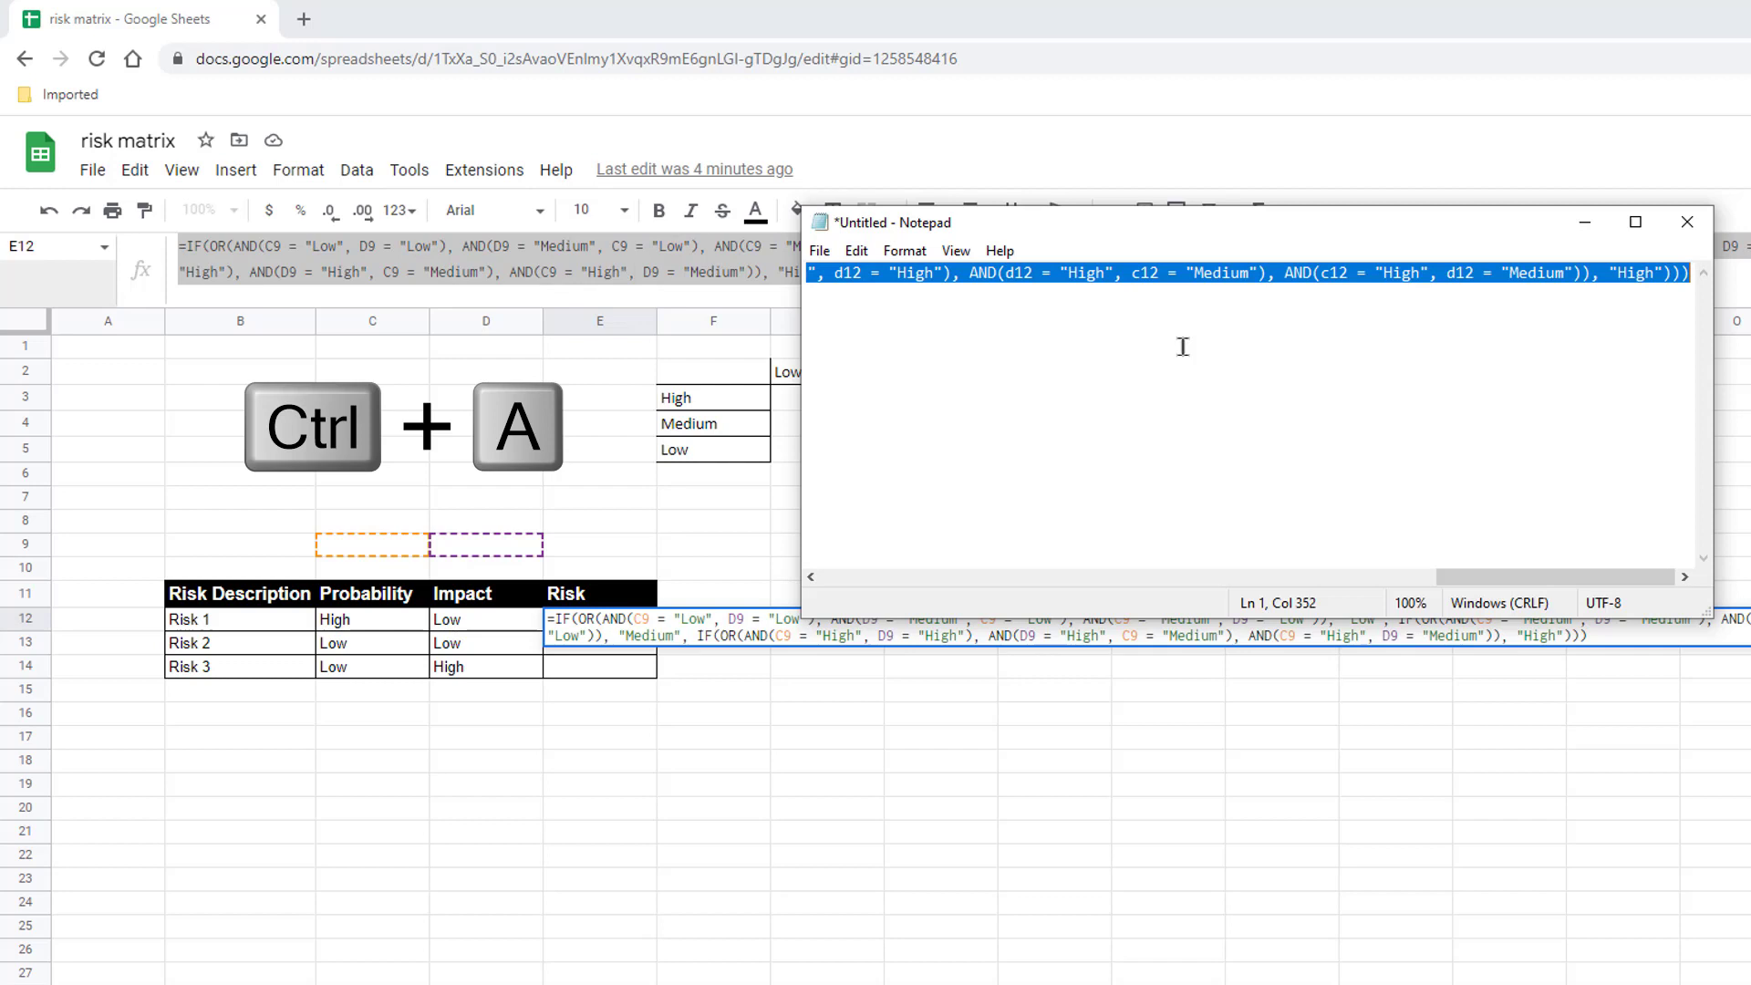
key(ctrl+c)
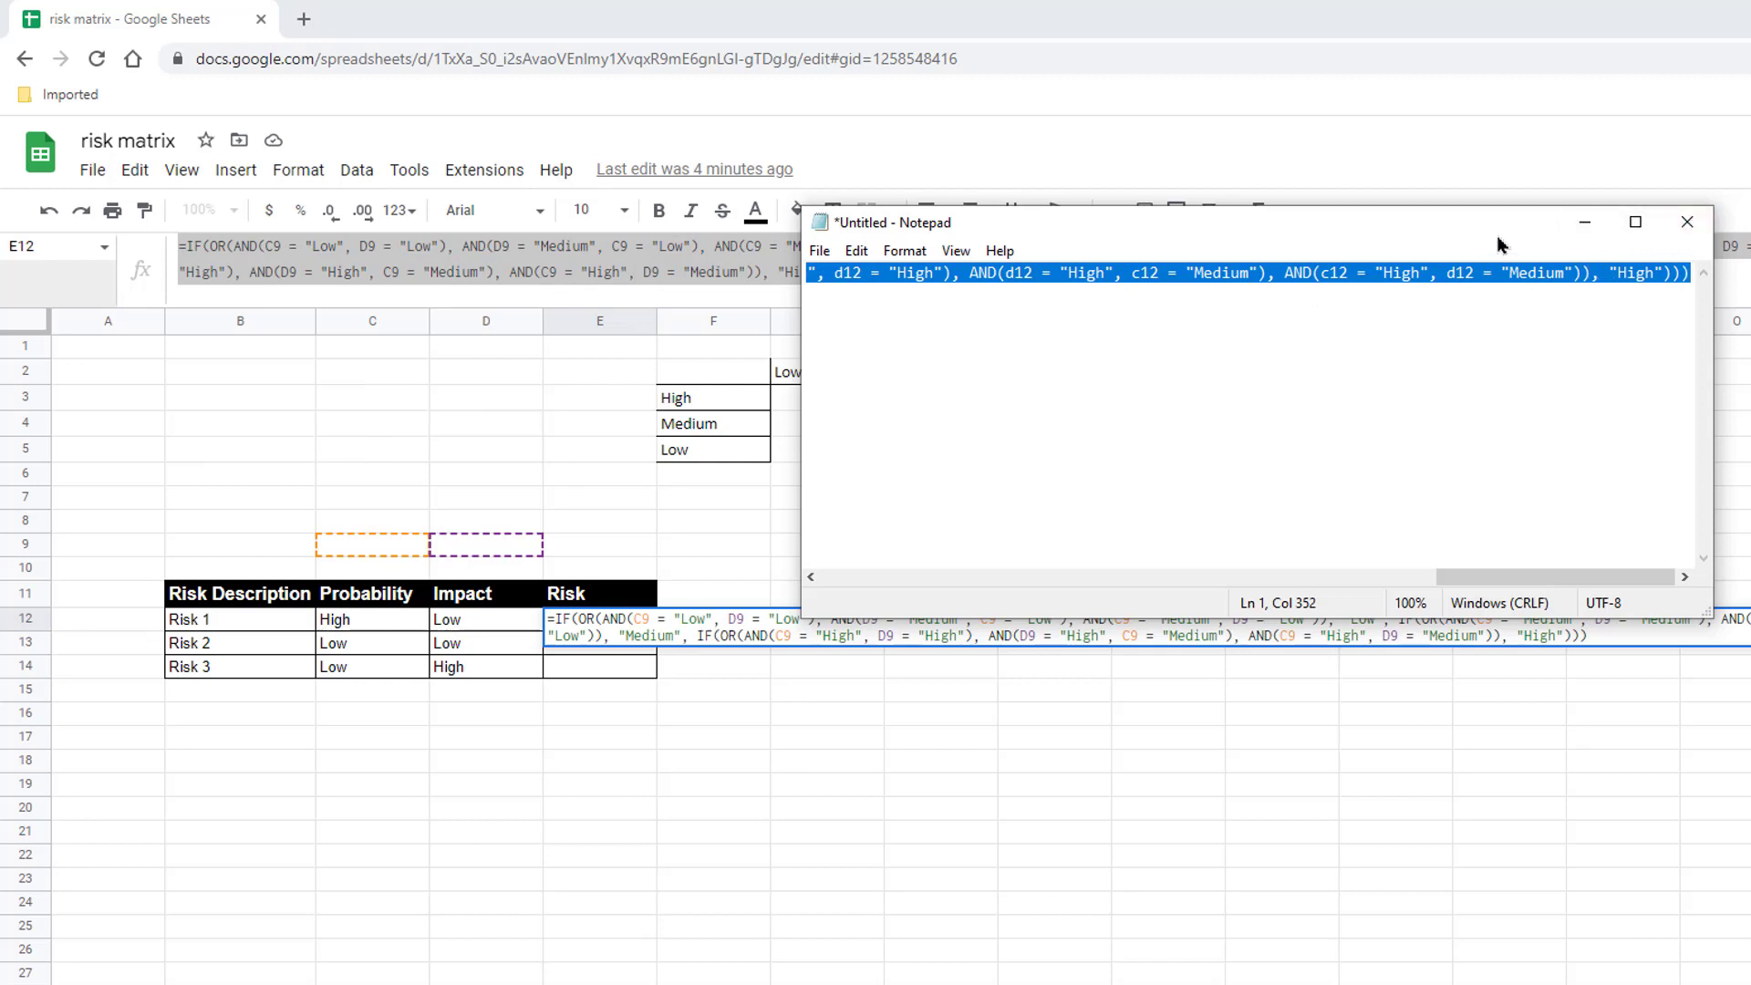
click(1584, 221)
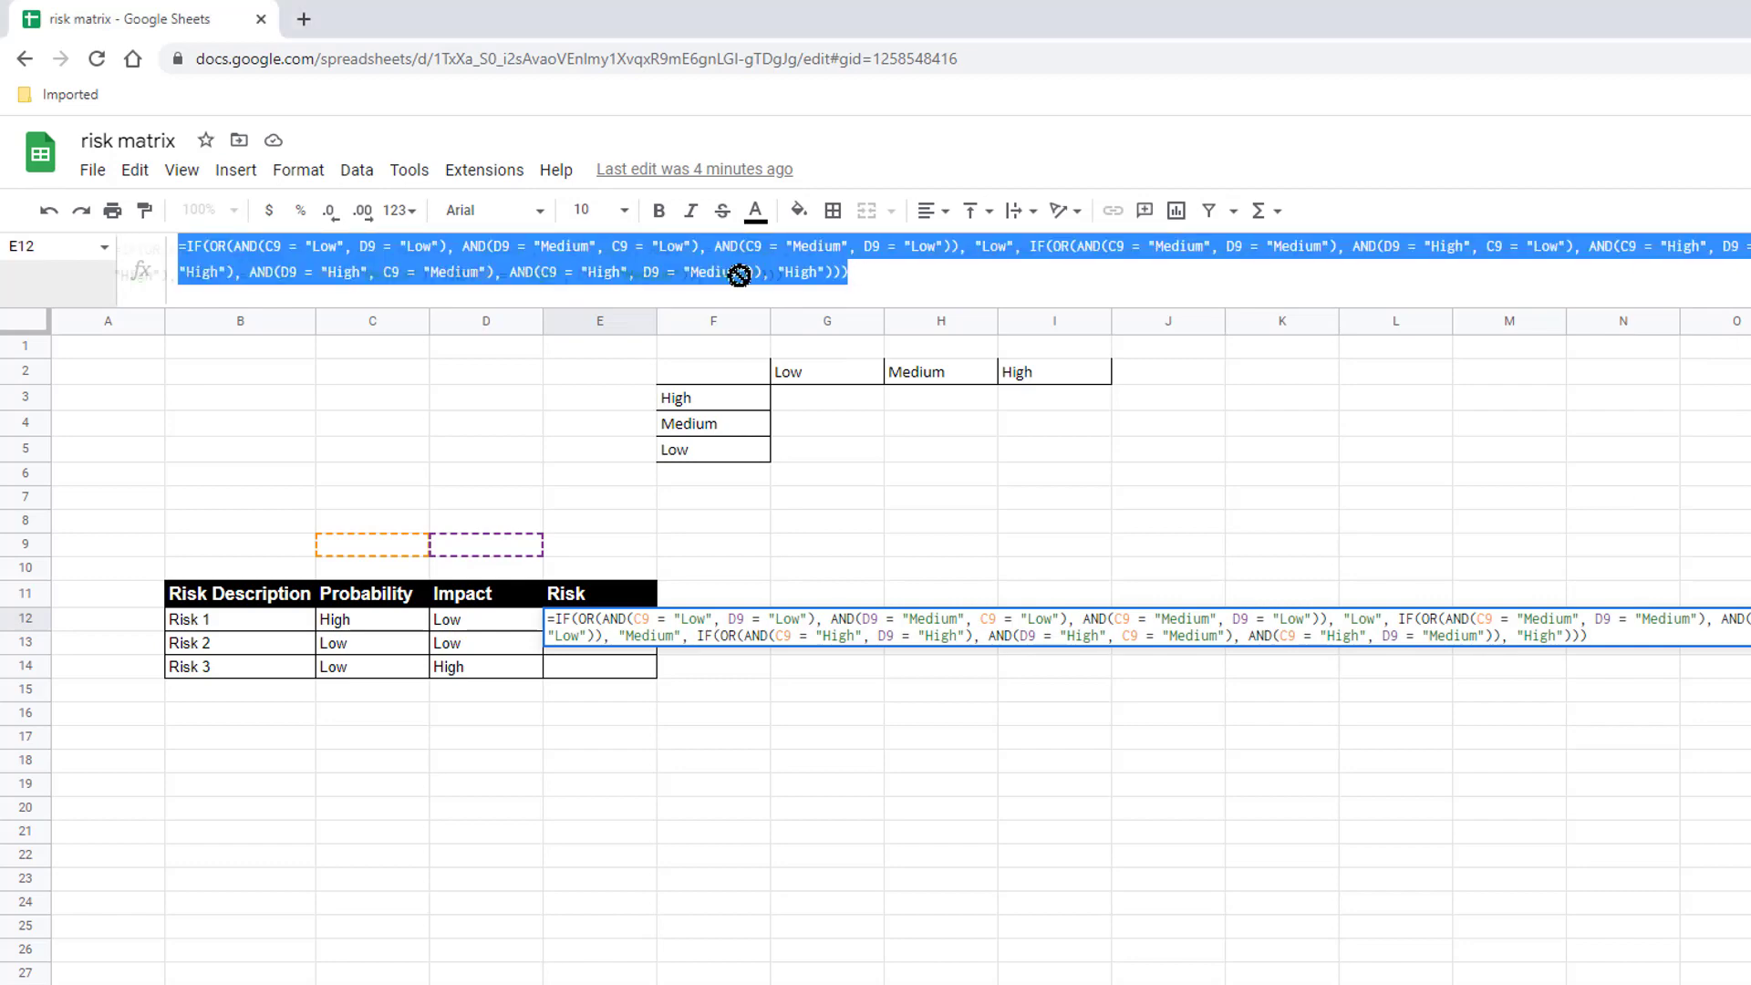
Replace E12 with the corrected formula and accept autofill for the rest of the Risk column.
key(BackSpace)
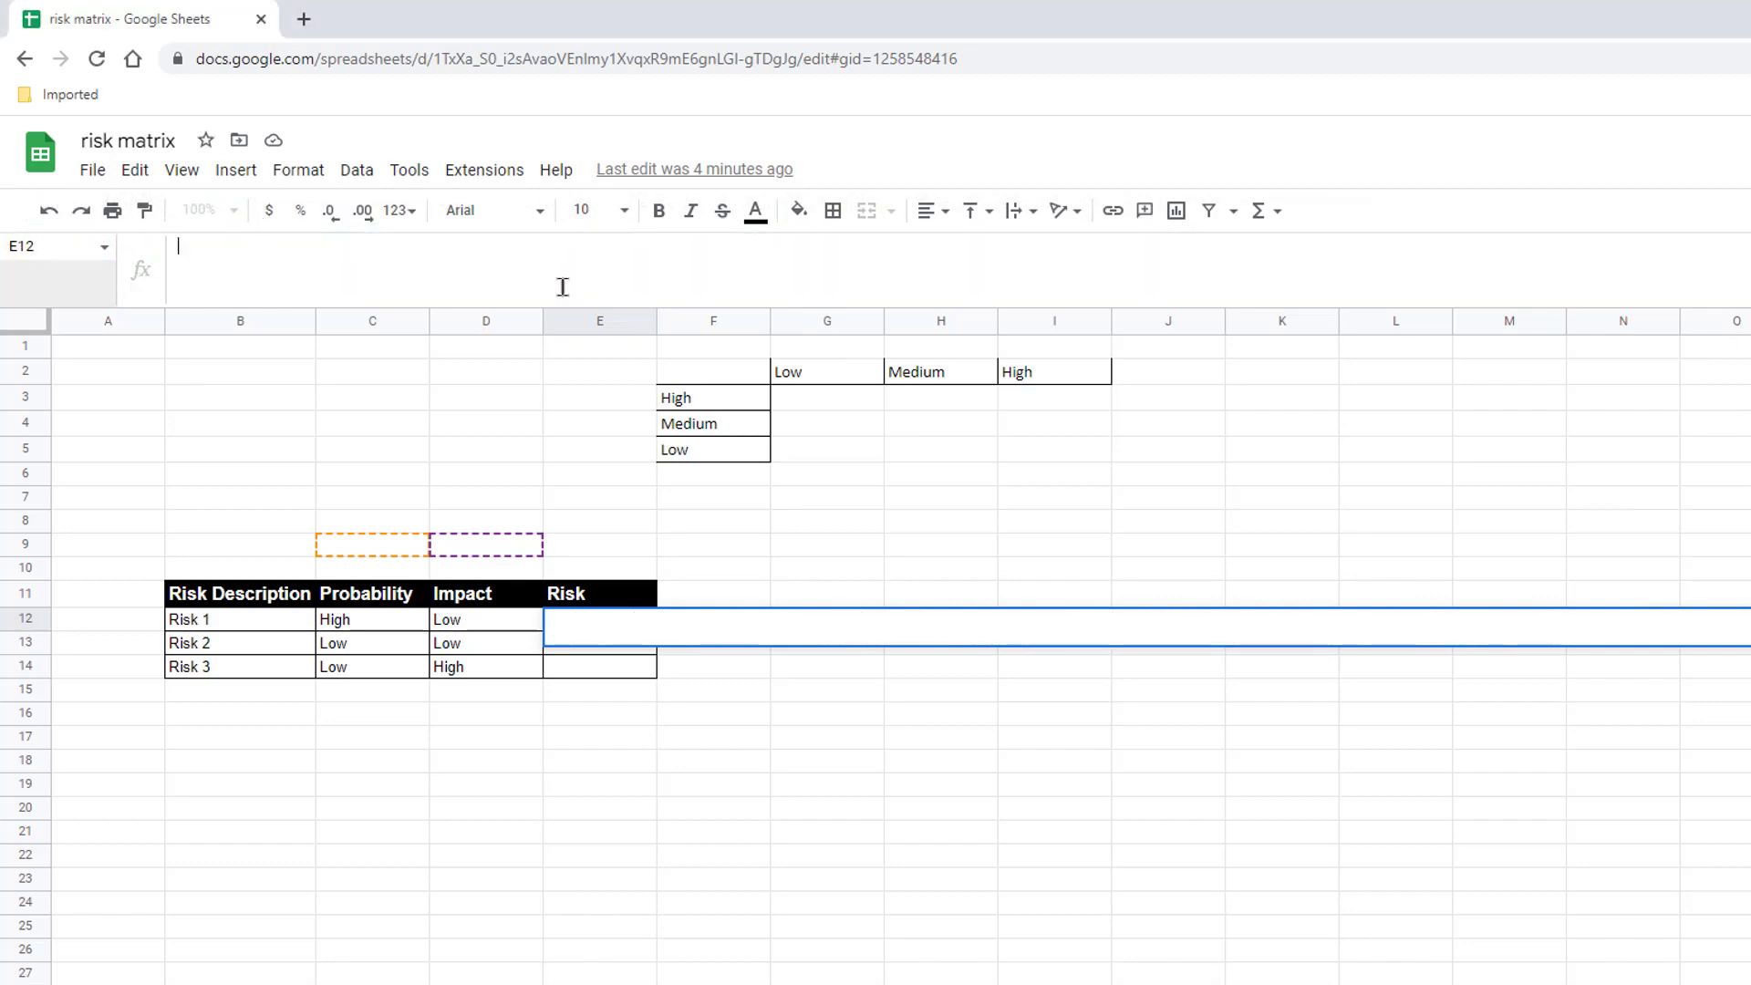
key(ctrl+v)
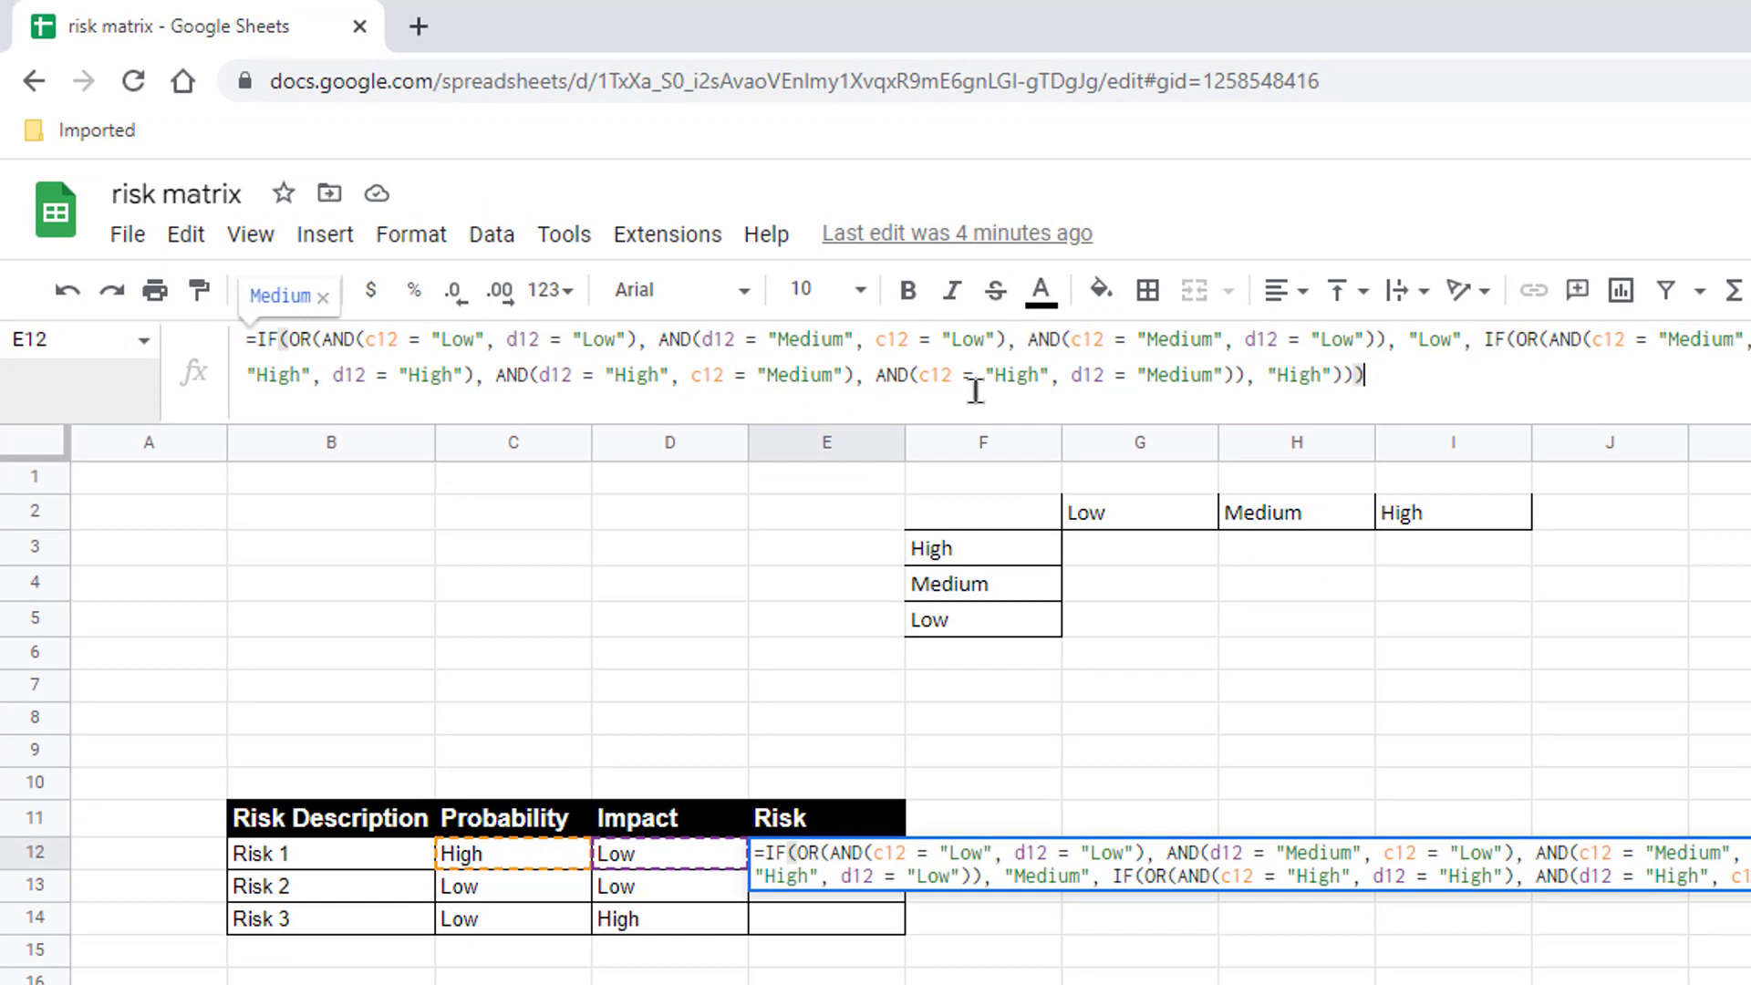
key(Return)
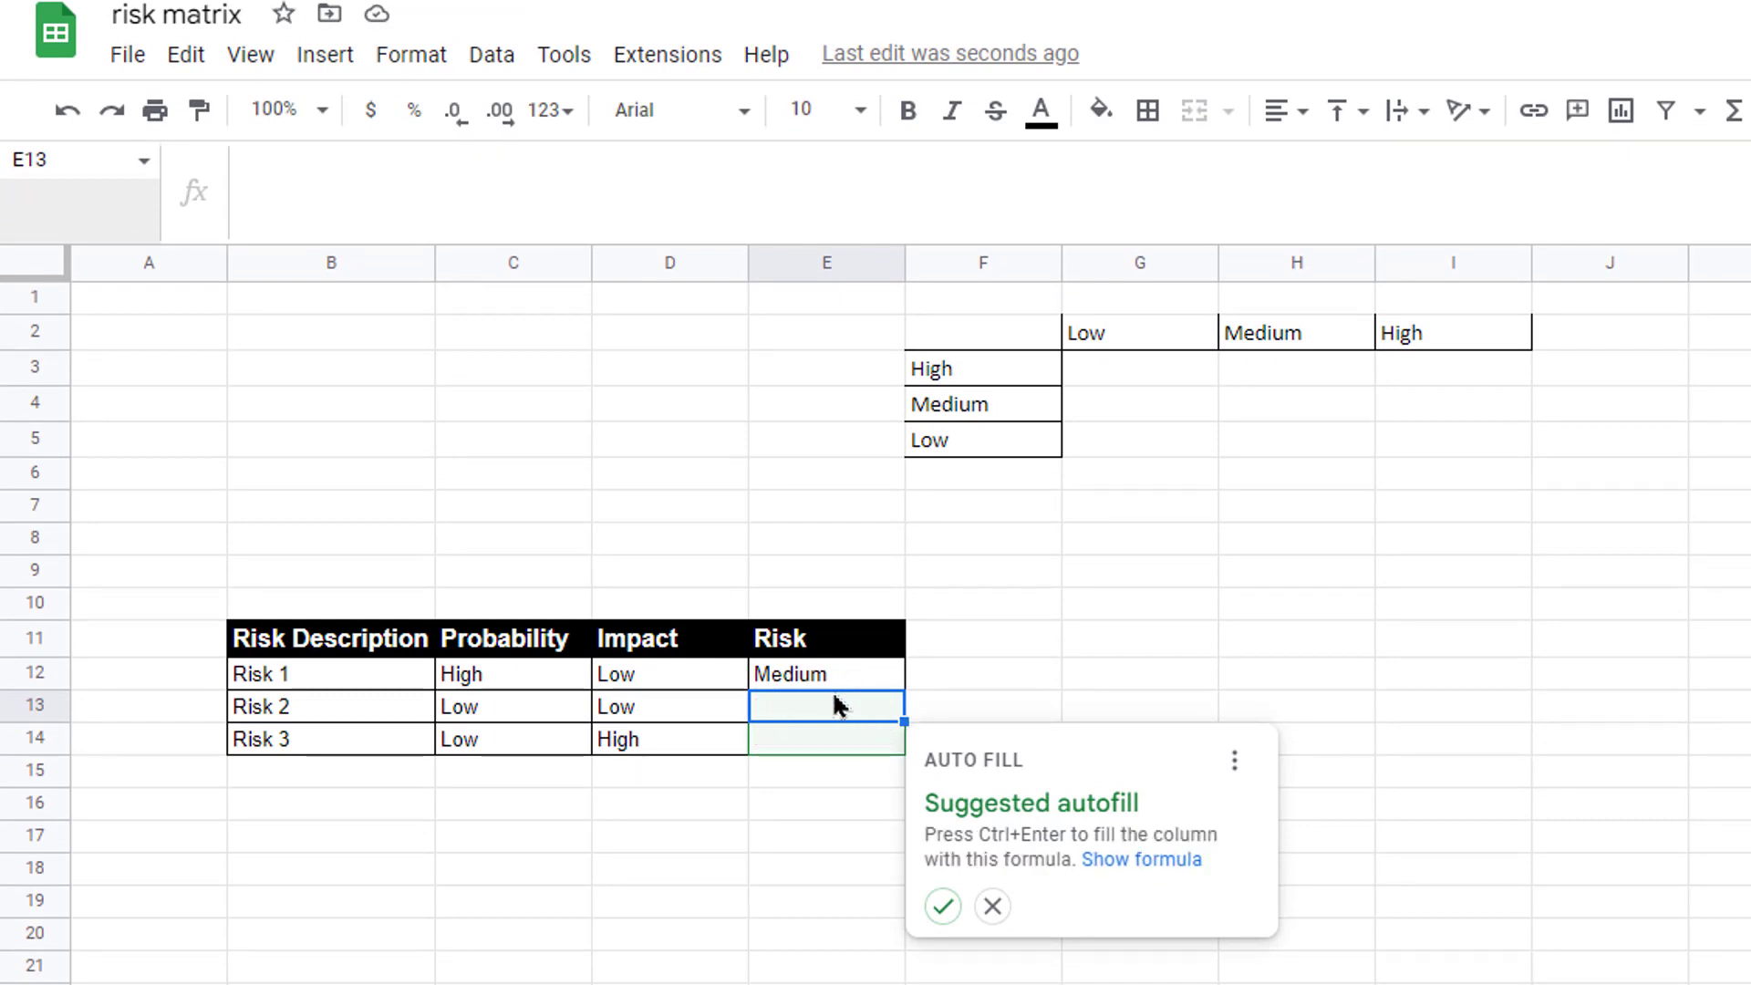
click(944, 906)
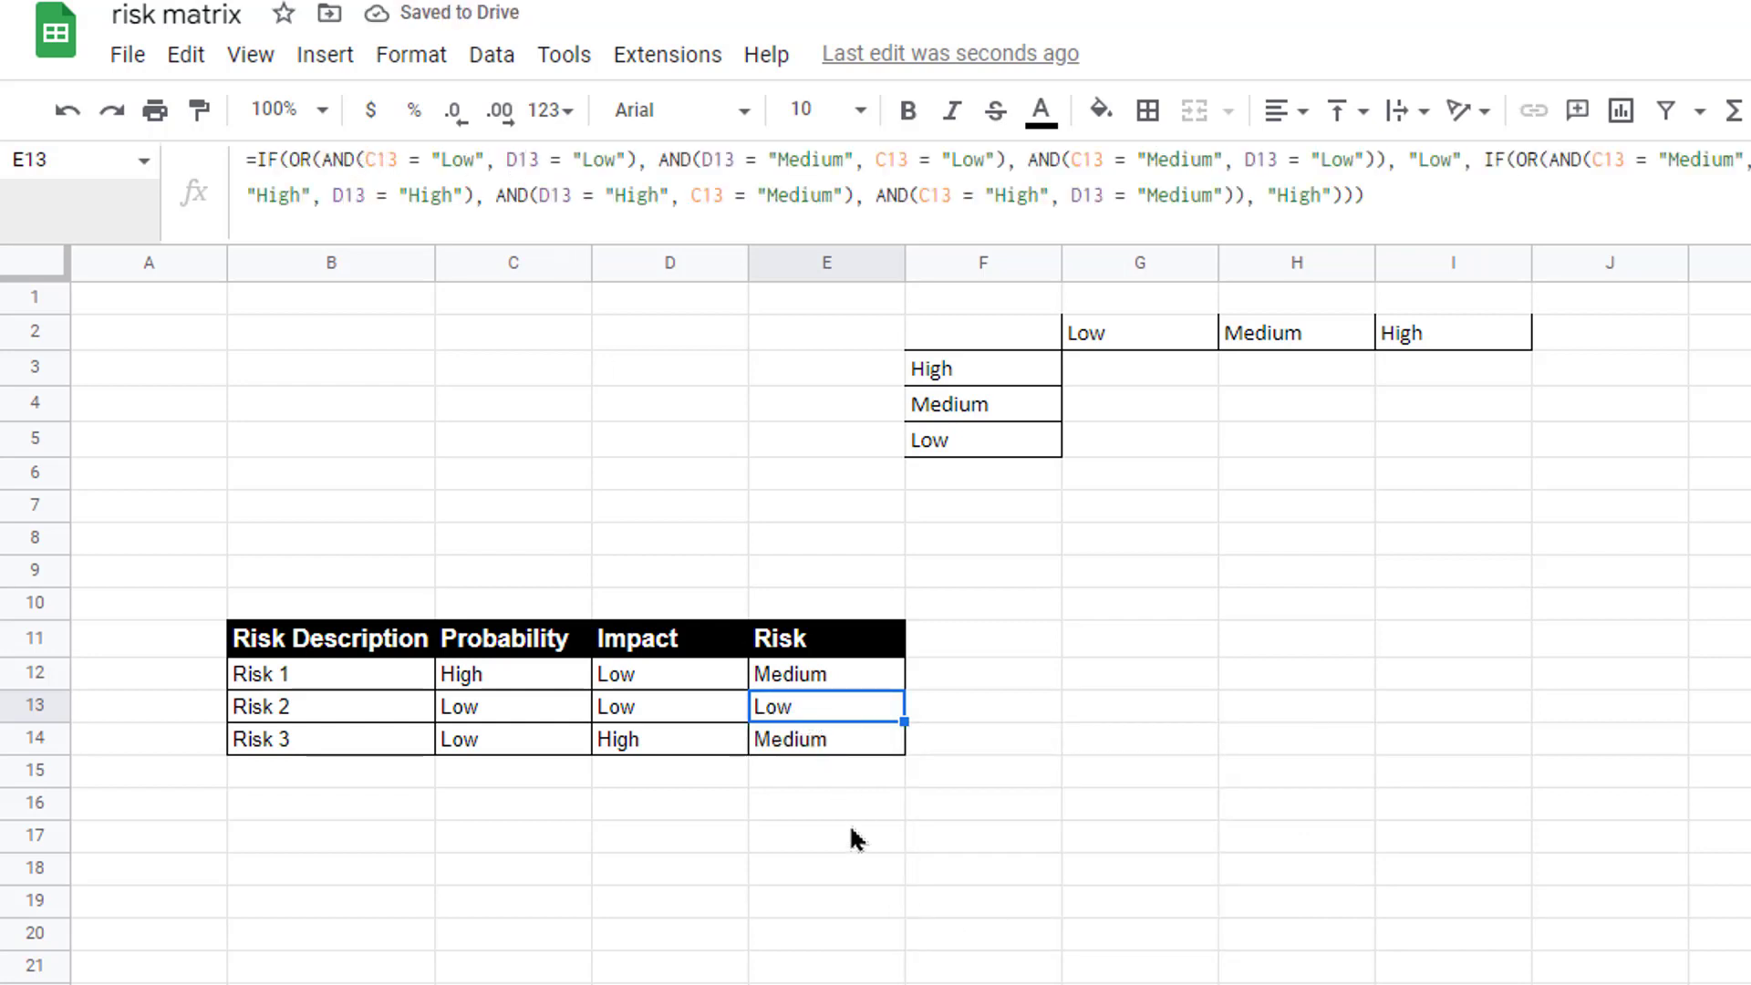
key(Down)
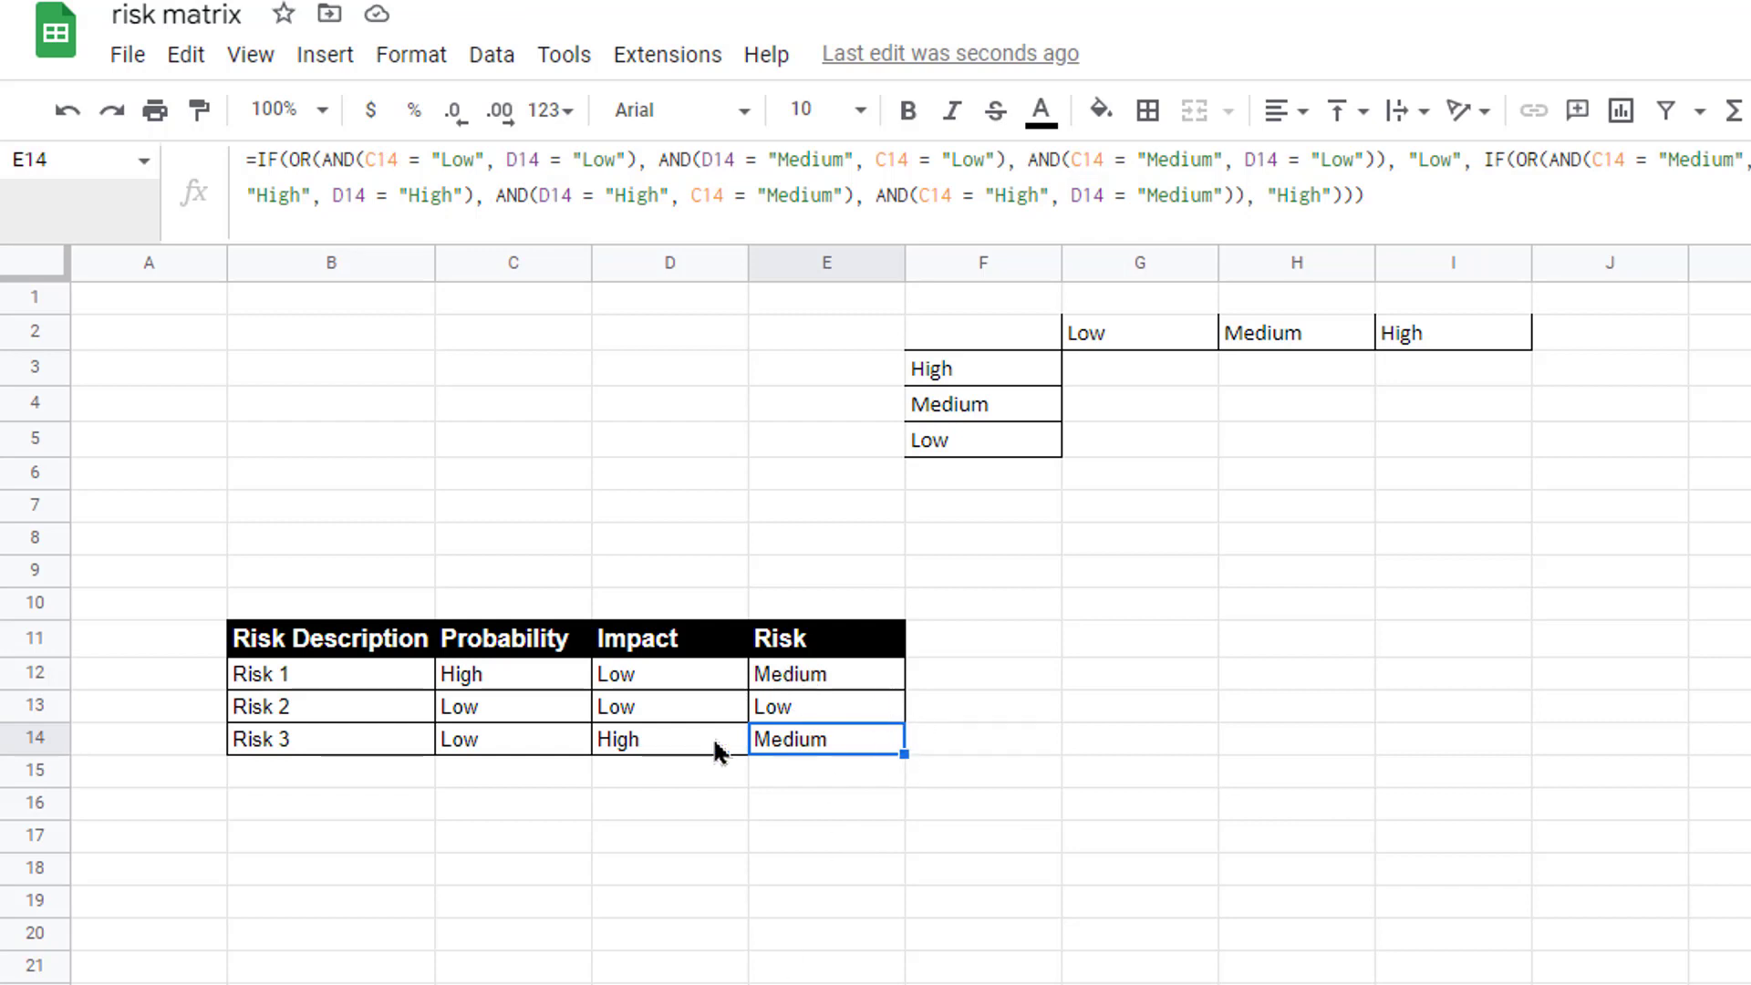
Fill the table down from row 14 to Risk 10 in row 21.
drag(360, 738, 781, 746)
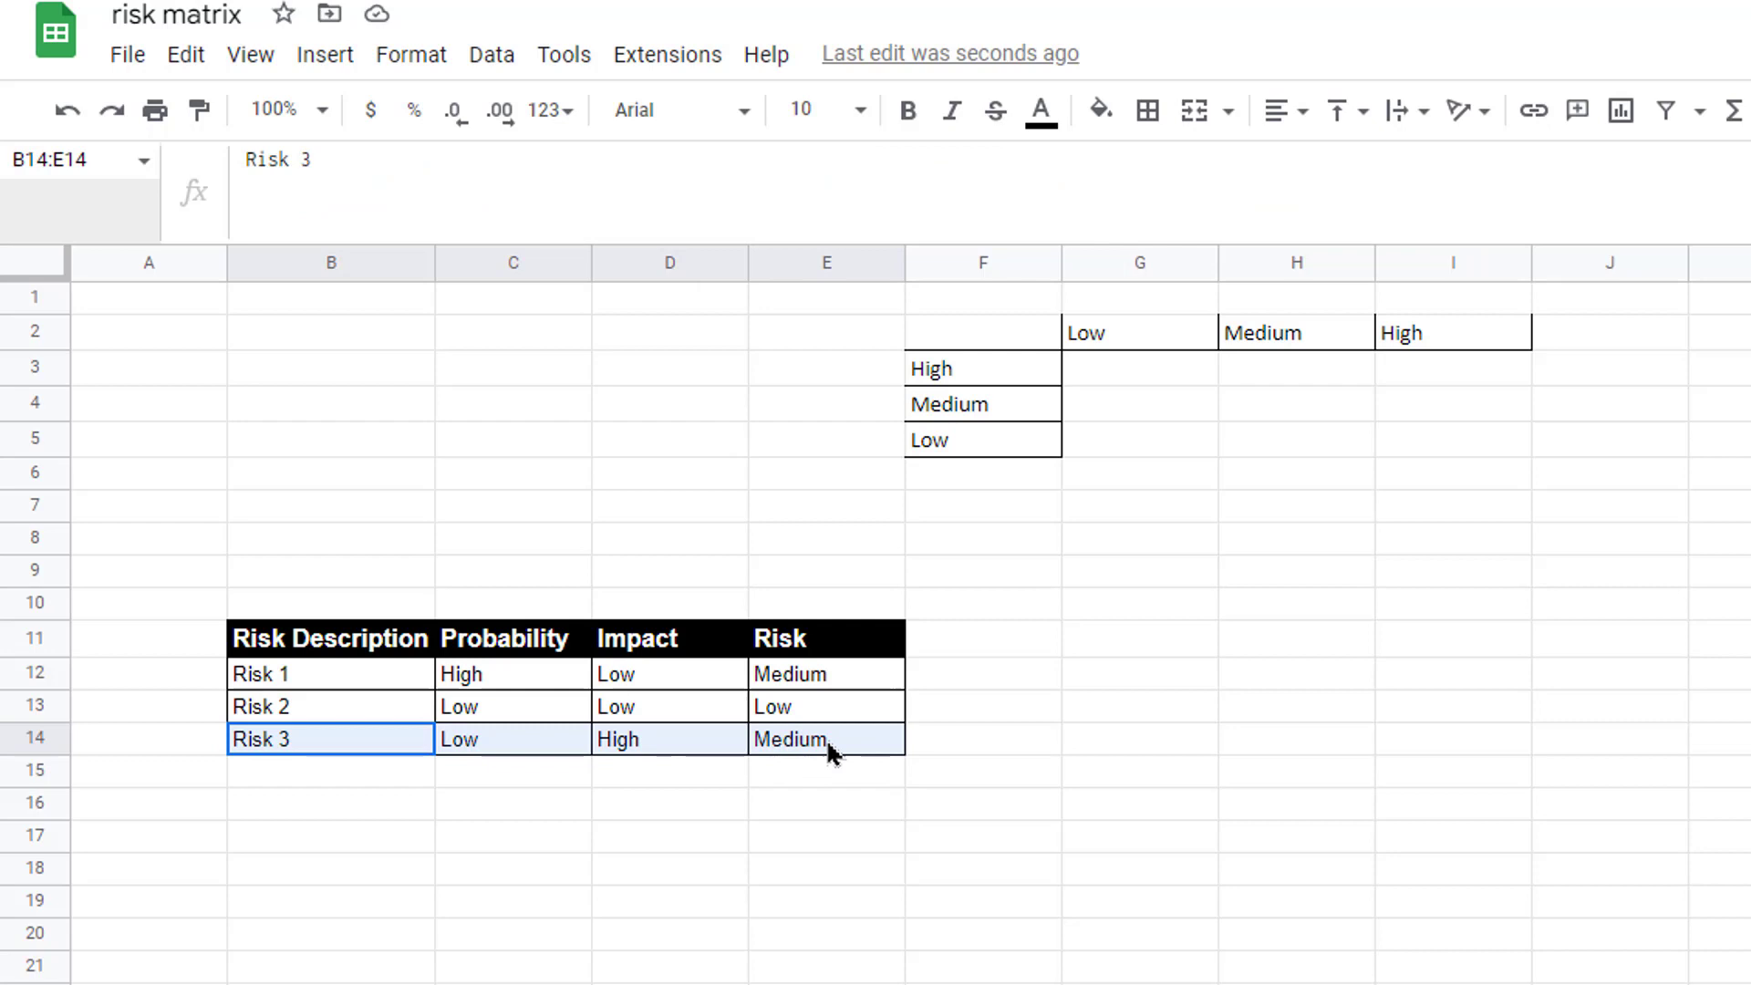
drag(903, 754, 880, 969)
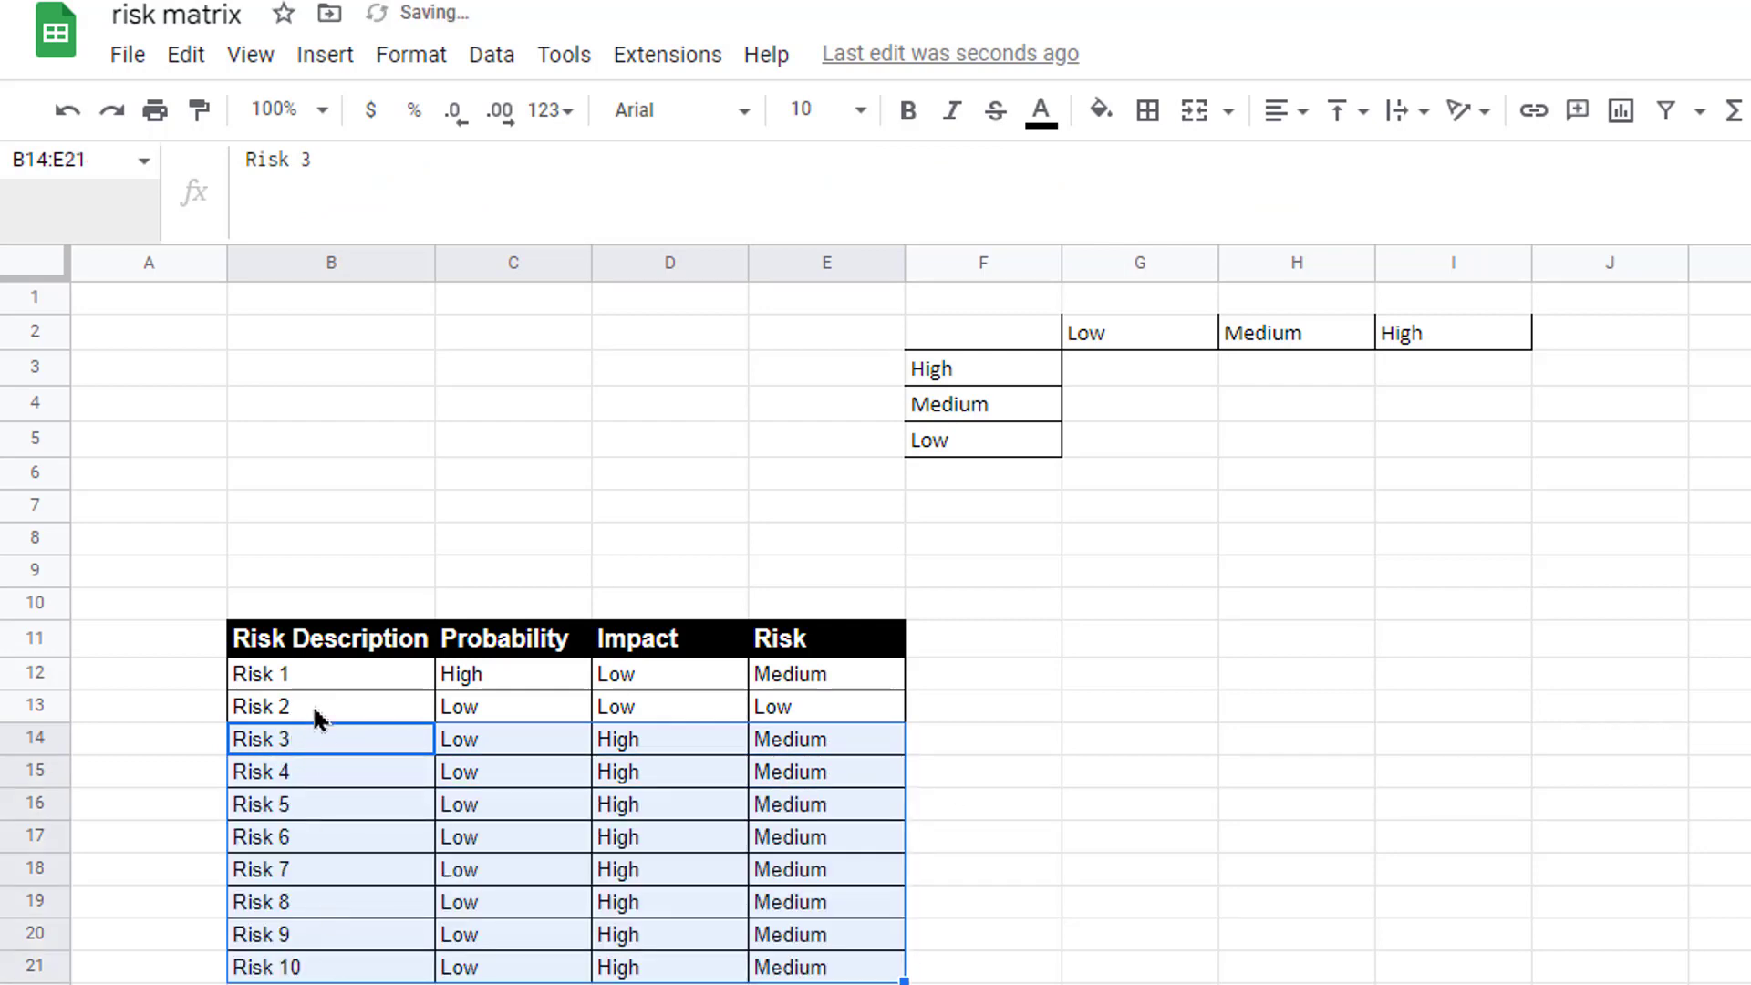
click(825, 748)
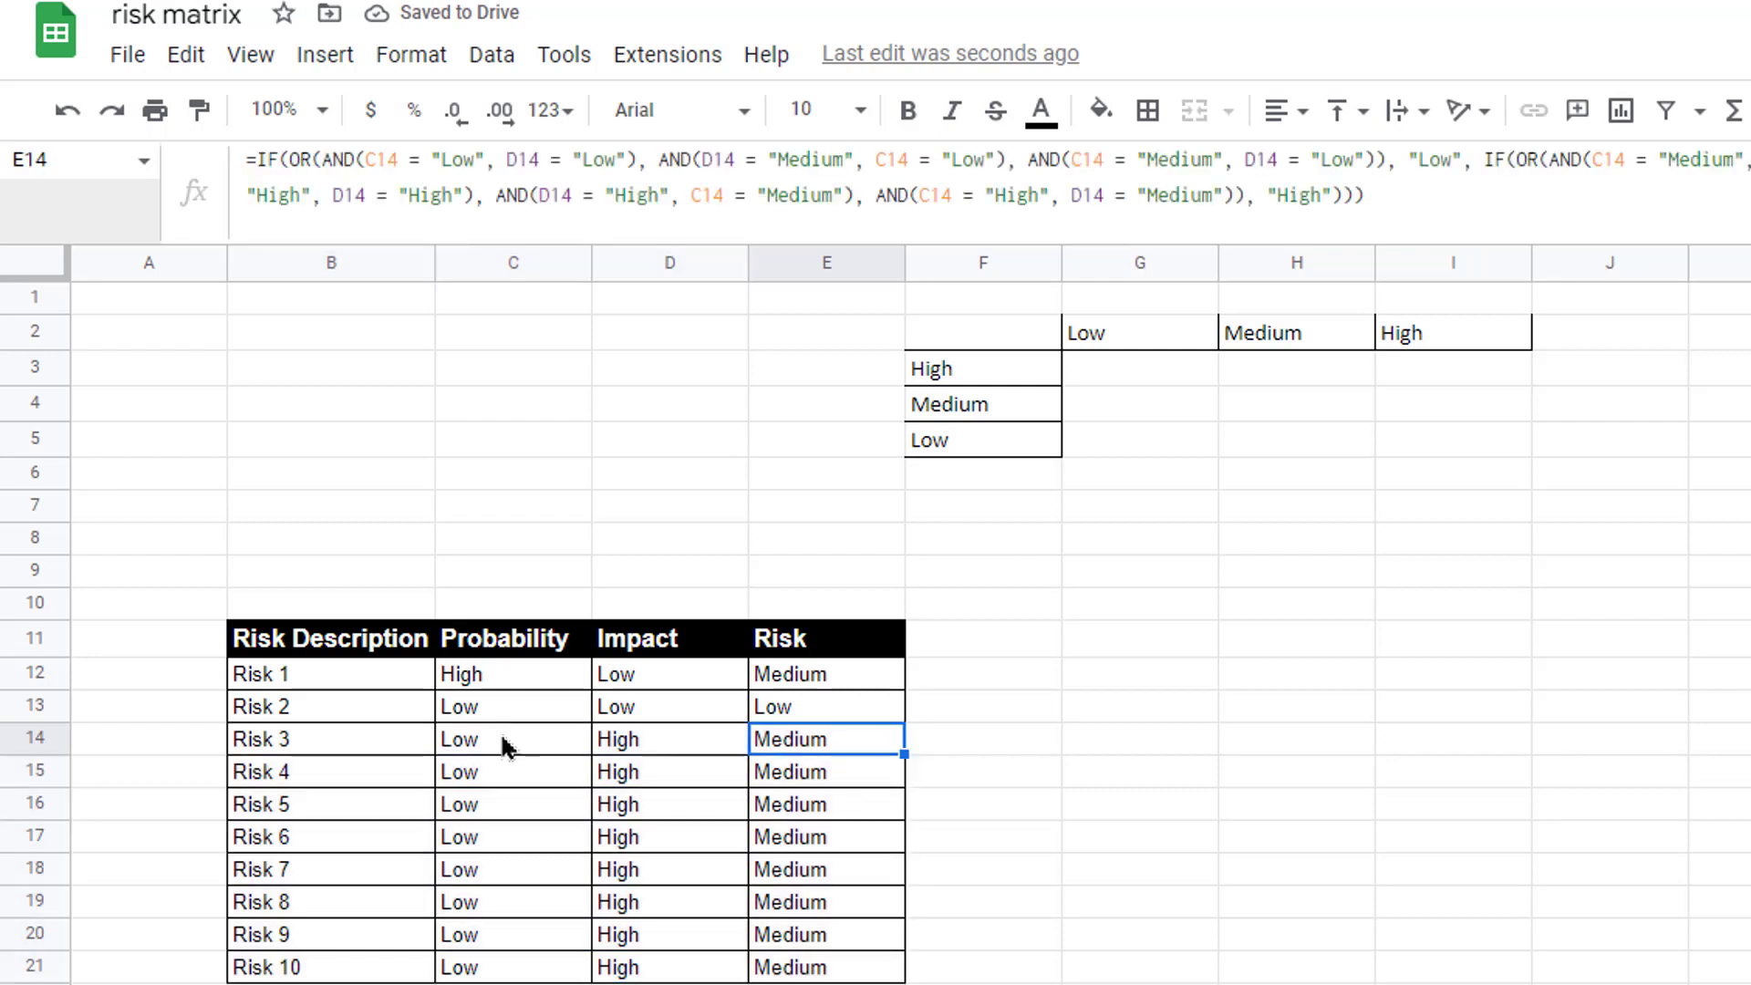
Set Risk 4's probability to High and its impact to Medium.
click(503, 740)
click(504, 782)
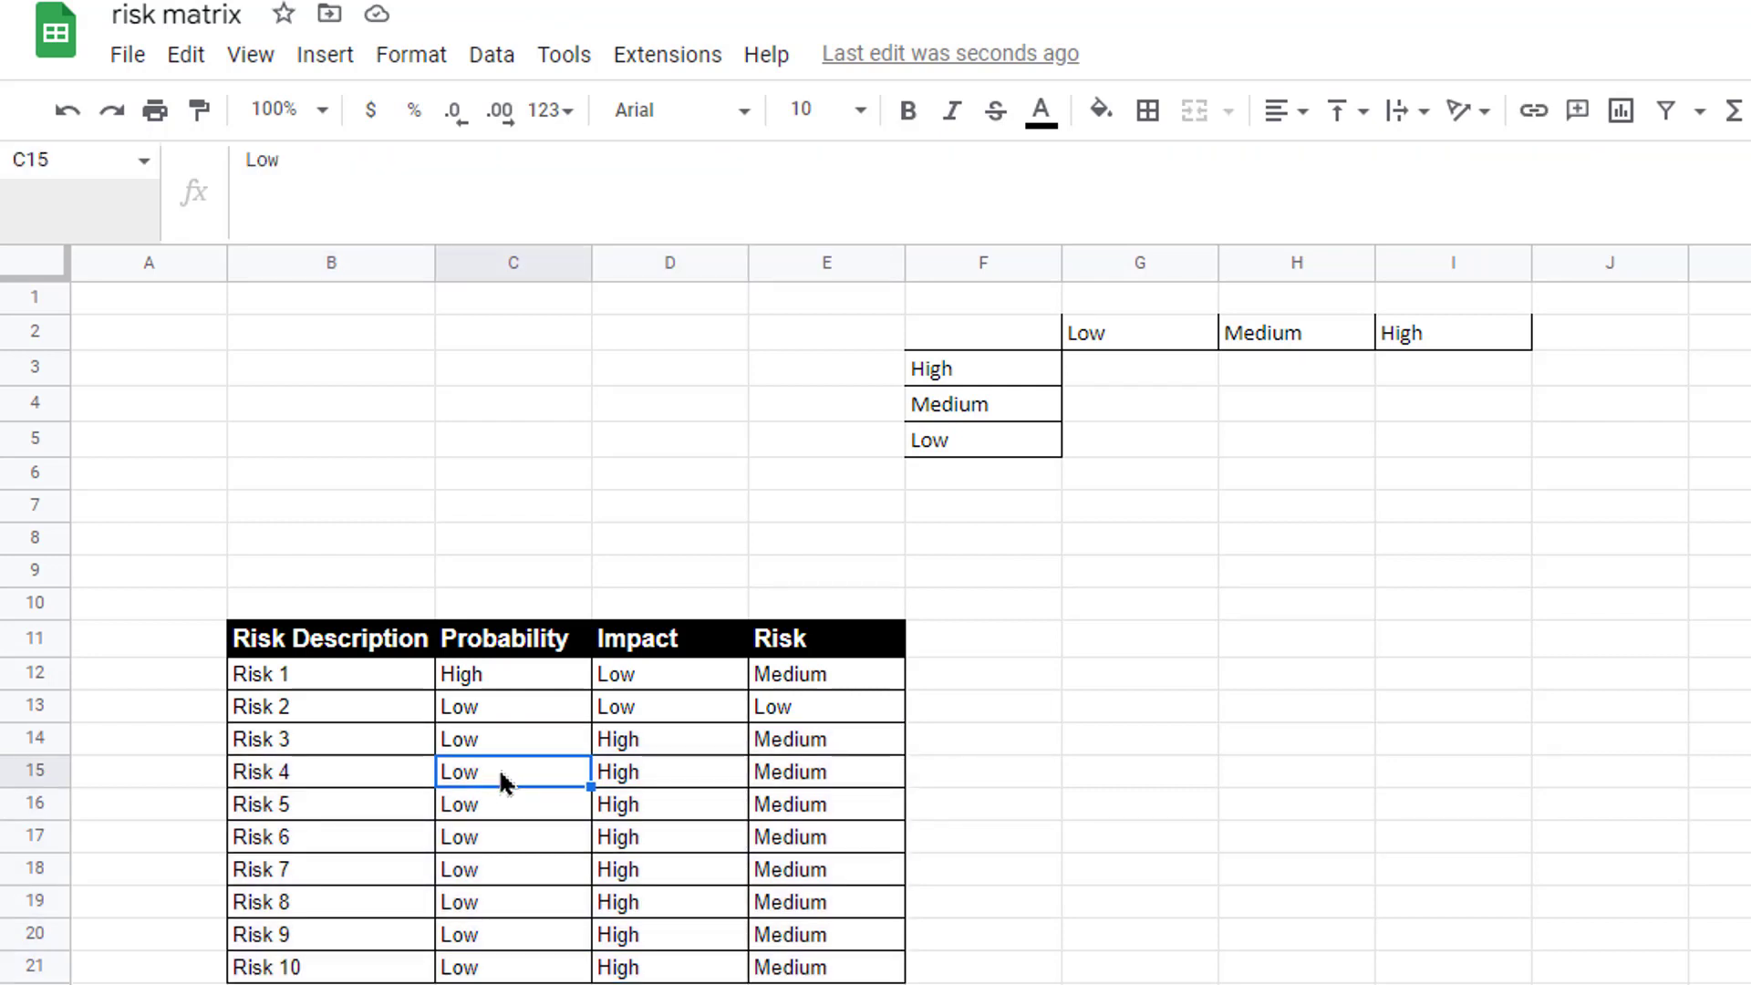
text(High)
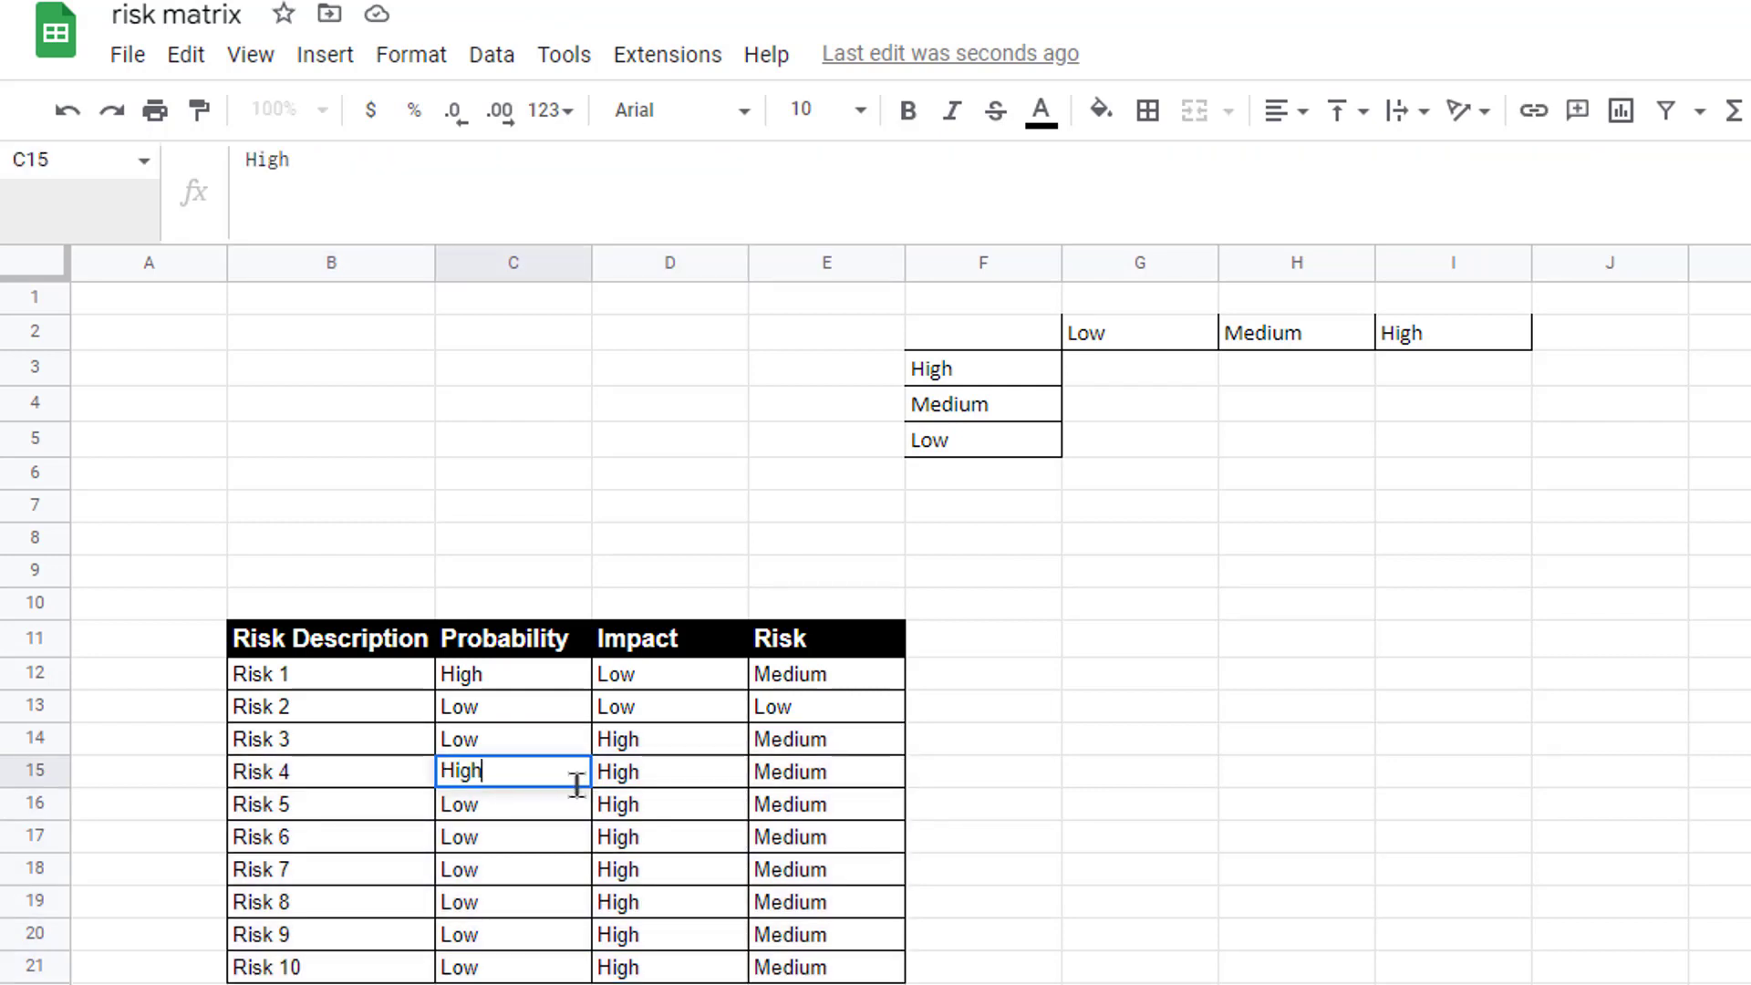
click(643, 784)
double_click(655, 780)
key(BackSpace)
key(BackSpace)
key(BackSpace)
key(BackSpace)
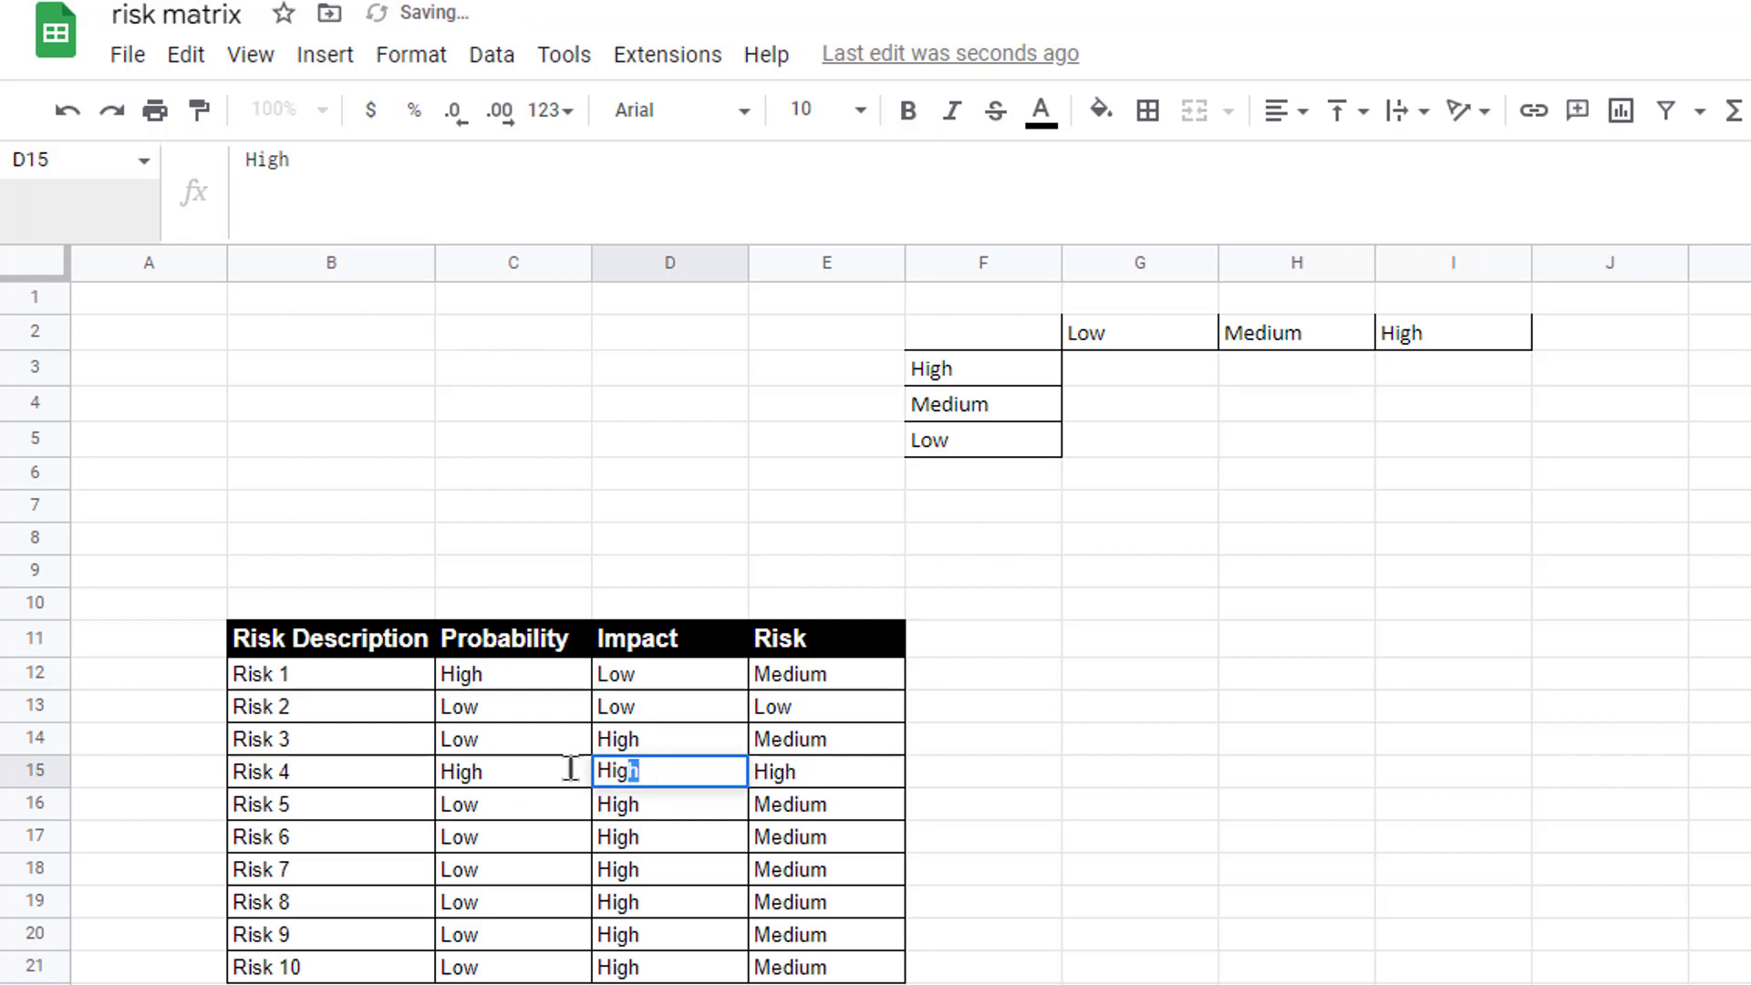
text(Medium)
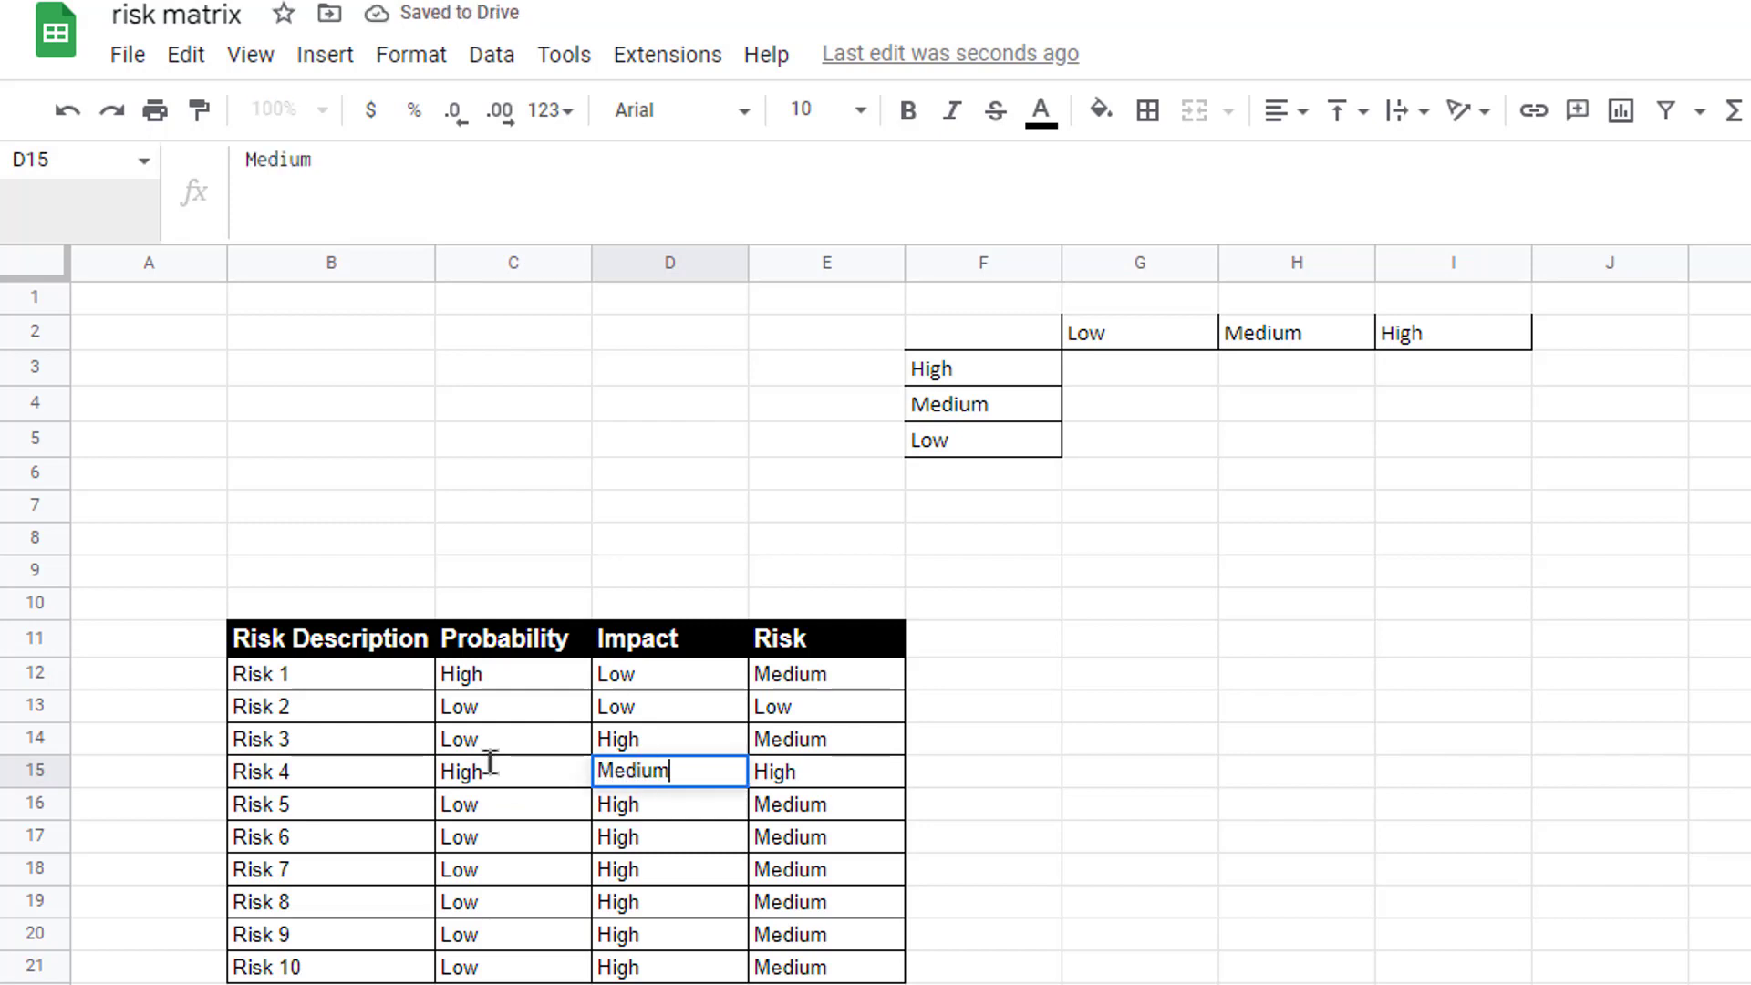
key(Return)
Paste Medium into Risk 7's probability and Risks 10 and 8's impact.
click(664, 777)
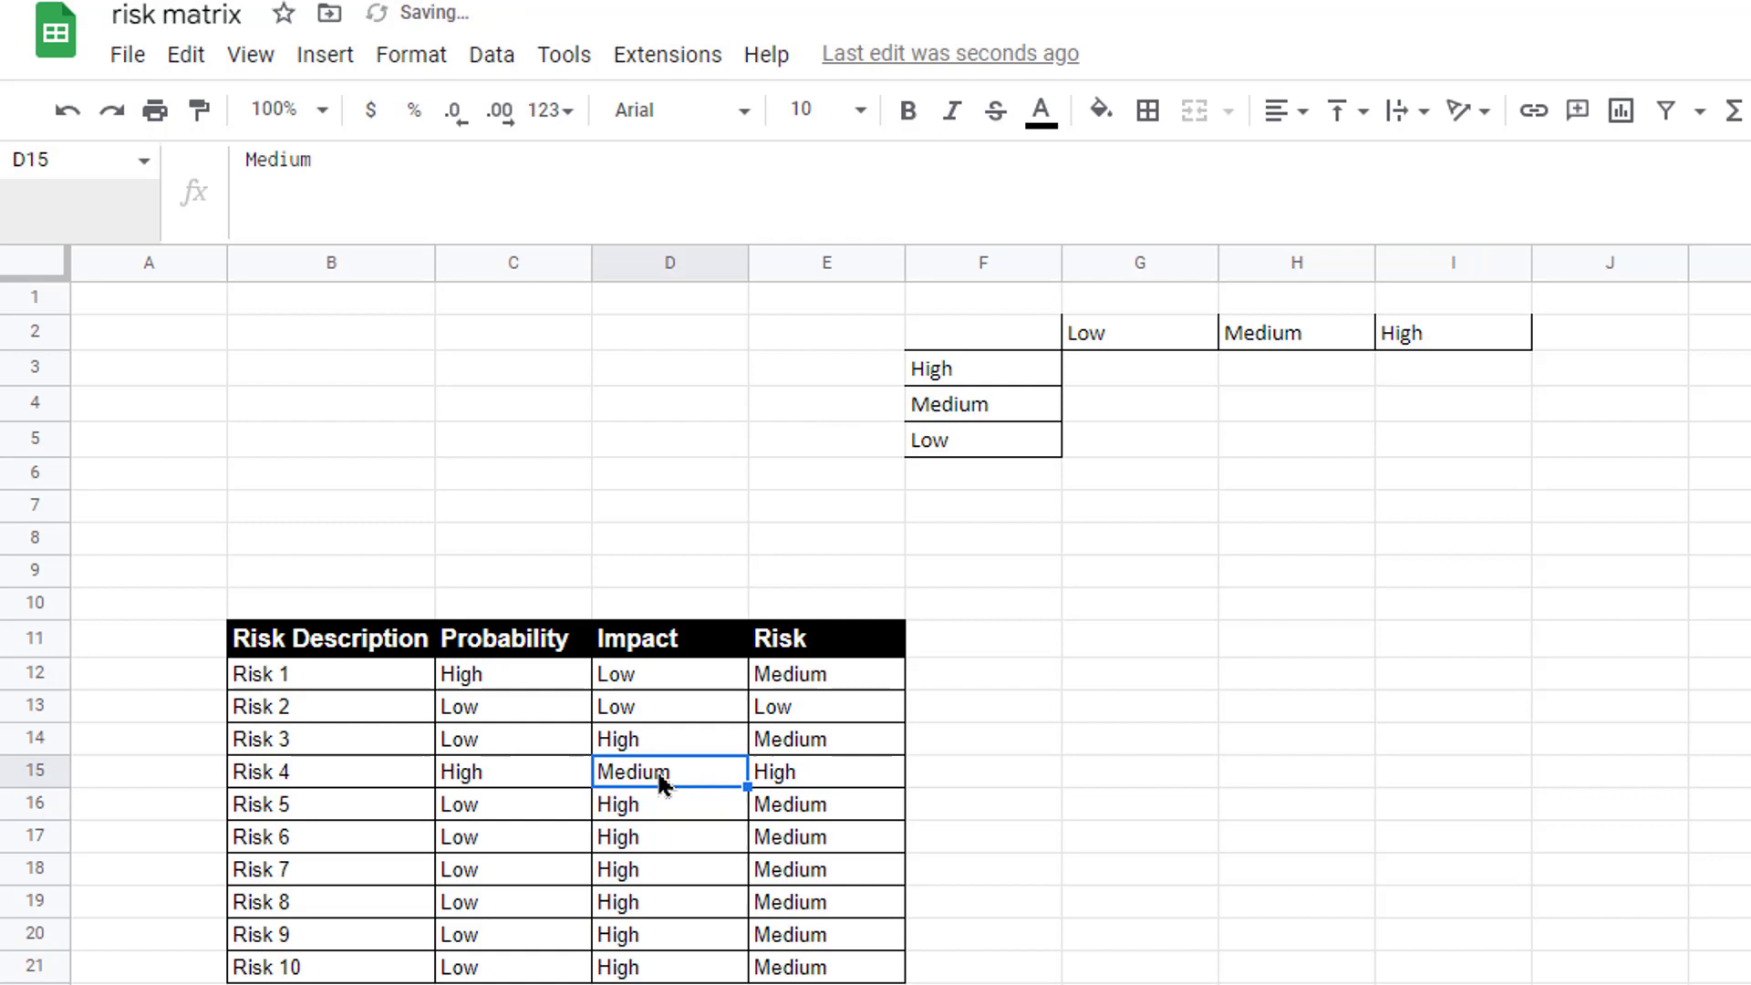
key(ctrl+c)
click(533, 875)
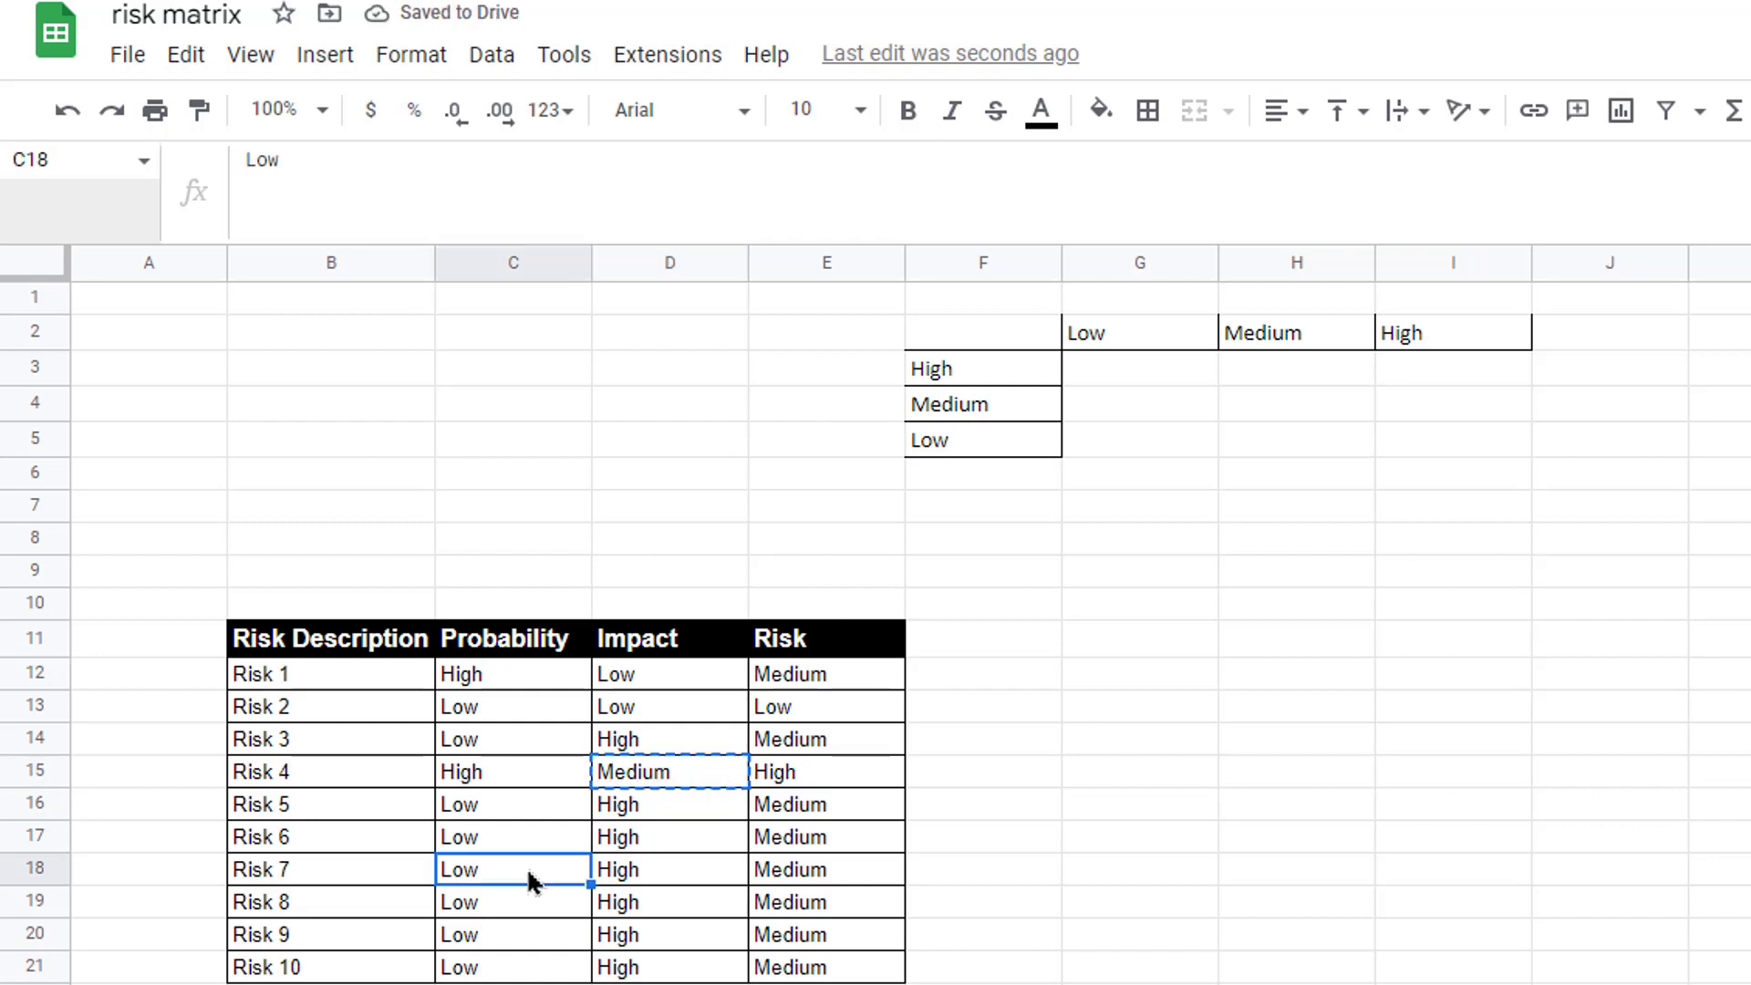
key(ctrl+v)
click(675, 965)
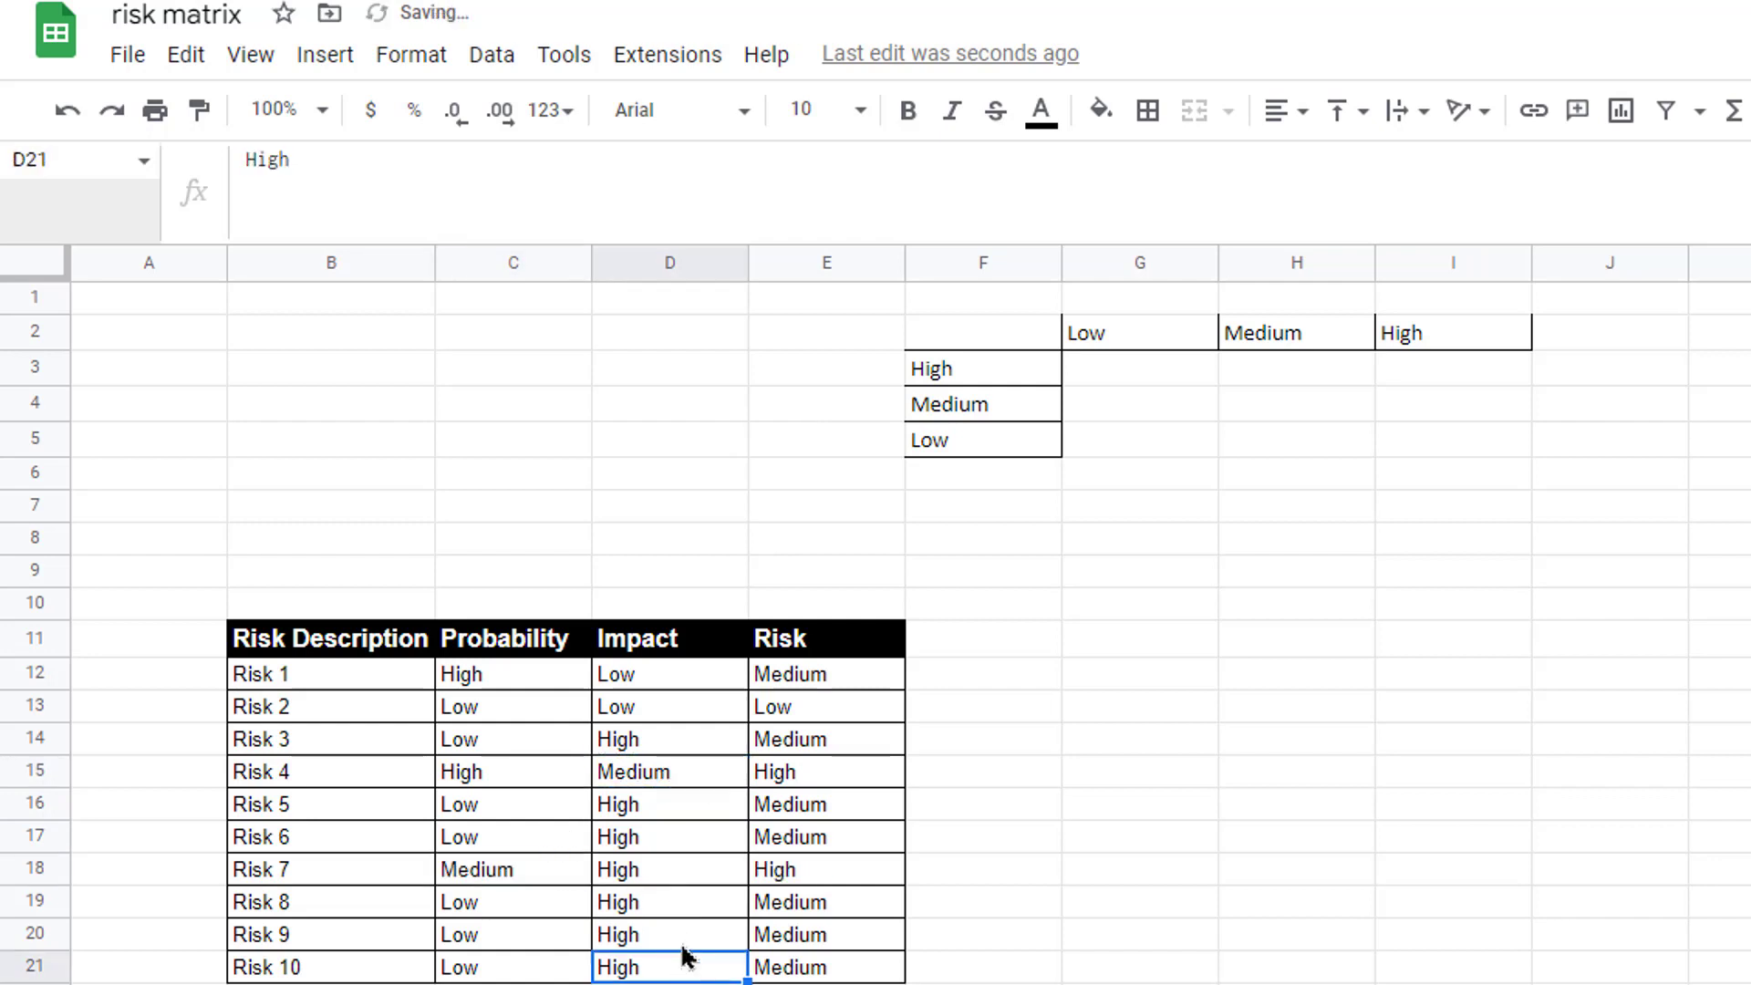
key(ctrl+v)
click(673, 910)
key(ctrl+v)
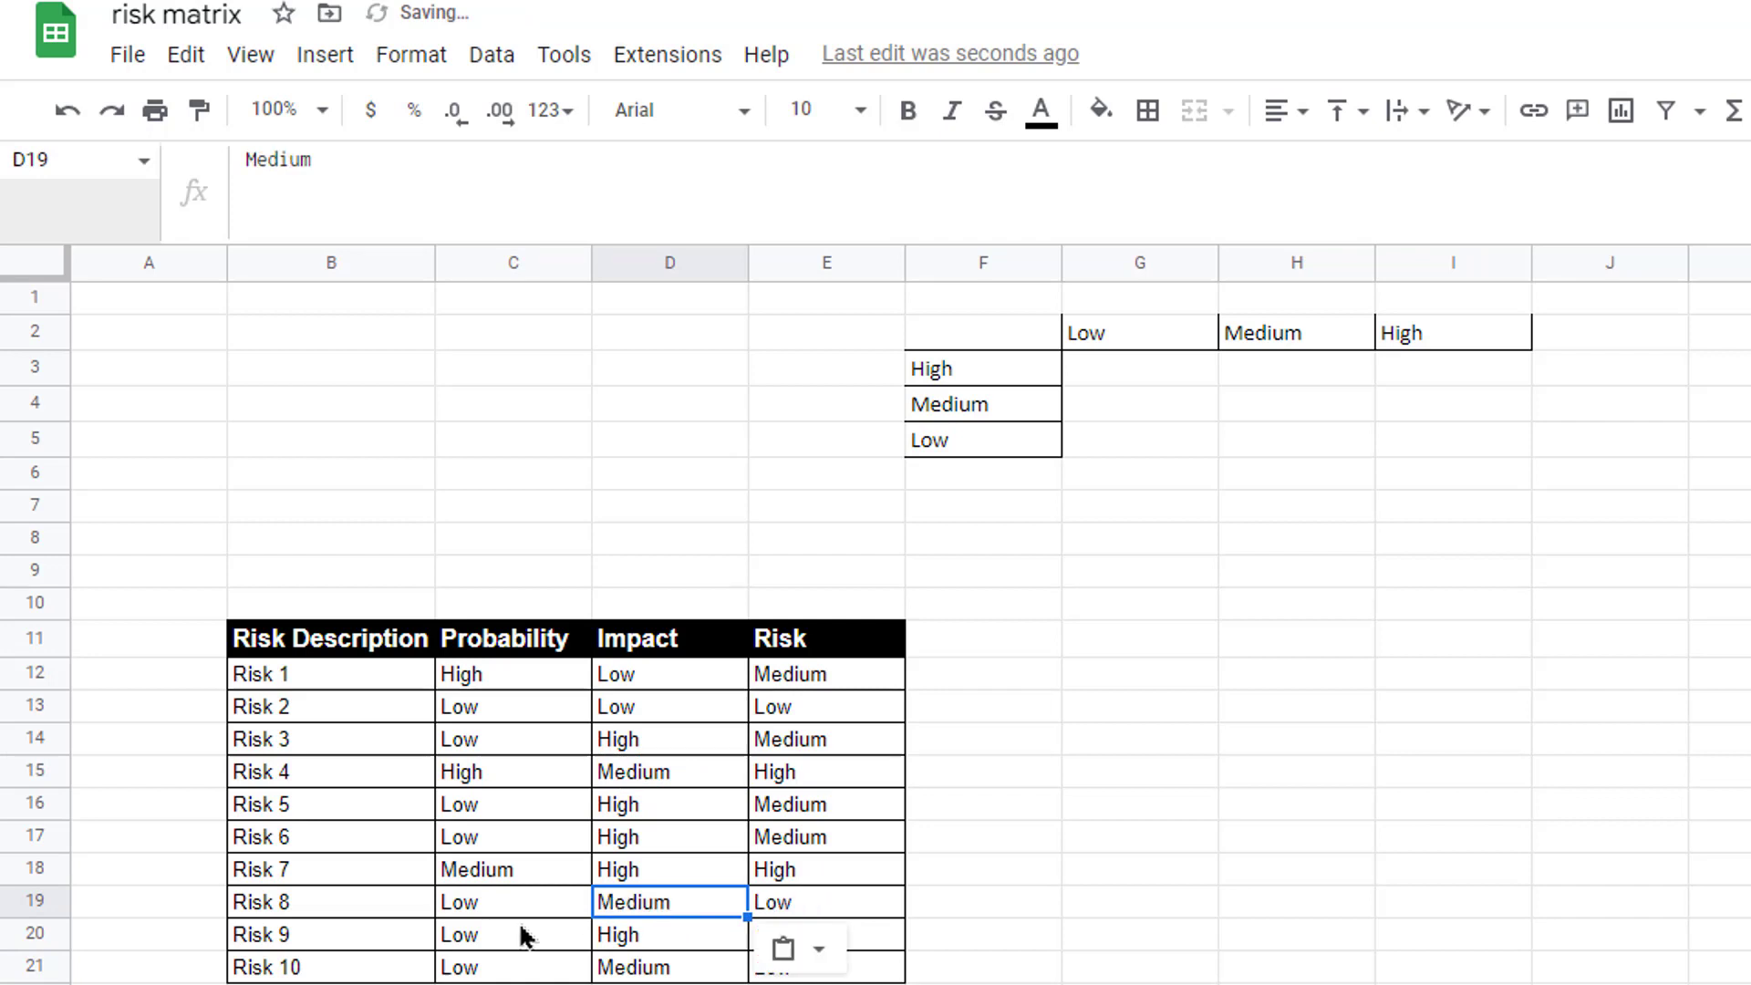
Copy High into Risk 9's probability cell.
click(529, 934)
click(650, 942)
key(ctrl+c)
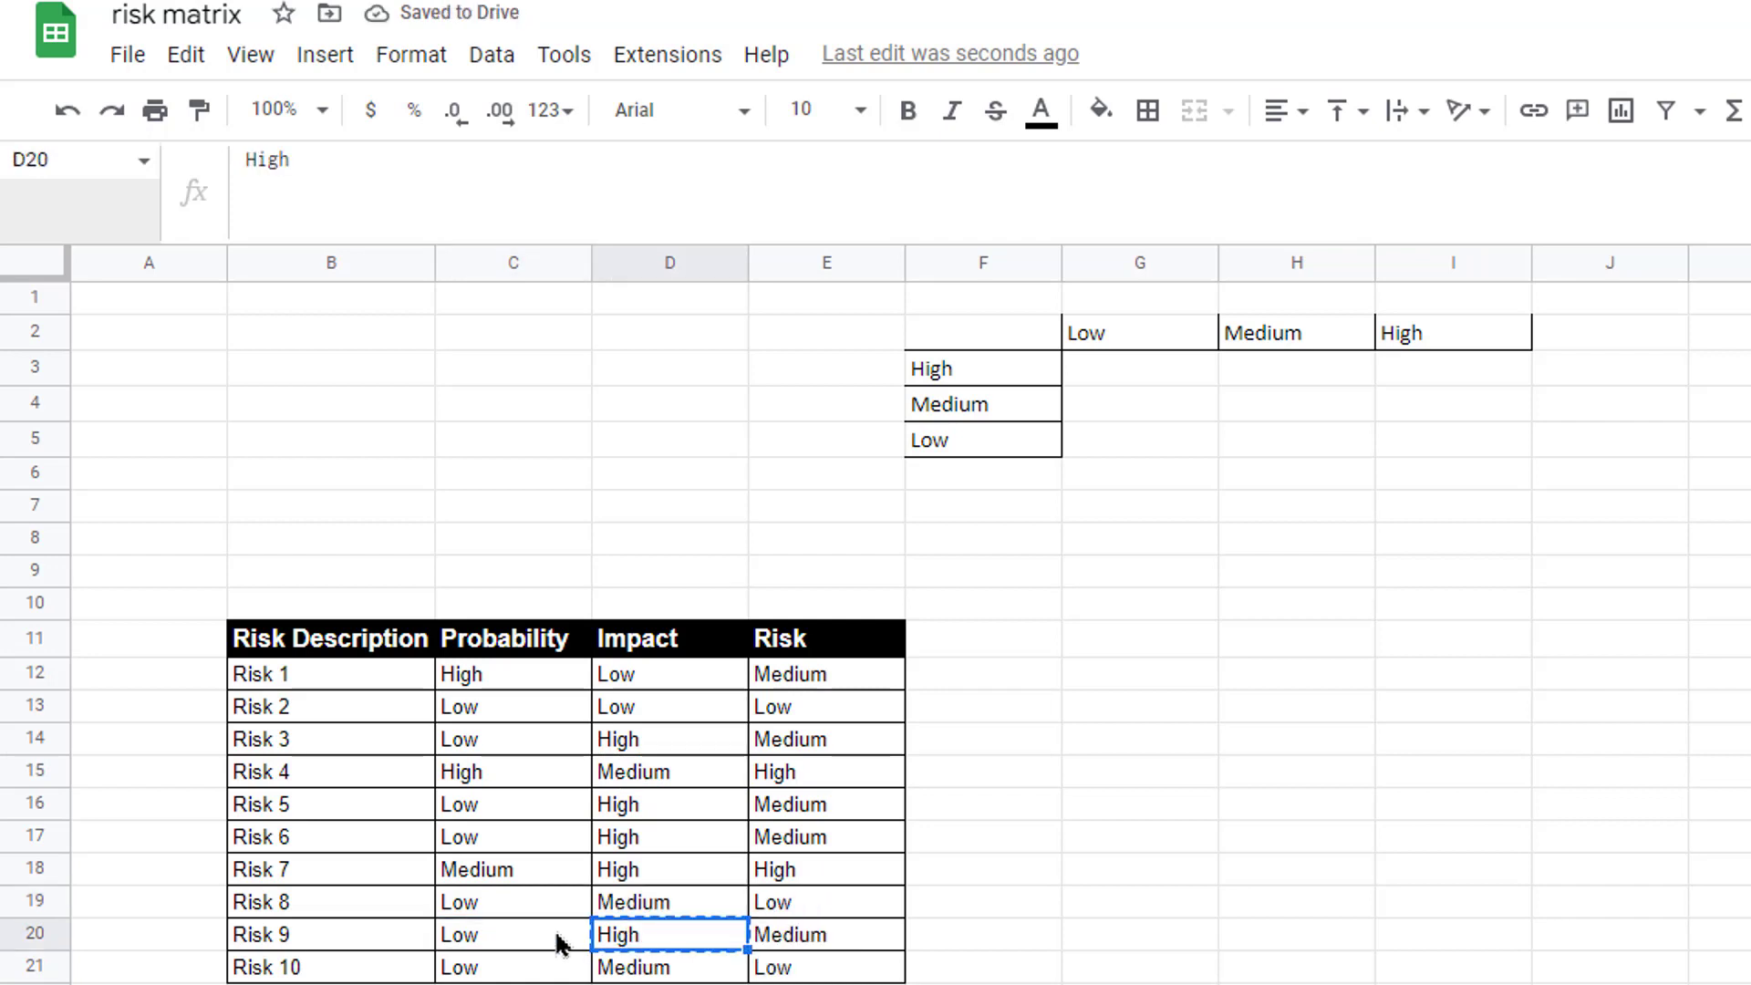
click(556, 938)
key(ctrl+v)
click(1098, 975)
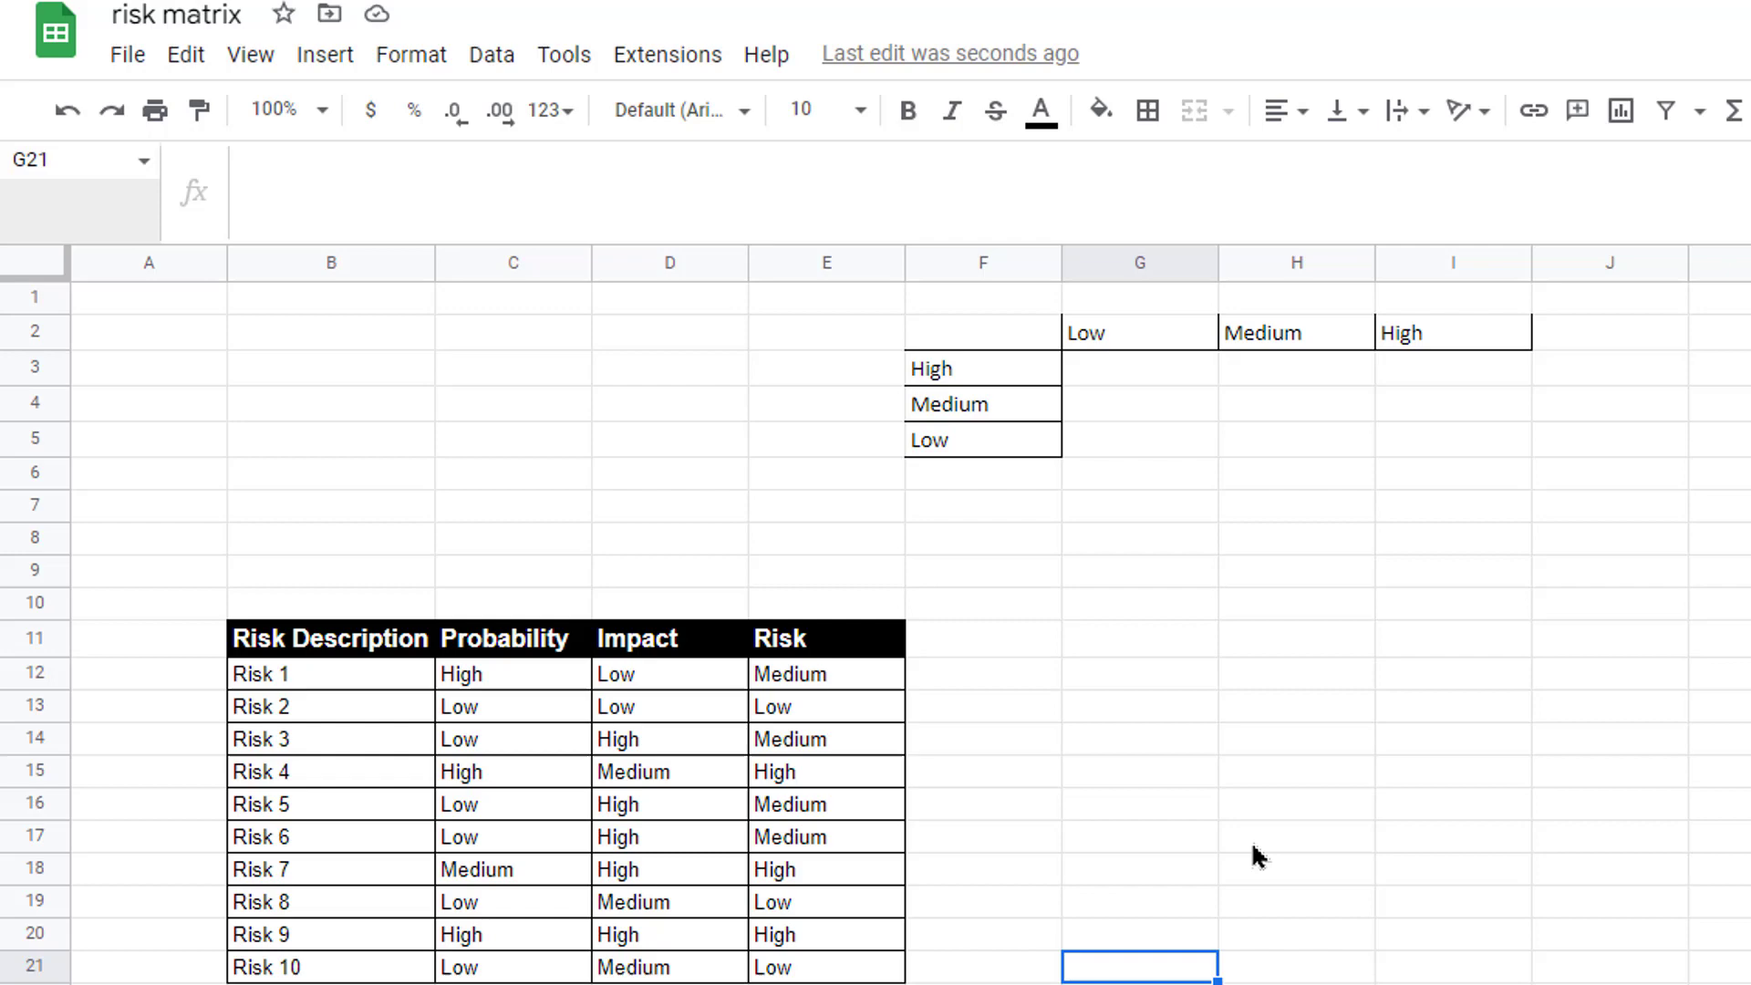
Add a 'Text contains Low' conditional rule on E12:E21 with green fill.
drag(825, 674, 832, 969)
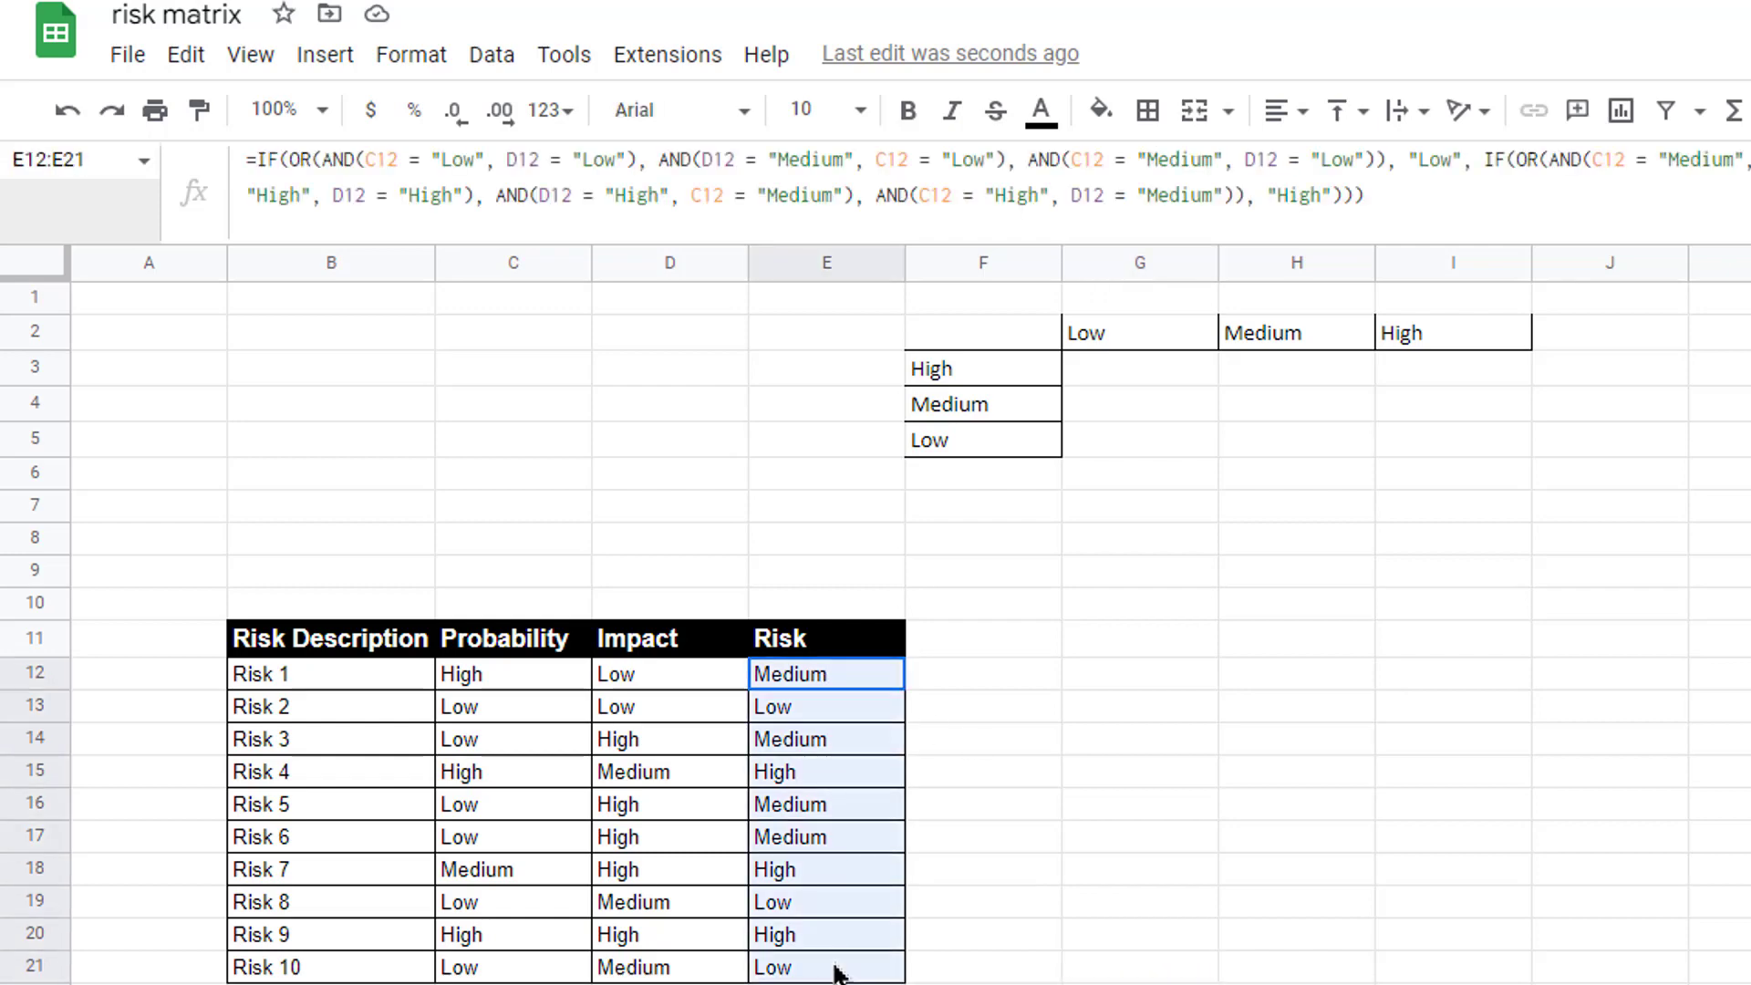
click(413, 56)
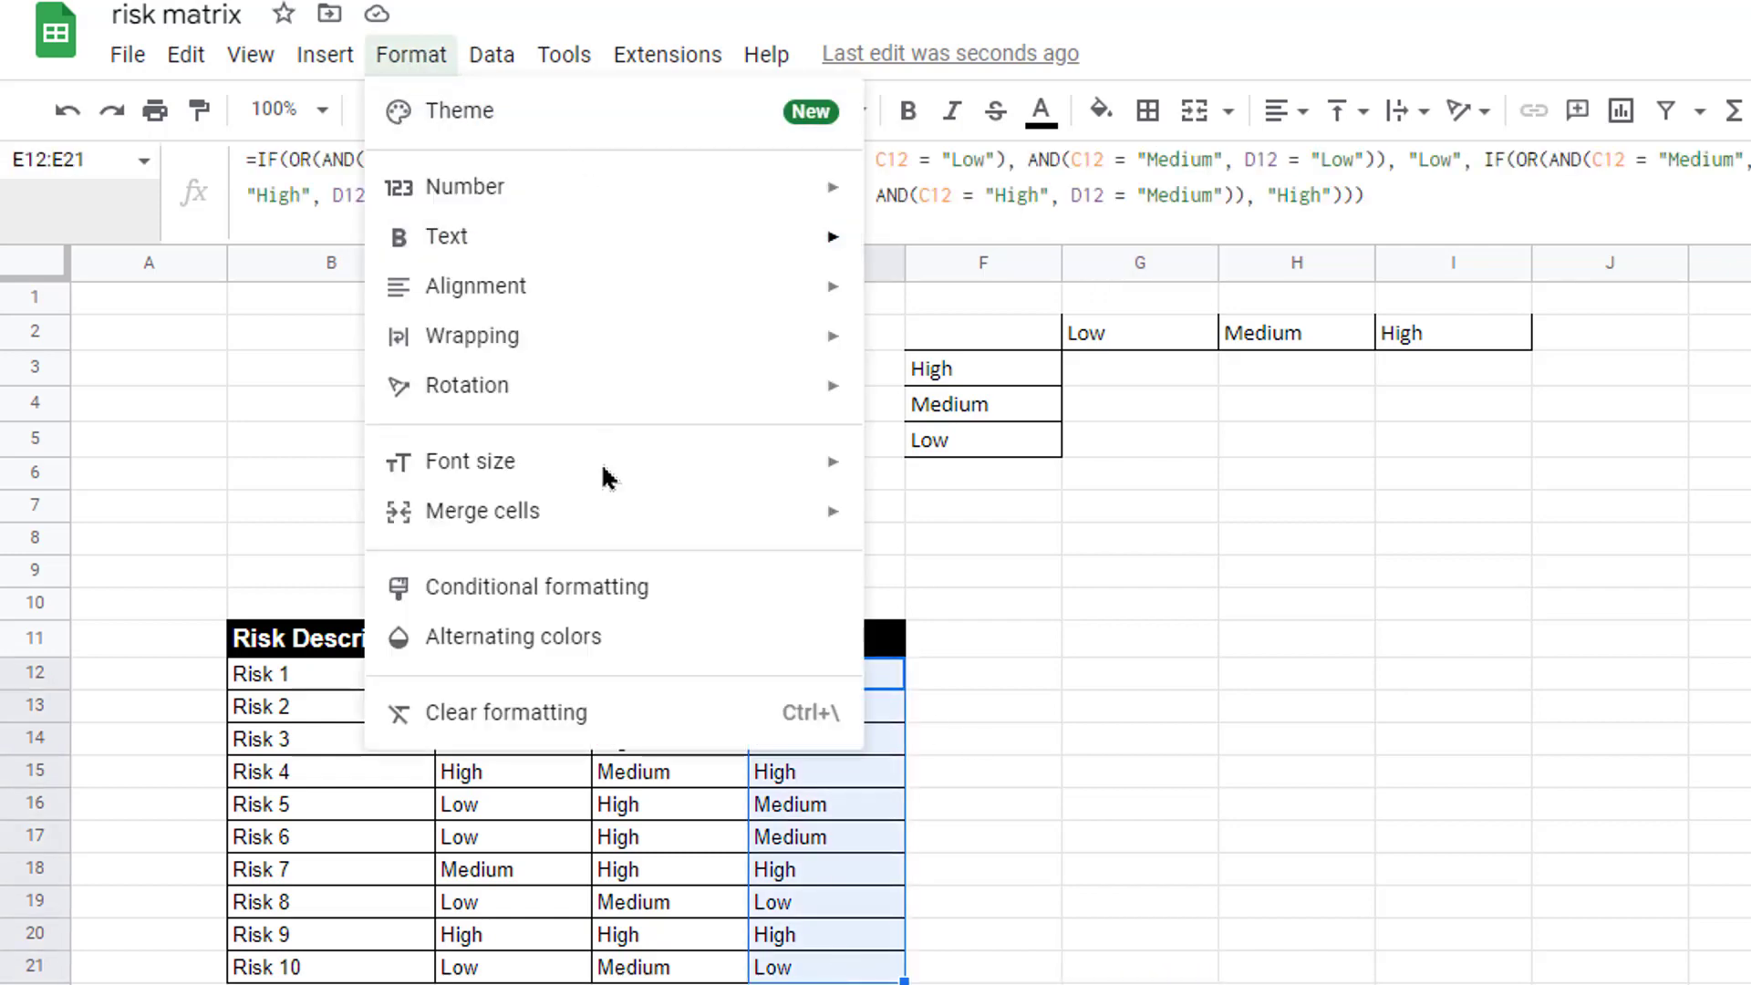
click(547, 586)
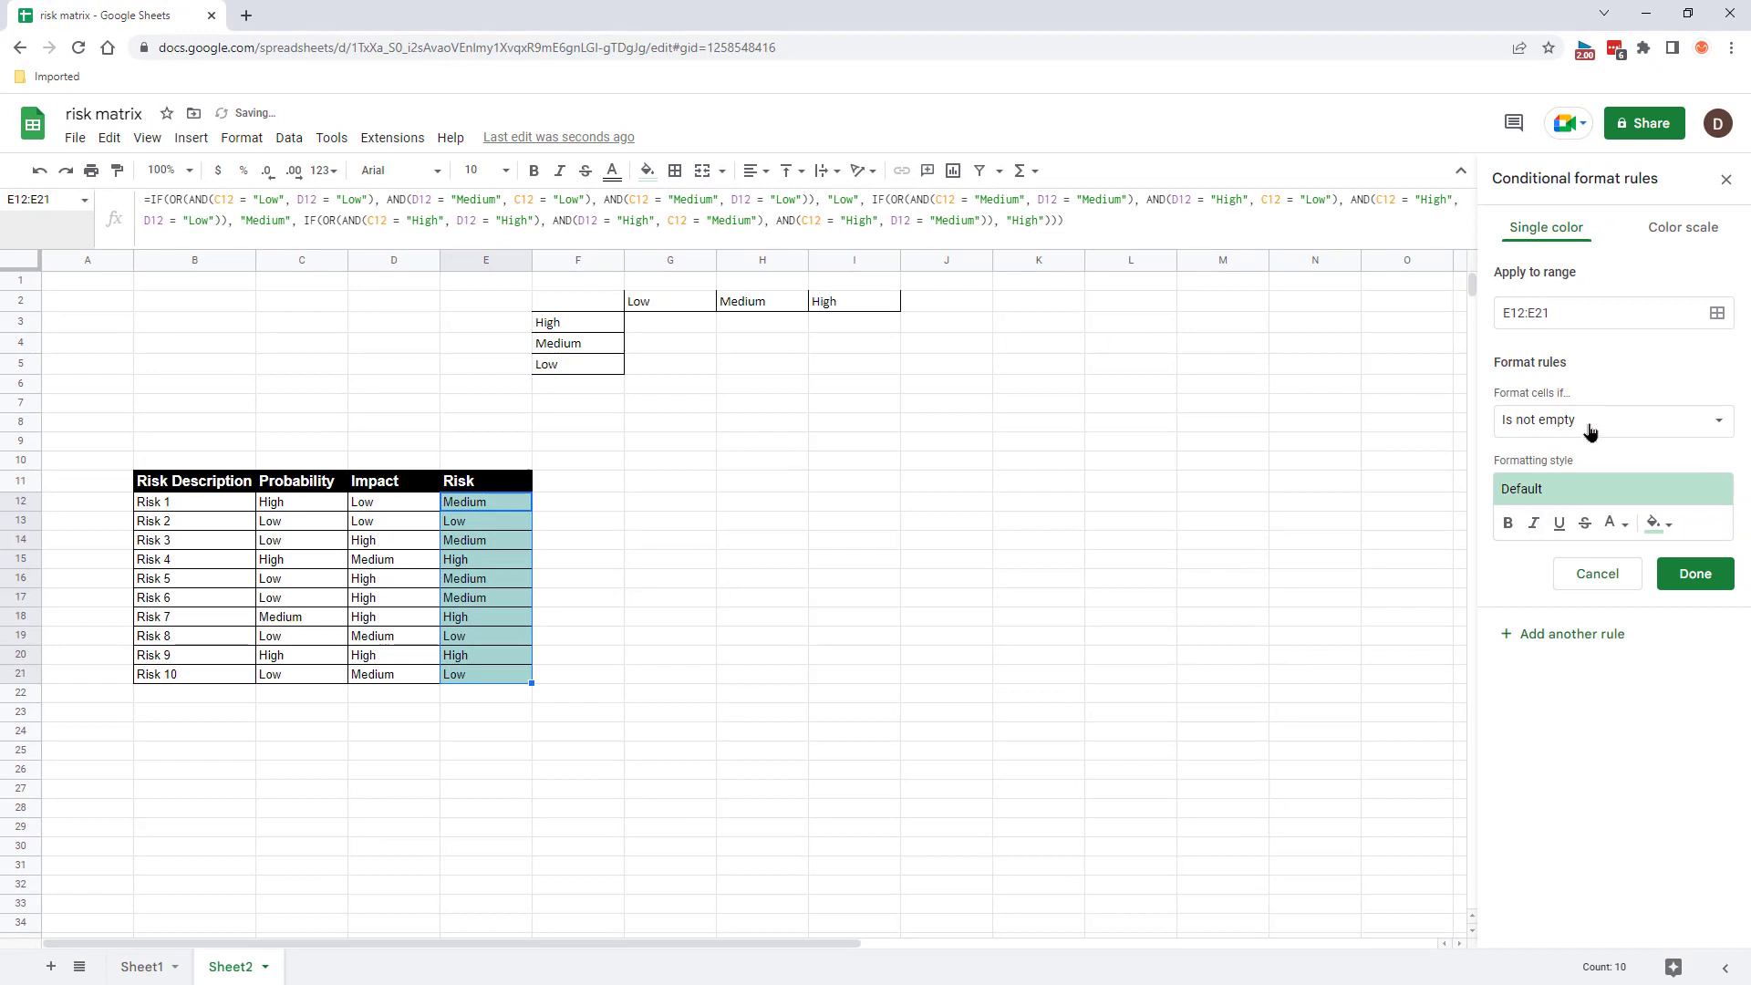
click(1607, 421)
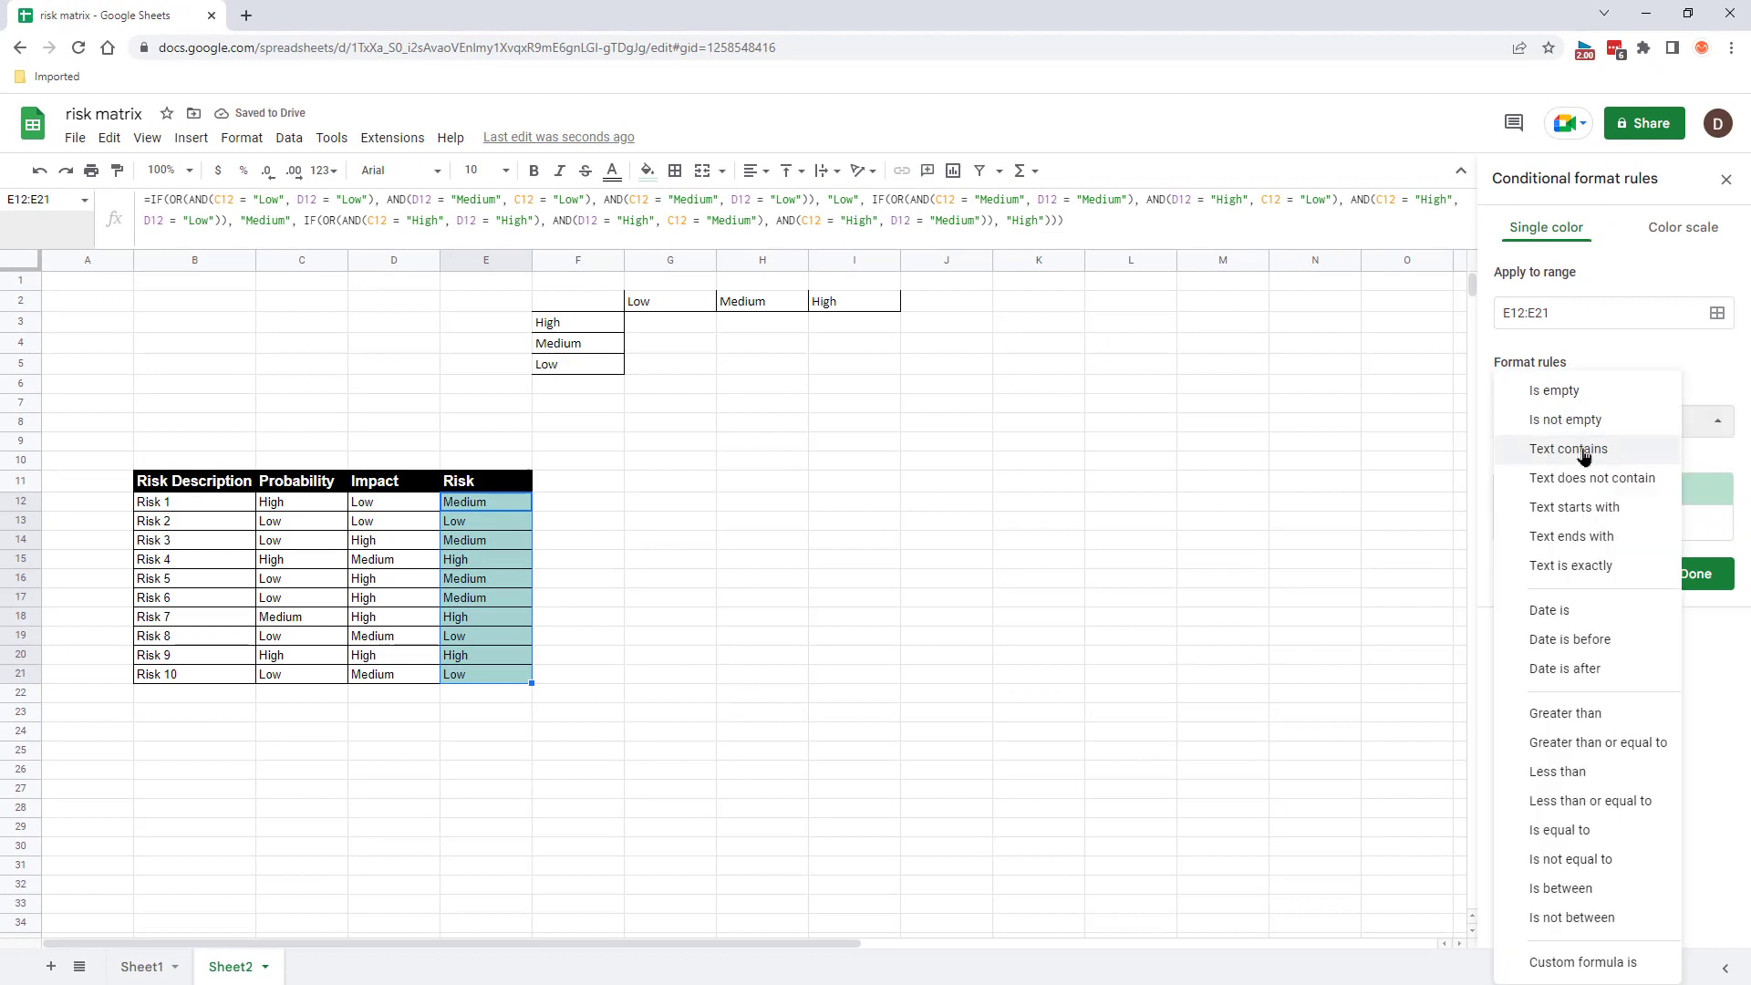
click(1584, 450)
click(1580, 464)
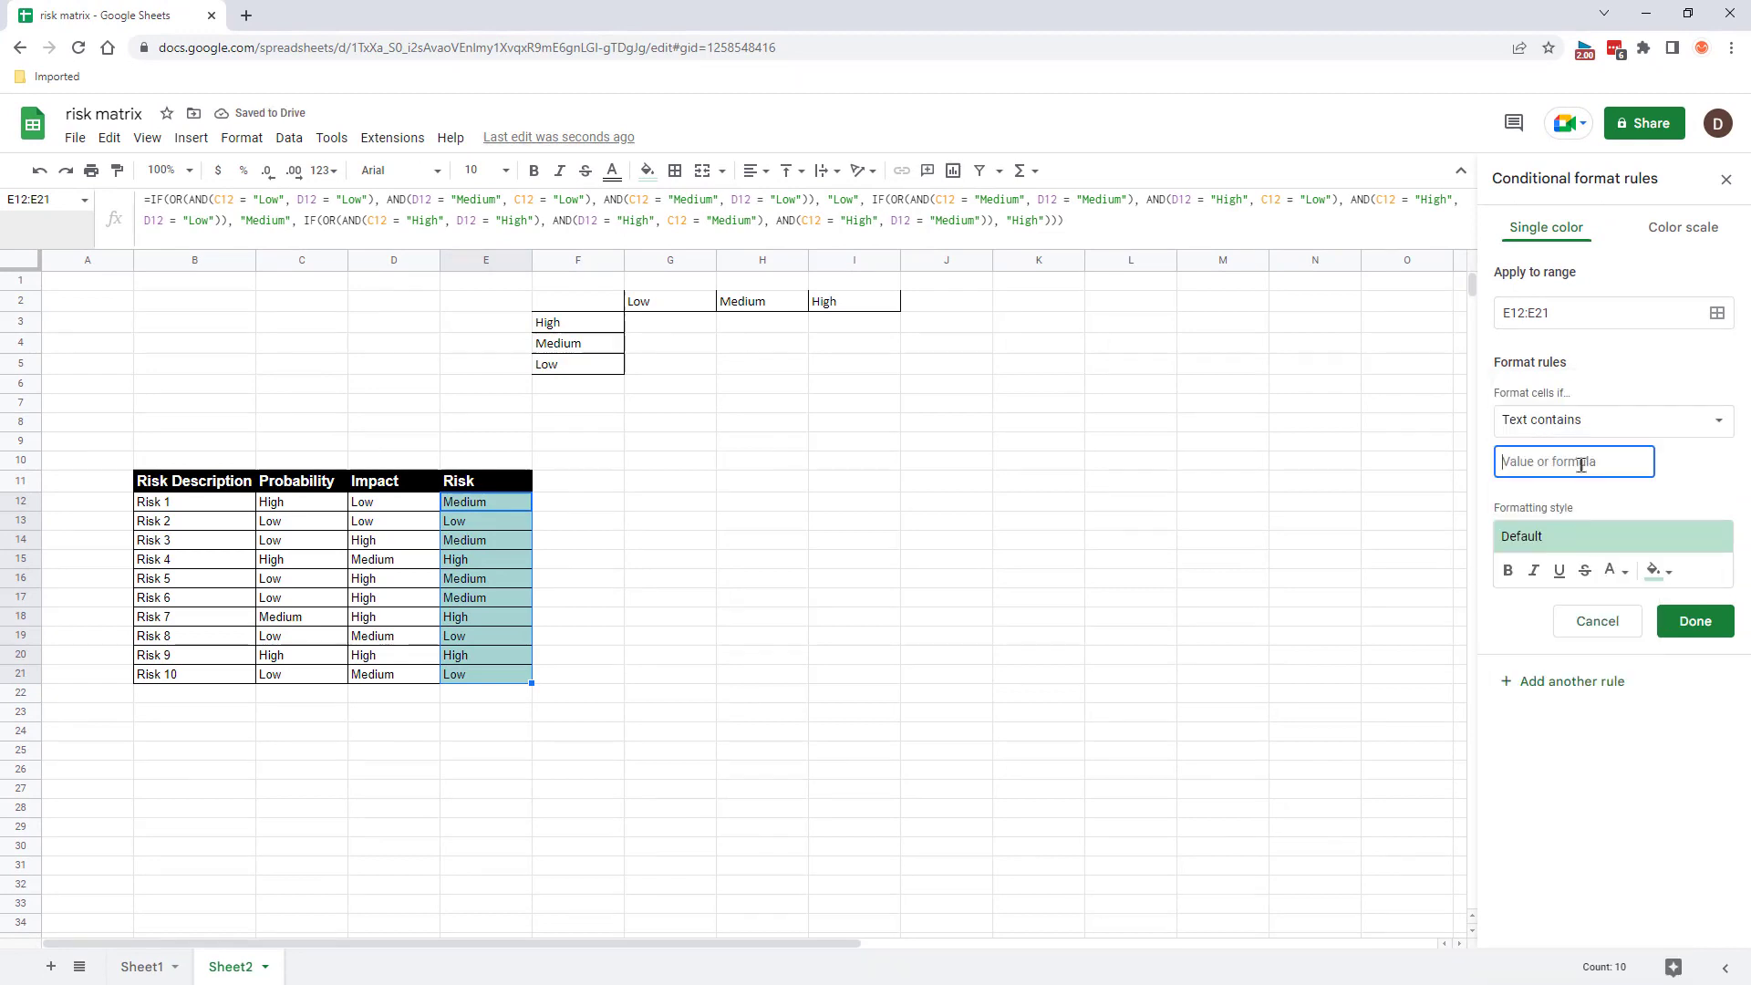
text(Low)
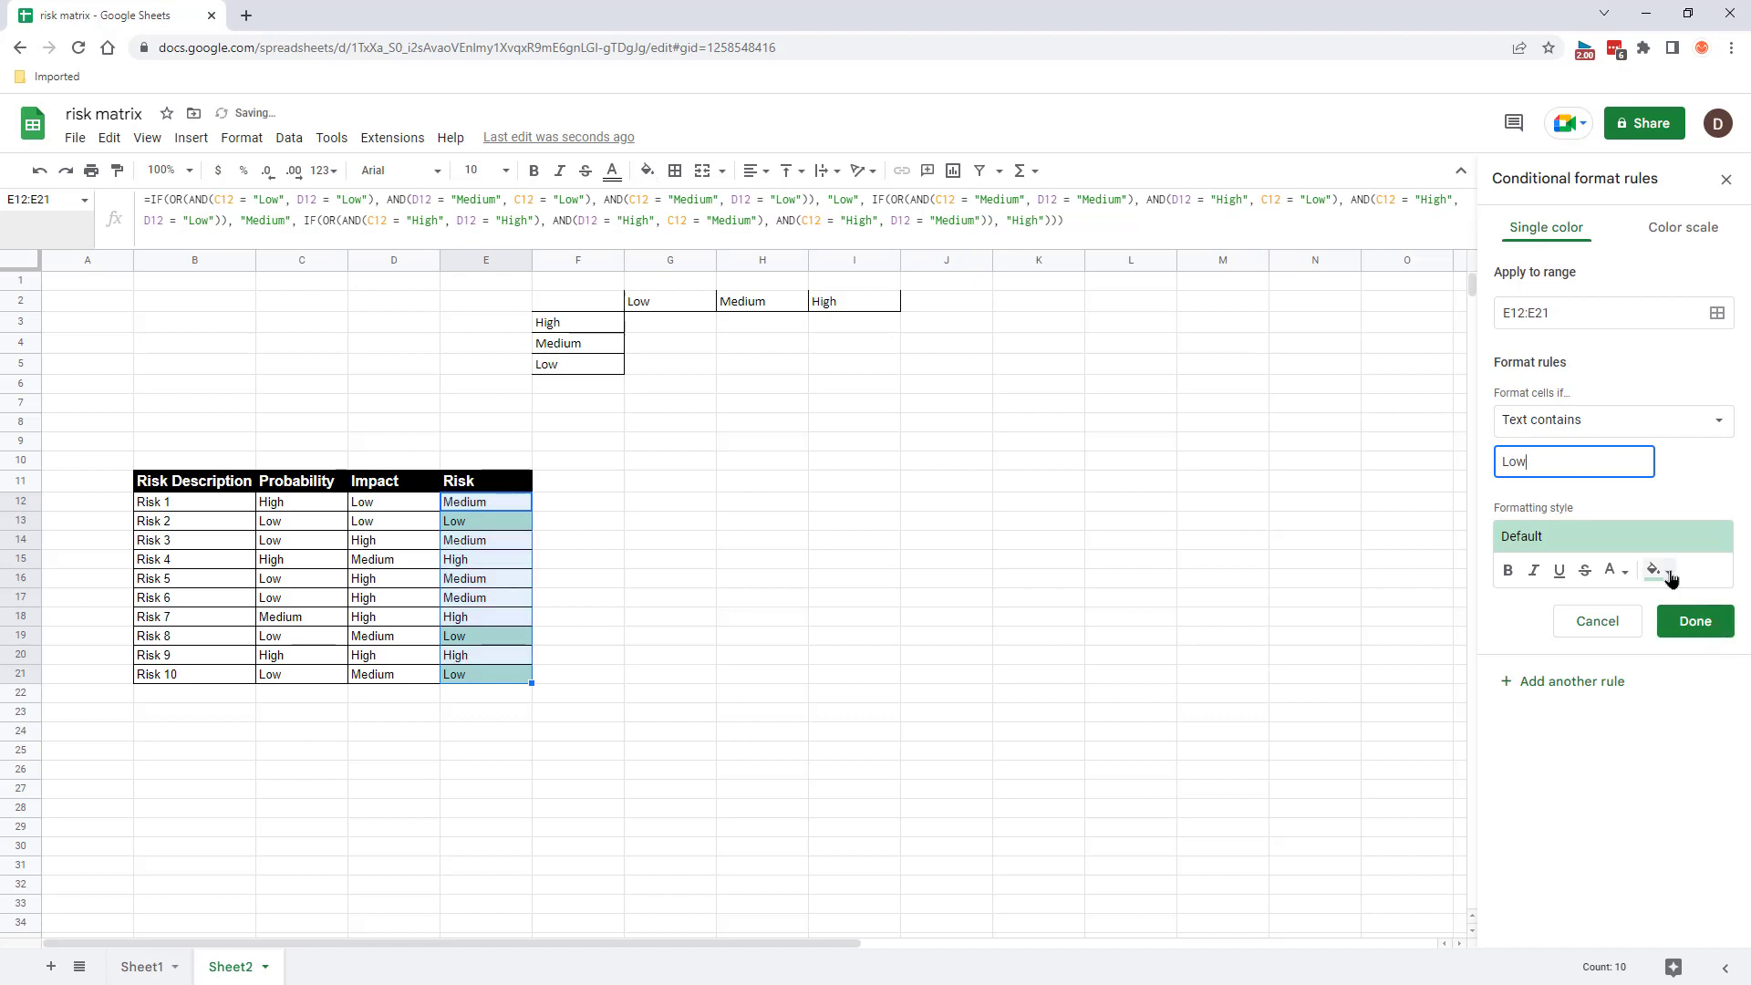
click(1657, 571)
click(1474, 685)
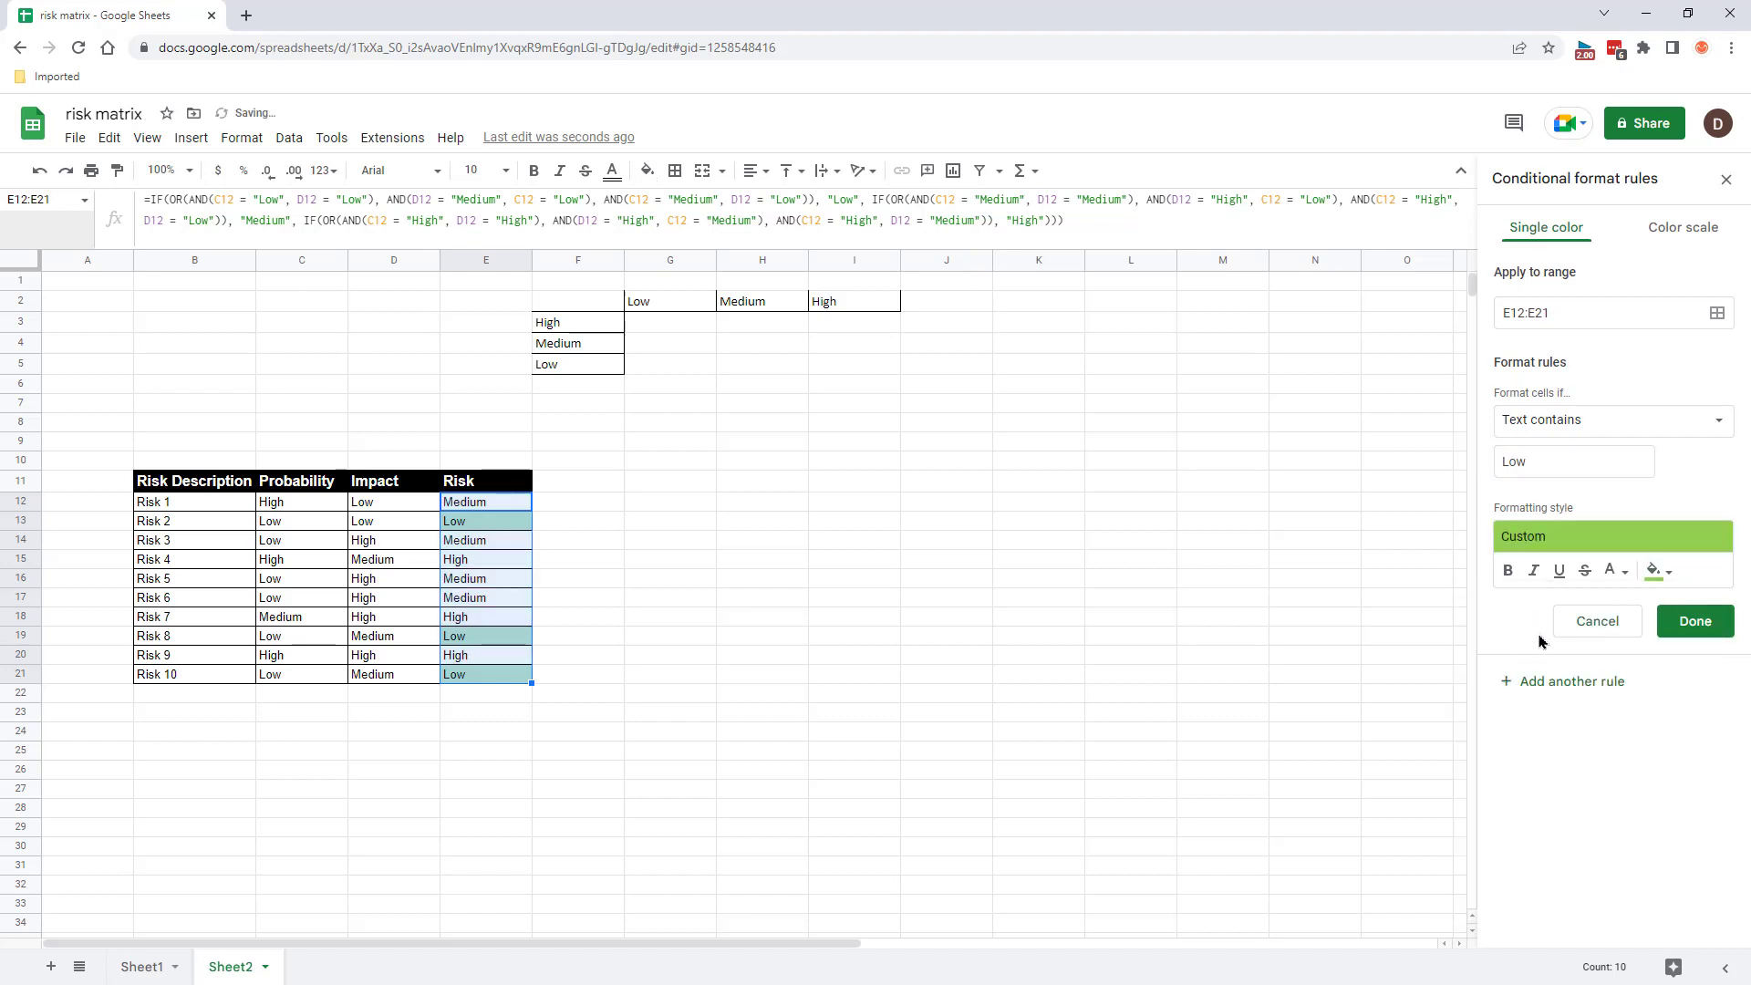
click(1691, 620)
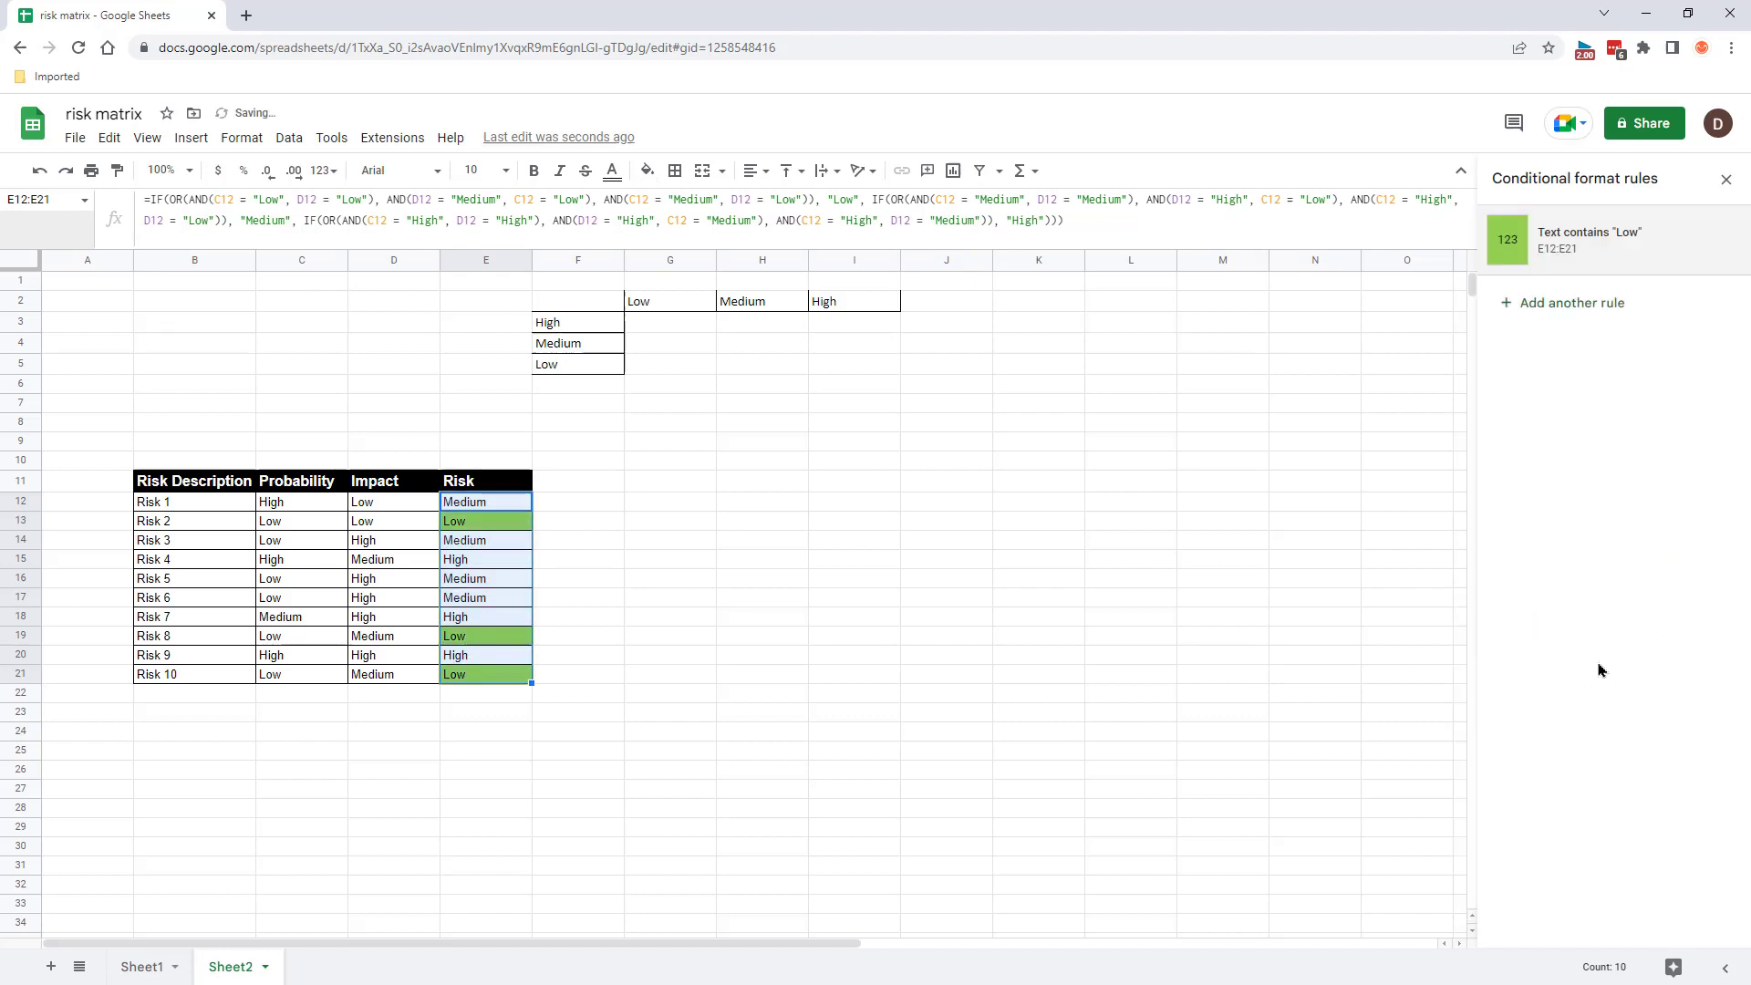
Add a 'Text contains Medium' rule with yellow fill.
click(1554, 307)
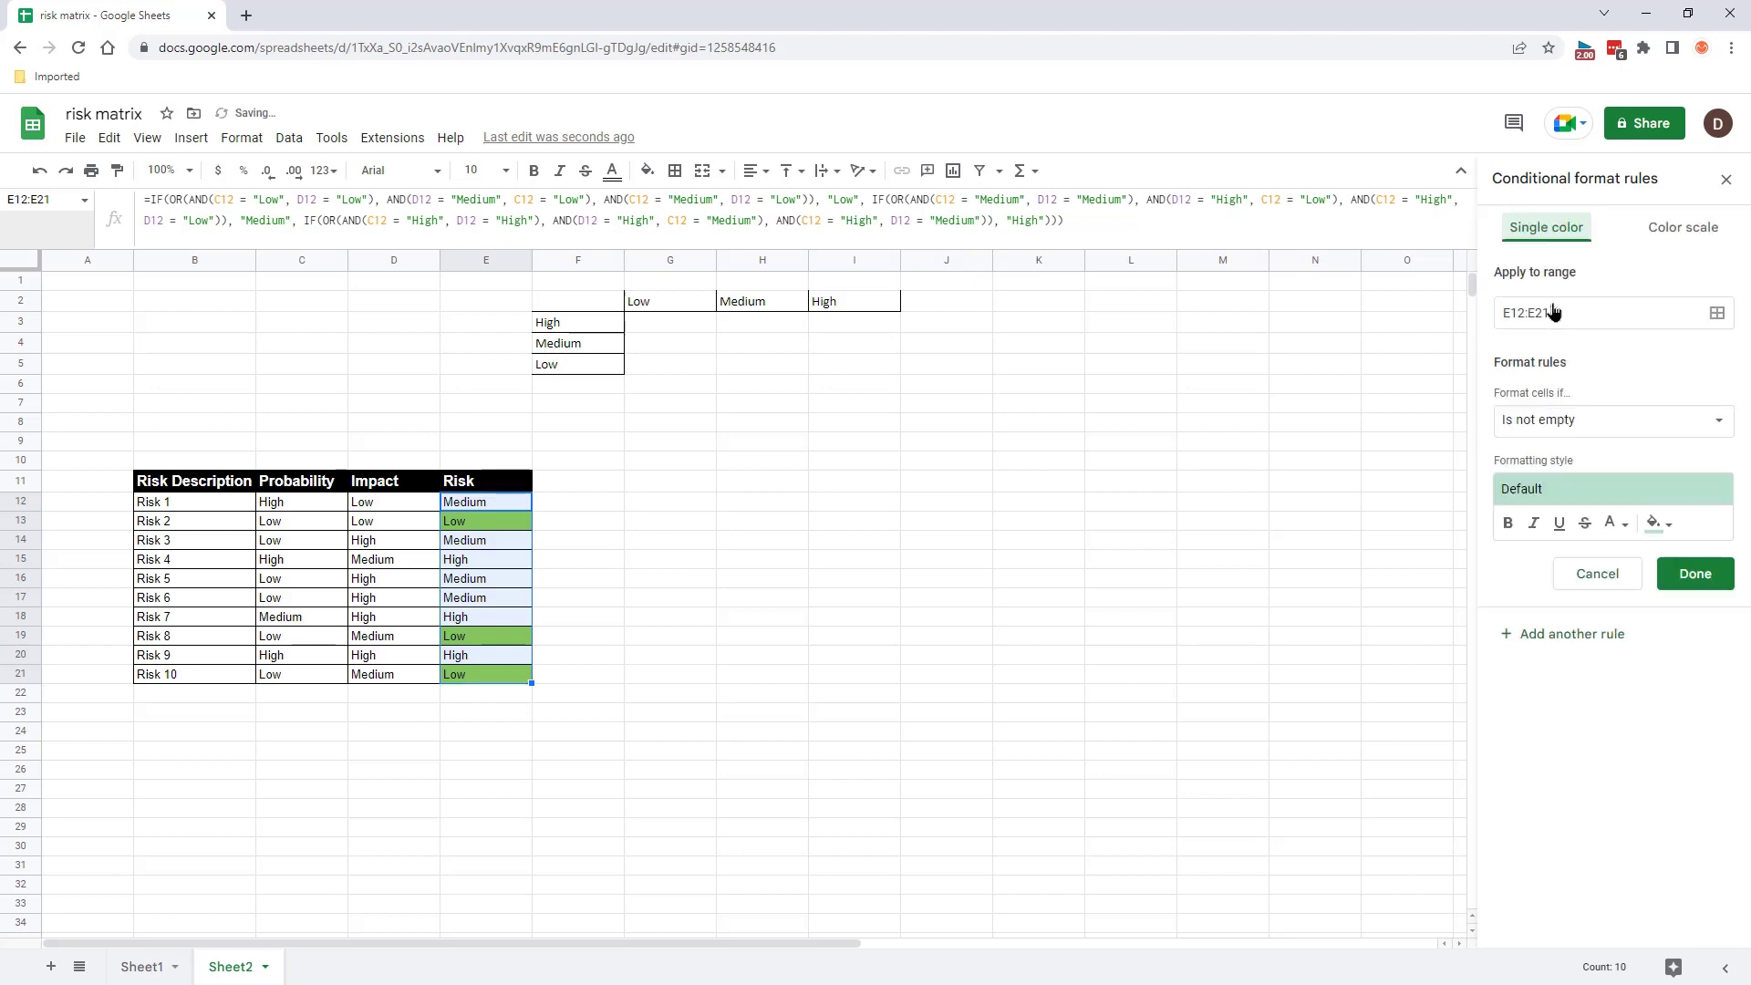
click(1634, 426)
click(1608, 447)
click(1606, 425)
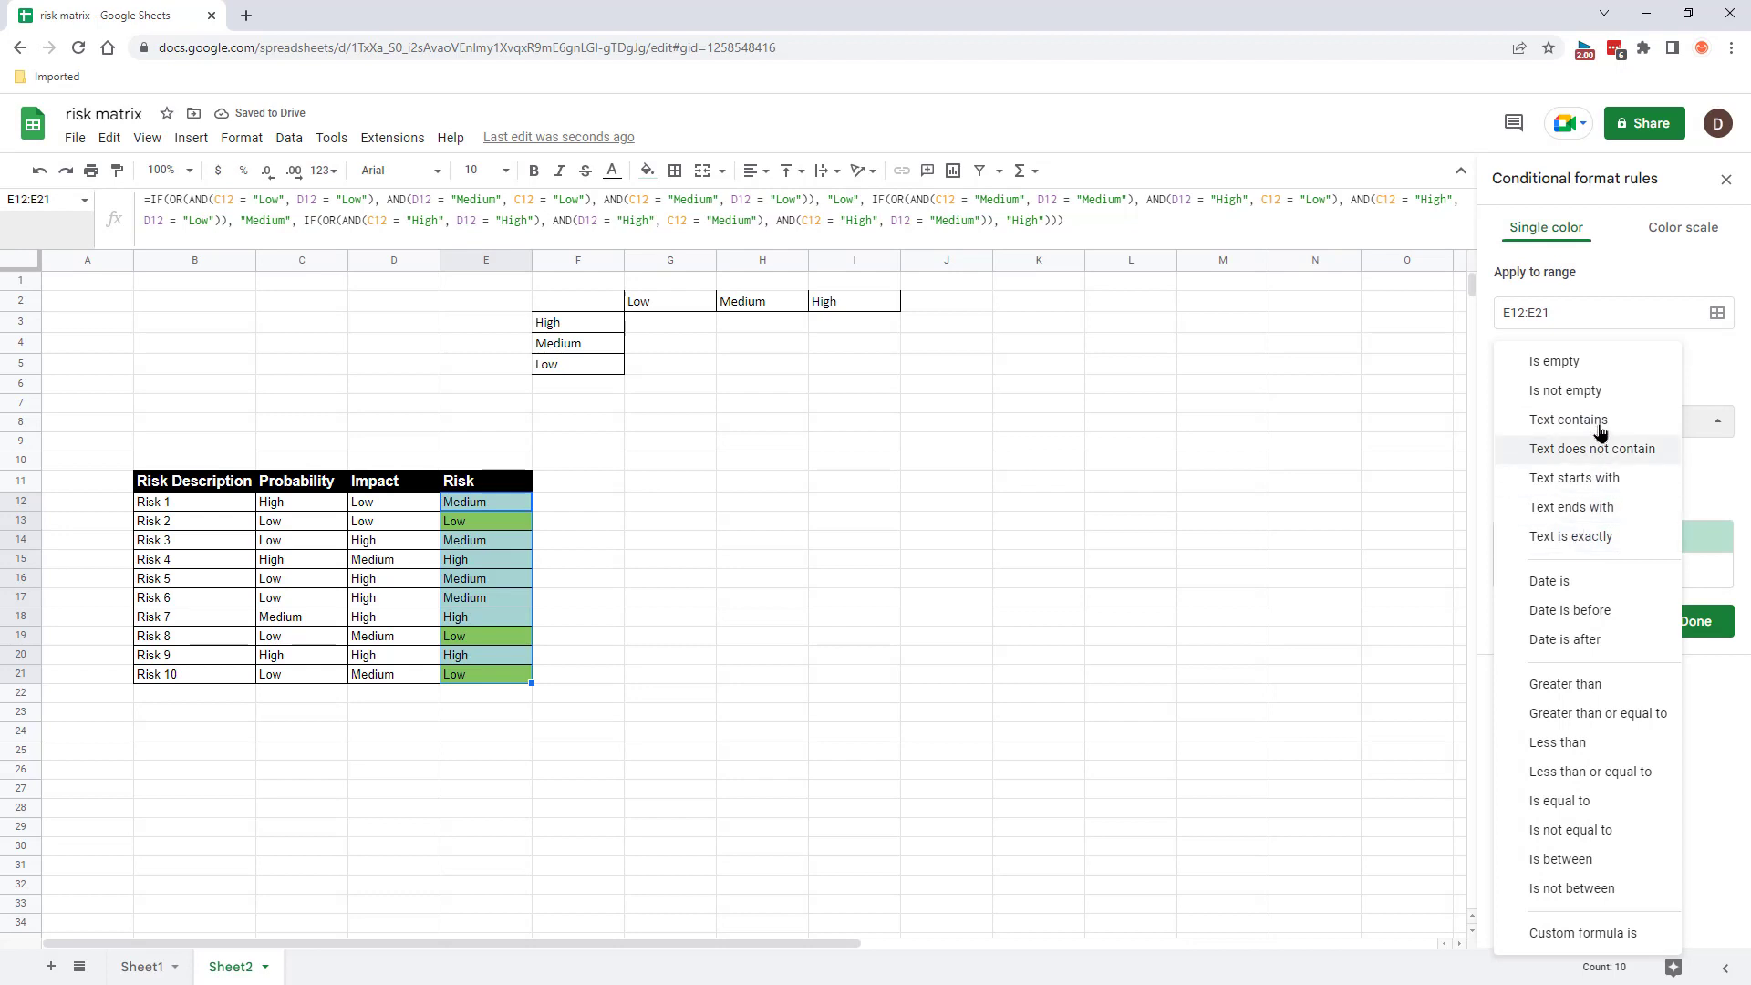
click(1590, 420)
click(1584, 462)
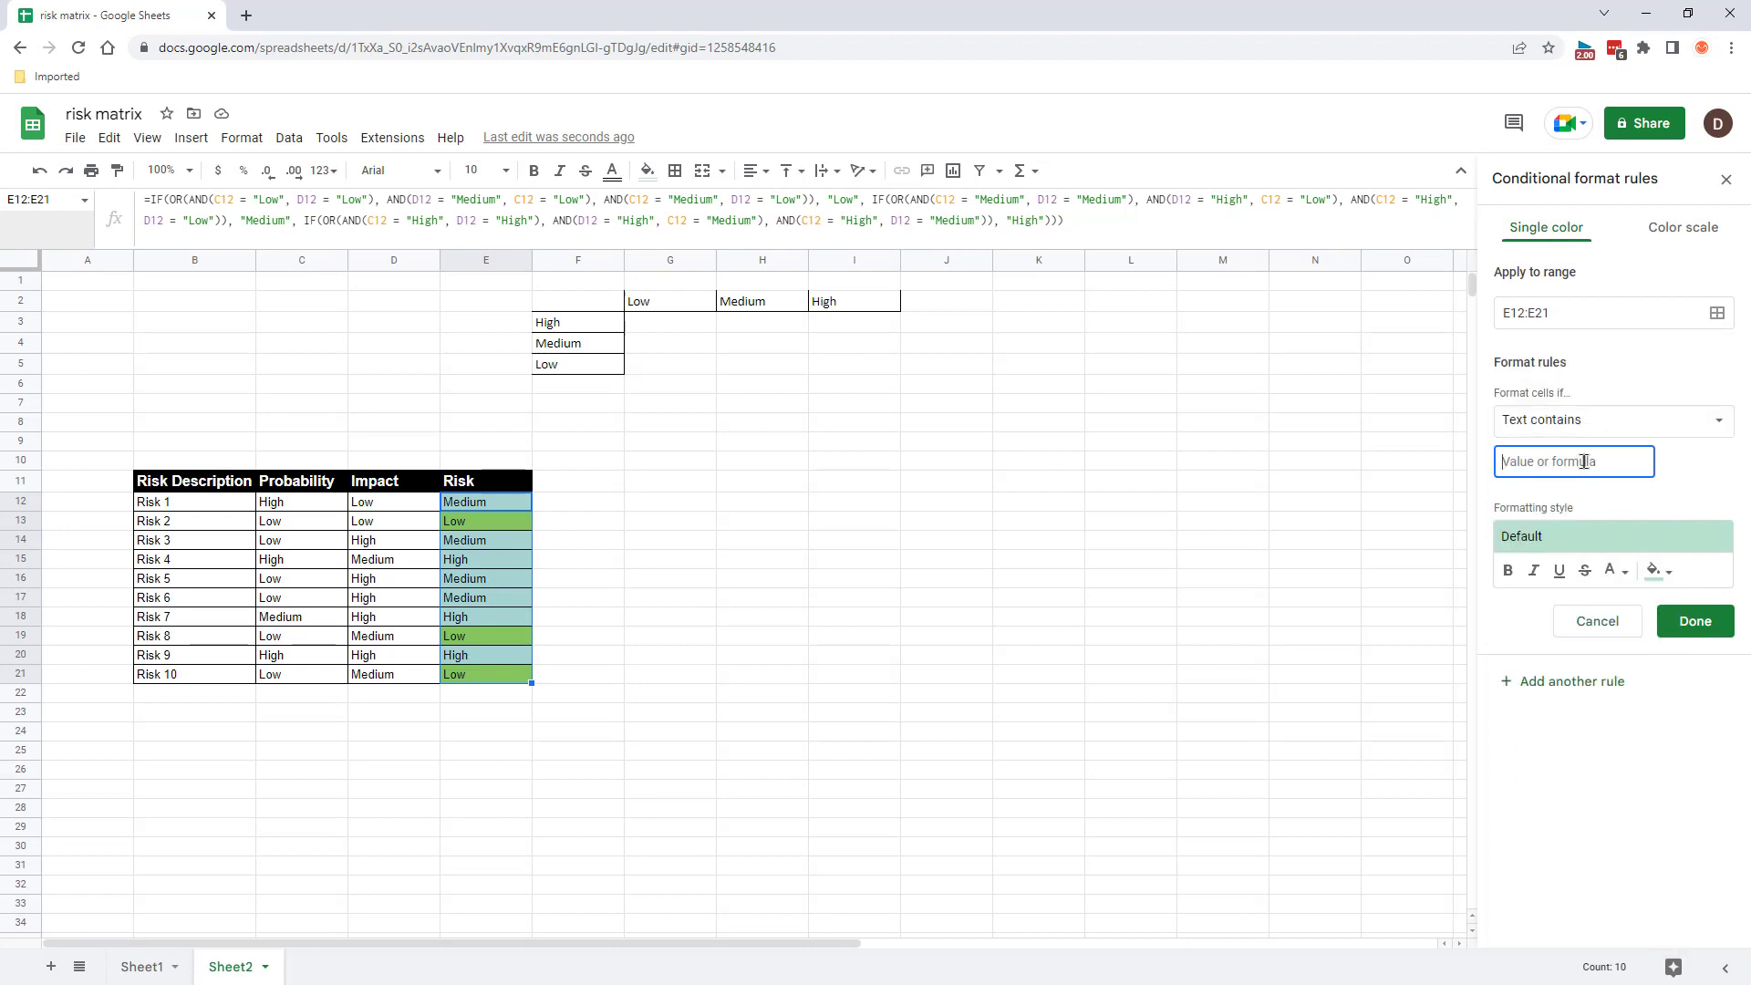
text(Medium)
click(1669, 574)
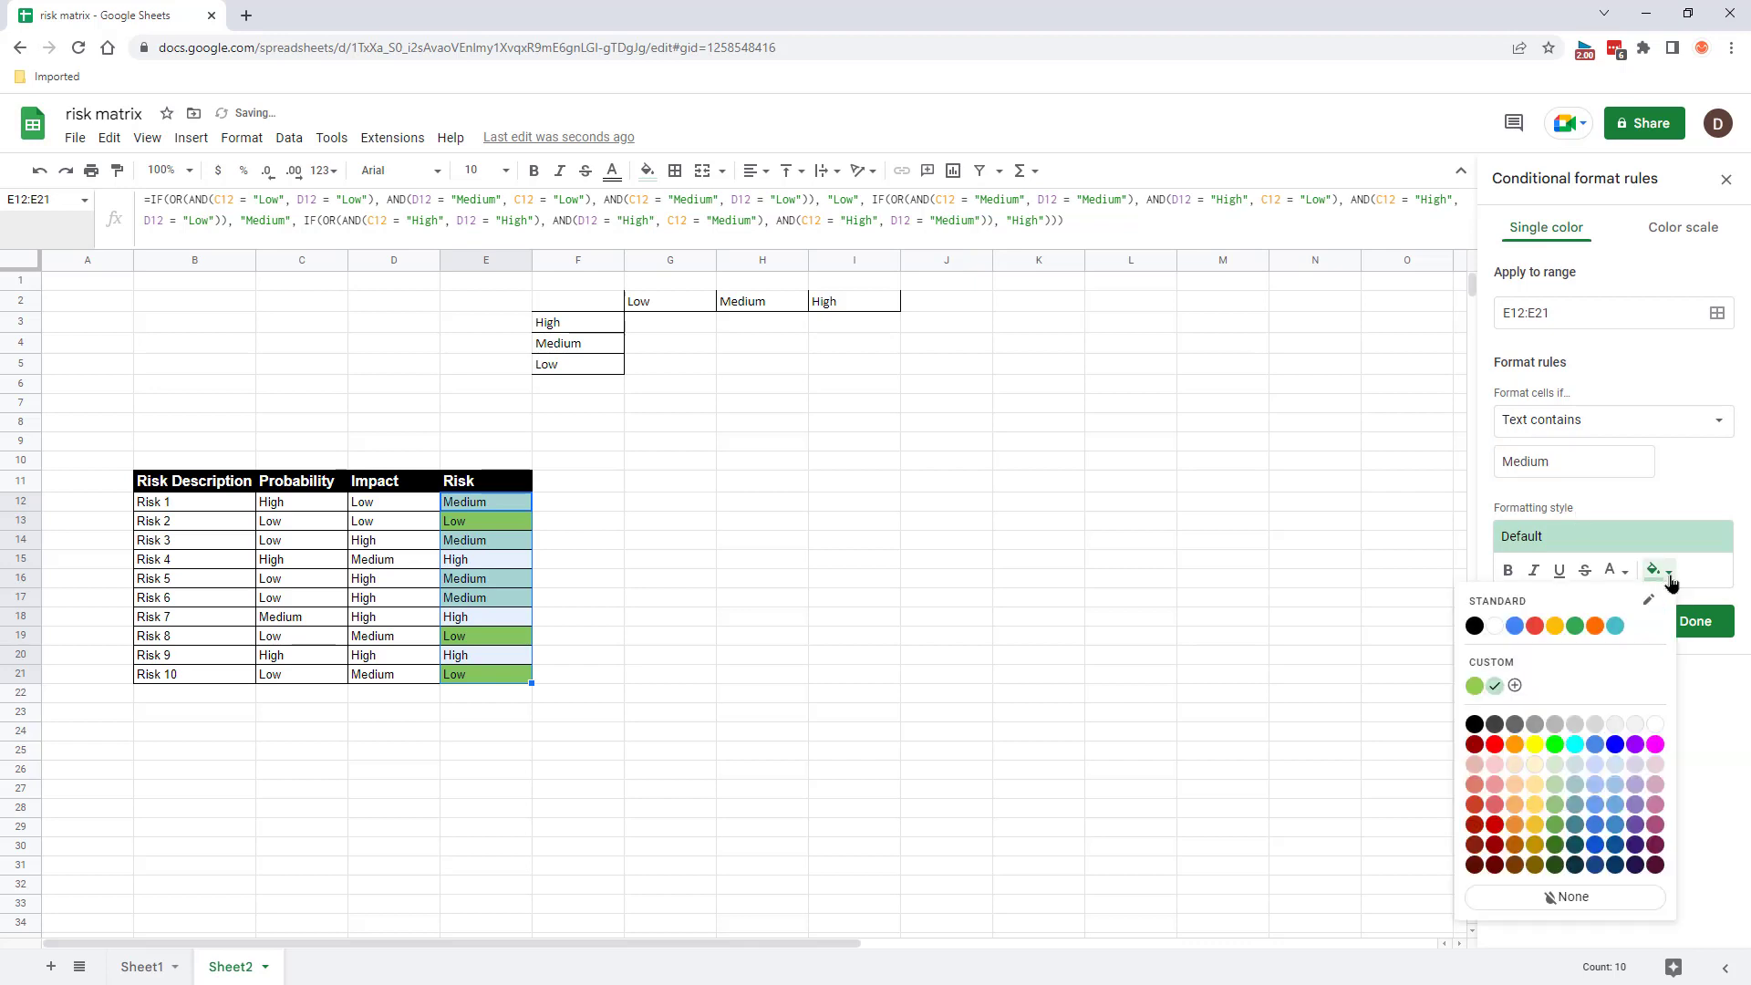
click(1535, 744)
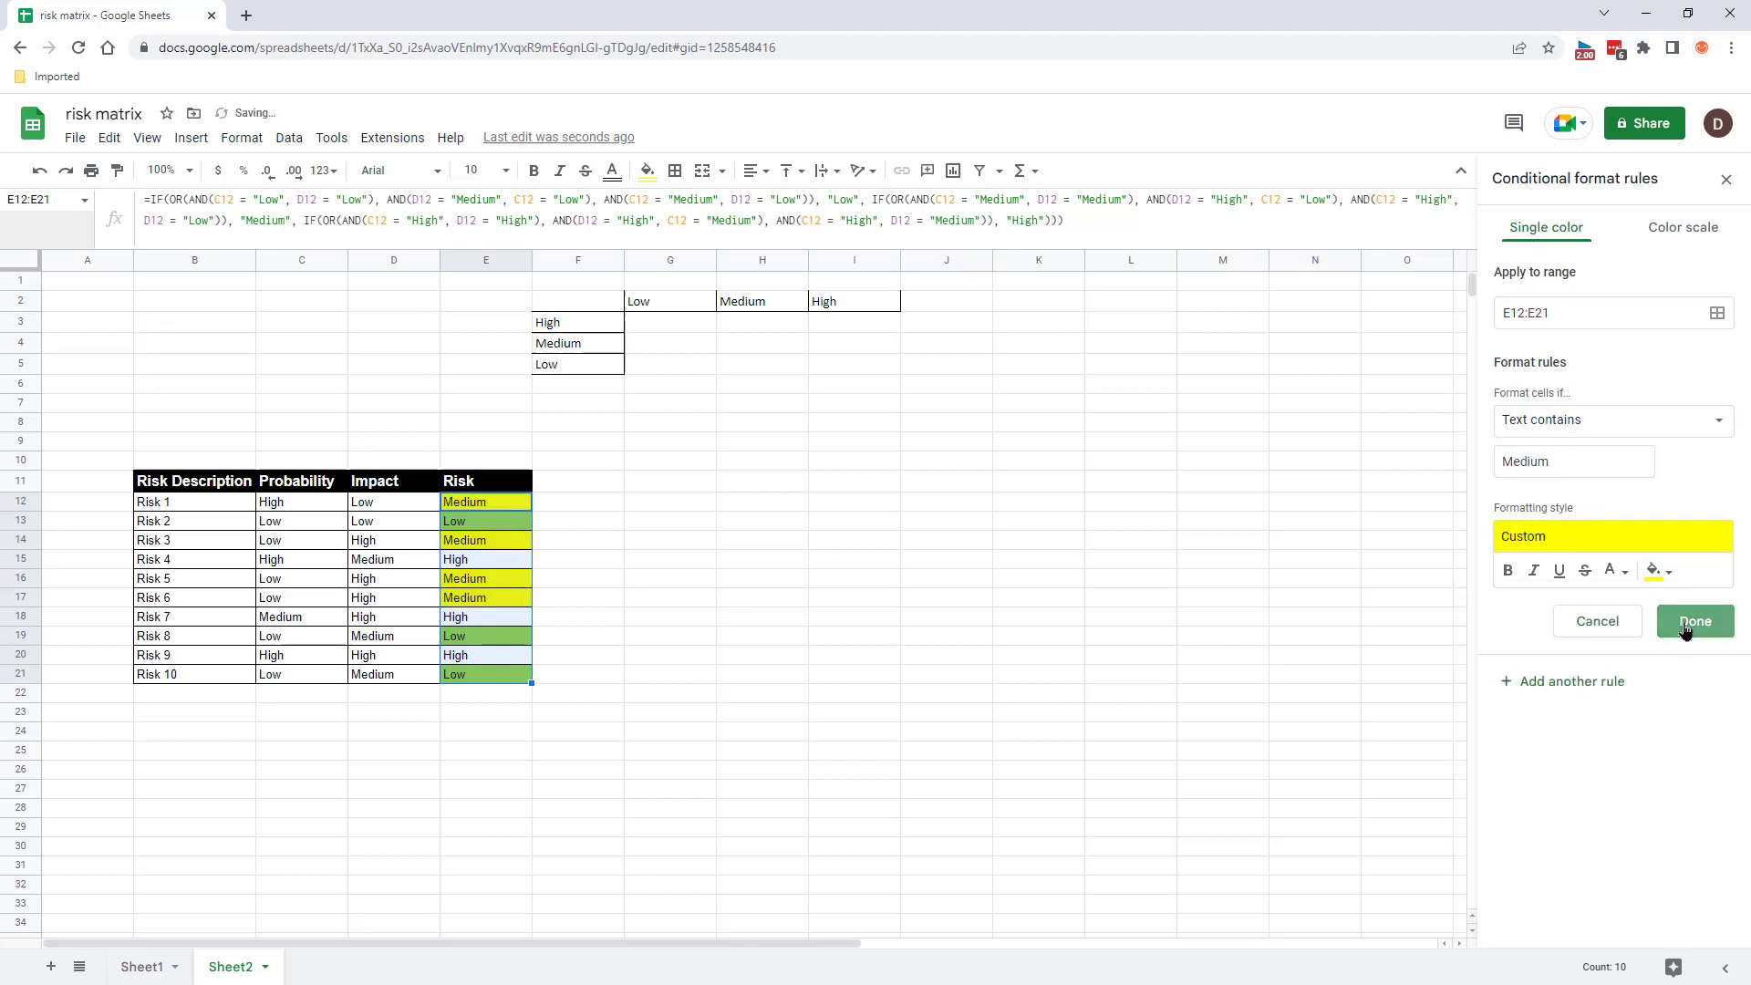
click(1686, 623)
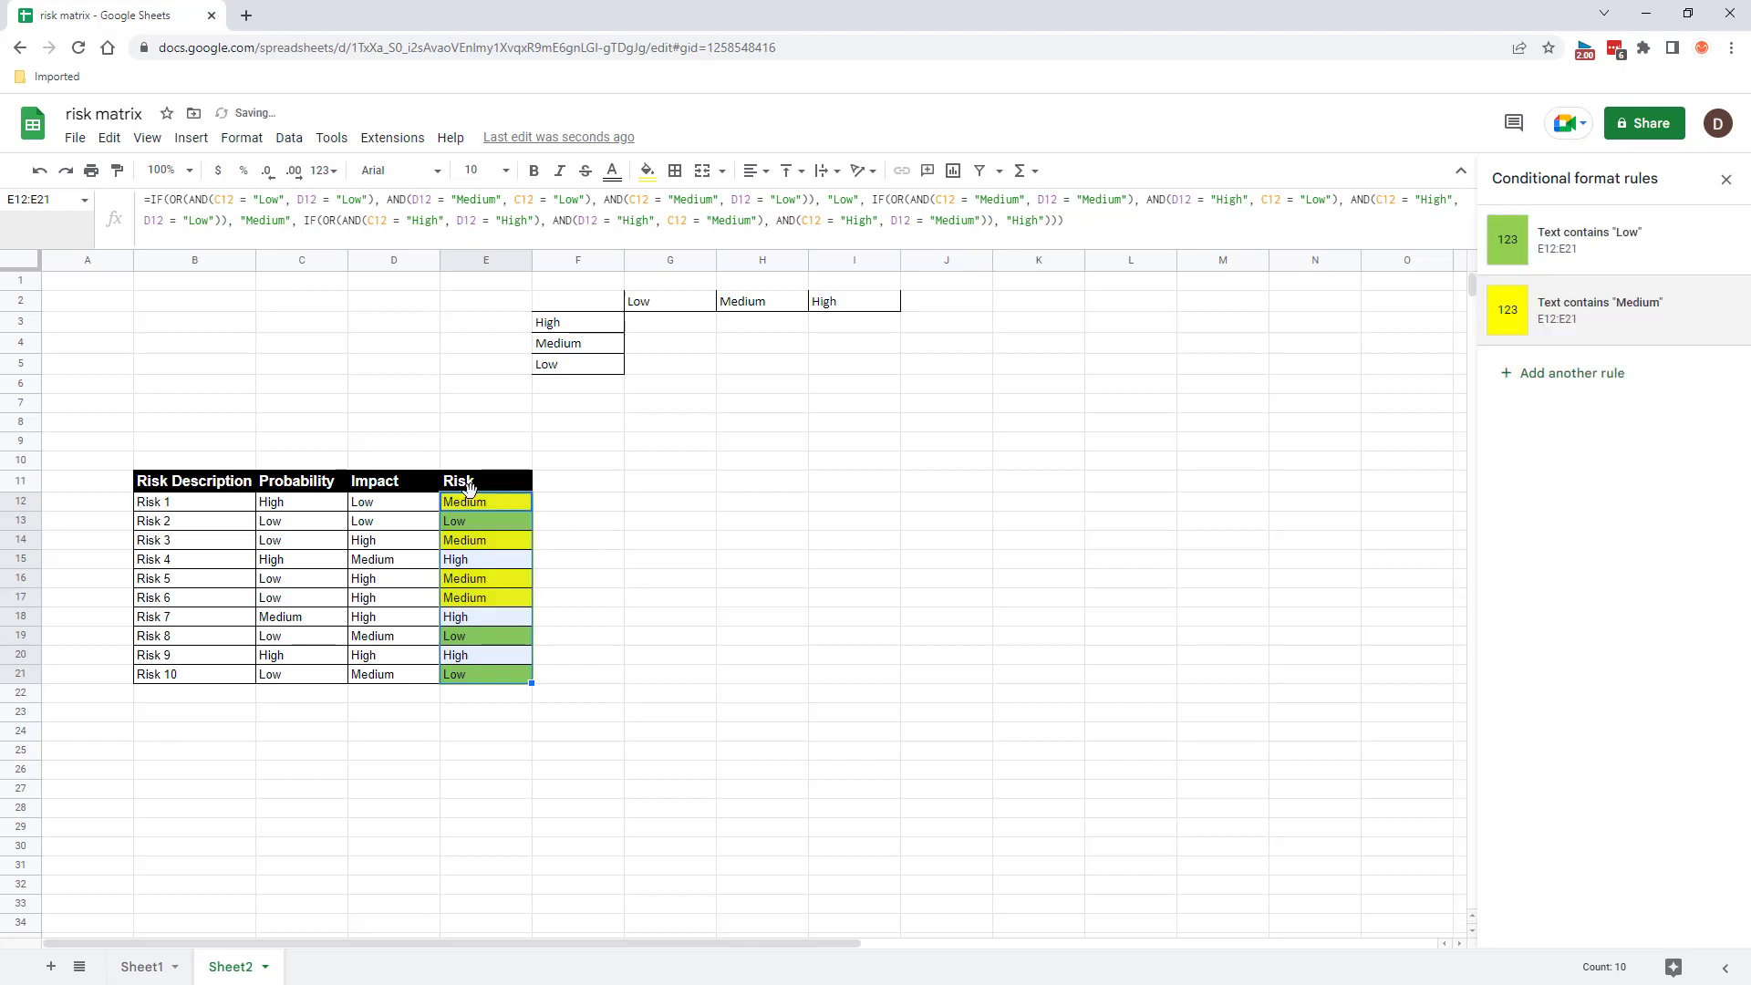
Add a 'Text contains High' rule with red fill.
click(1546, 375)
click(1637, 427)
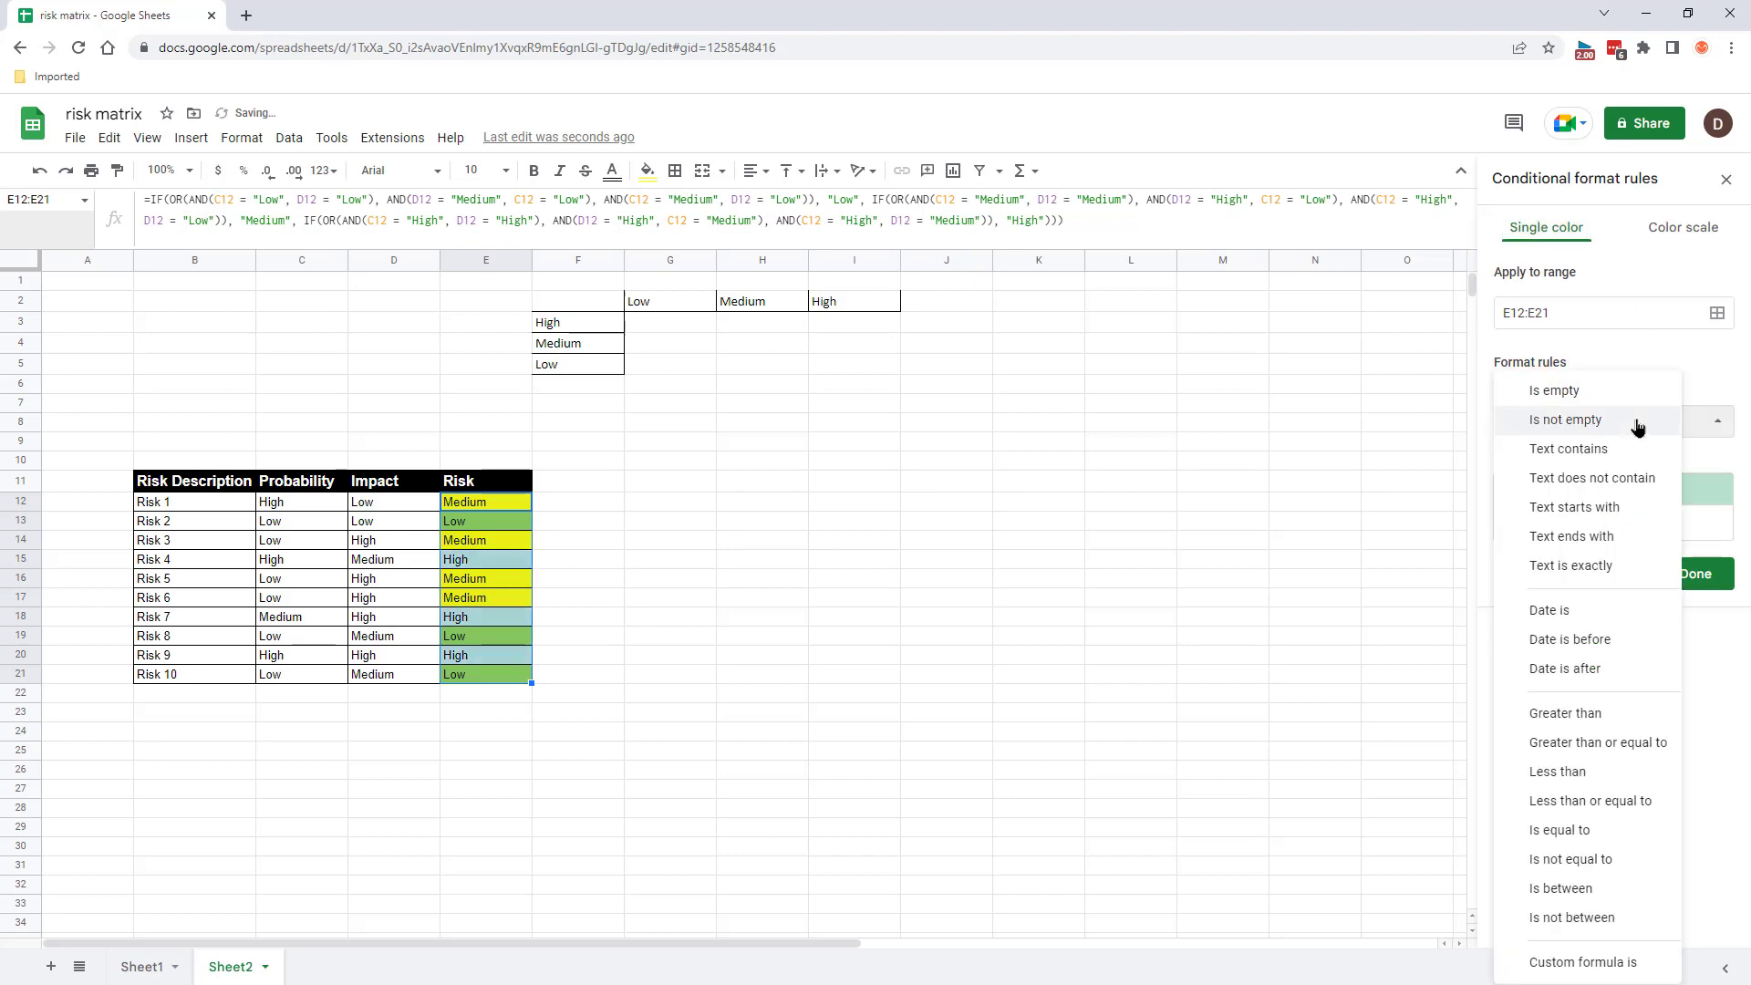
click(1613, 446)
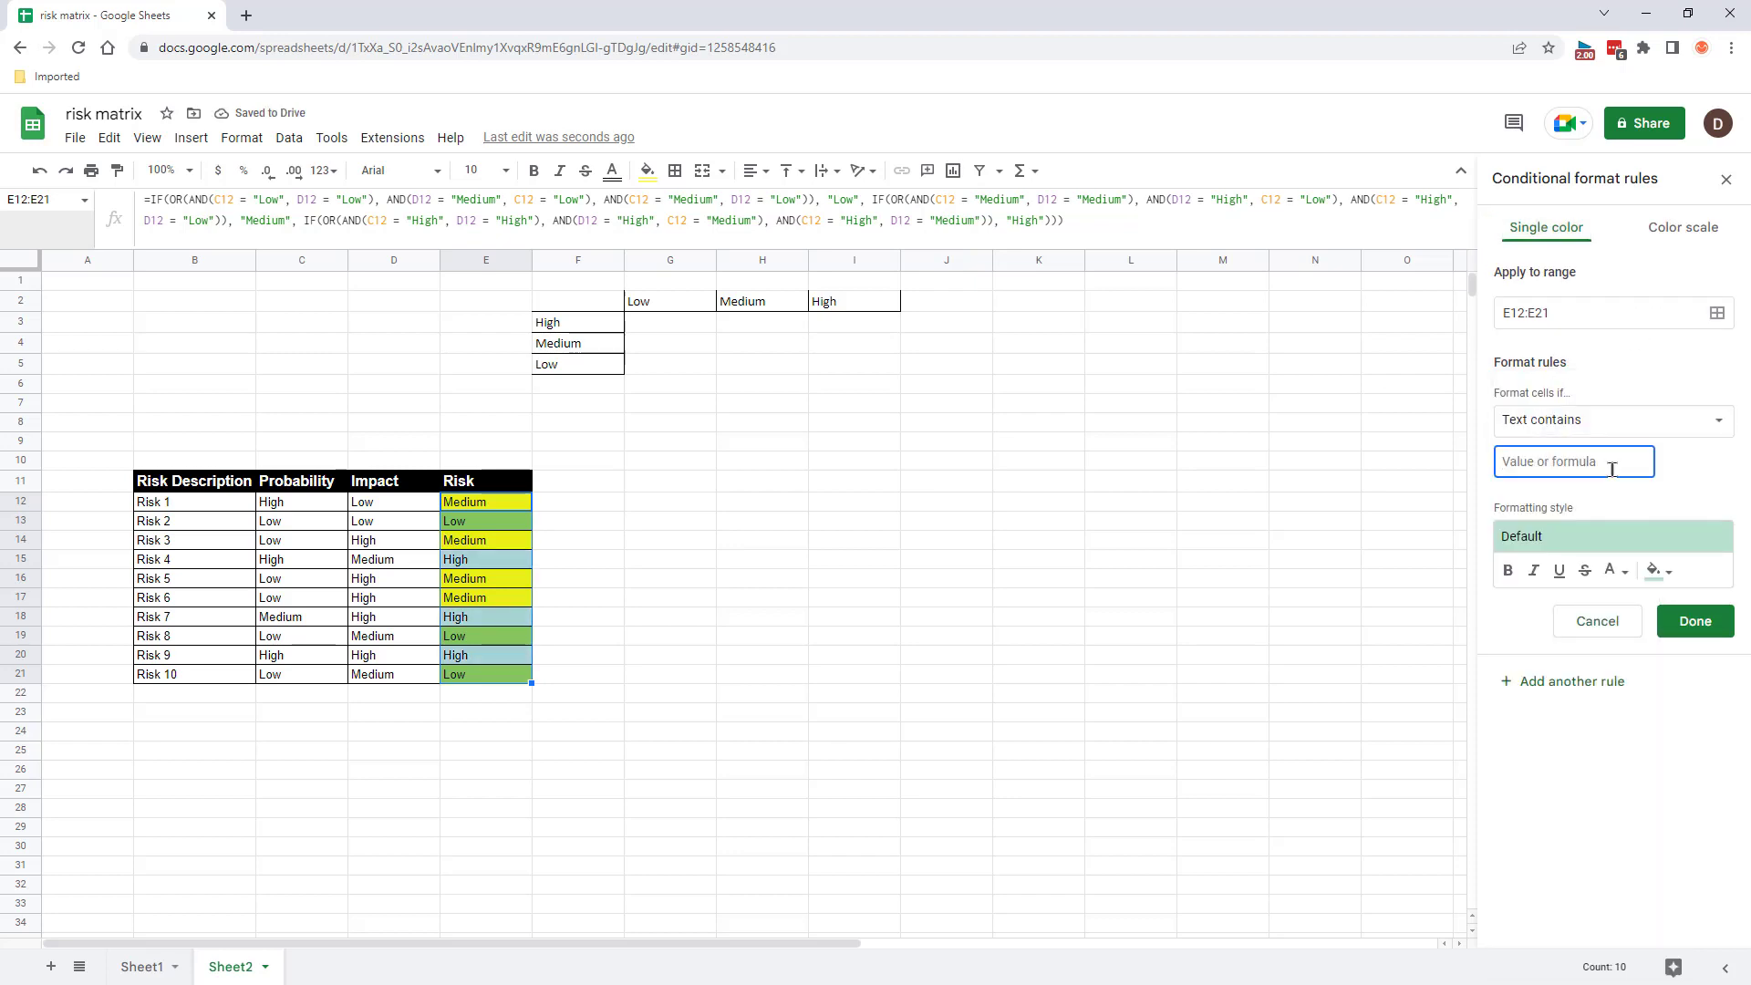
text(High)
click(1661, 572)
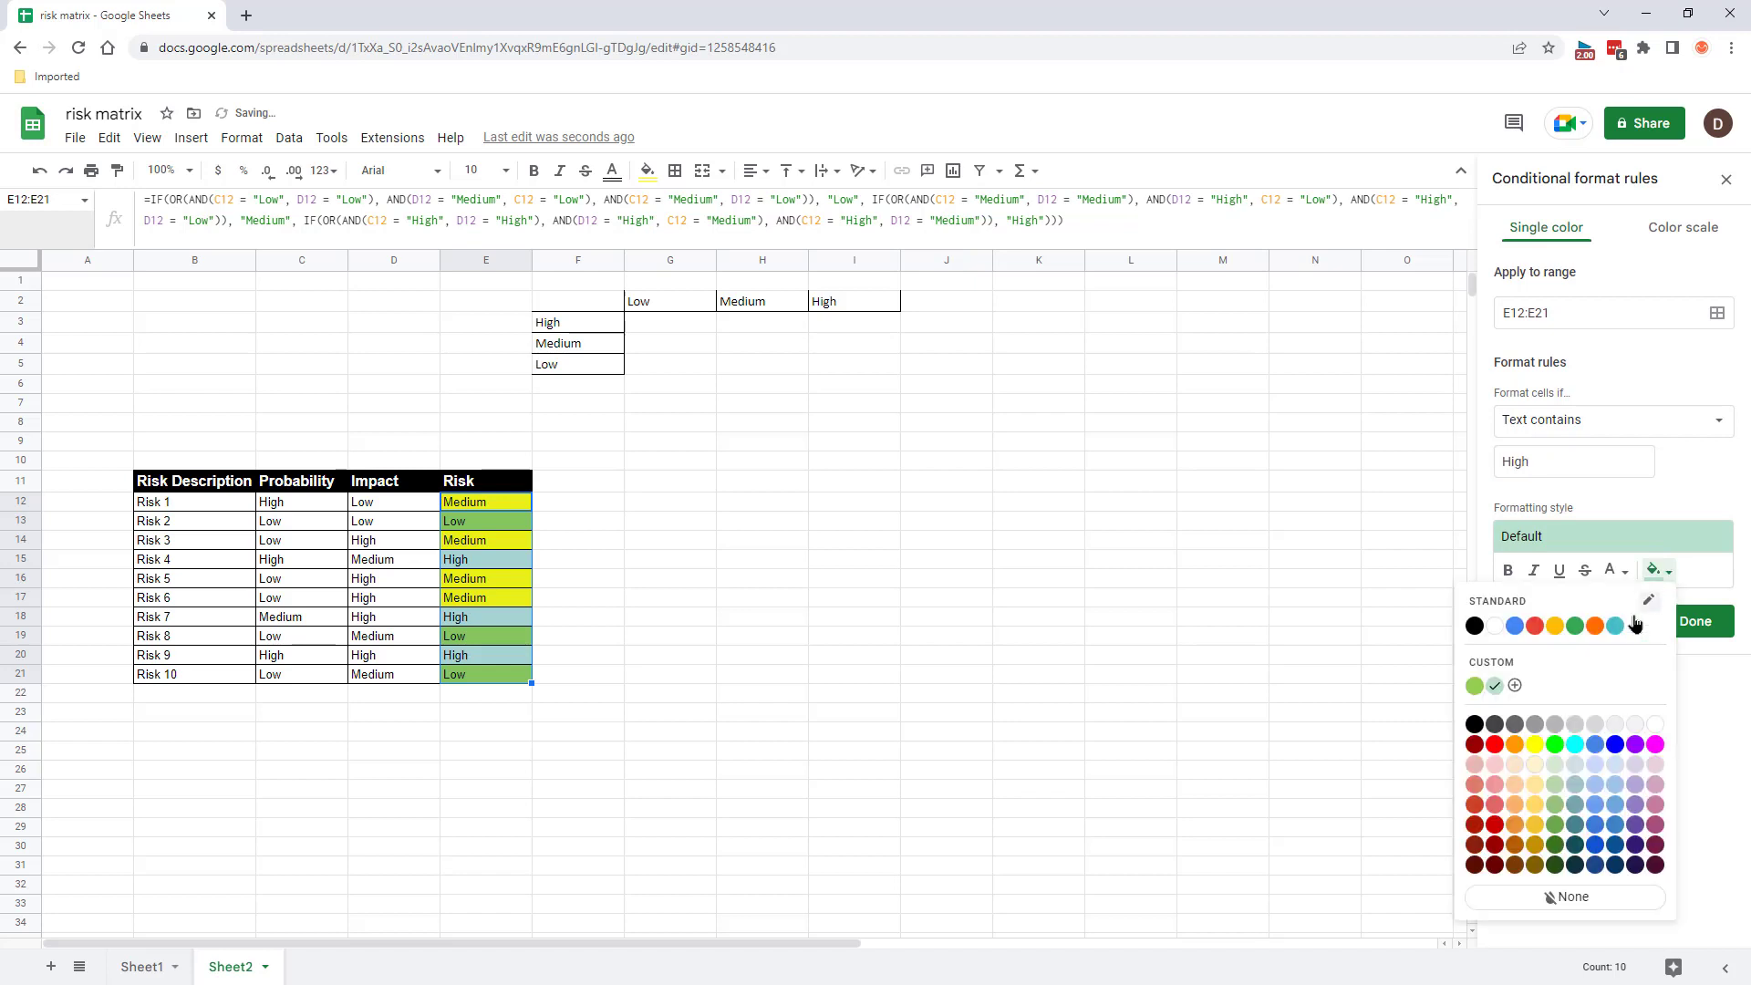
click(1495, 744)
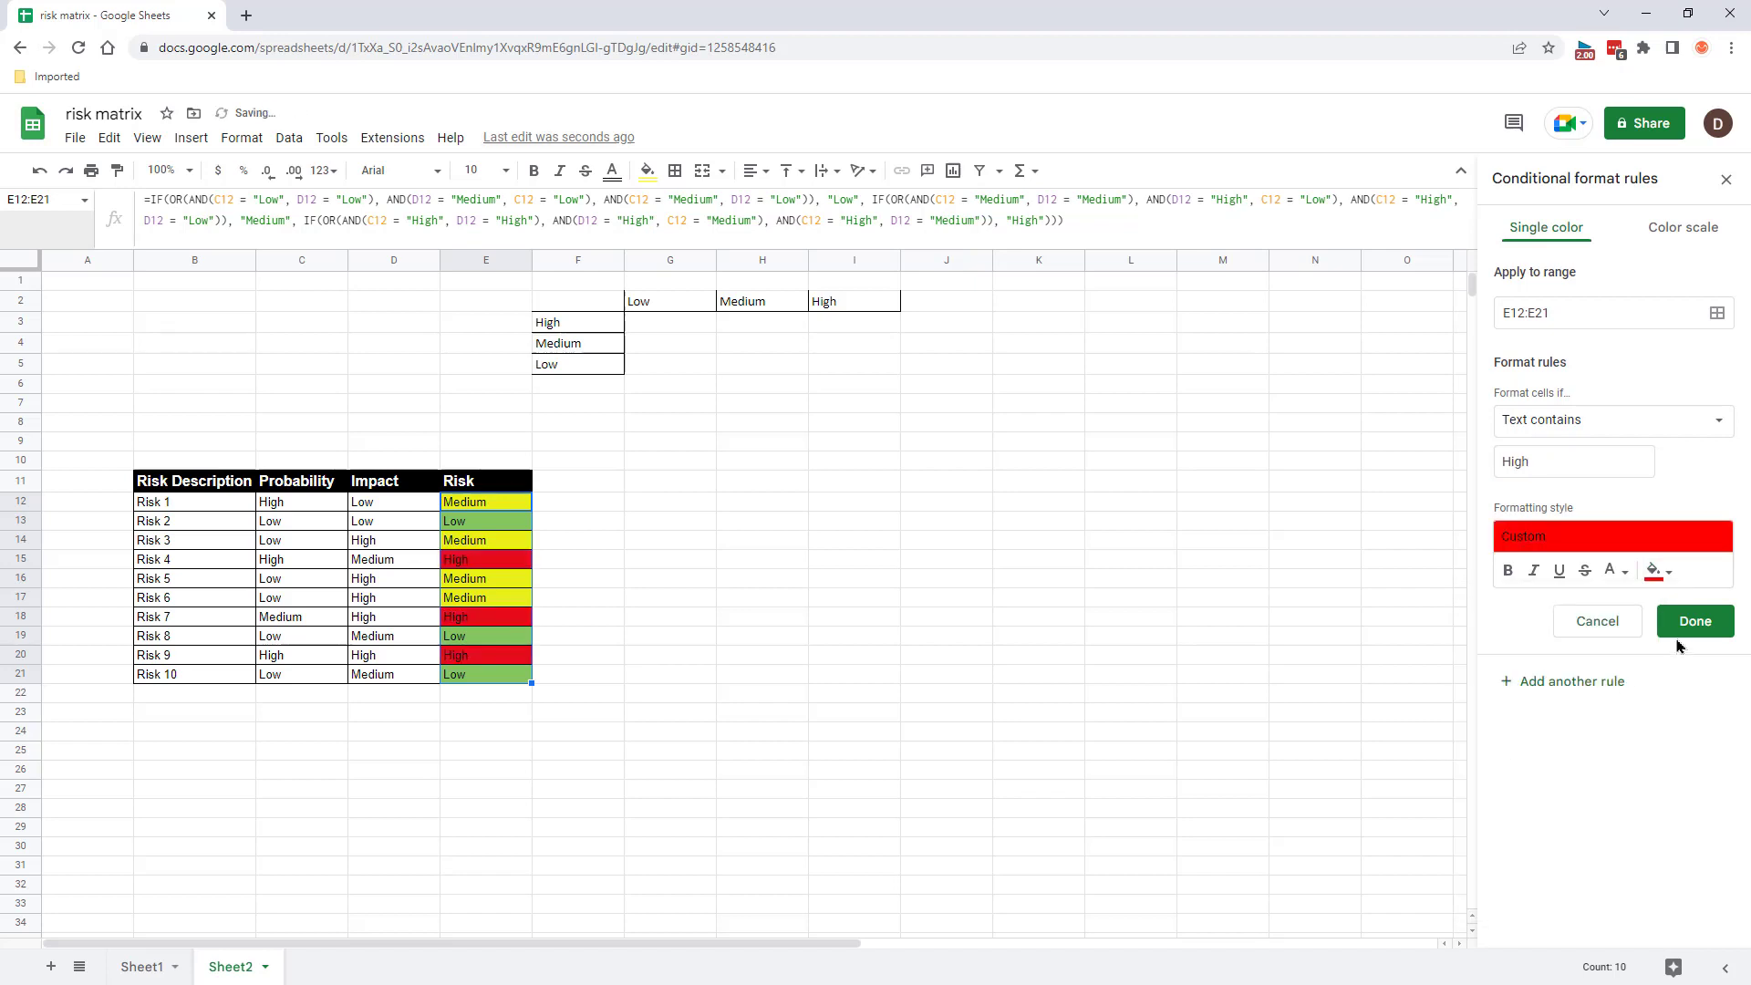
click(1689, 623)
Fill the Risk 10 row down to row 55 and close the Conditional format rules sidebar.
click(488, 546)
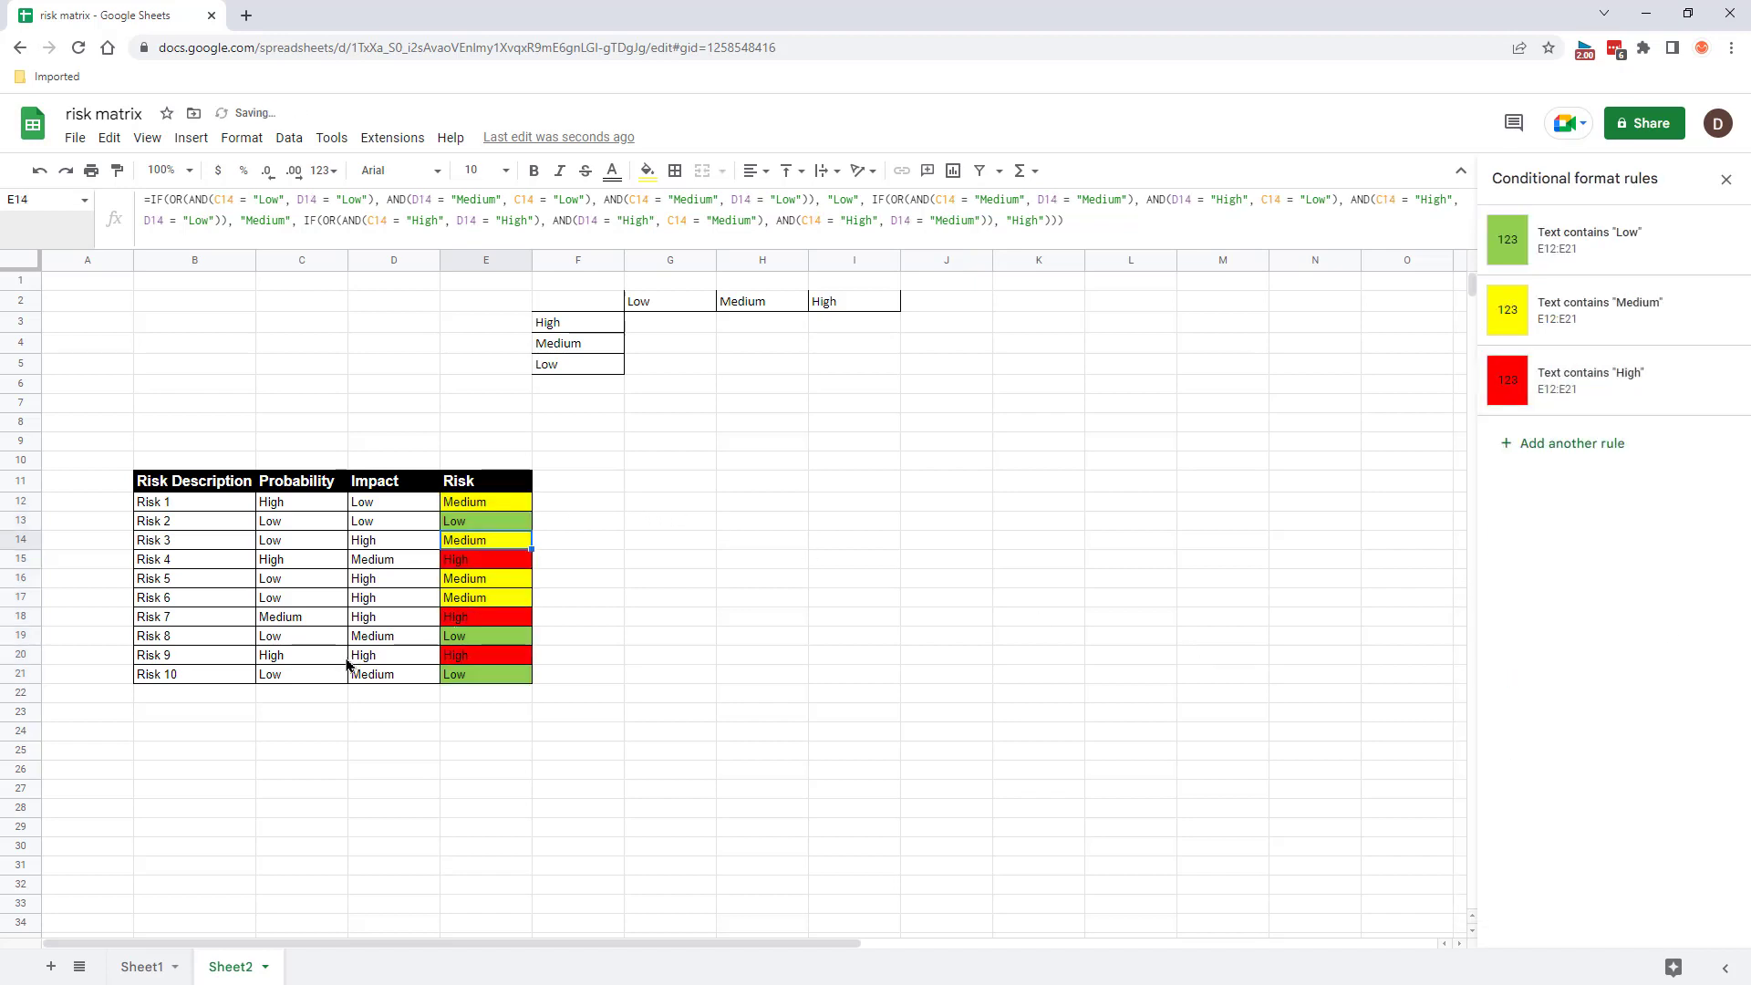
drag(216, 681, 647, 620)
scroll(657, 593, up, 8)
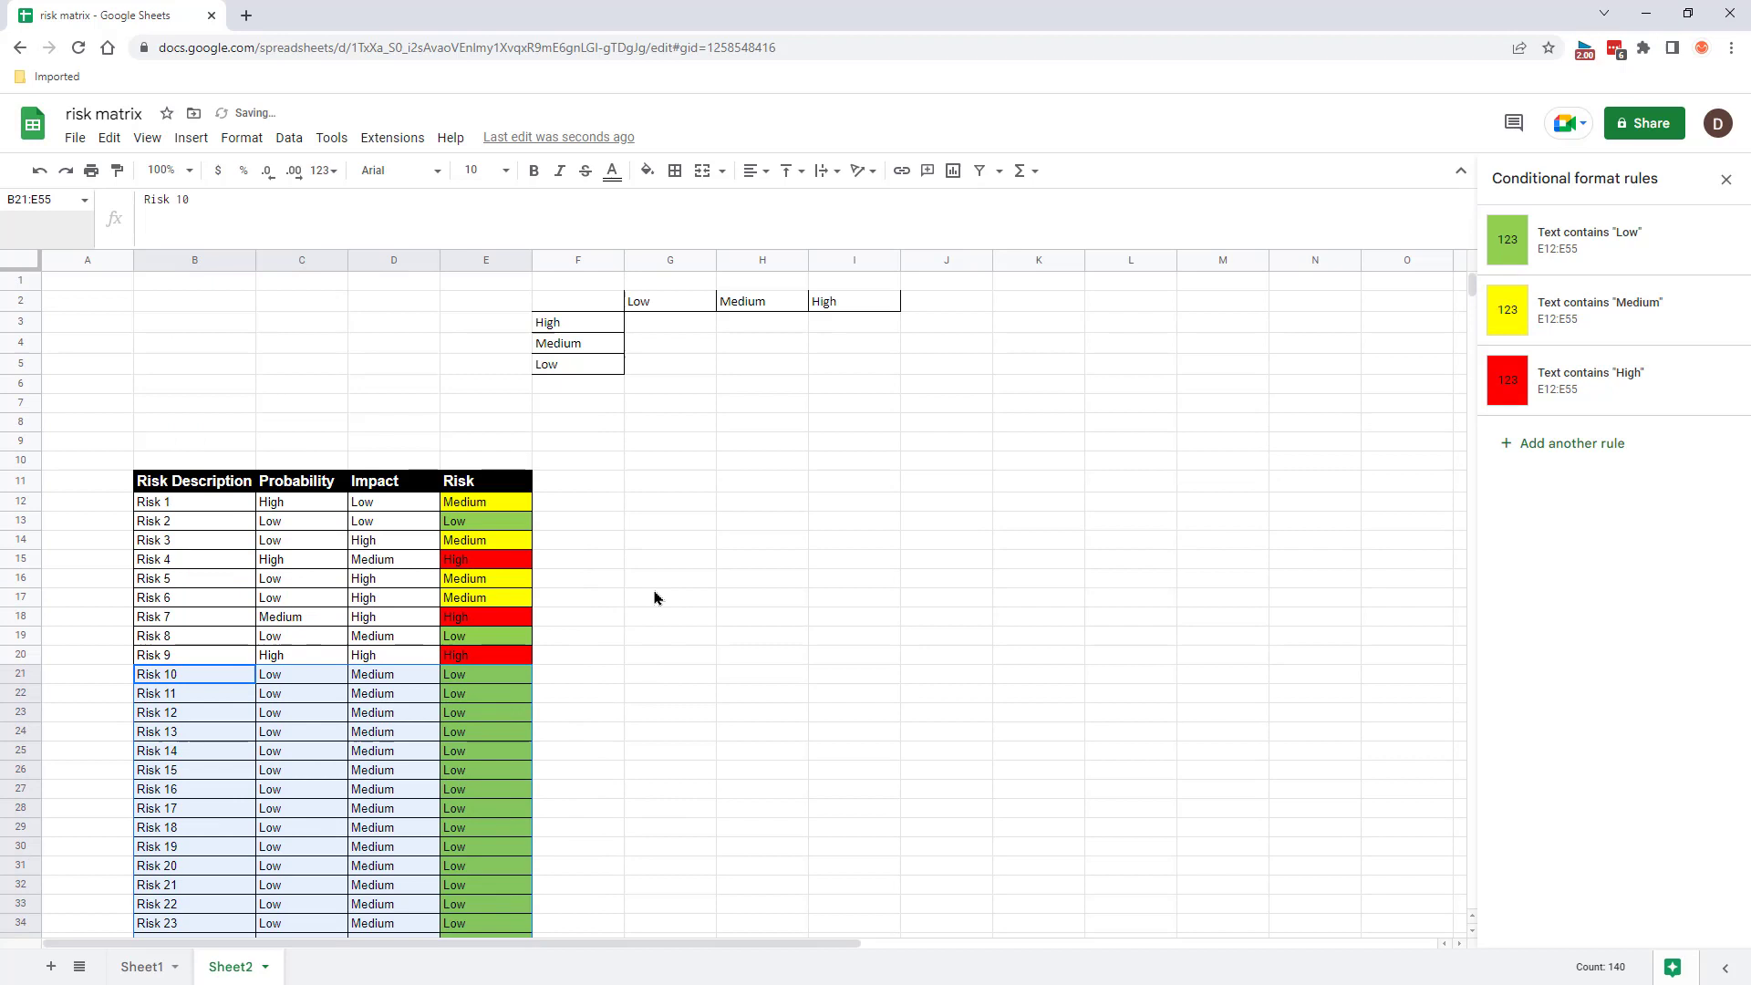
scroll(673, 674, down, 5)
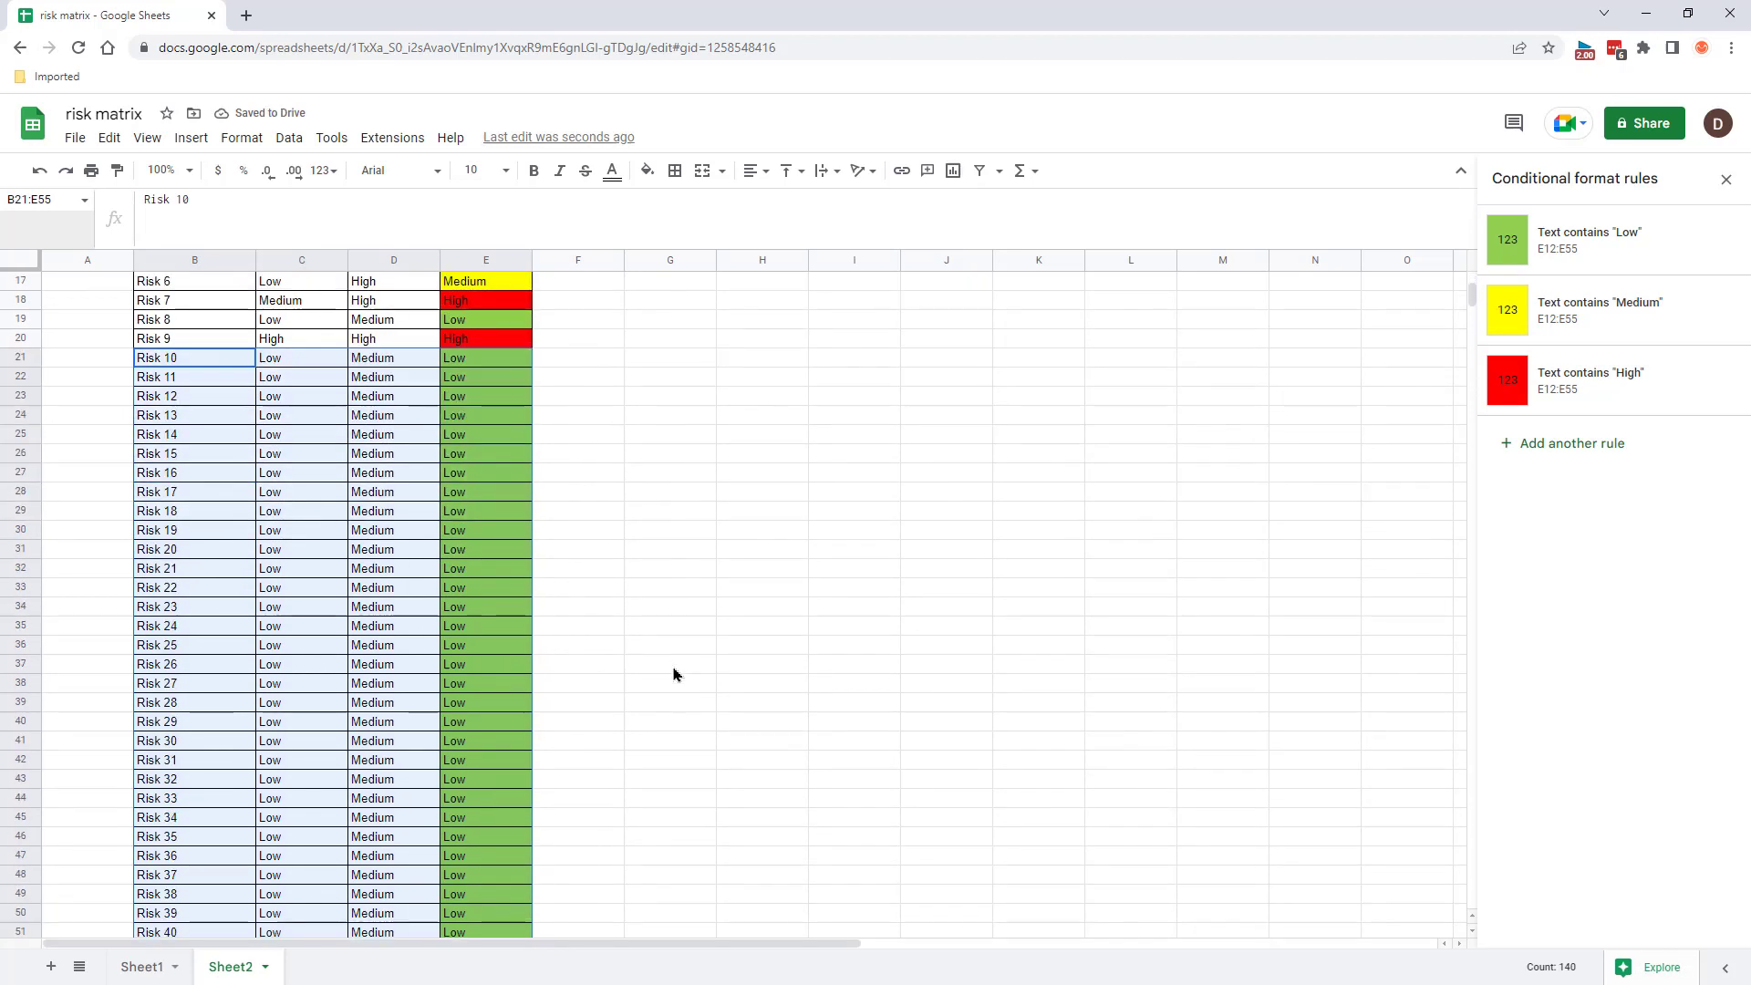
scroll(673, 674, up, 5)
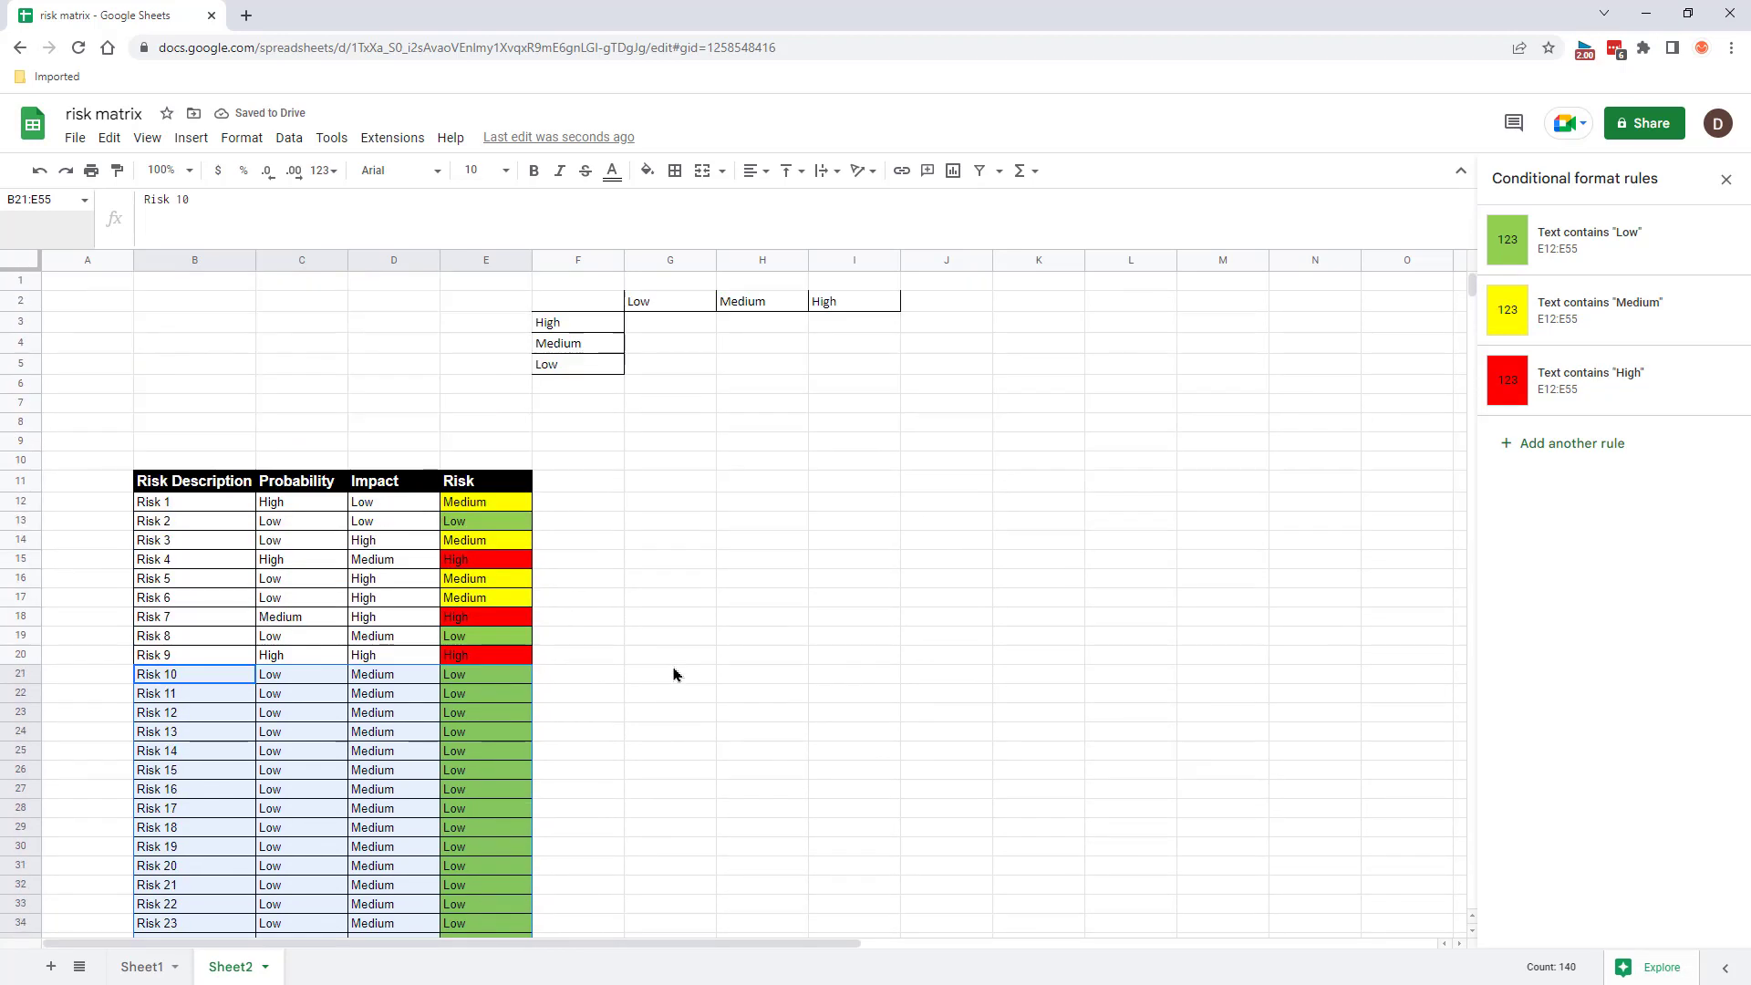
click(1726, 180)
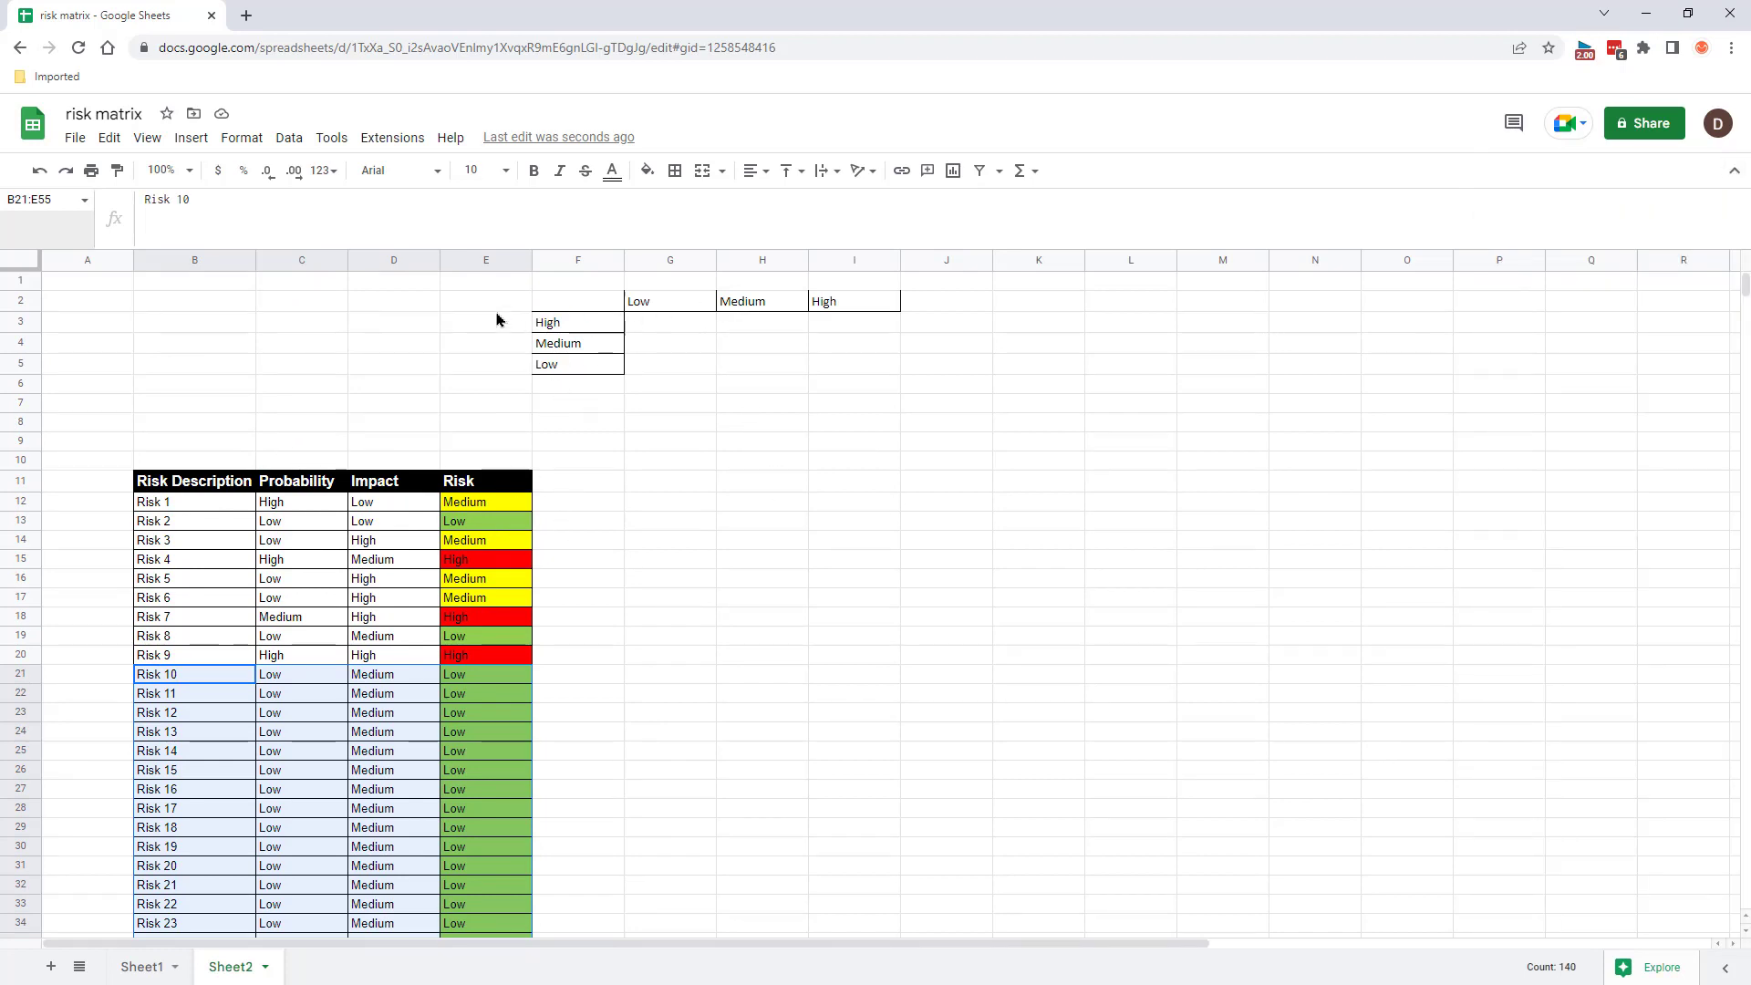
Copy the Probability header text into E3 as the matrix row label.
click(814, 527)
click(476, 323)
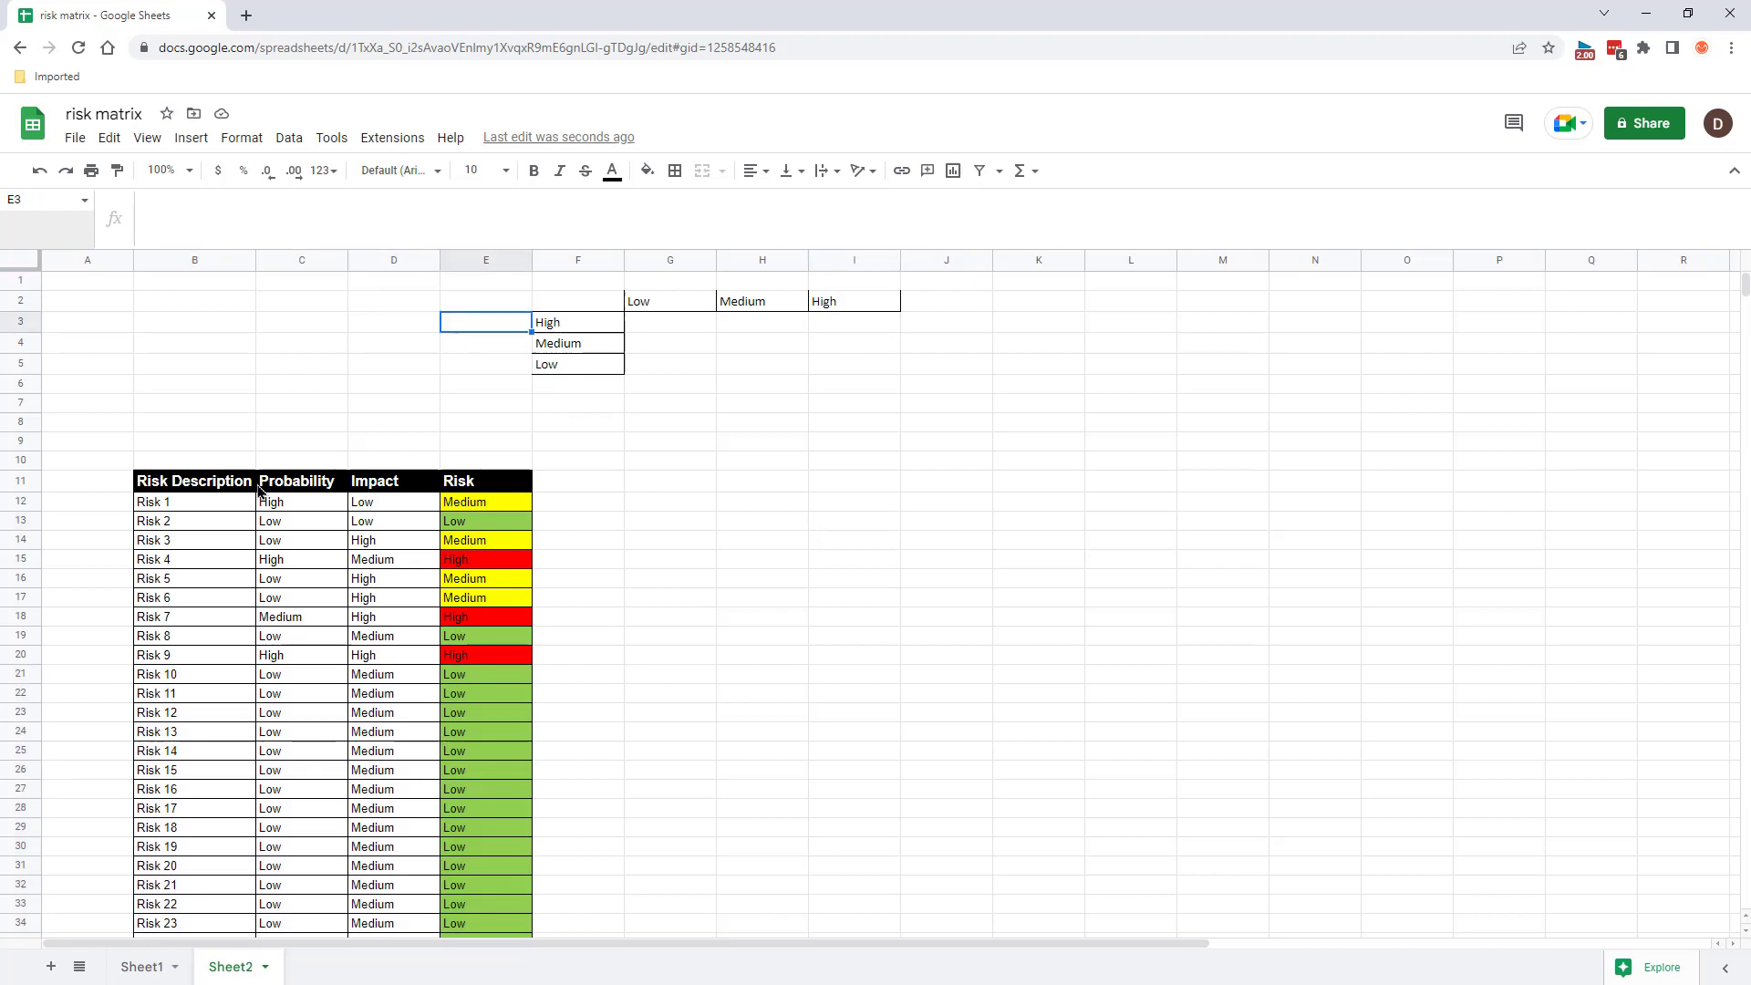
click(273, 483)
drag(229, 204, 119, 233)
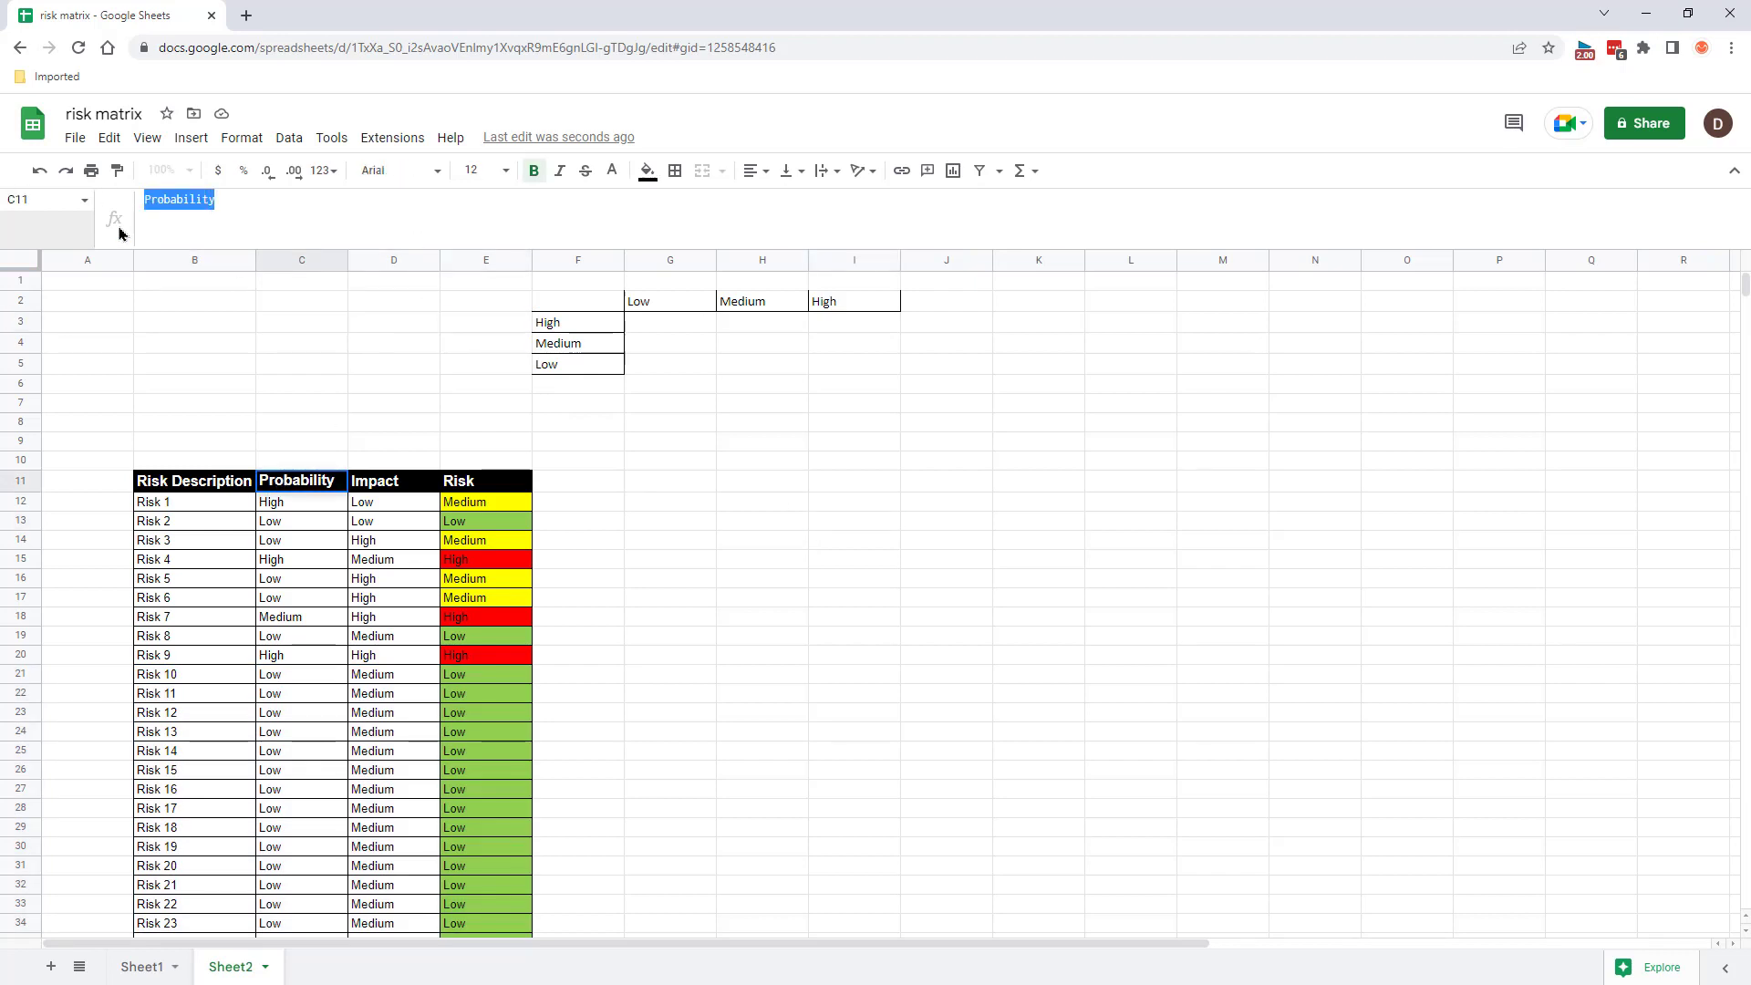
key(ctrl+c)
click(486, 327)
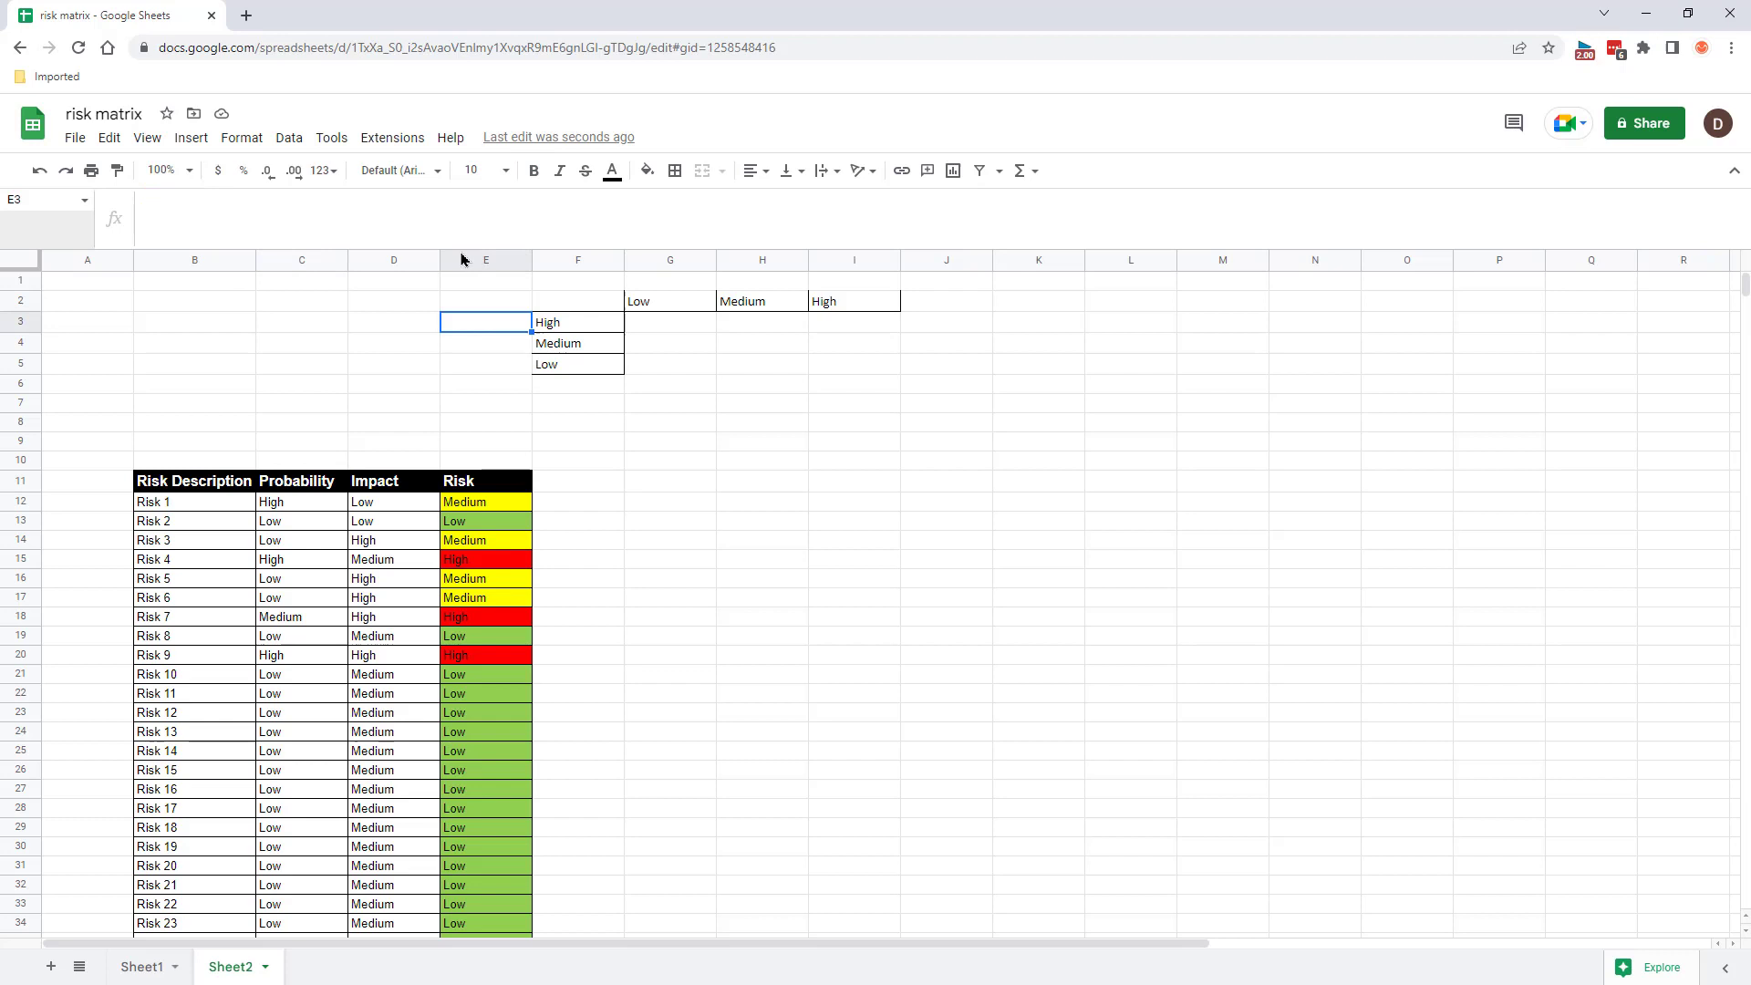
key(ctrl+v)
Copy the Impact header text into F1 as the matrix column label.
click(712, 523)
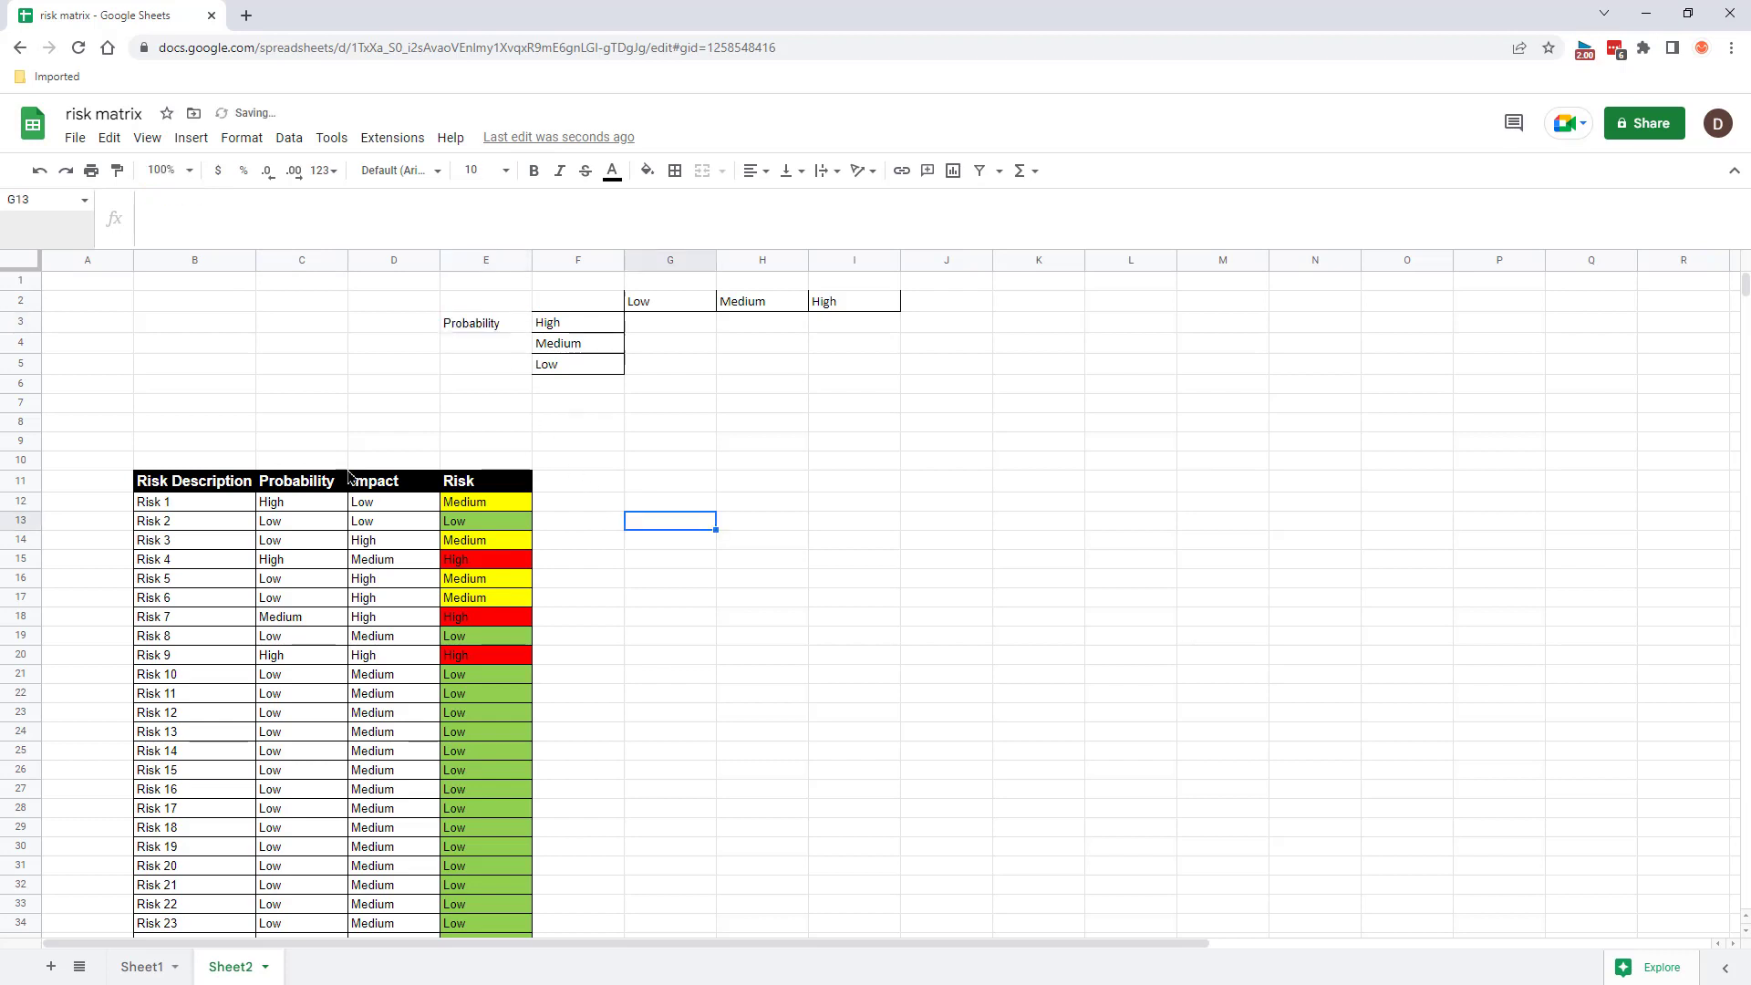
click(392, 483)
drag(224, 204, 49, 179)
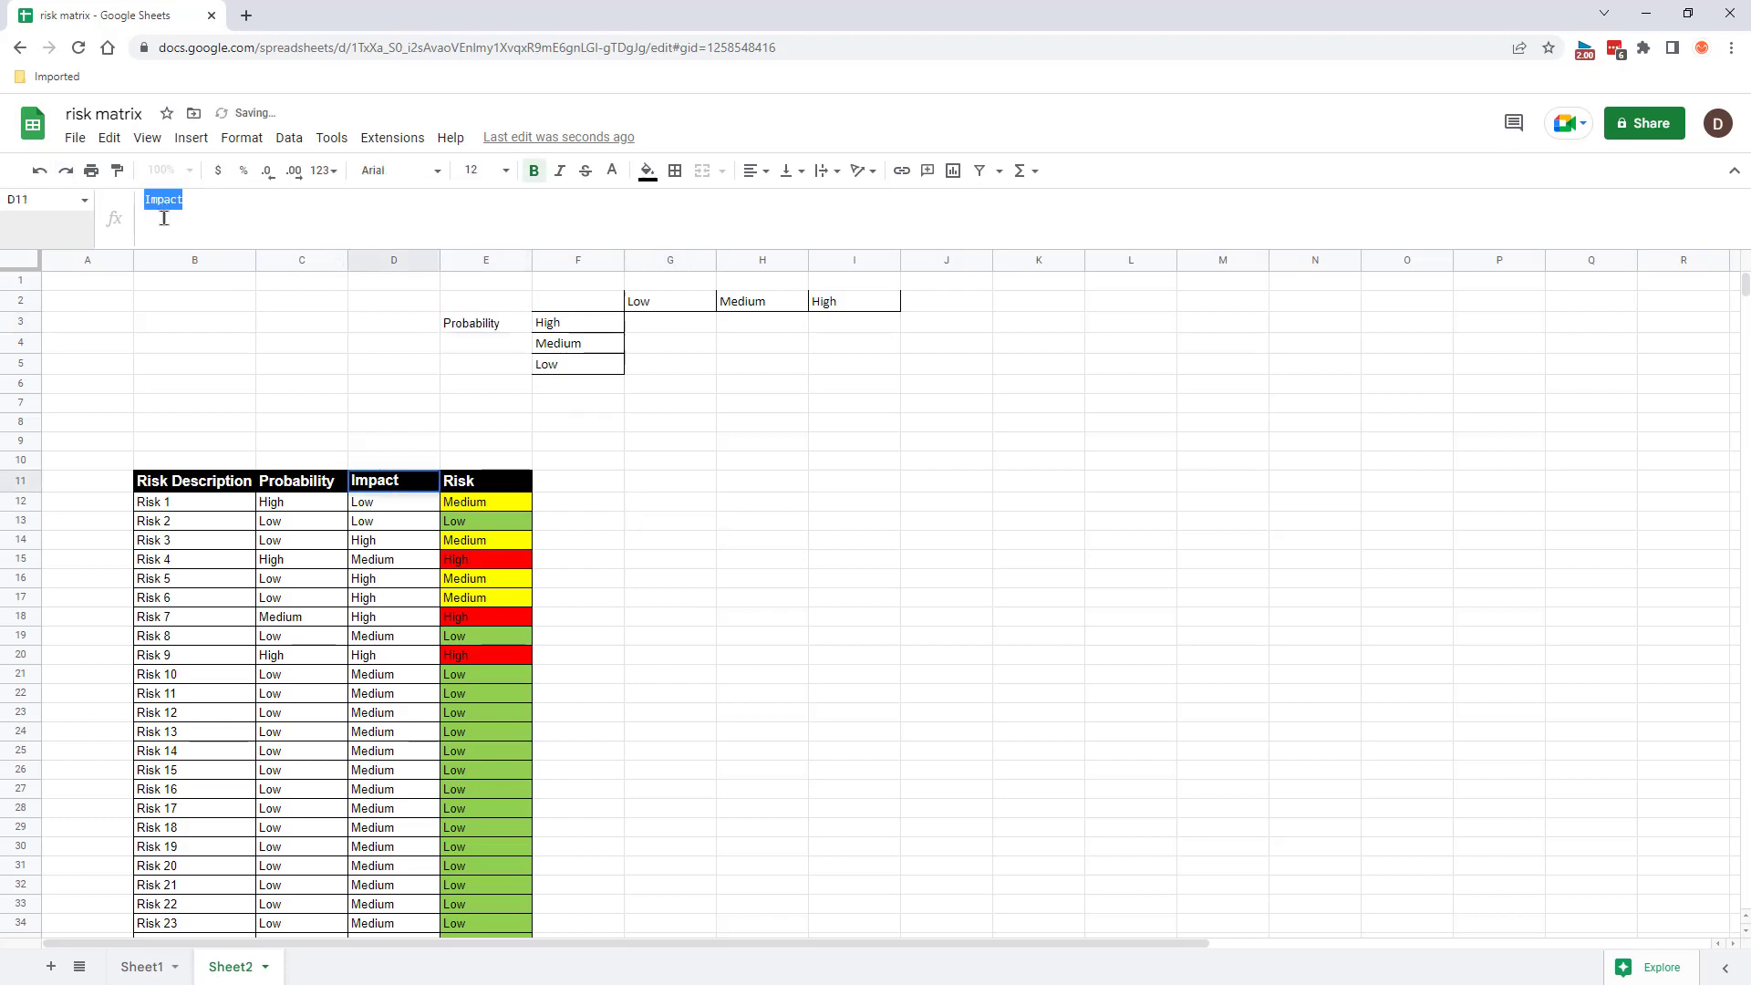
click(600, 288)
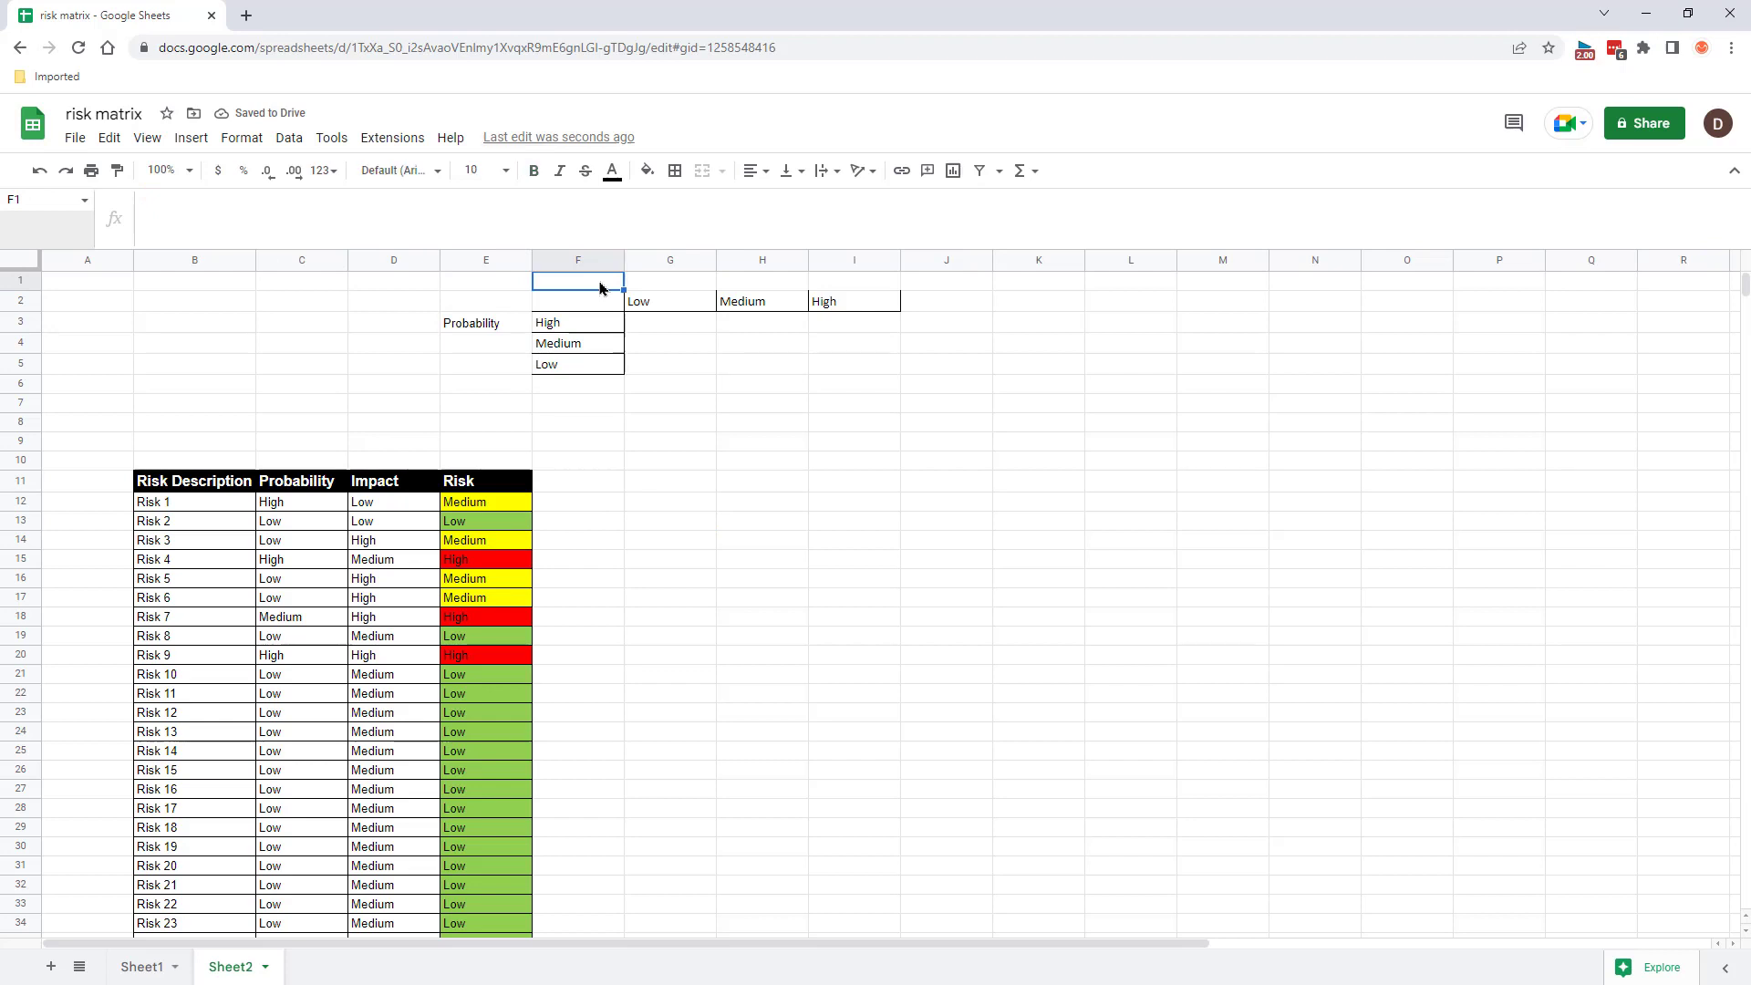
key(ctrl+v)
click(747, 424)
Merge E3:E5 and centre Probability vertically in the merged cell.
drag(497, 331, 496, 363)
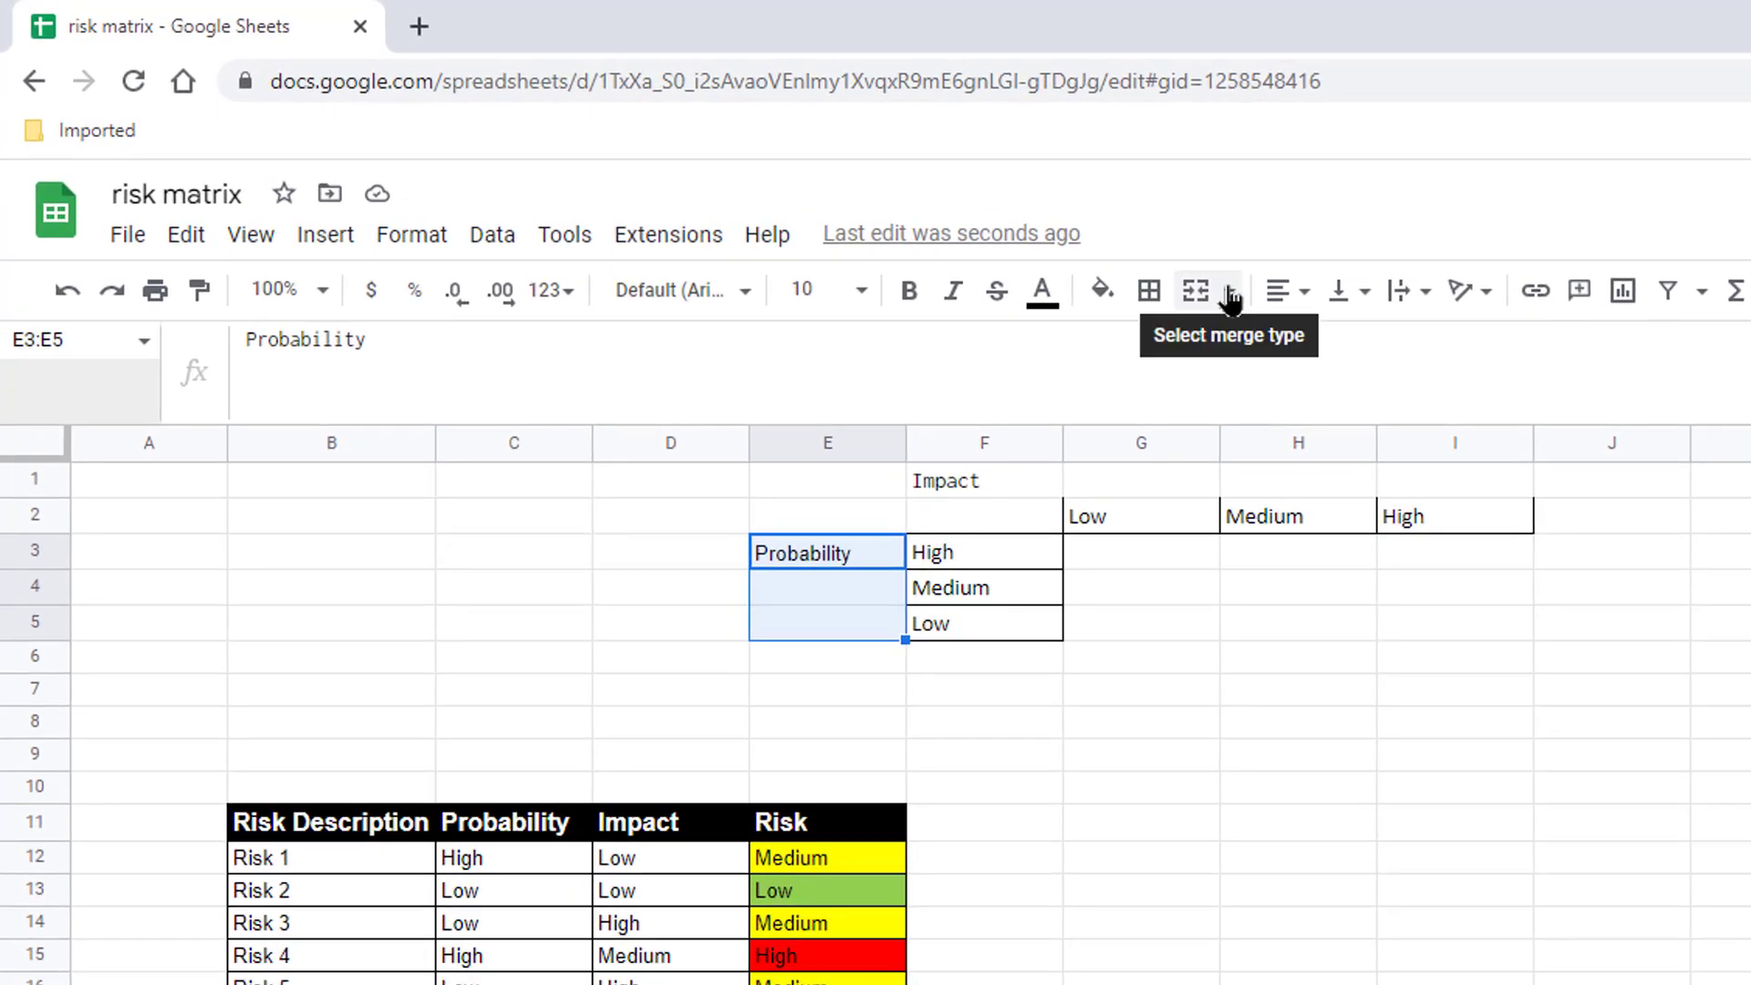
click(1230, 294)
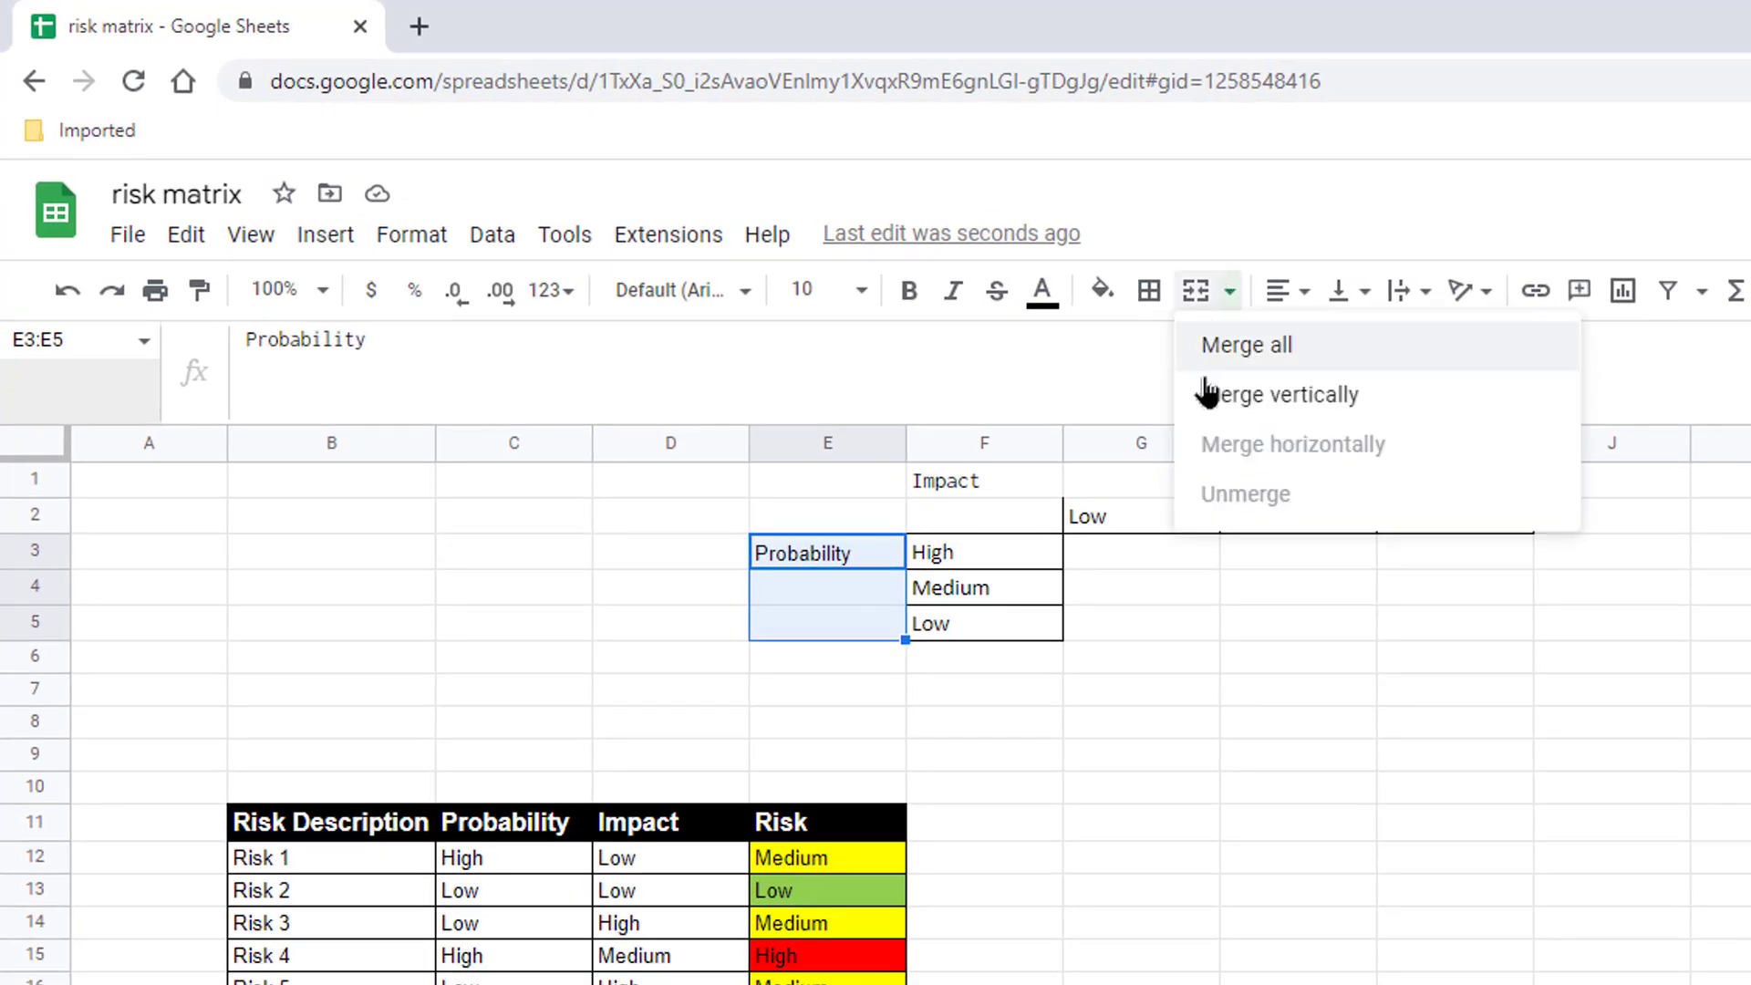
click(1275, 360)
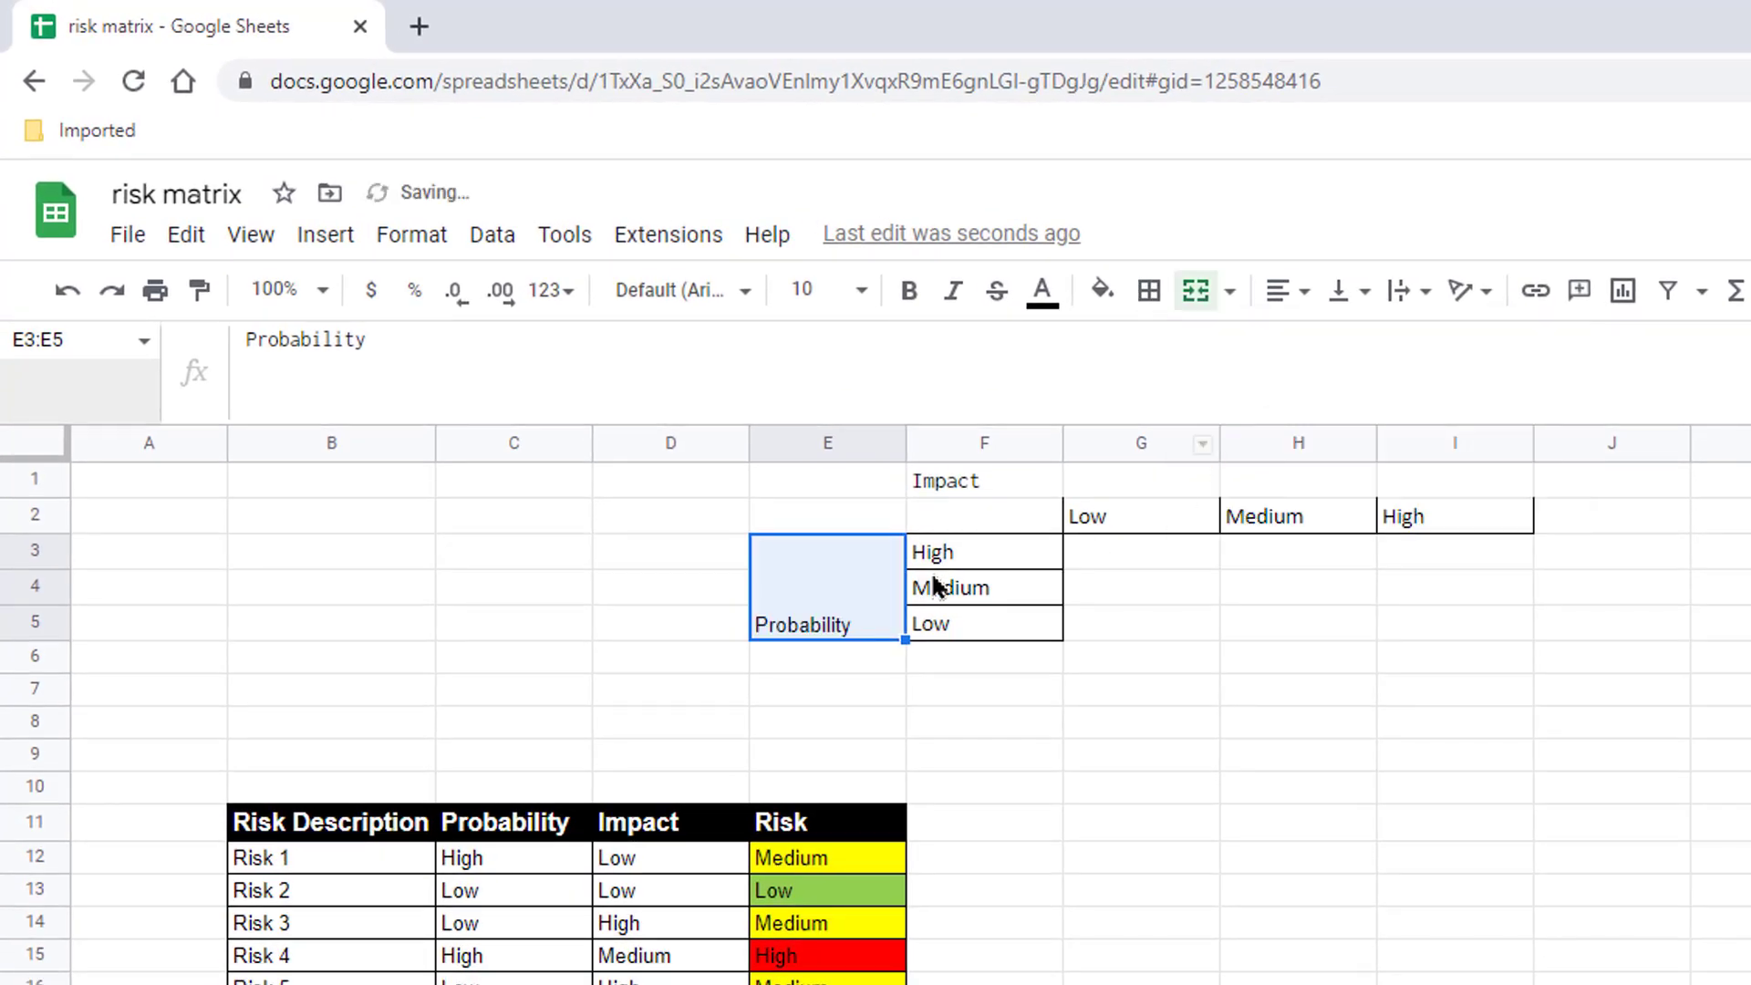
click(1341, 292)
click(1382, 343)
Merge F1:I1 horizontally and centre the Impact heading.
drag(984, 480, 1455, 481)
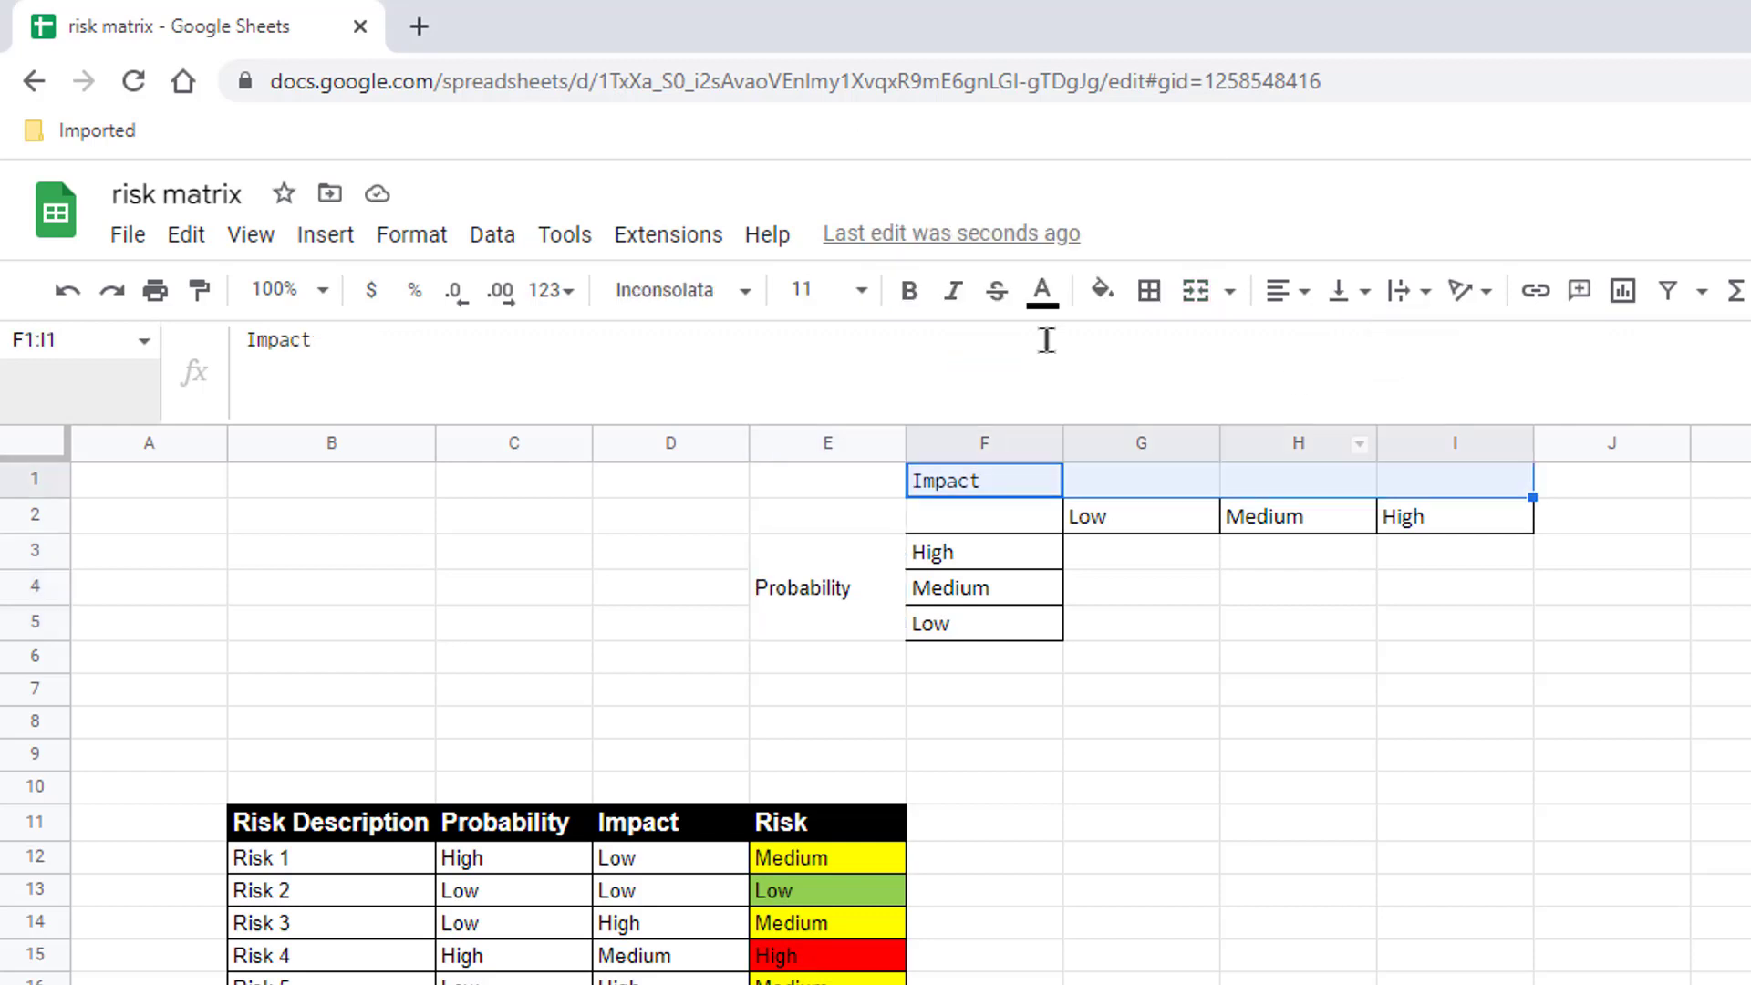
click(1230, 292)
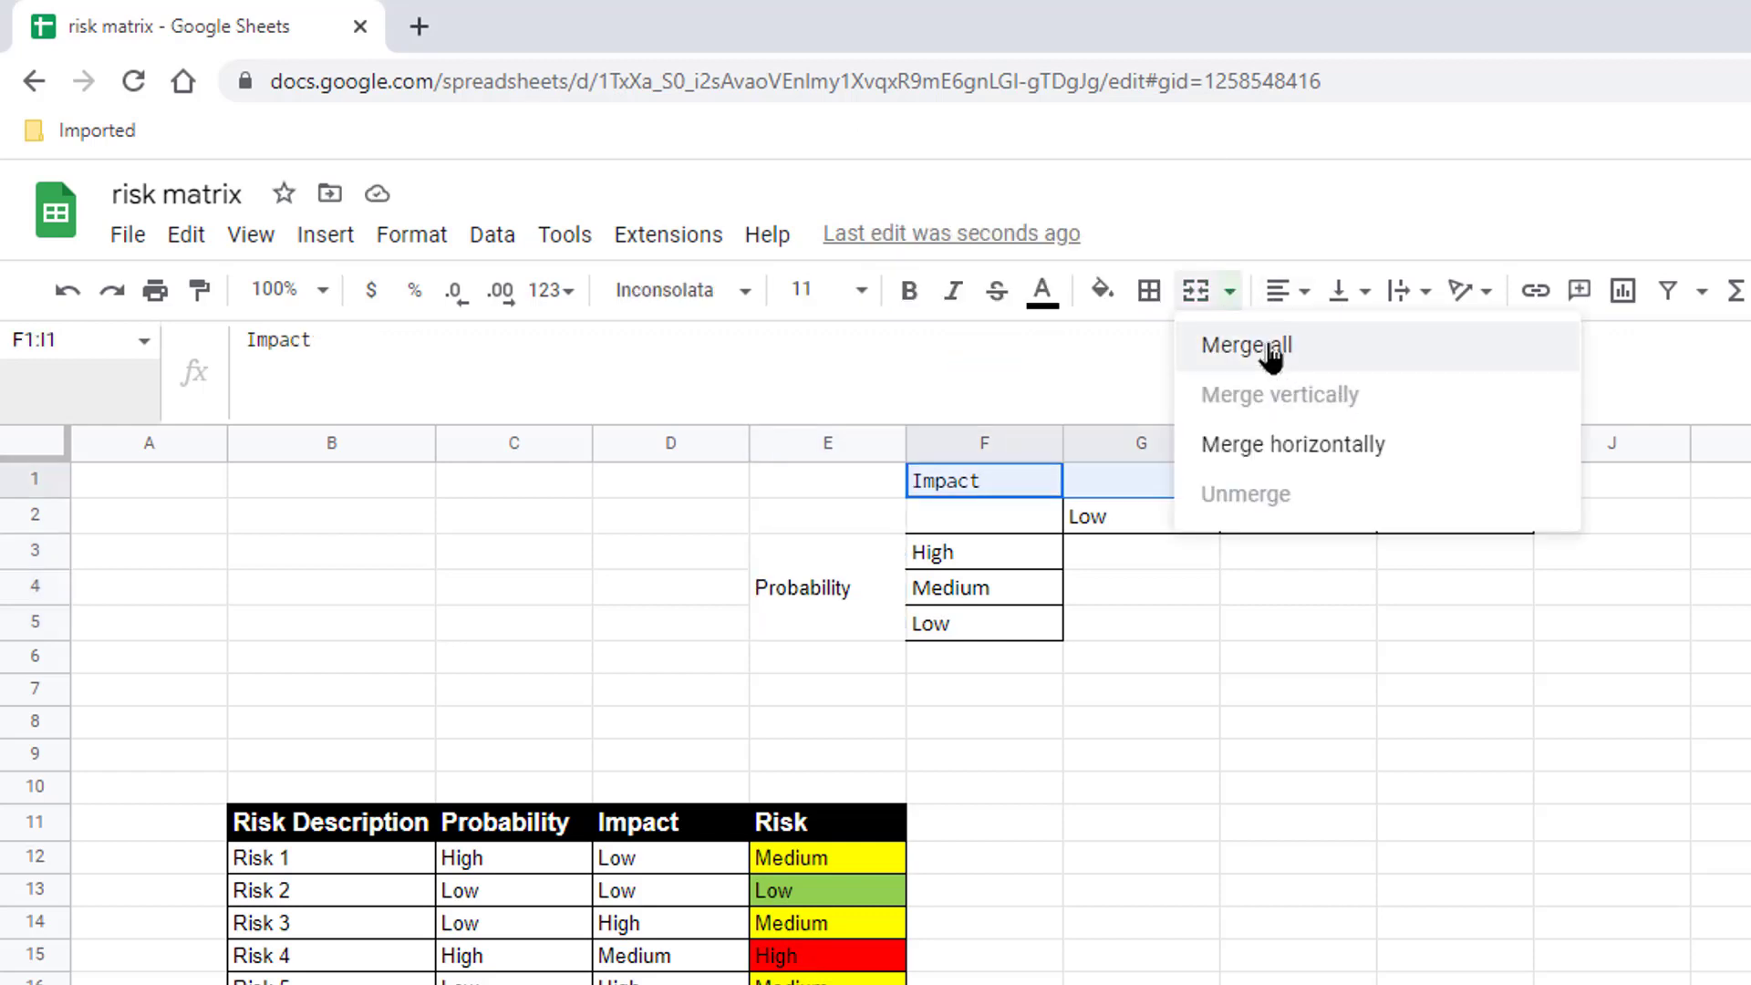
click(1262, 444)
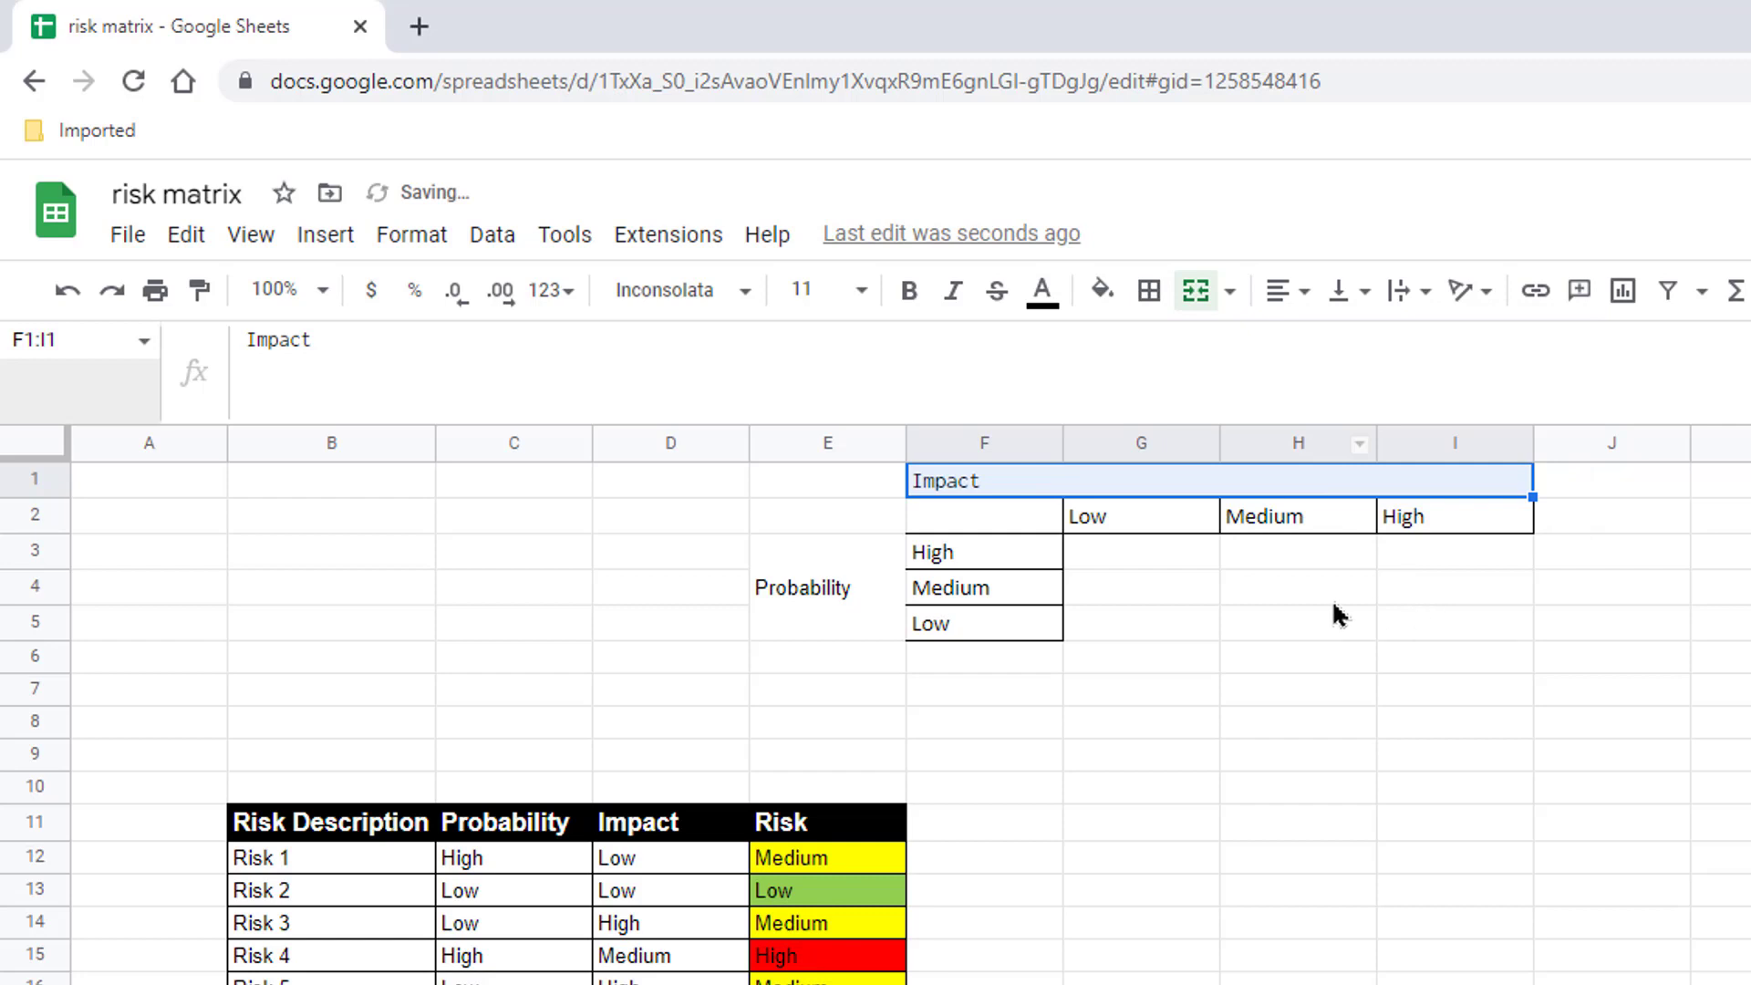
click(1286, 291)
click(1322, 344)
click(1302, 666)
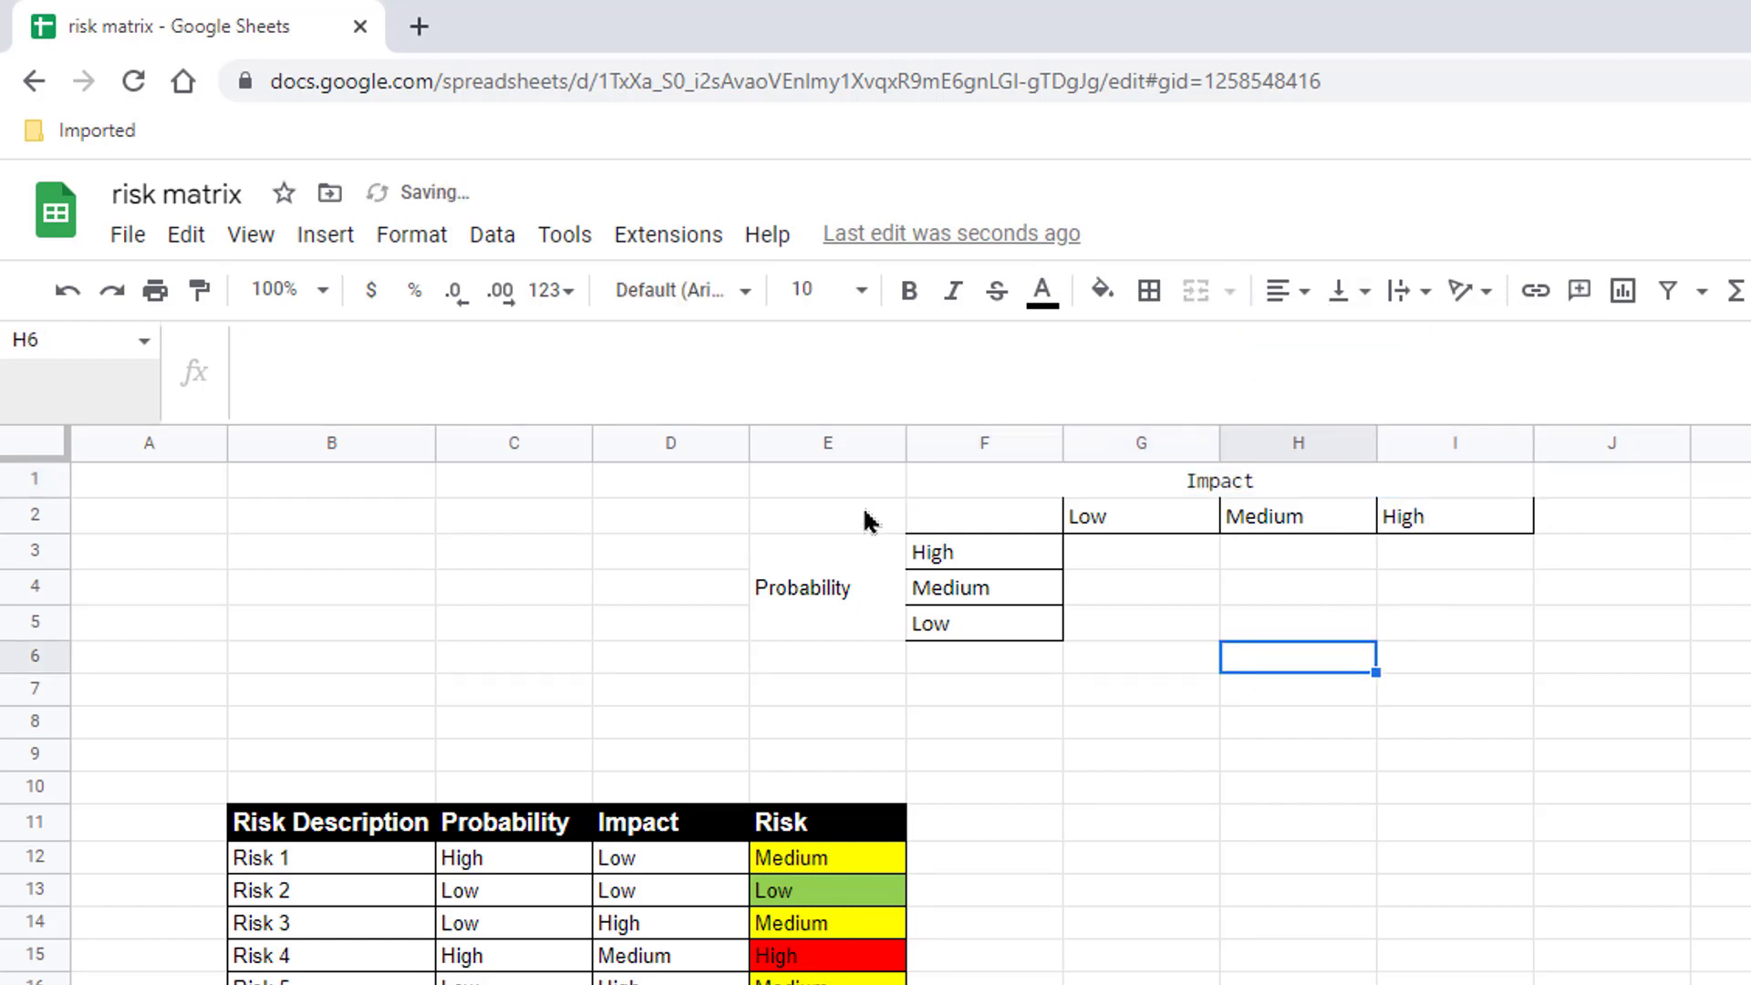
Begin the G3 formula as =countif(C:C,F3, counting column C against the High label in F3.
click(1175, 558)
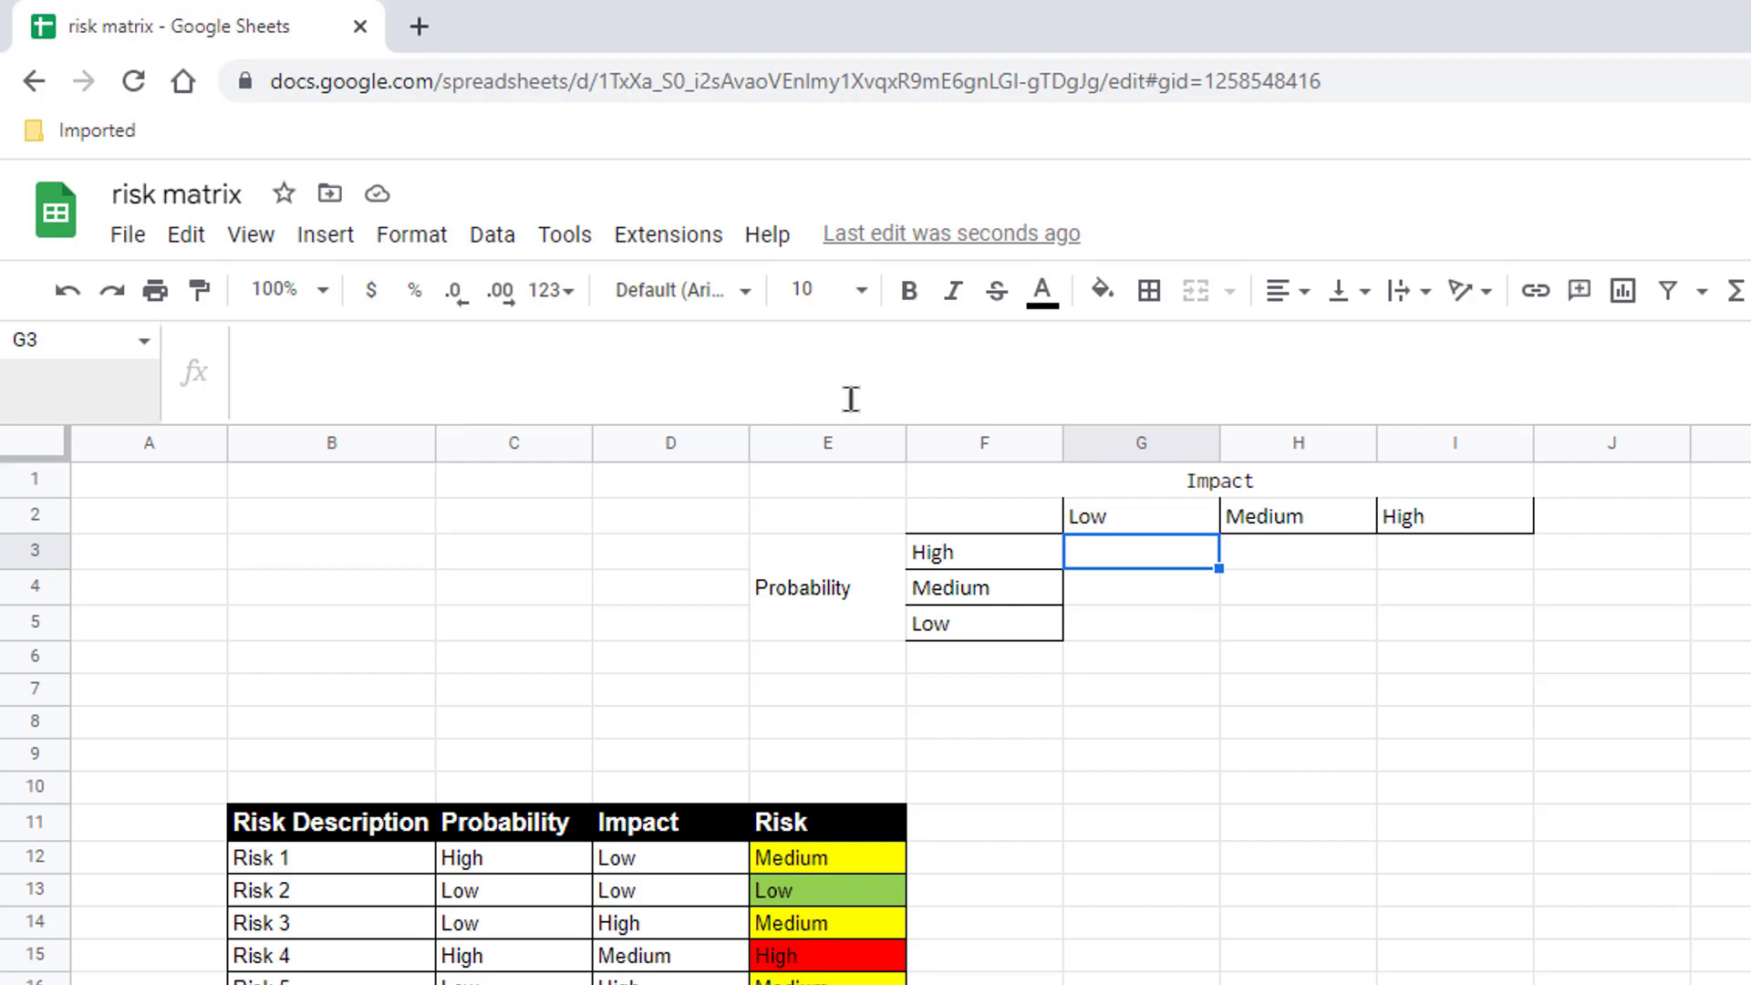
text(=)
key(Escape)
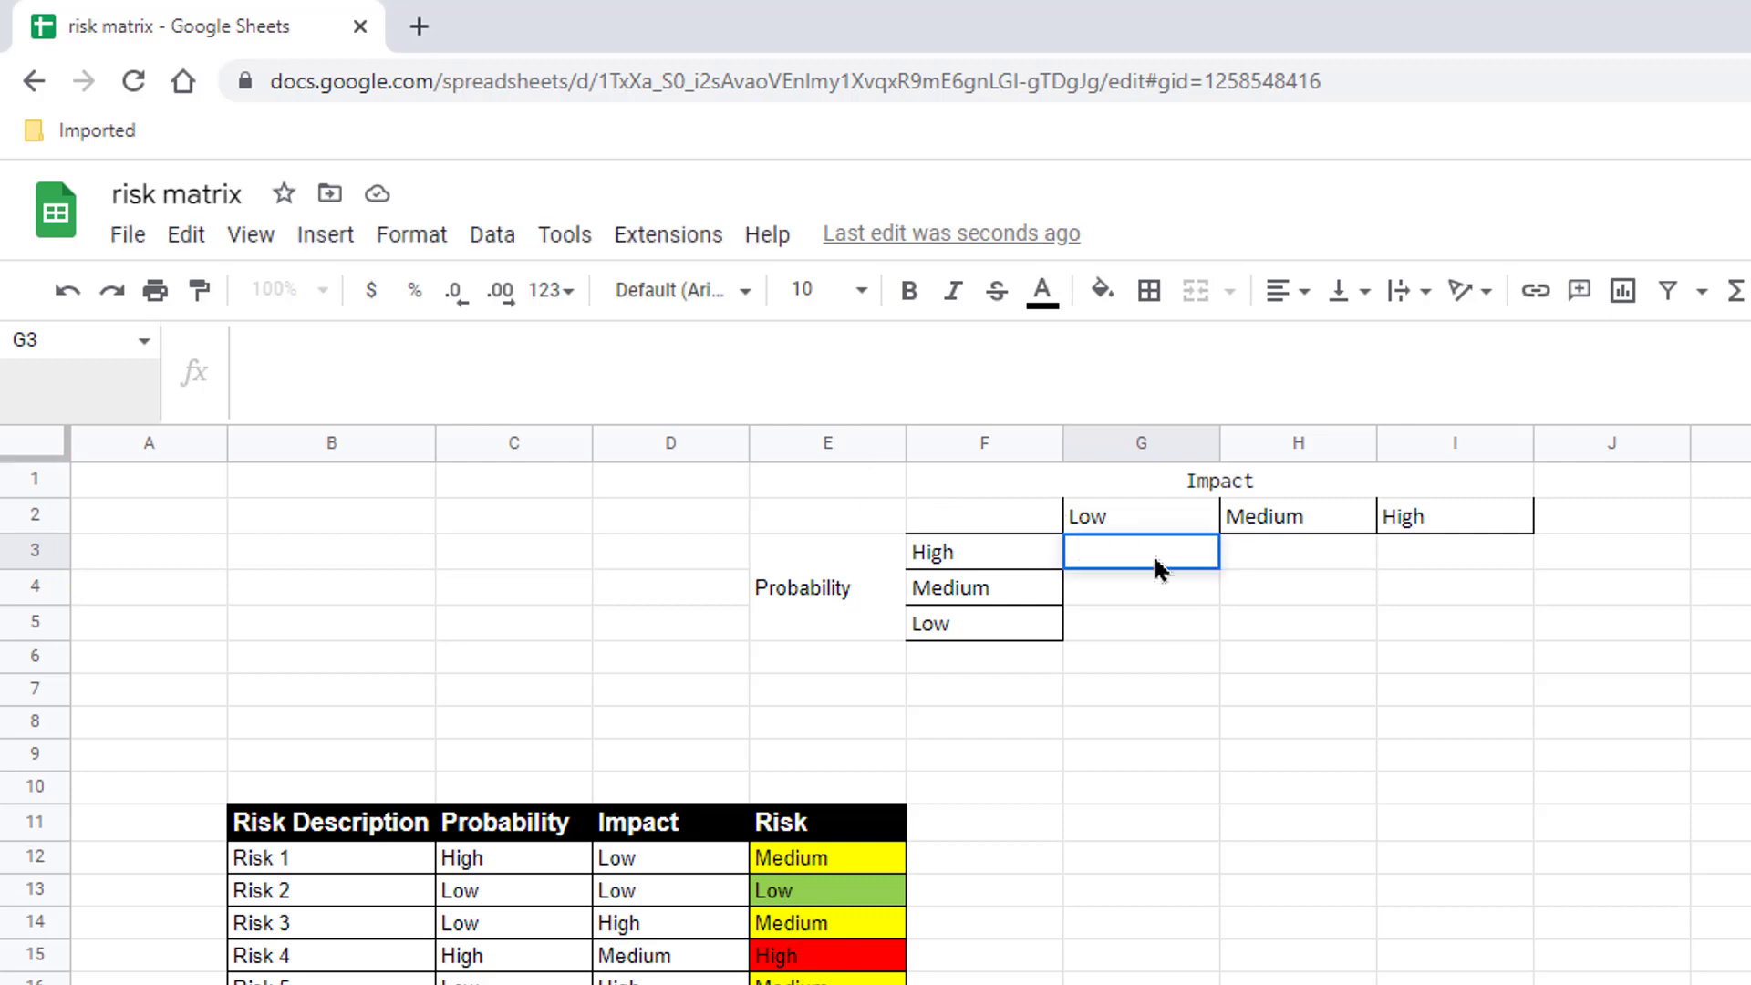
text(=)
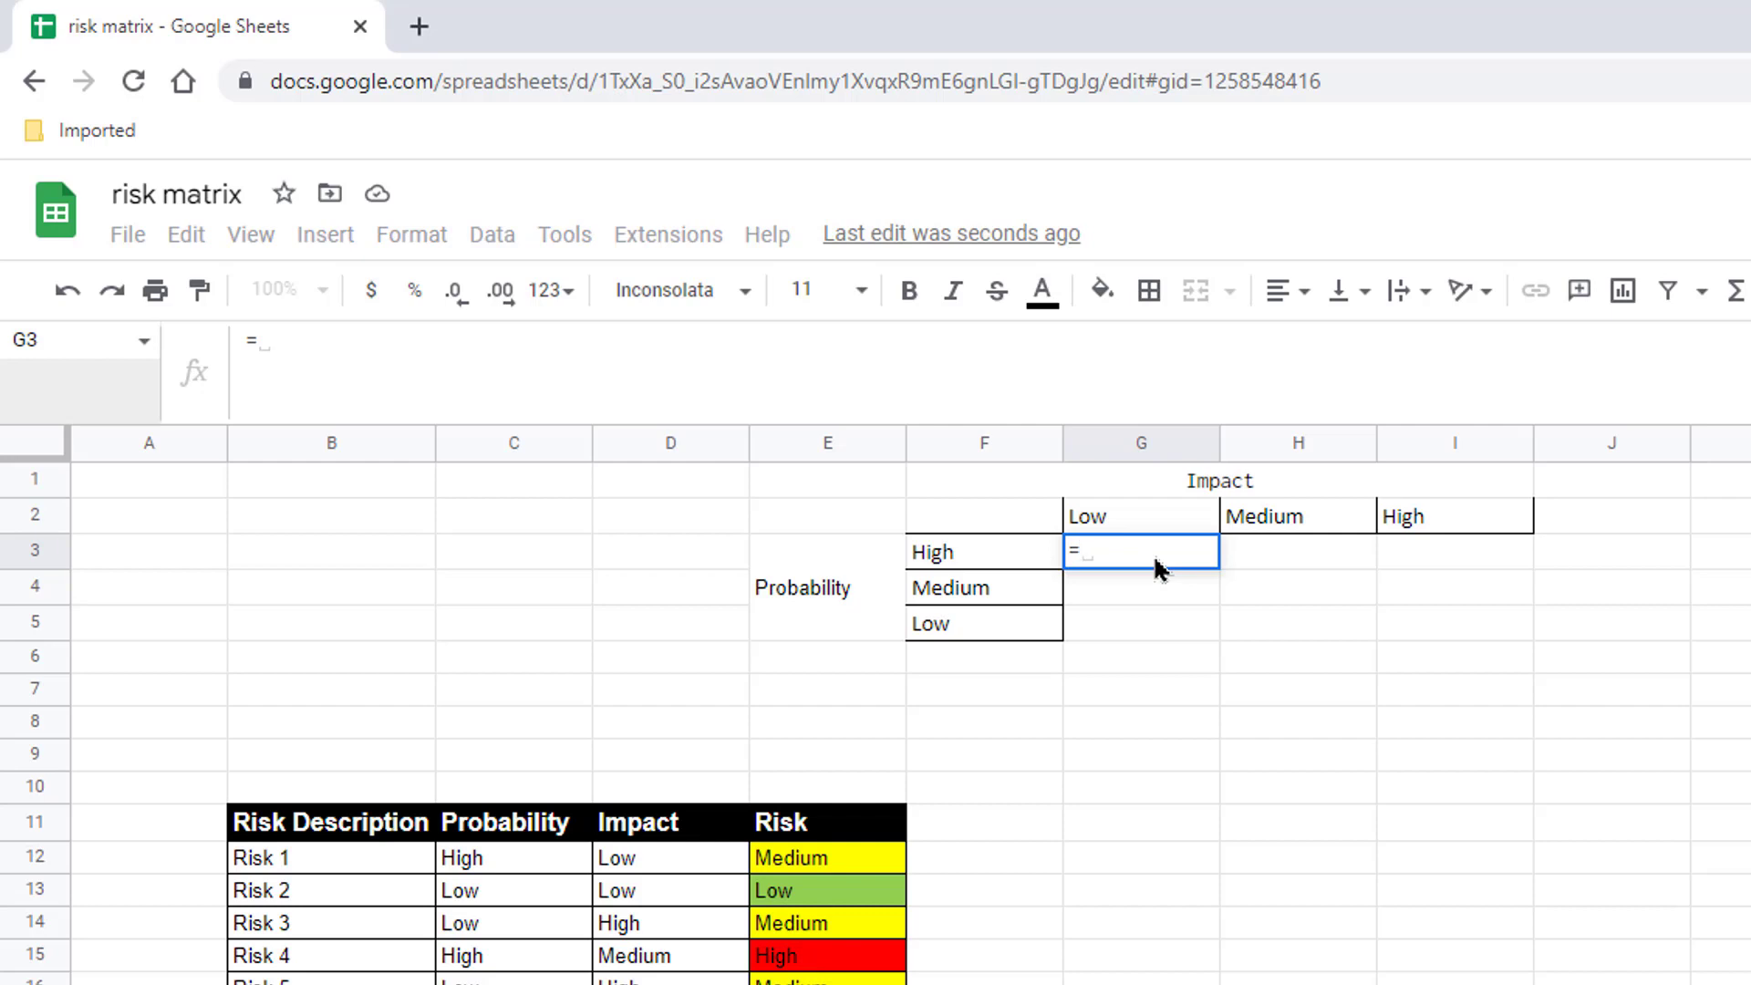
key(Escape)
text(=coun)
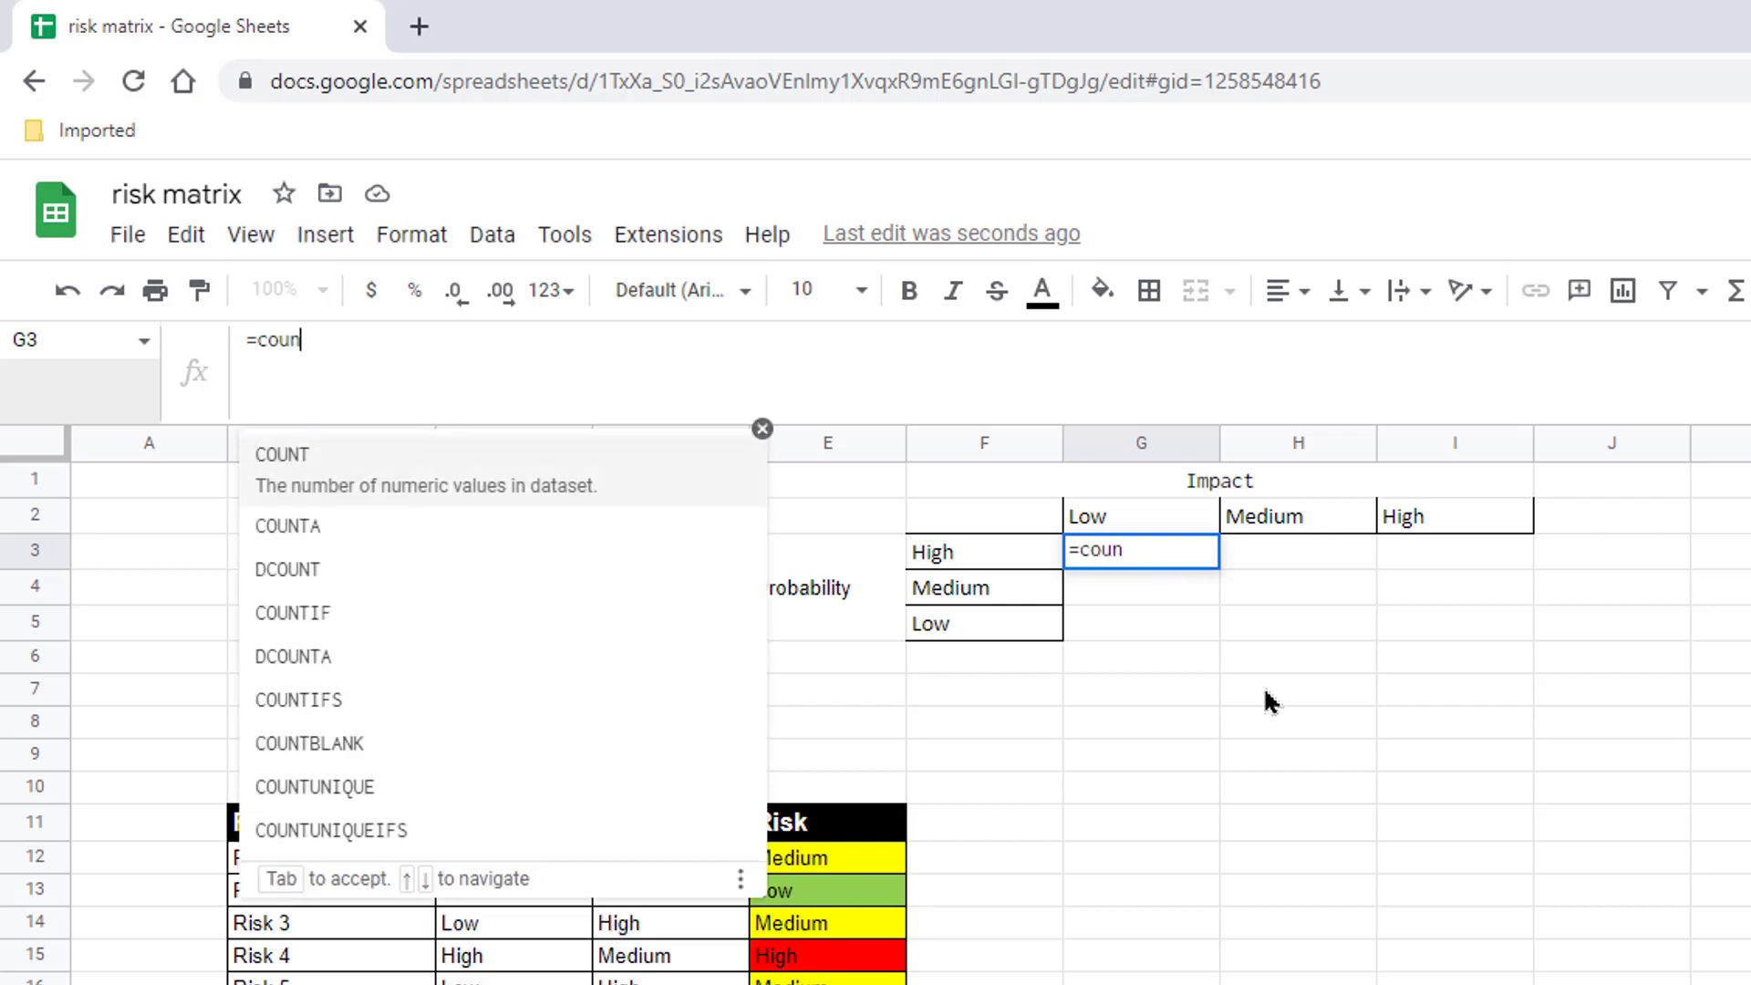
text(tif)
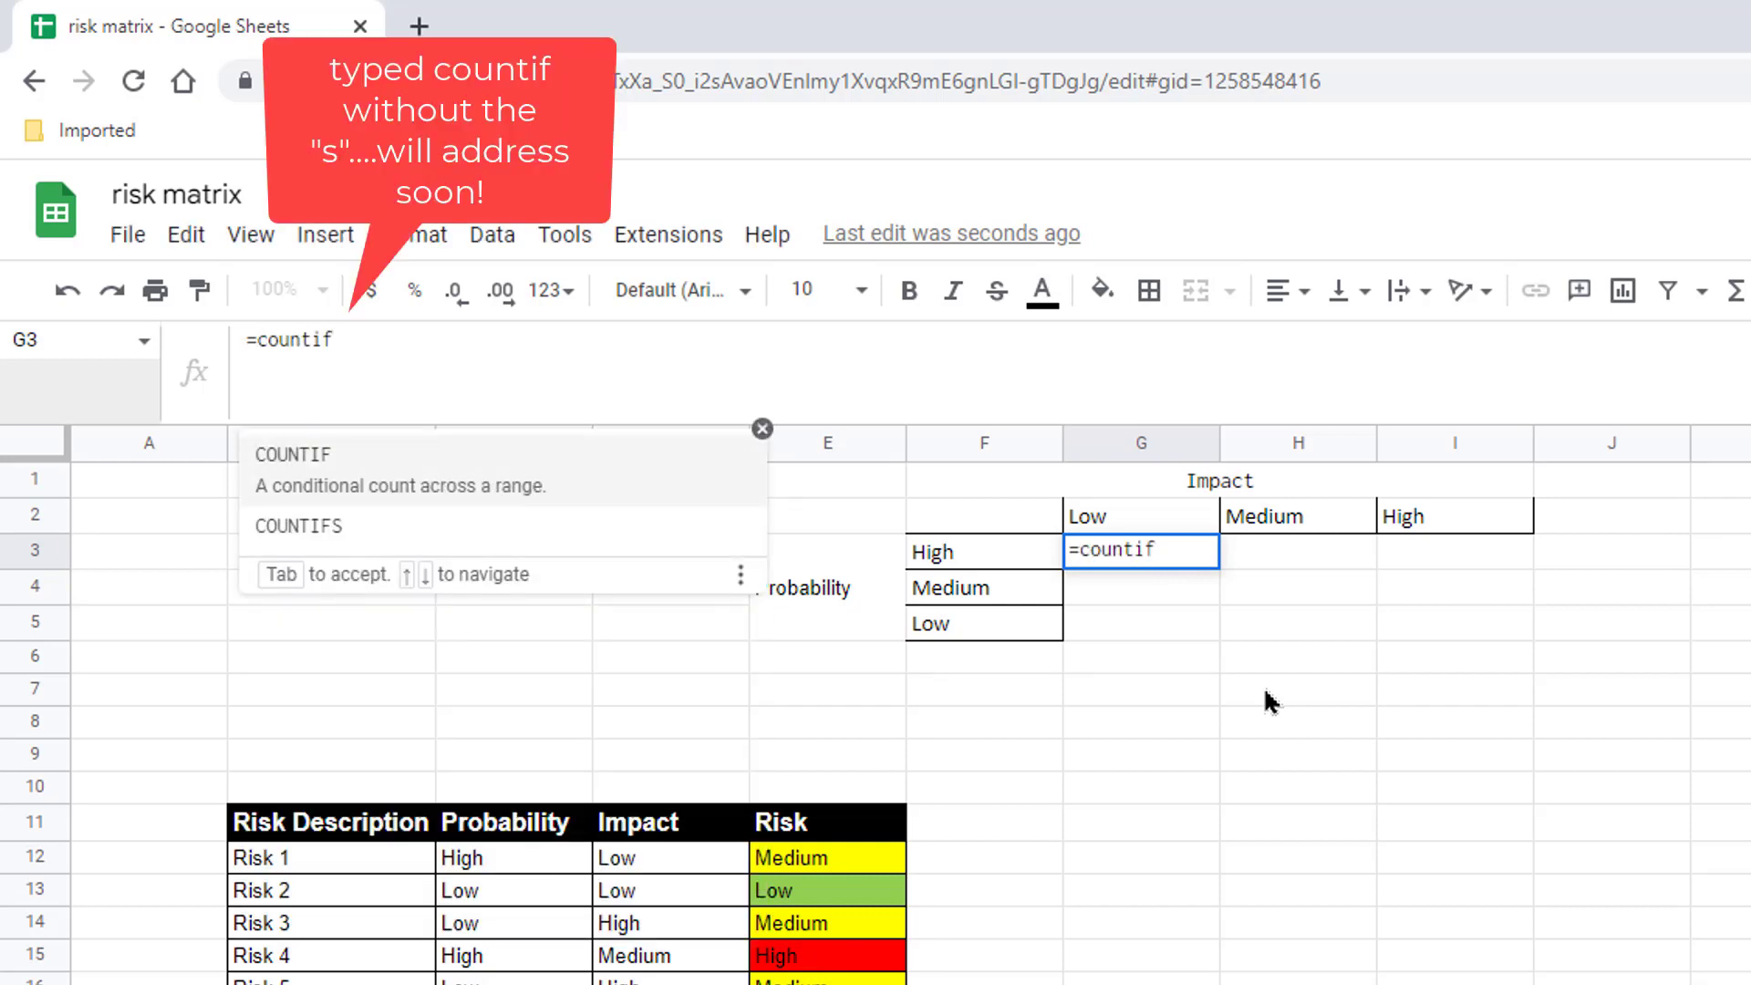
text(()
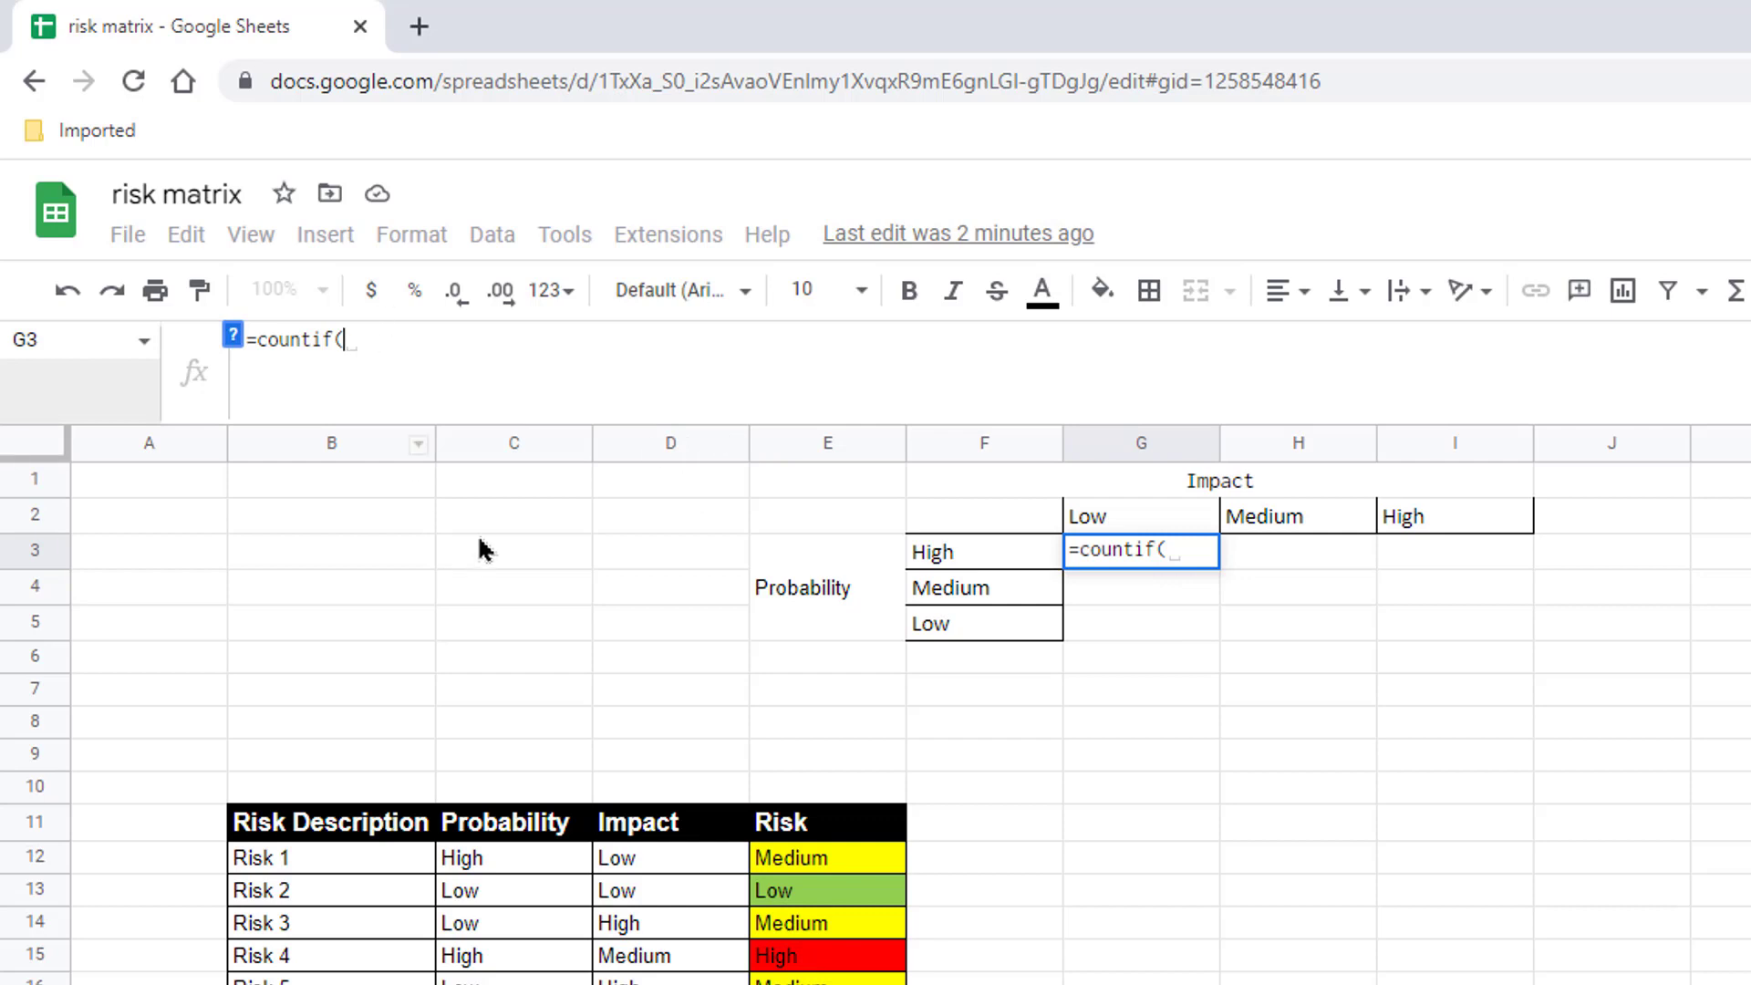
click(480, 447)
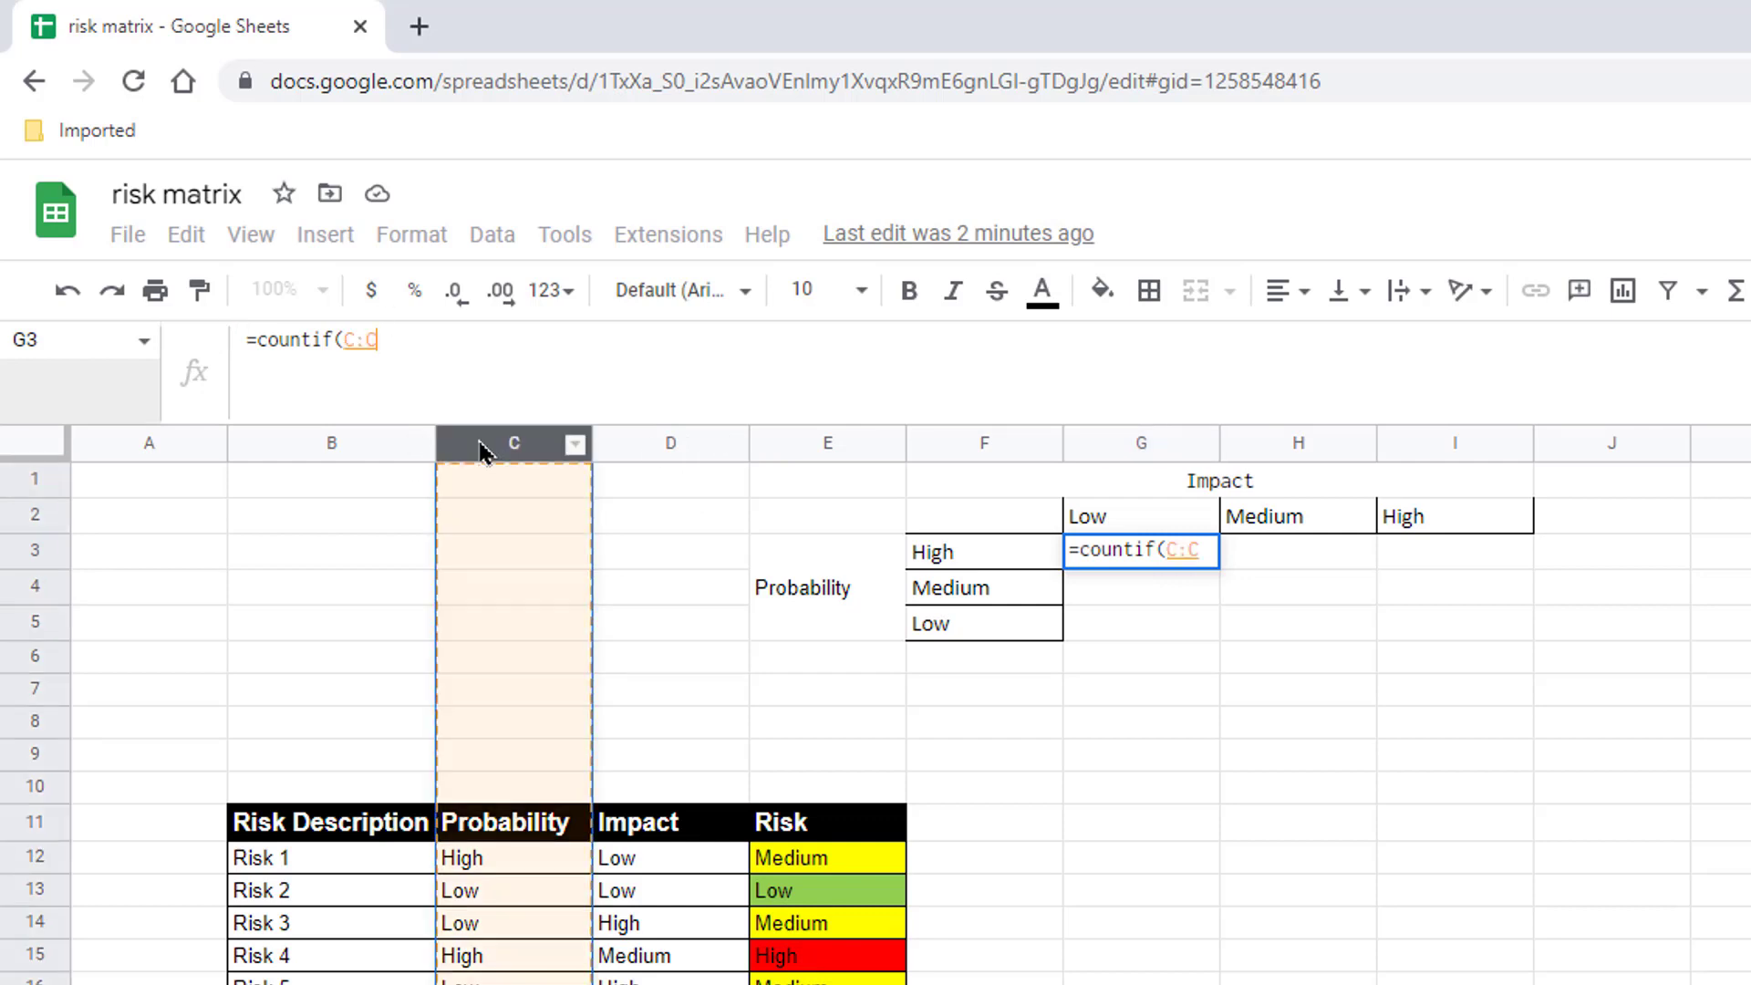
text(,)
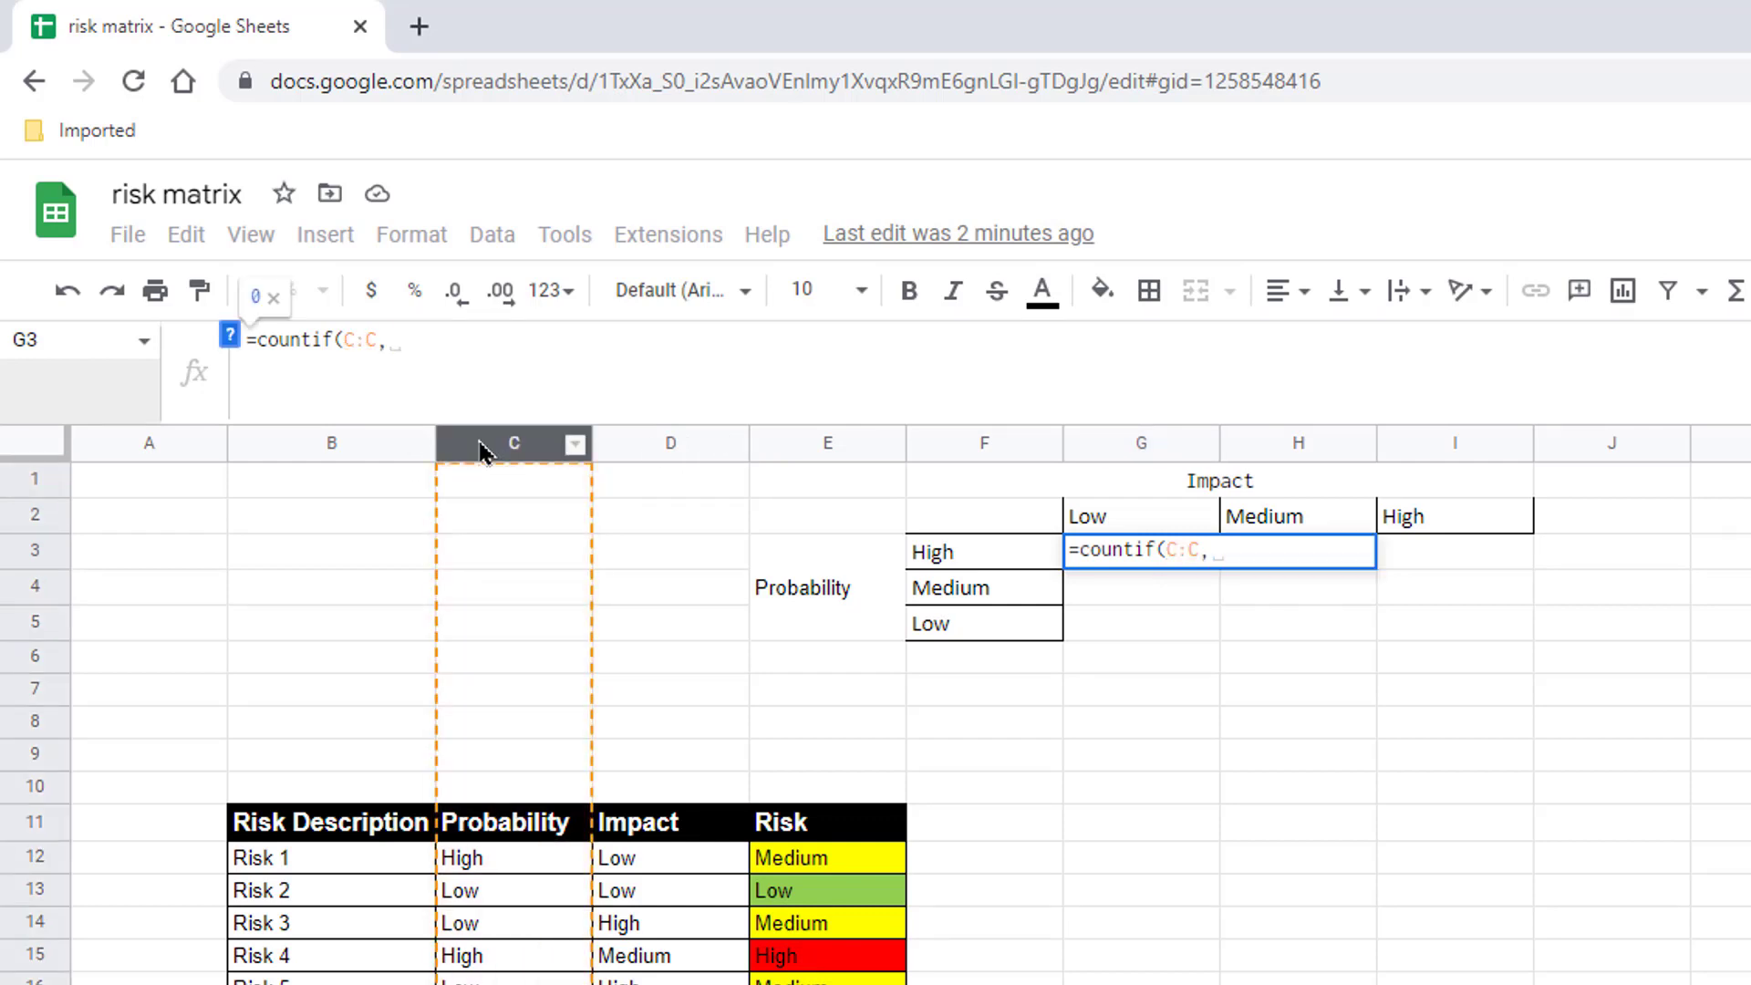
click(1010, 557)
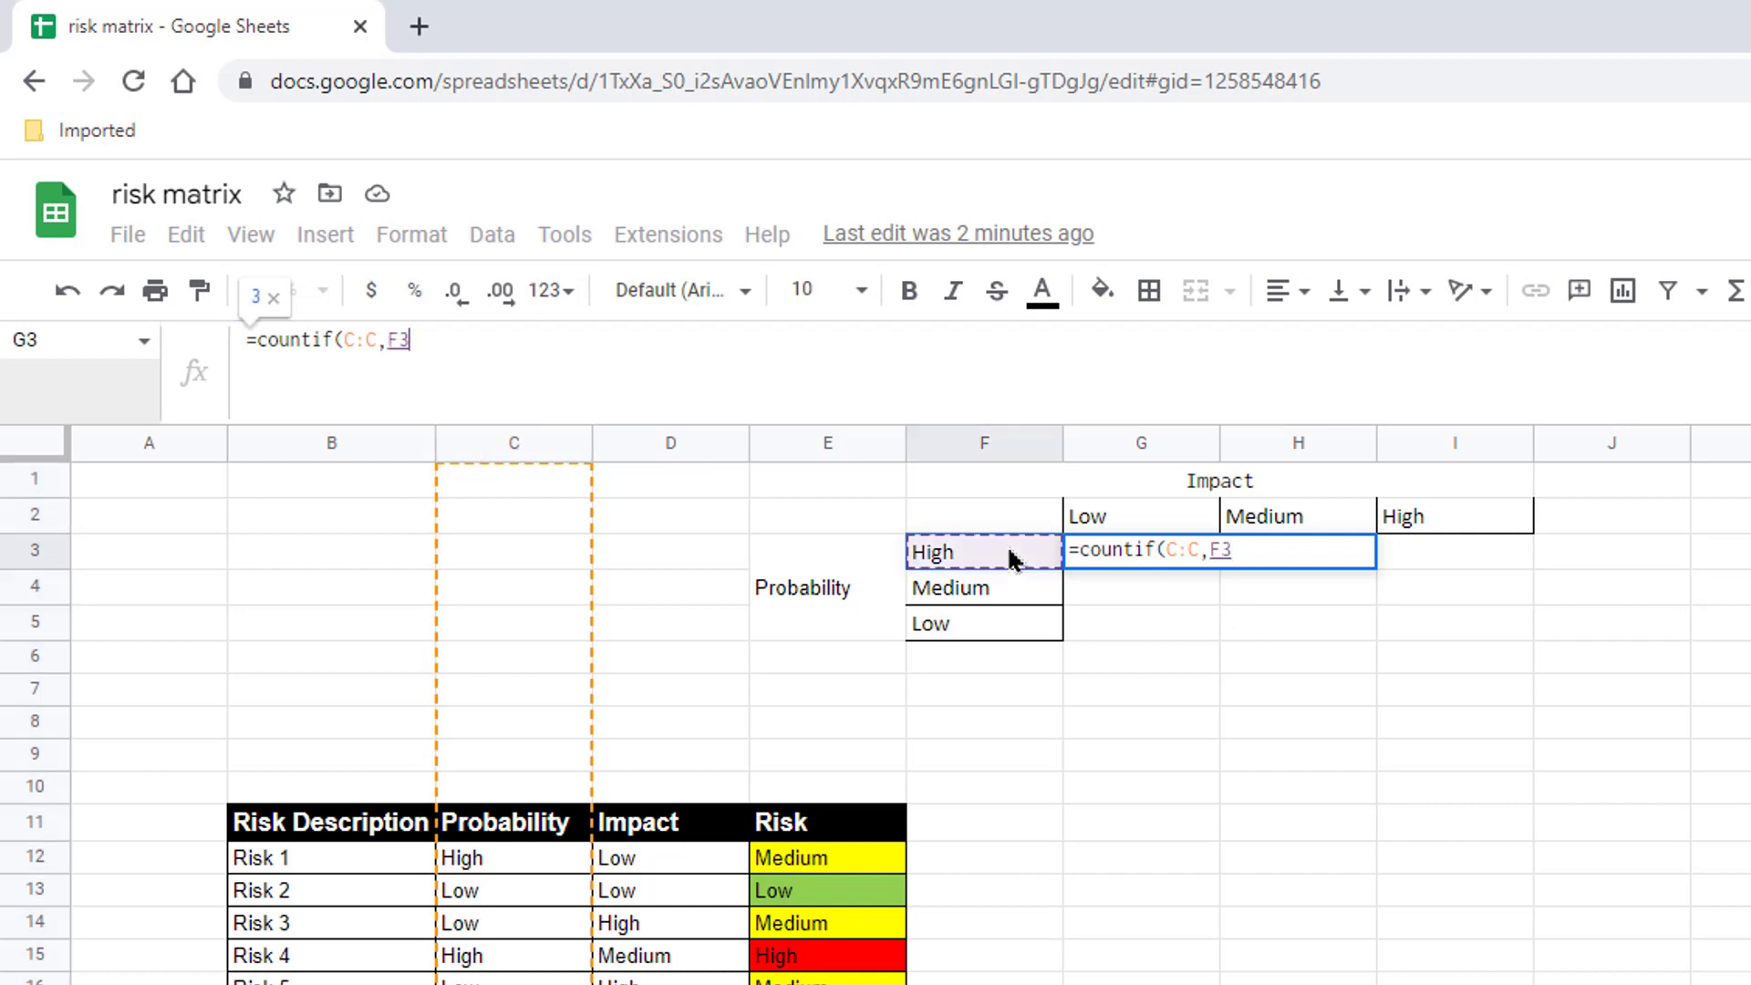
Column-lock both references so the formula reads =countif($C:$C,$F3.
click(381, 340)
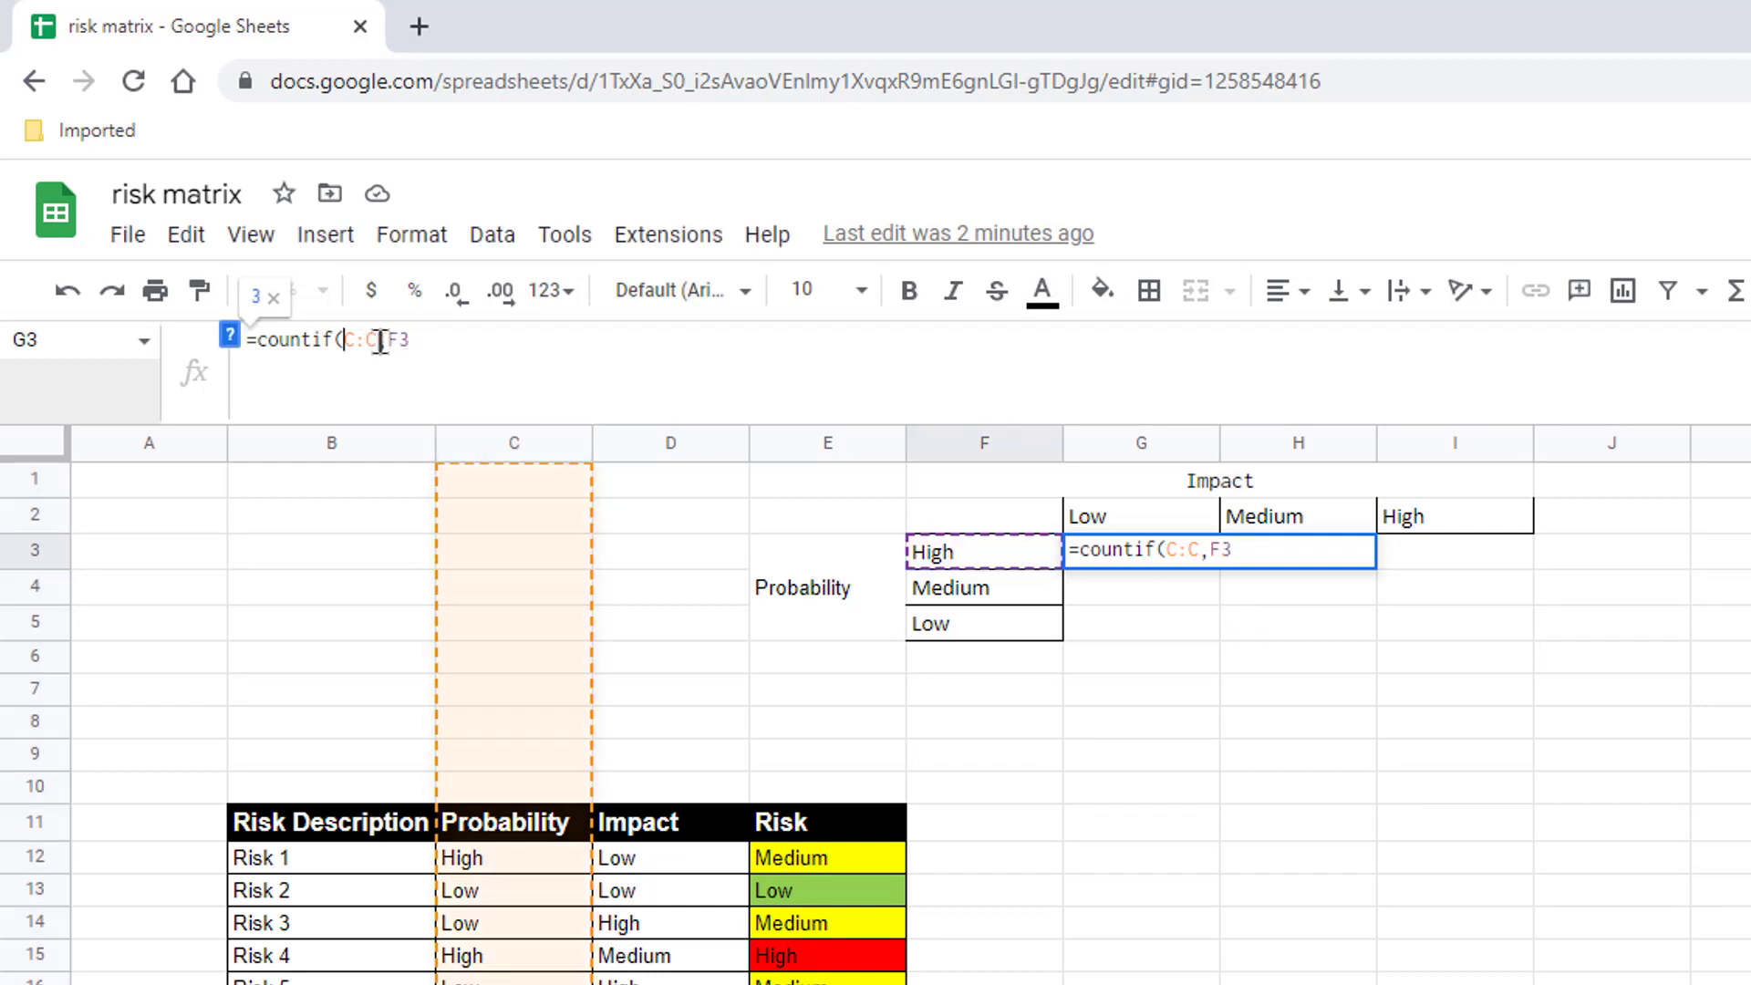
text($)
click(377, 339)
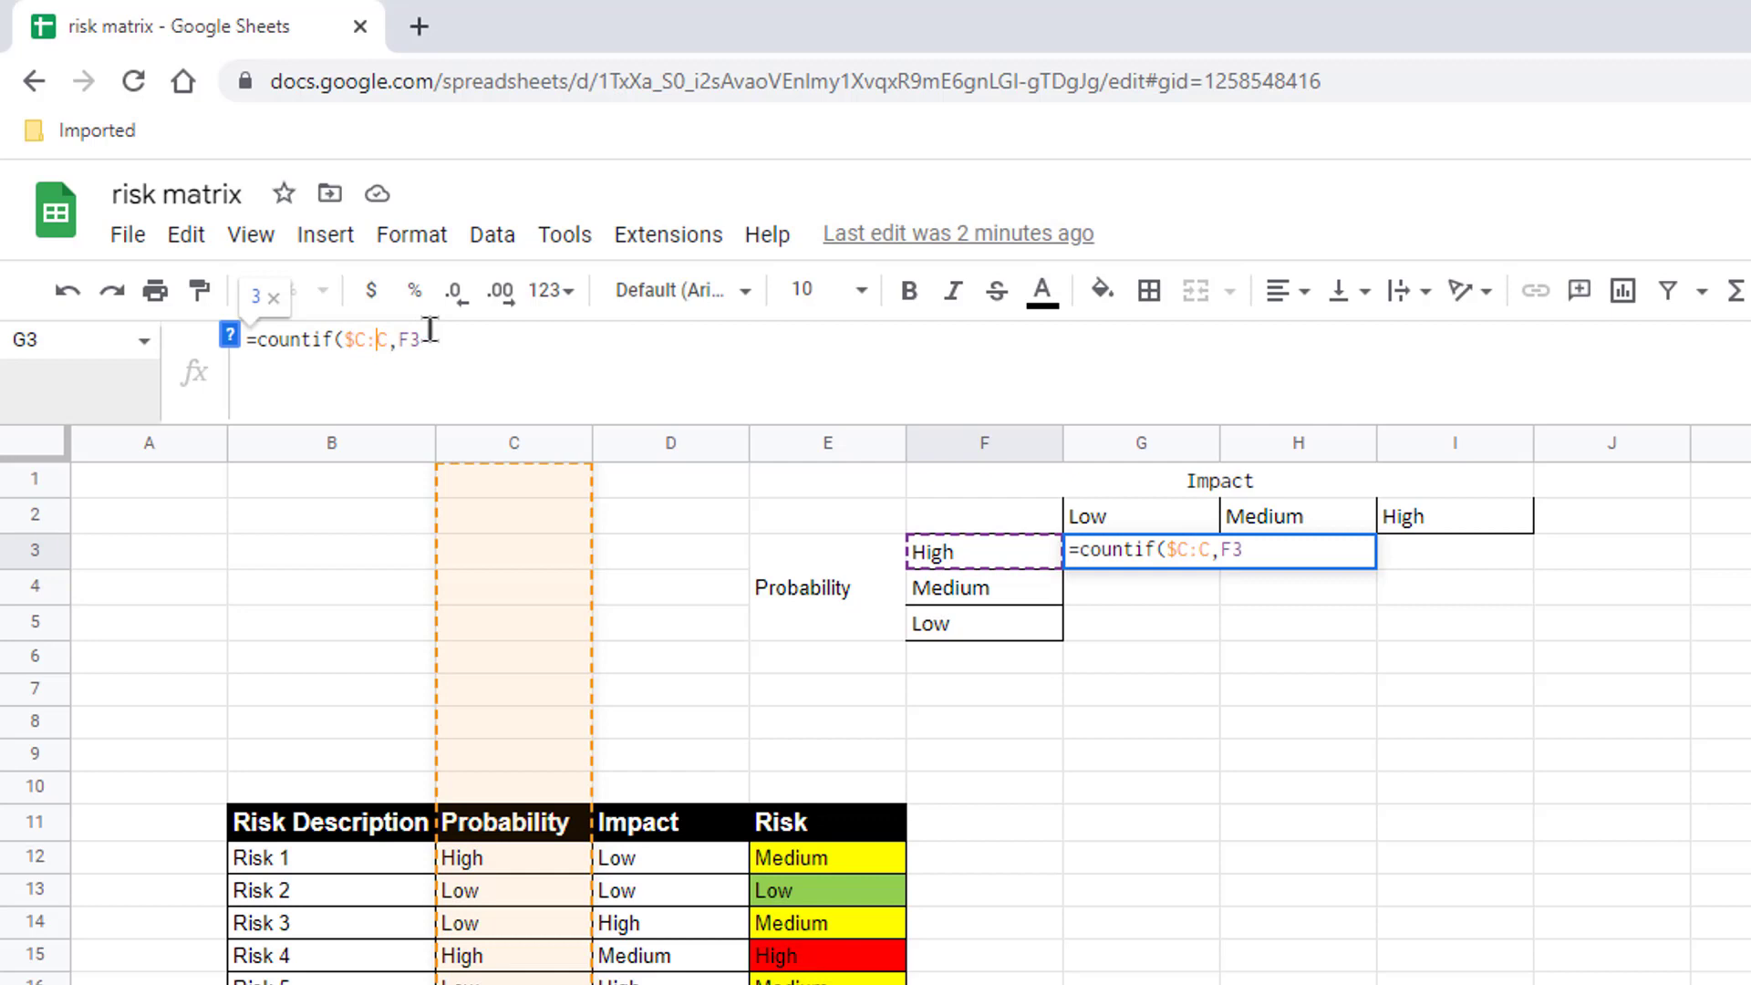
text($)
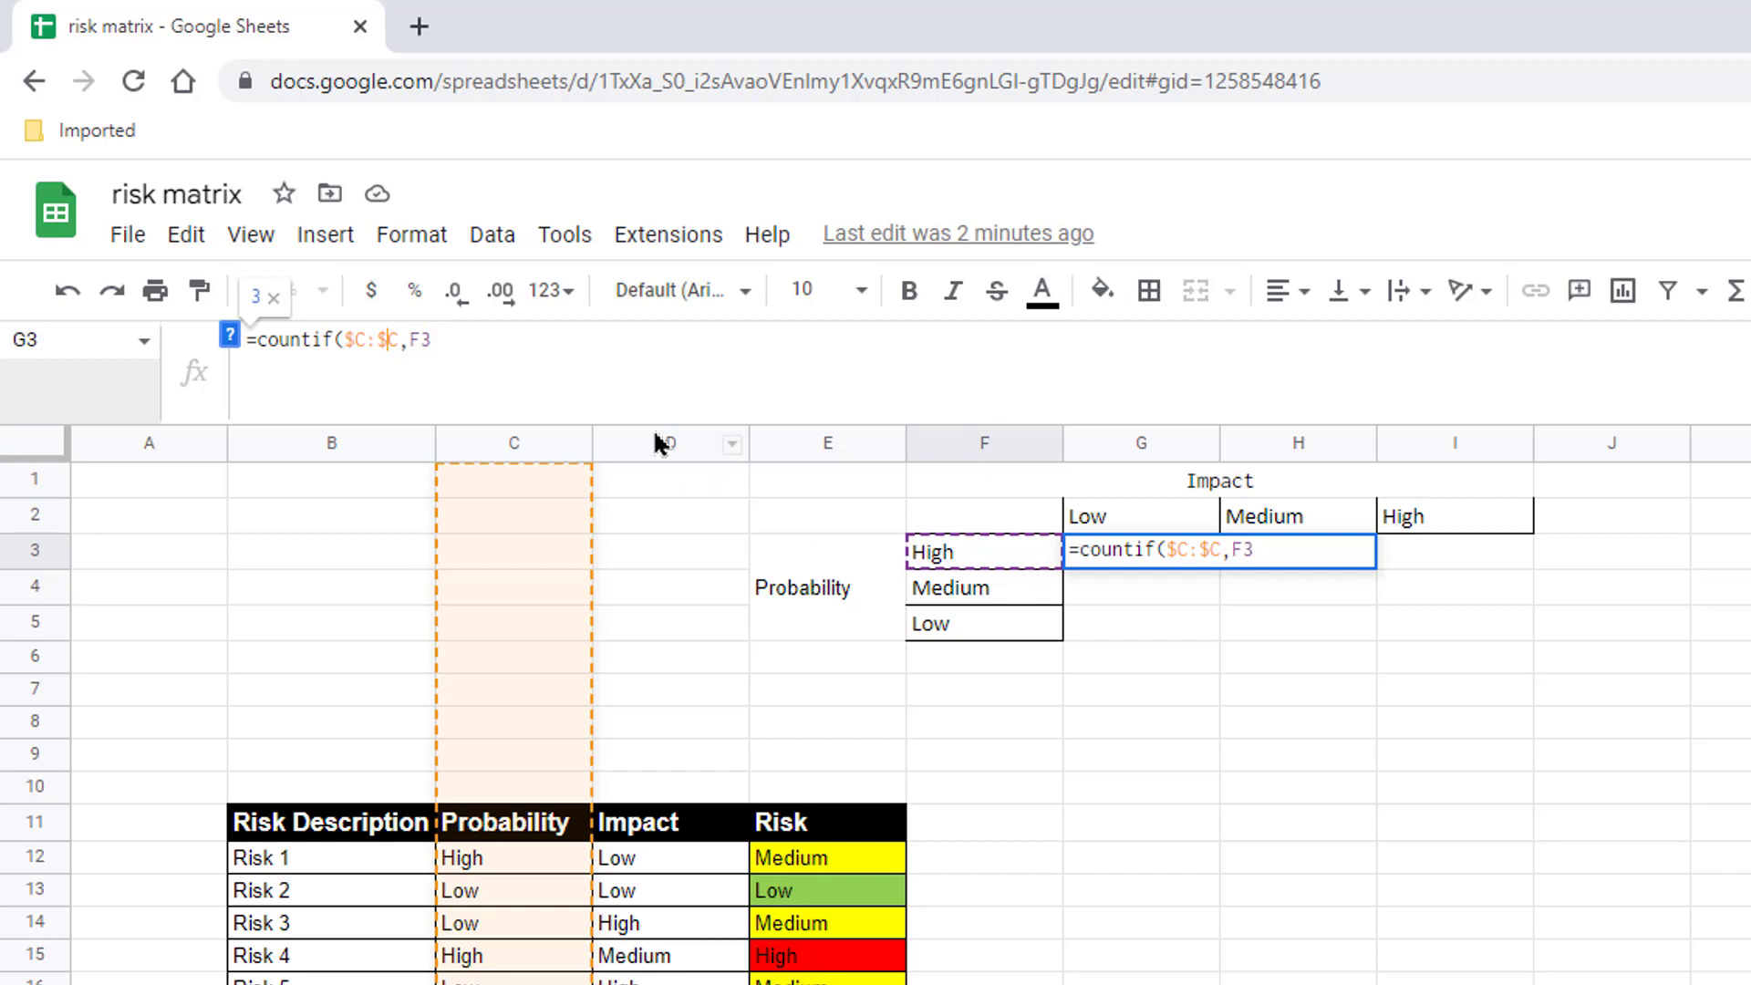
key(Right)
key(Right)
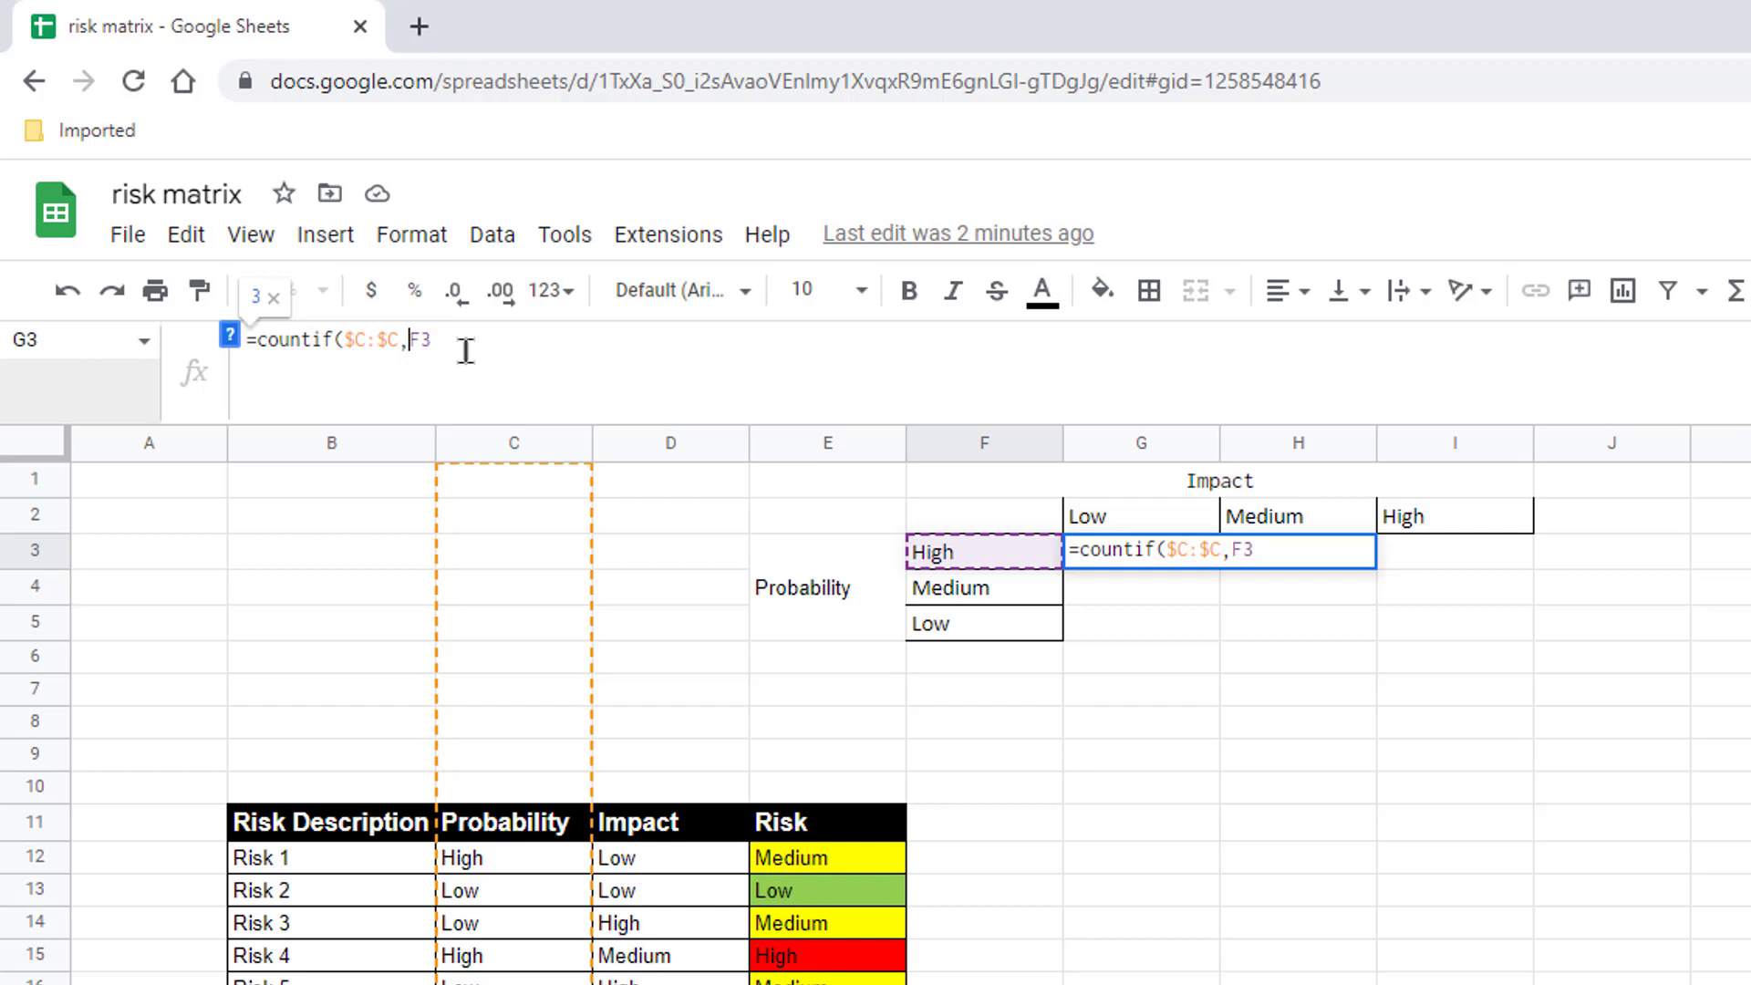
key(Left)
key(Left)
text($)
Change the G3 function from COUNTIF to COUNTIFS after reviewing the function help.
click(475, 339)
text(,)
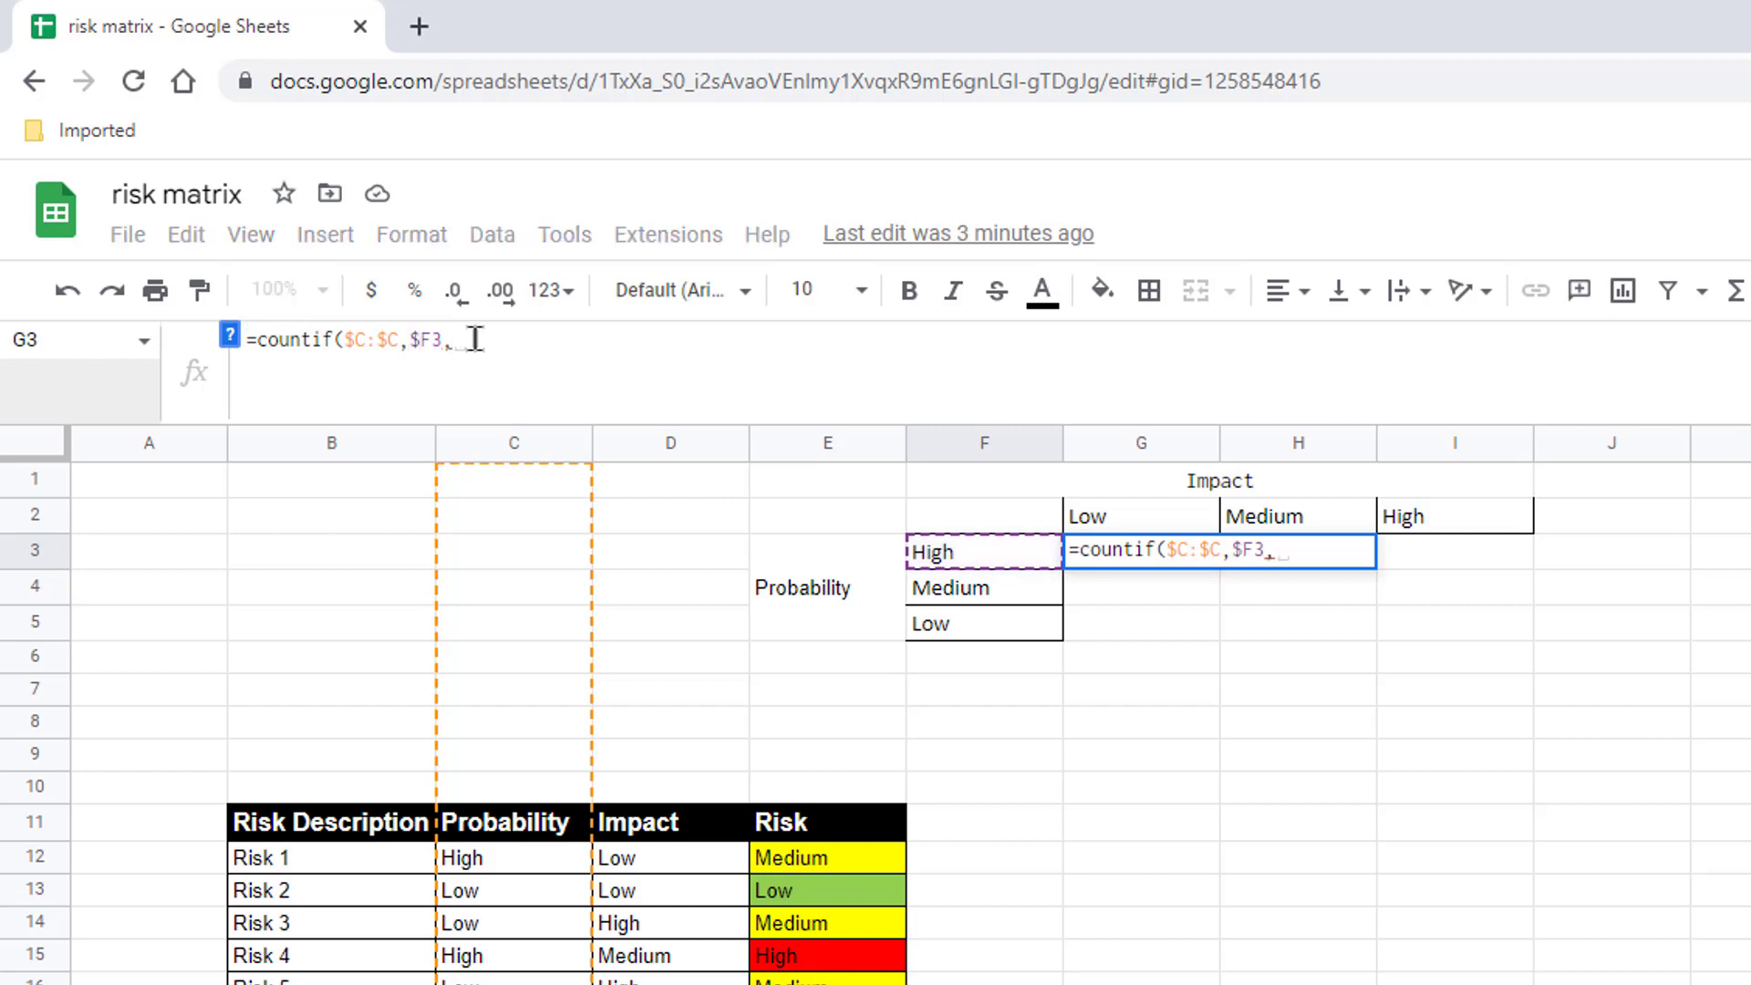
click(229, 338)
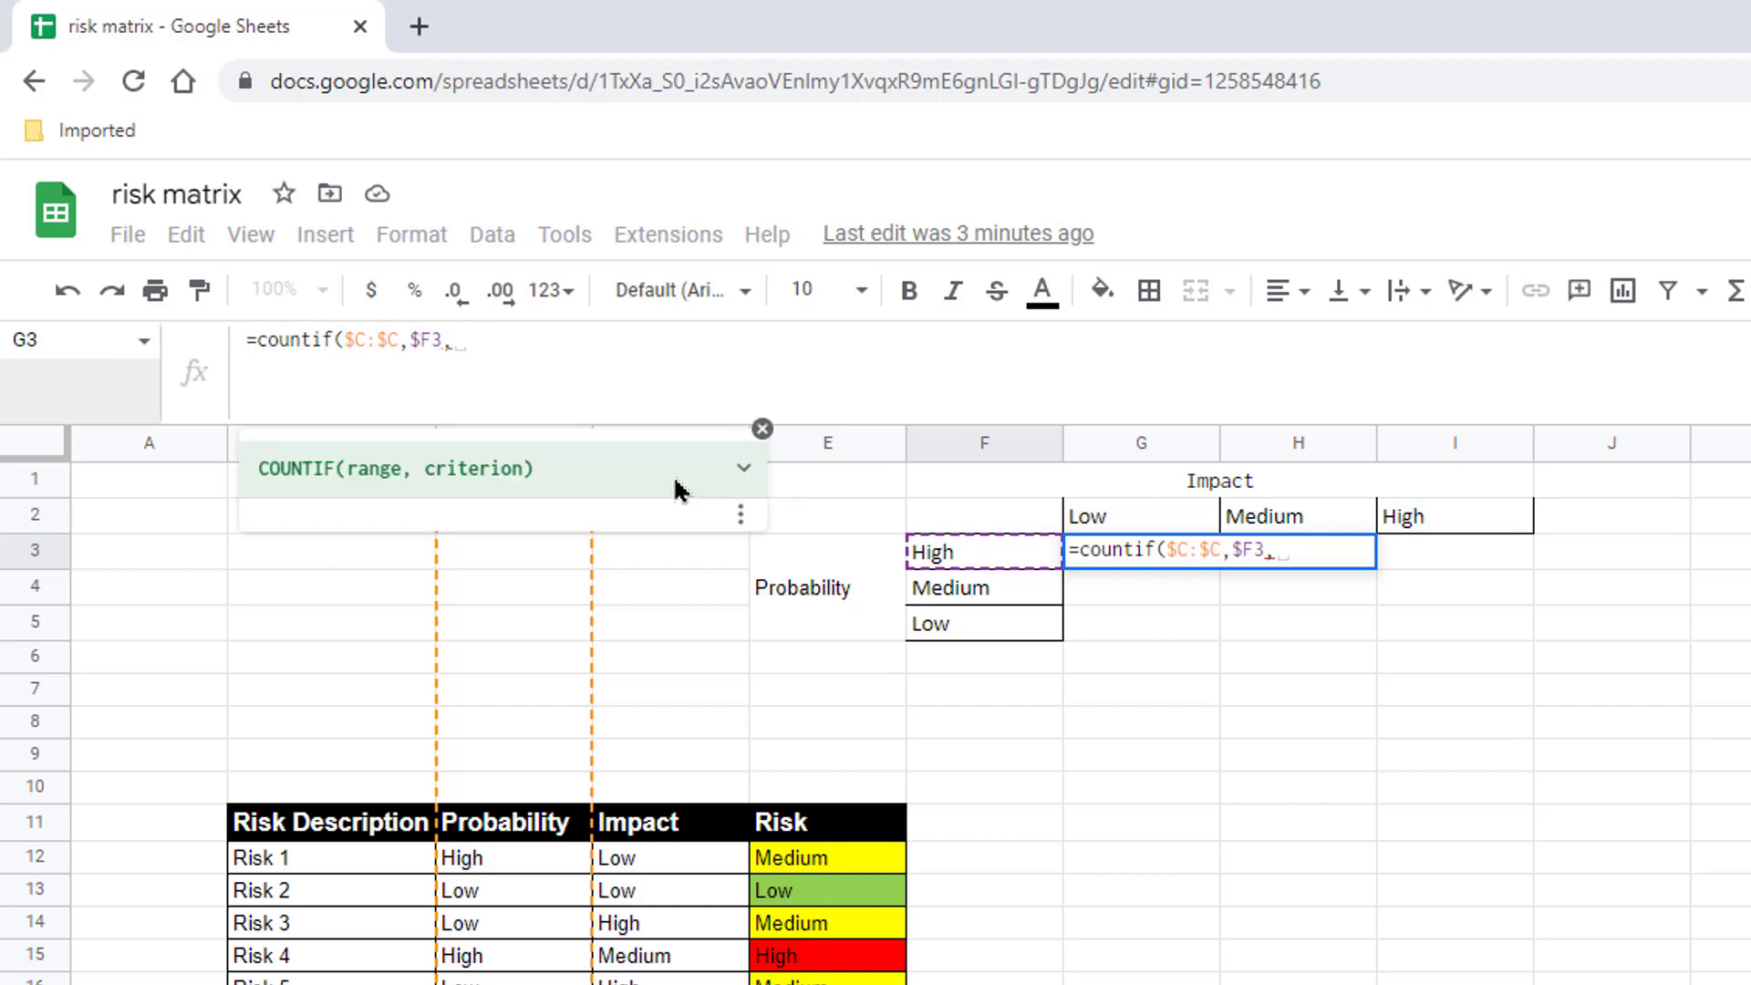
click(745, 470)
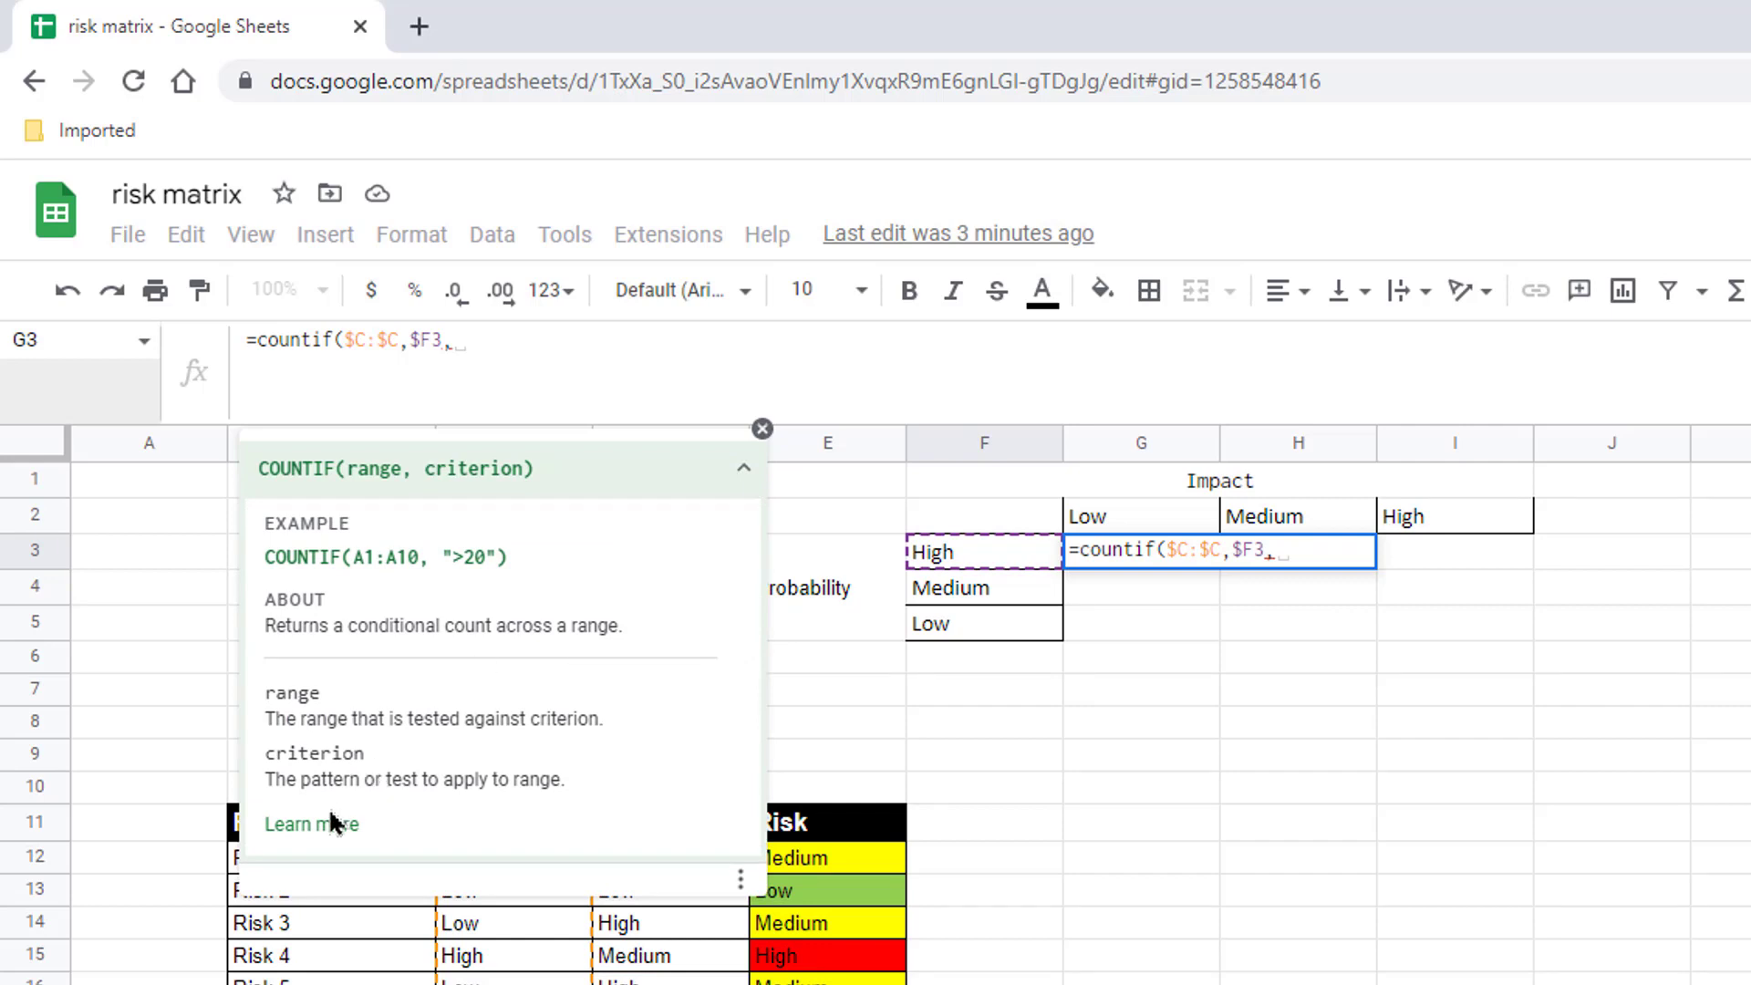
click(761, 431)
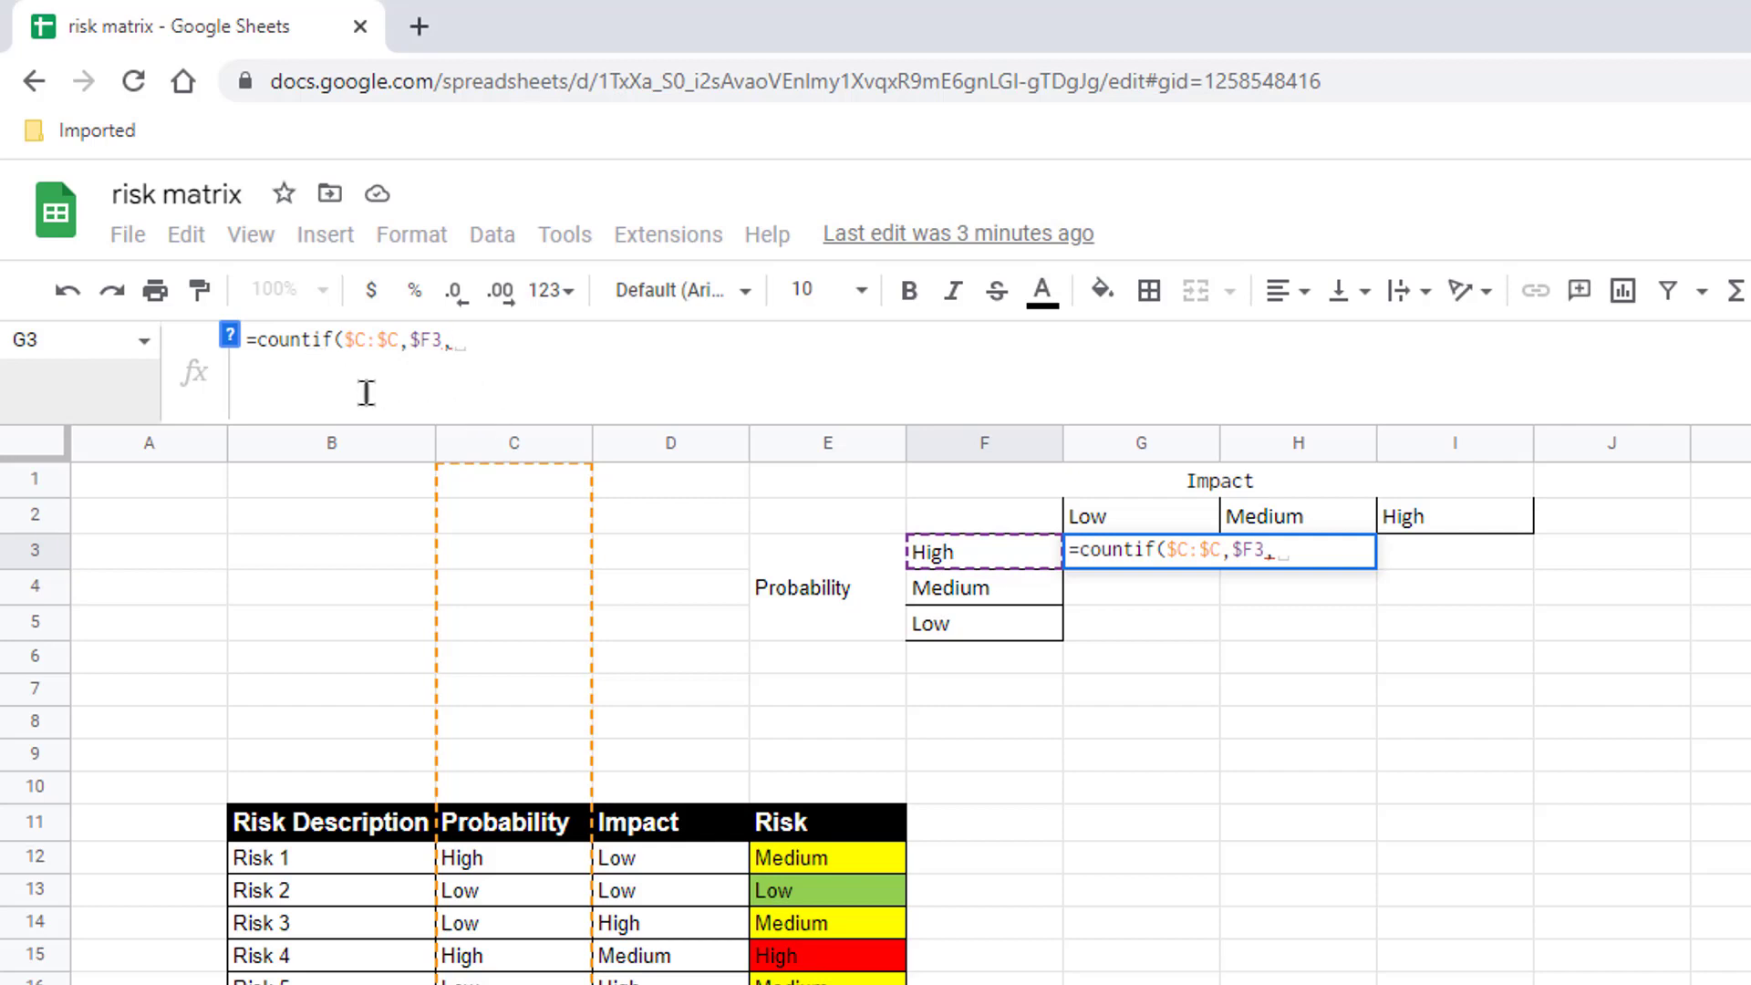
click(334, 339)
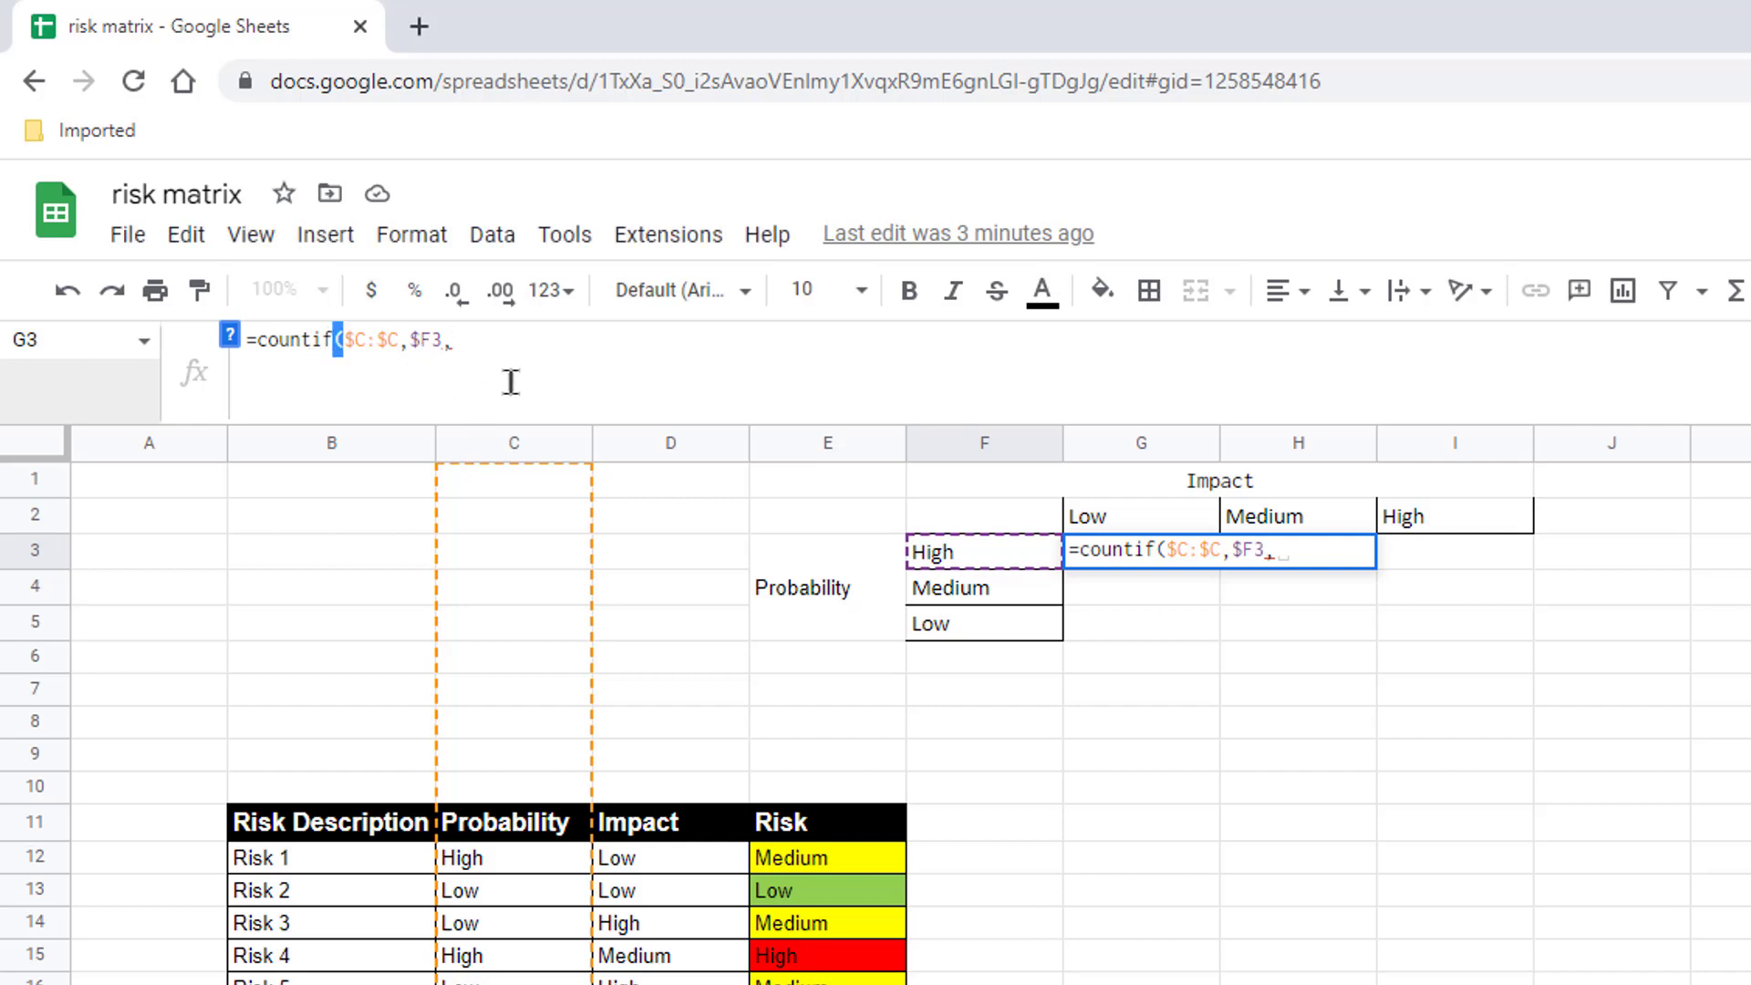
text(s)
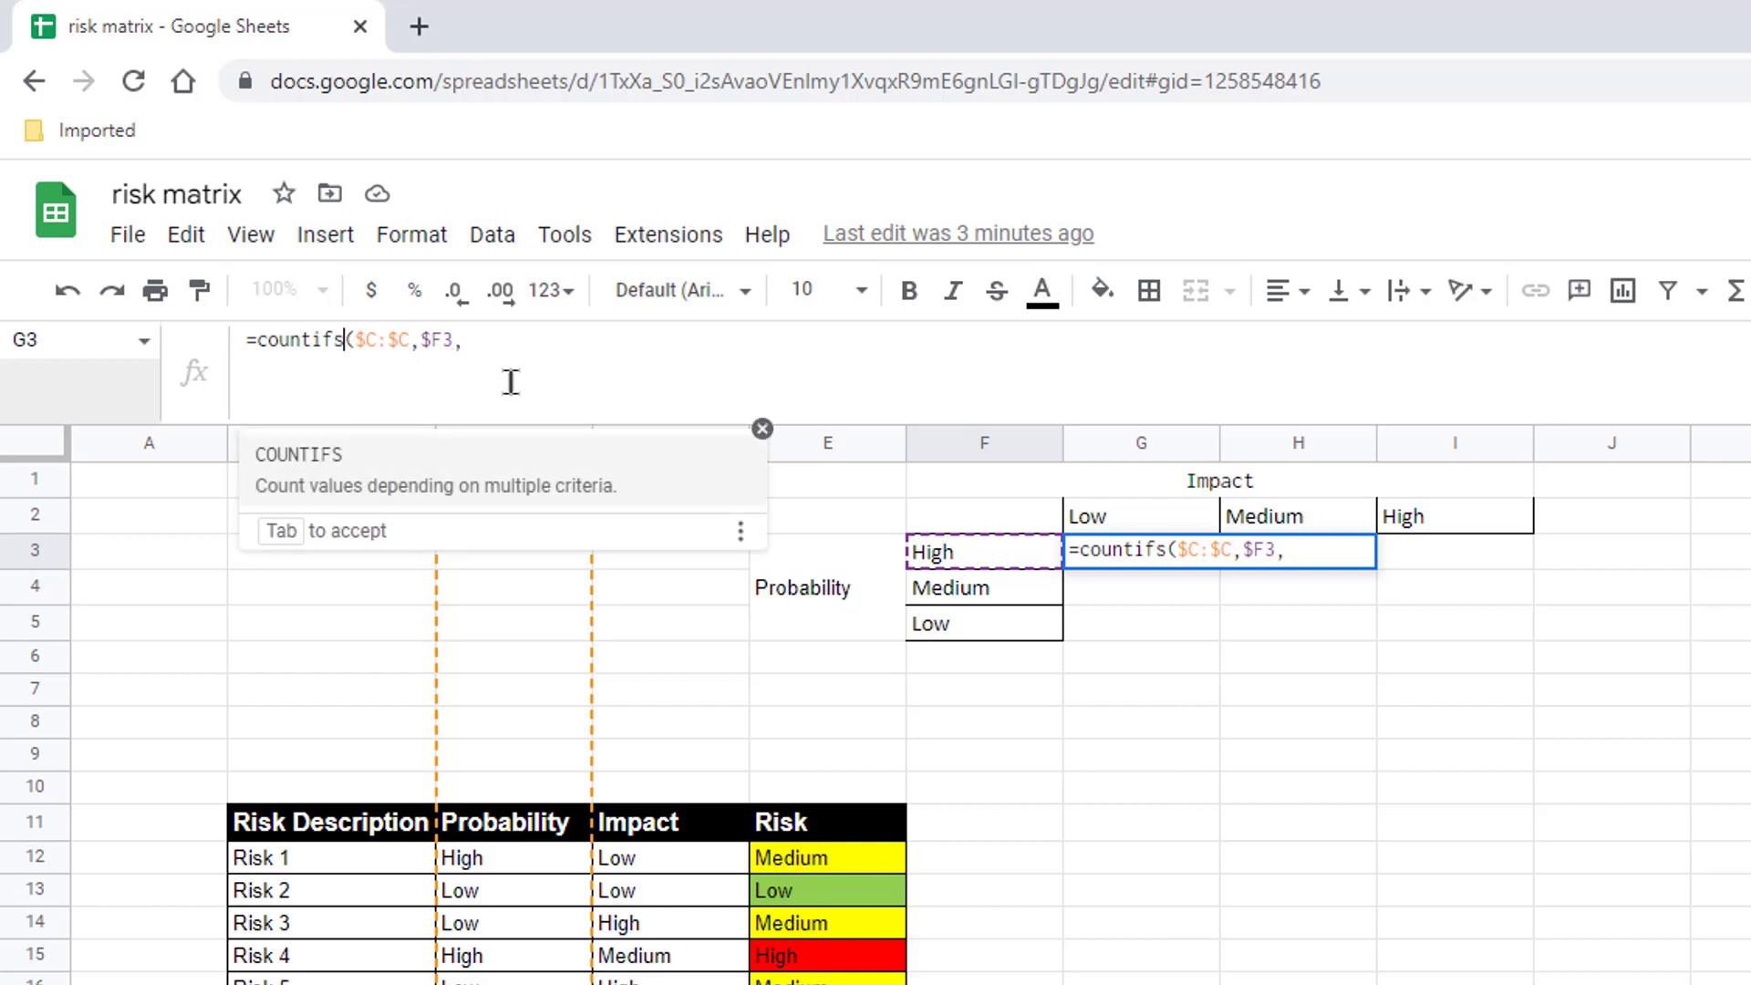
key(Tab)
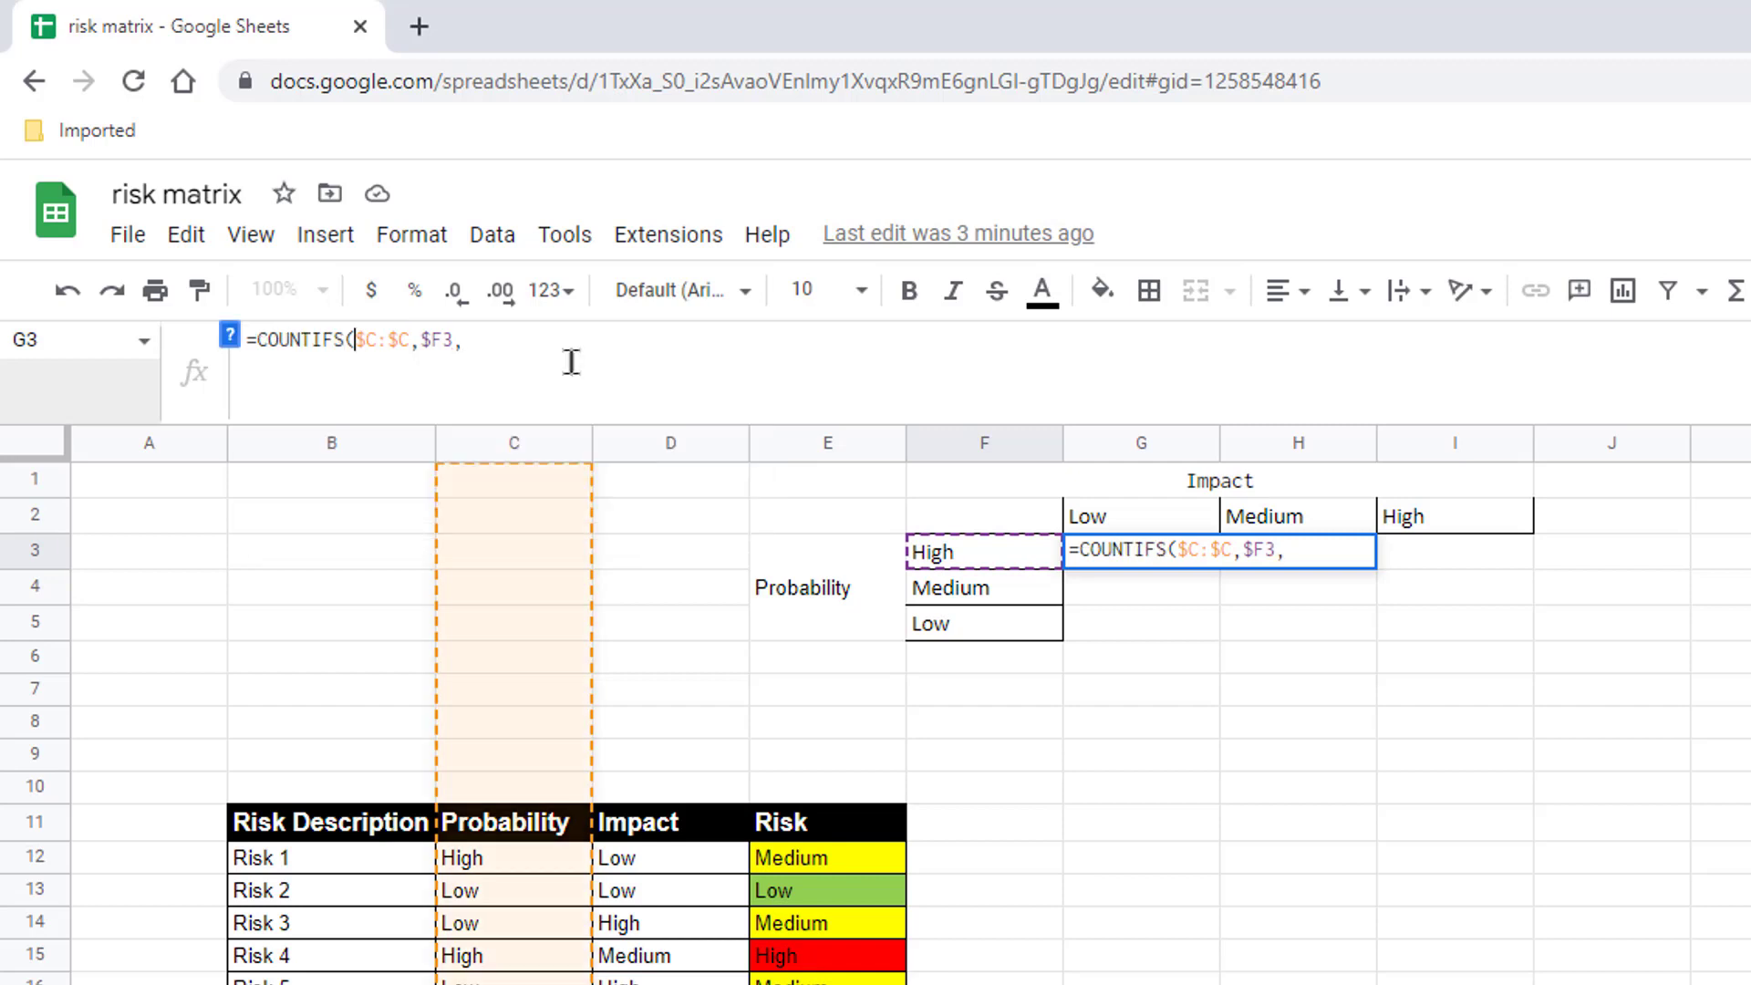
click(229, 336)
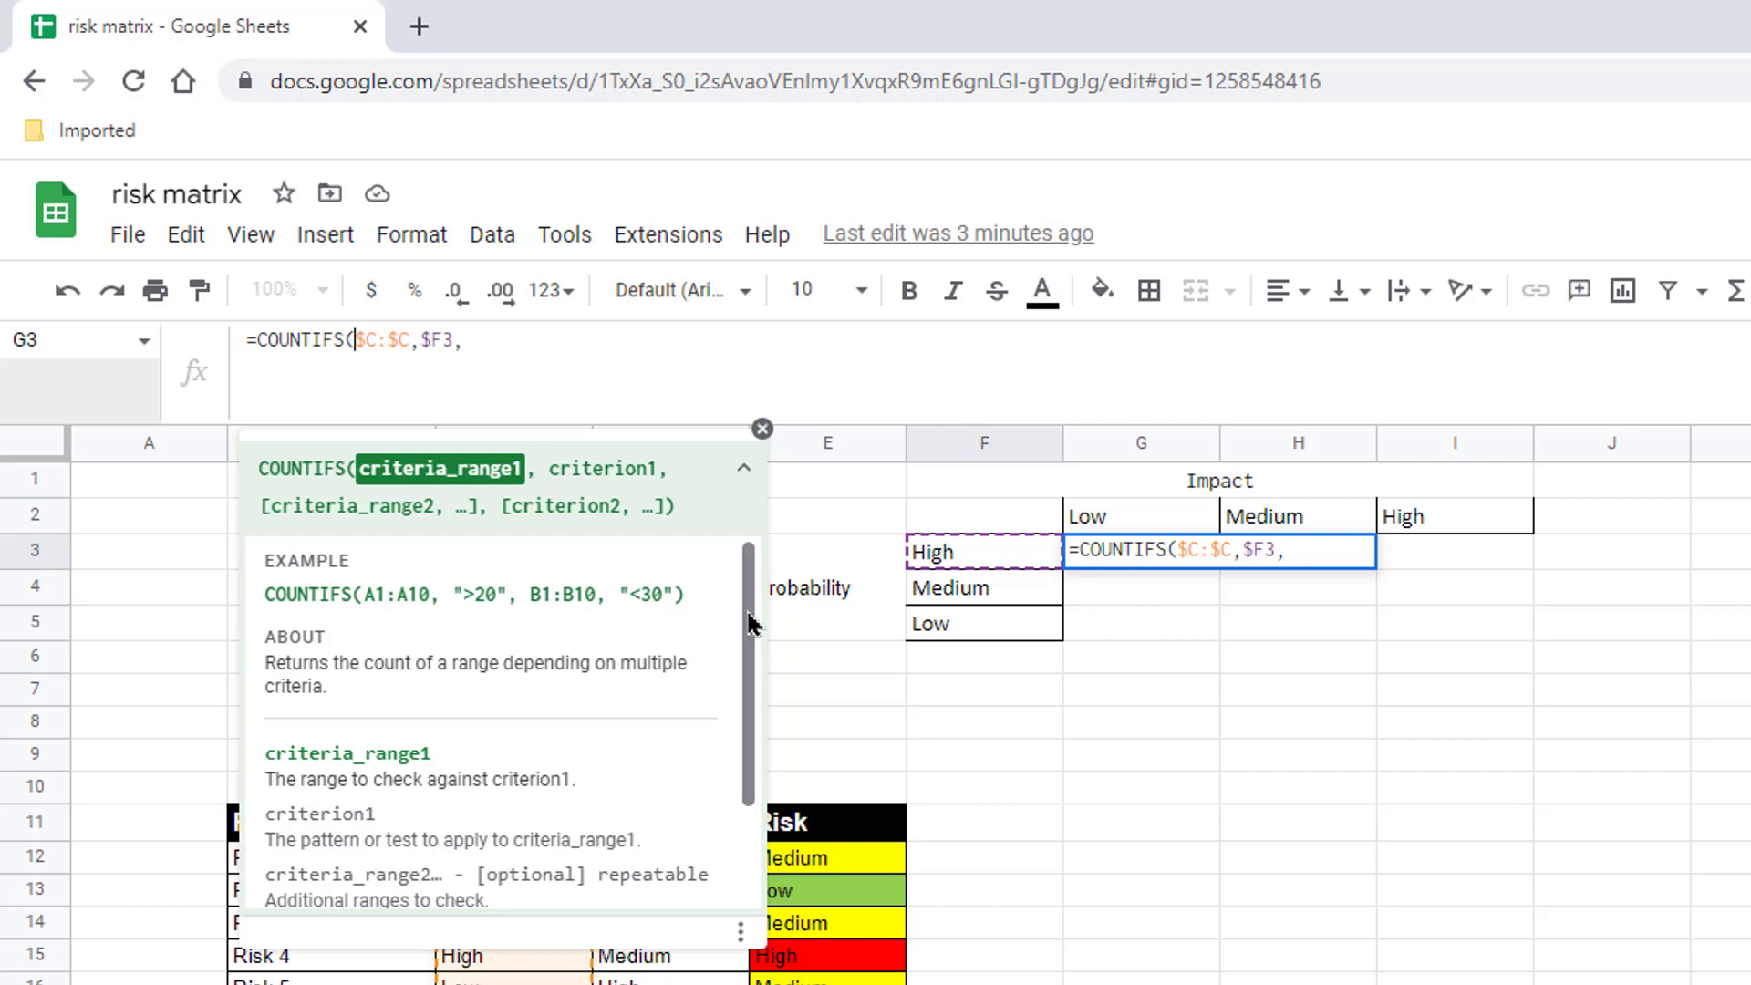
scroll(729, 795, down, 1)
scroll(730, 784, up, 2)
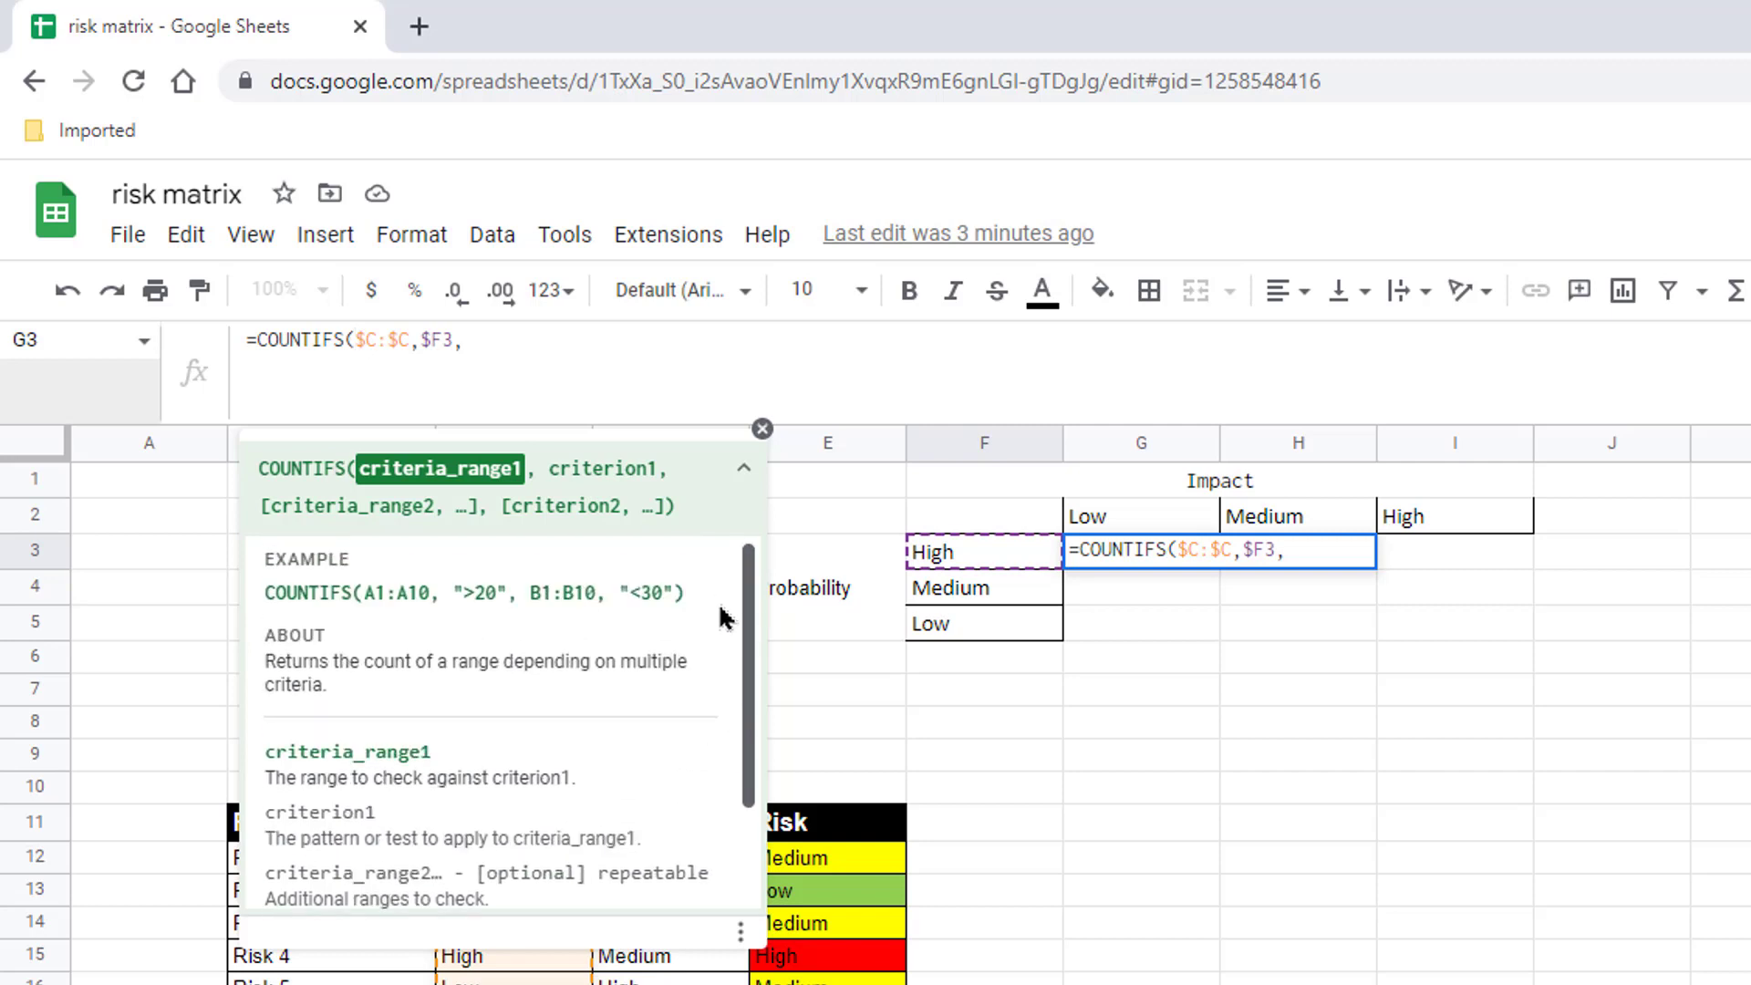
click(744, 467)
click(762, 430)
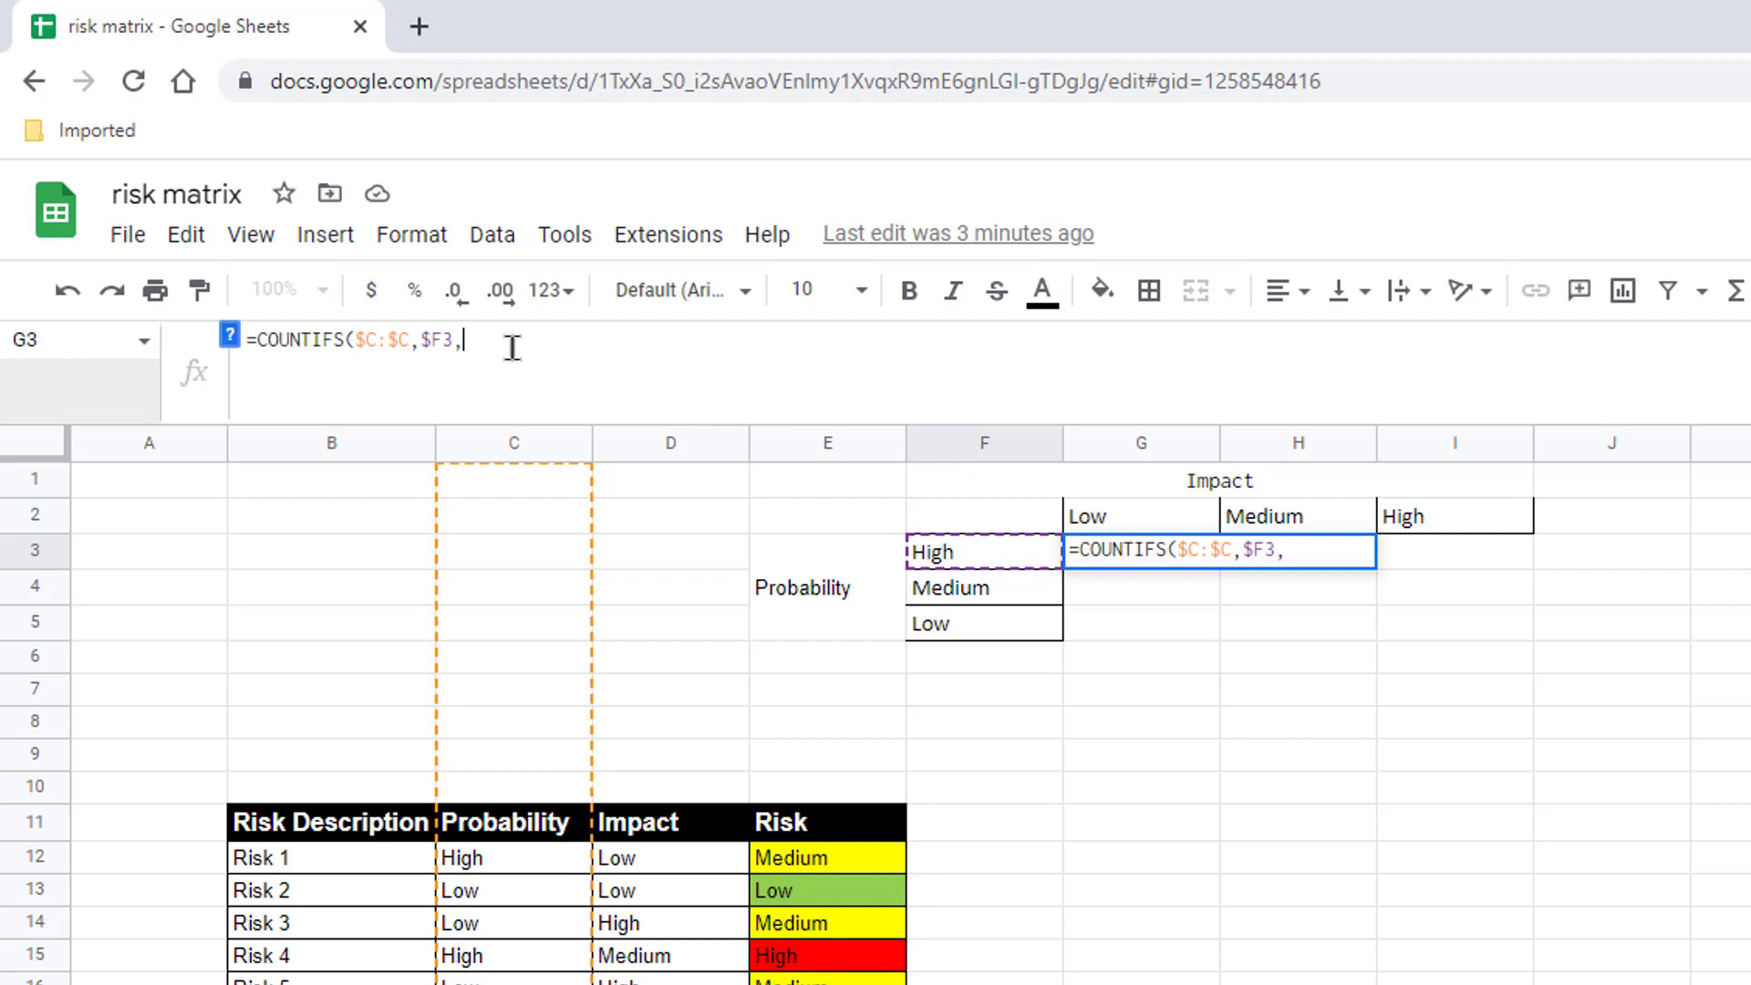
Add the impact criteria so G3 reads =COUNTIFS($C:$C,$F3,$D:$D,G$2) and commit it.
click(670, 444)
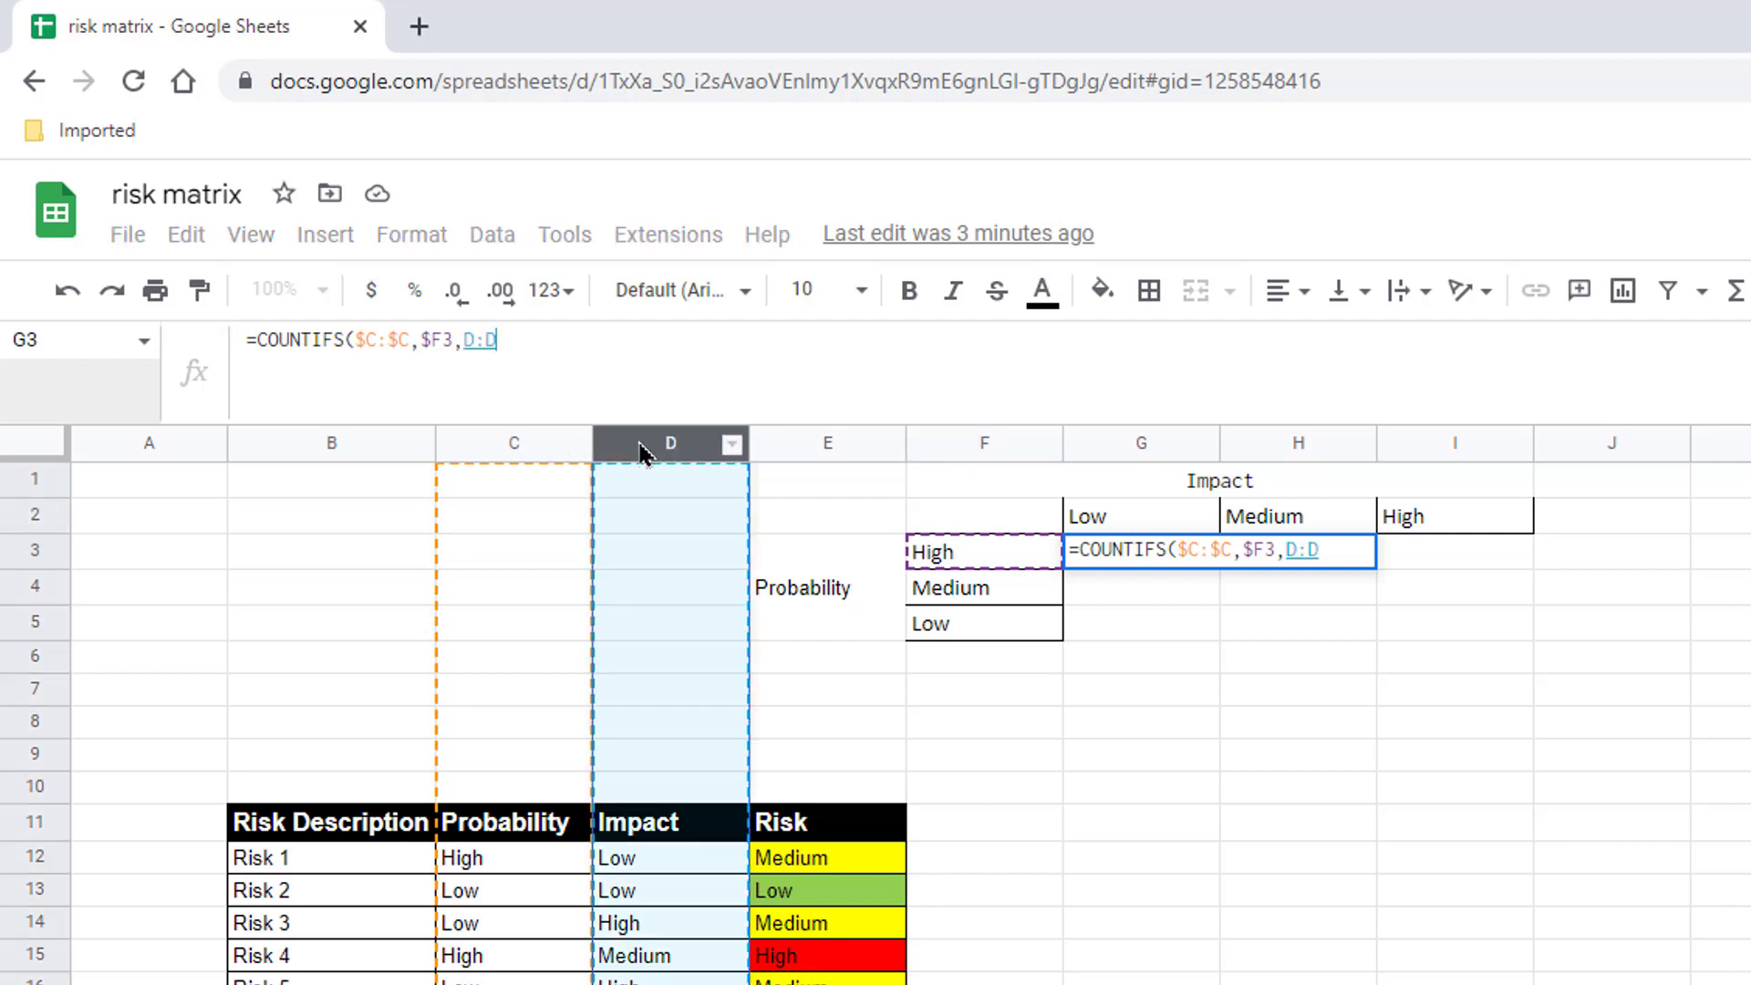
click(464, 339)
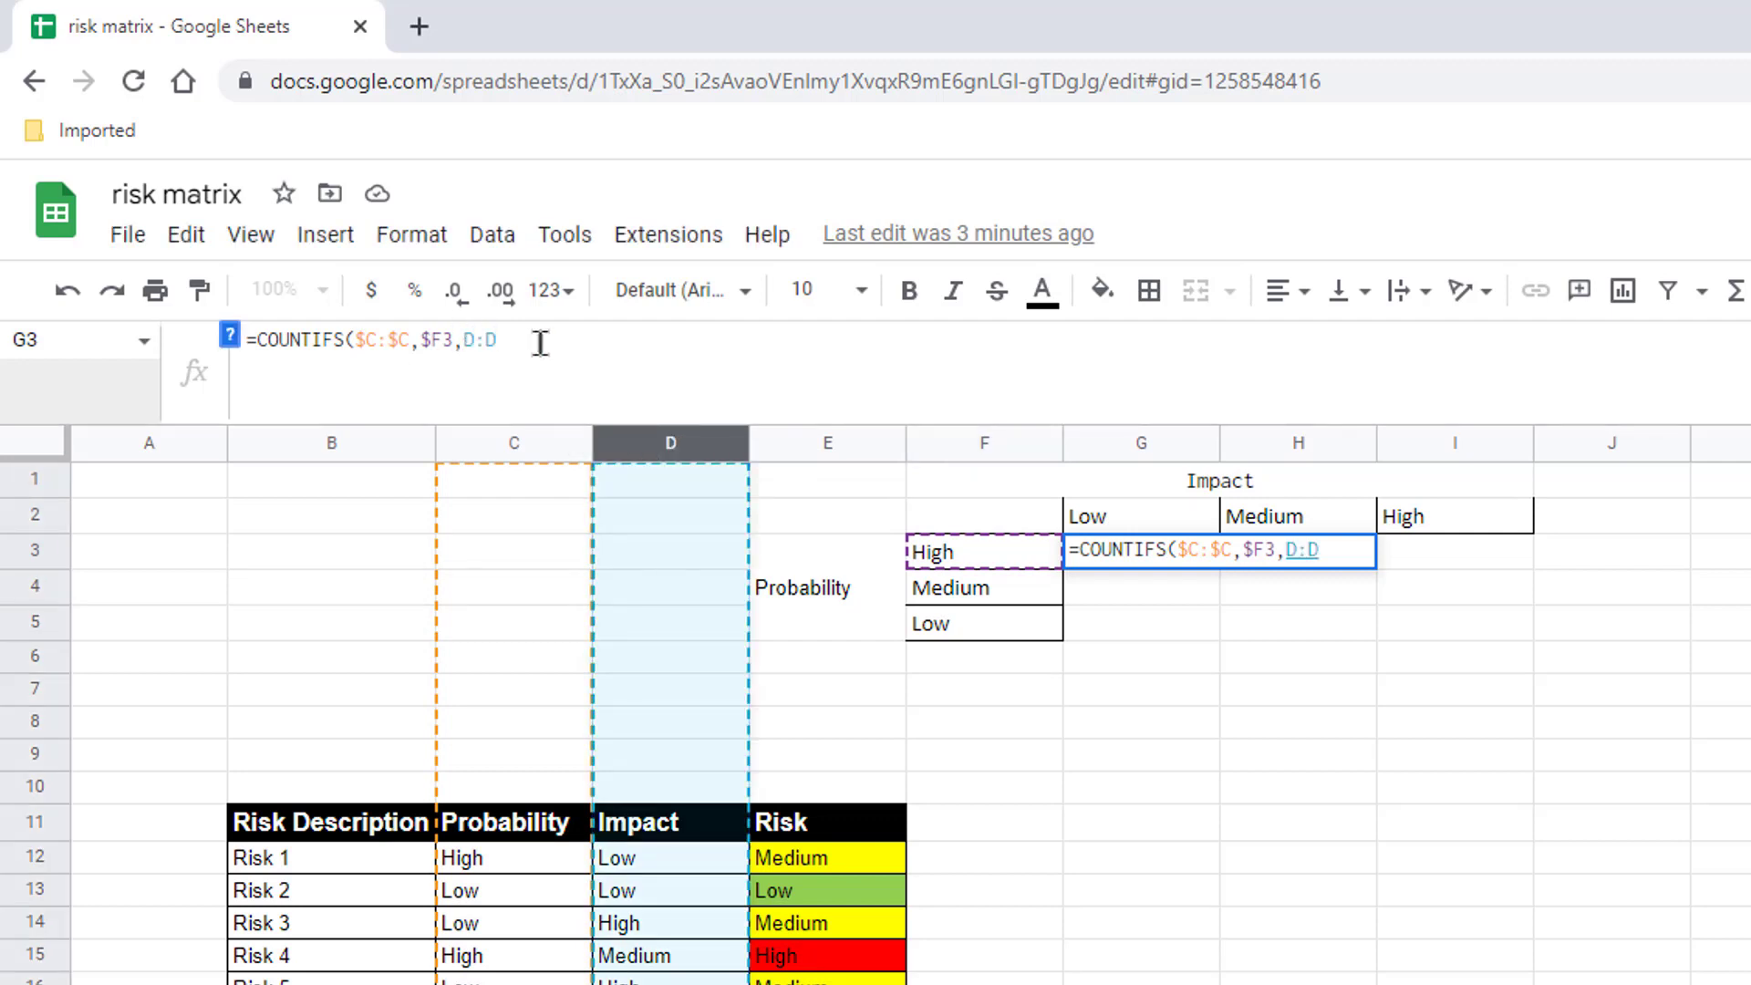
text($C)
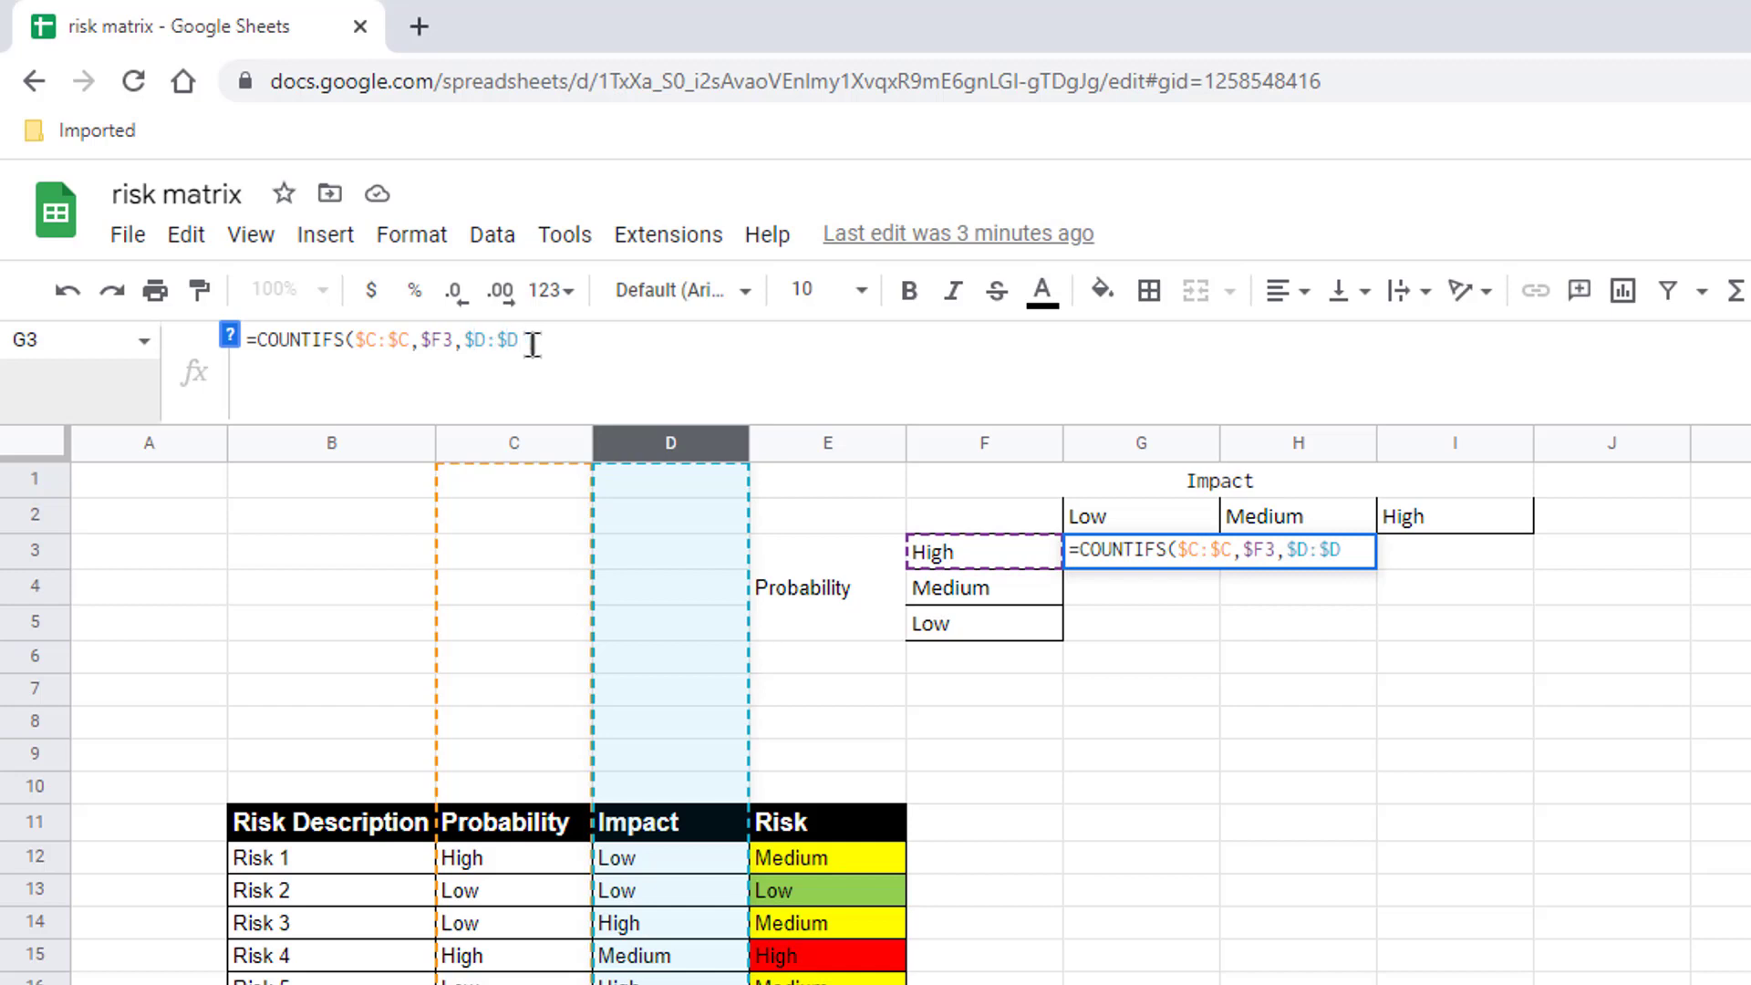
text(,)
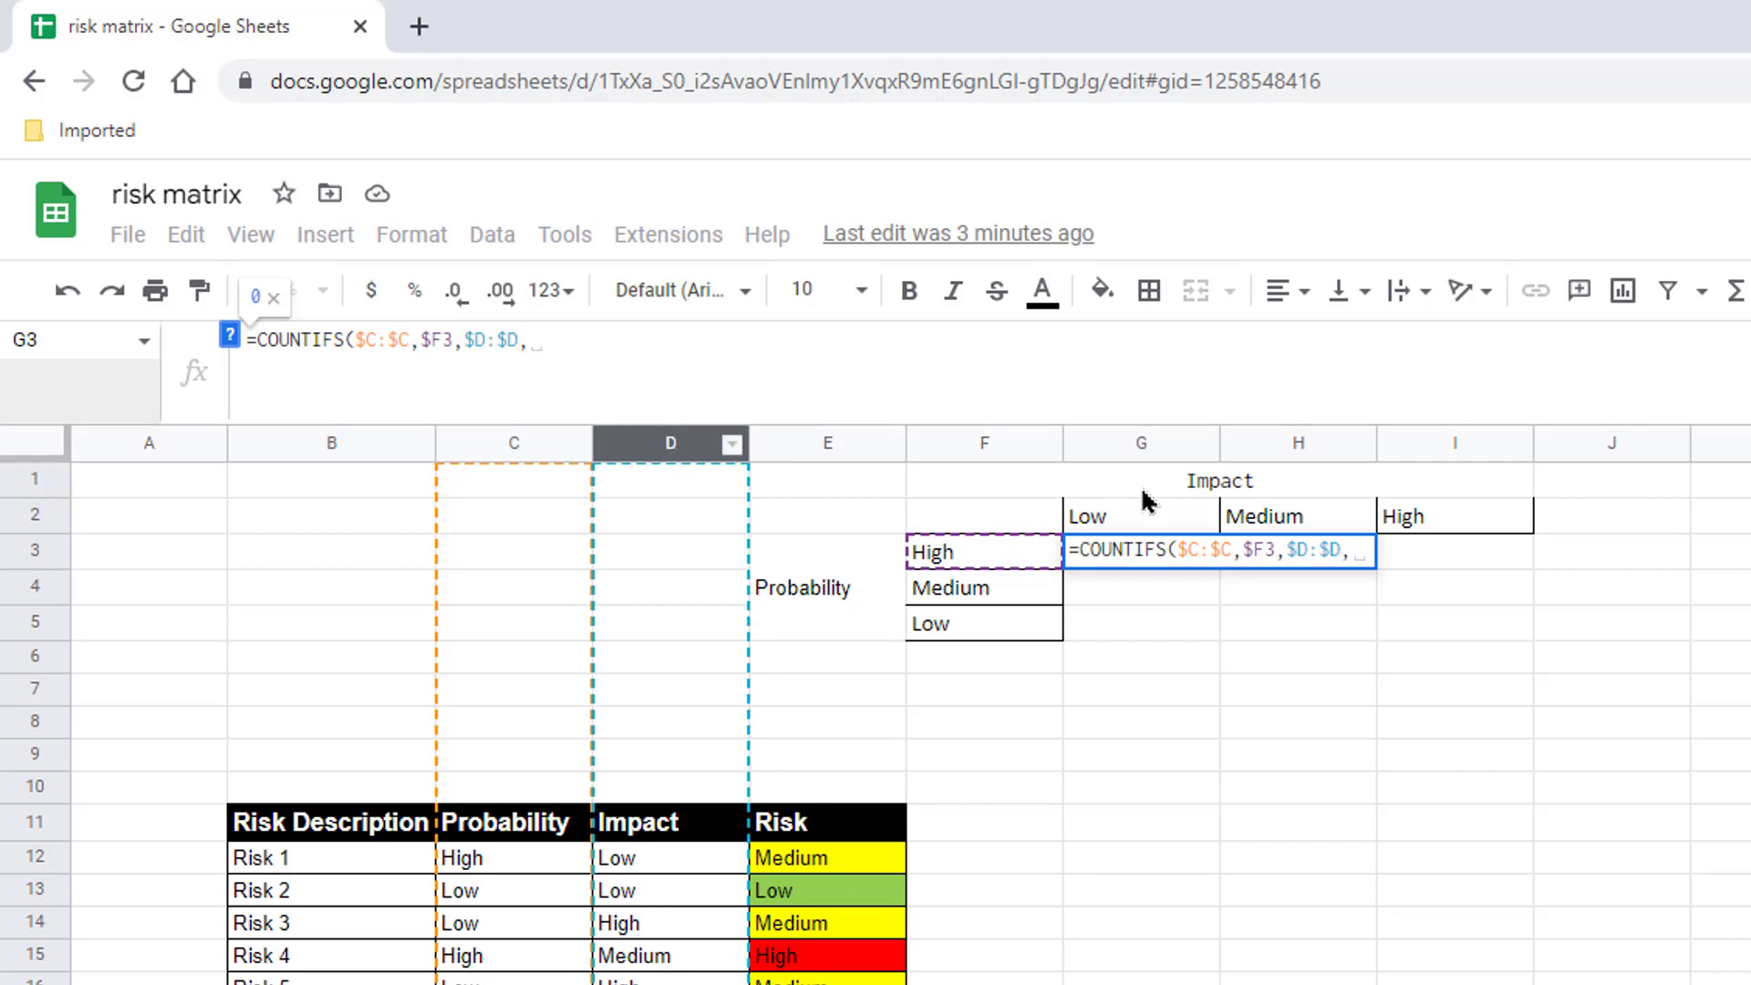
click(1108, 521)
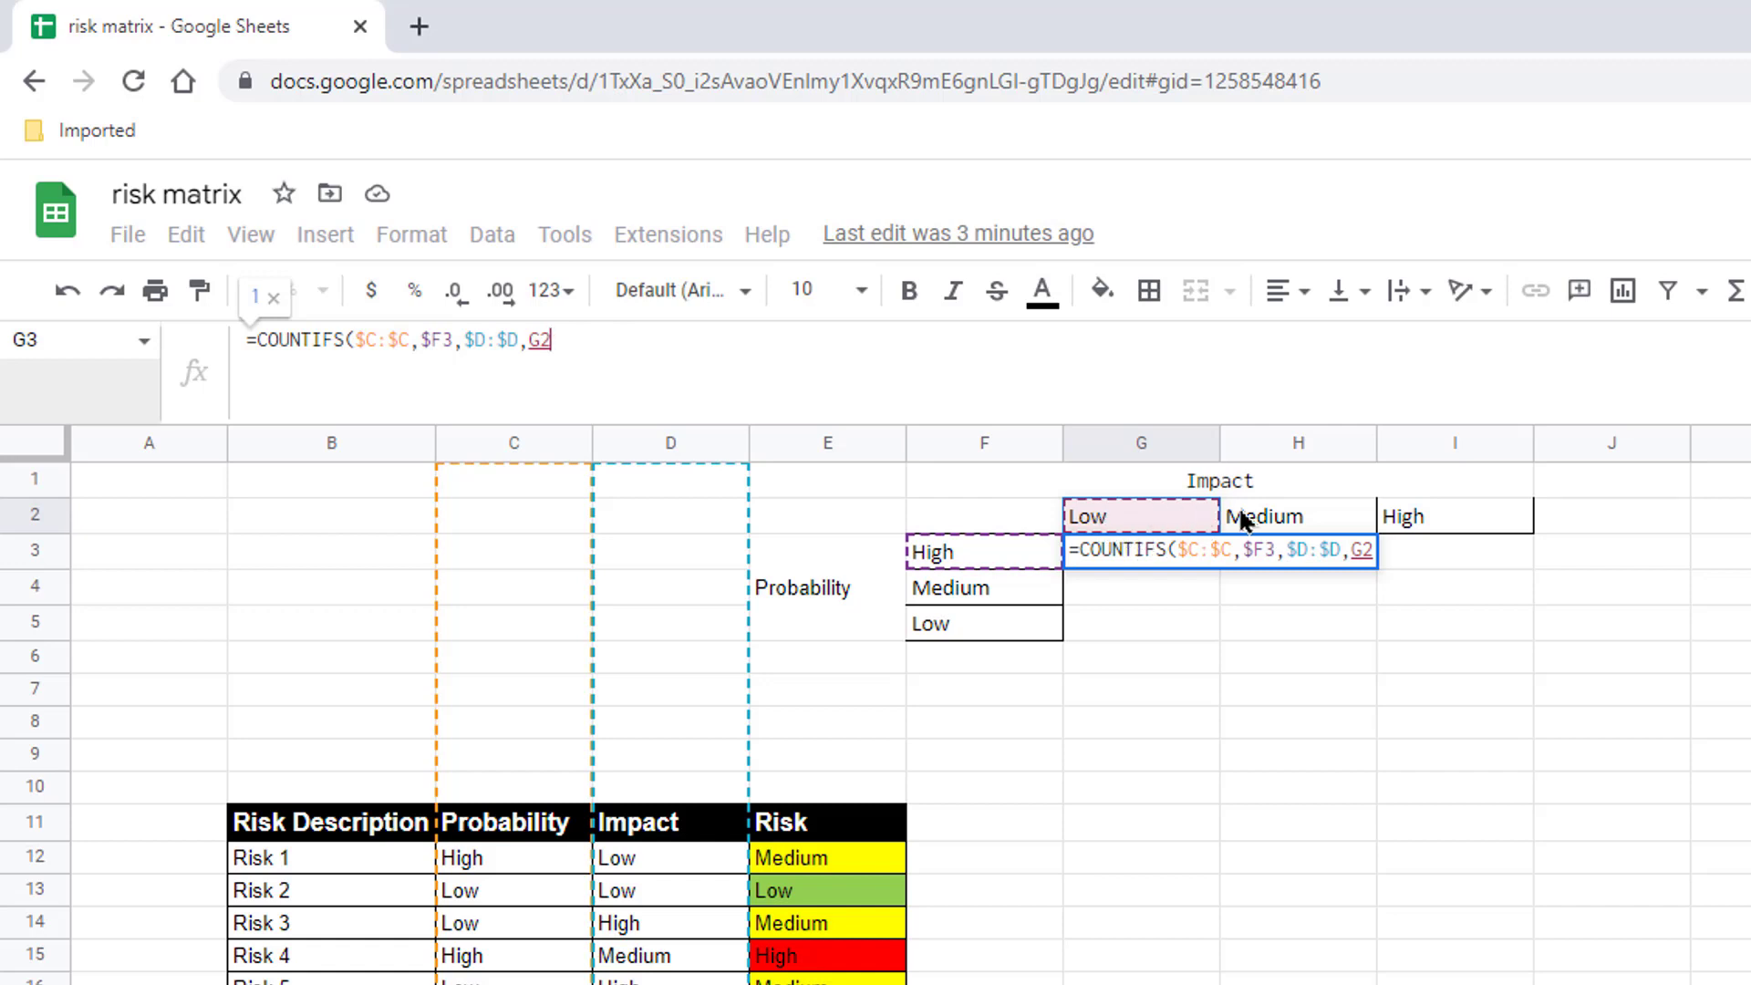
click(538, 341)
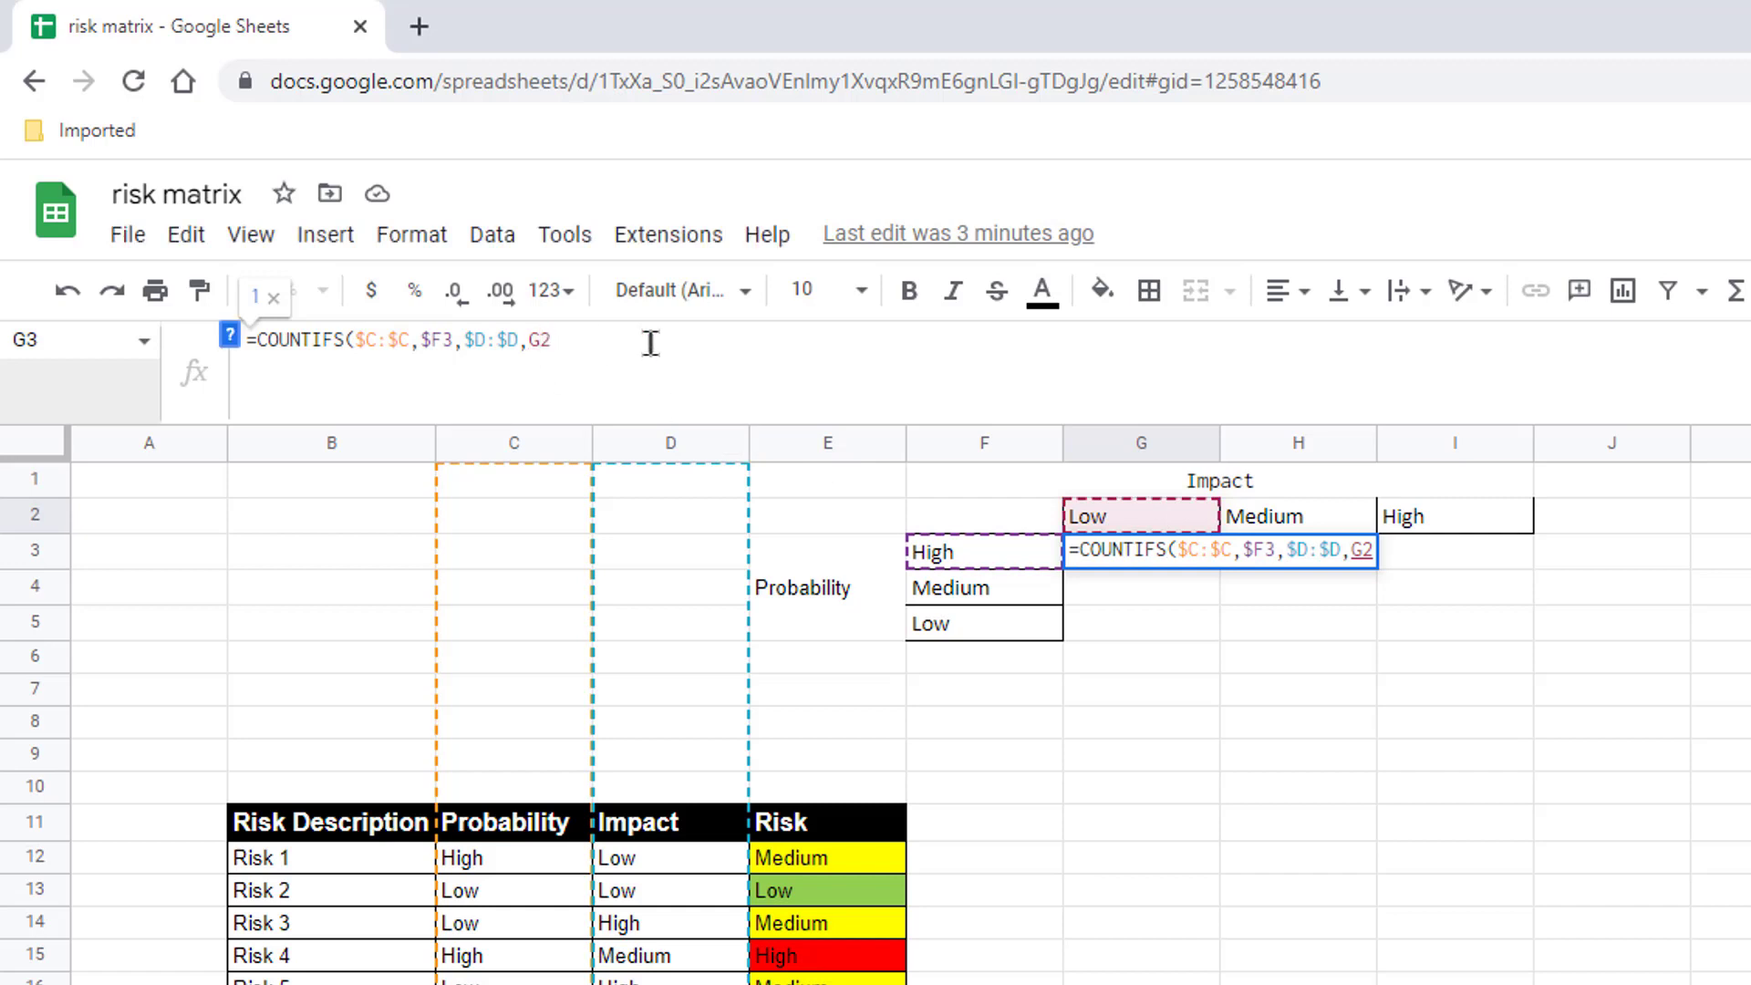
text($2)
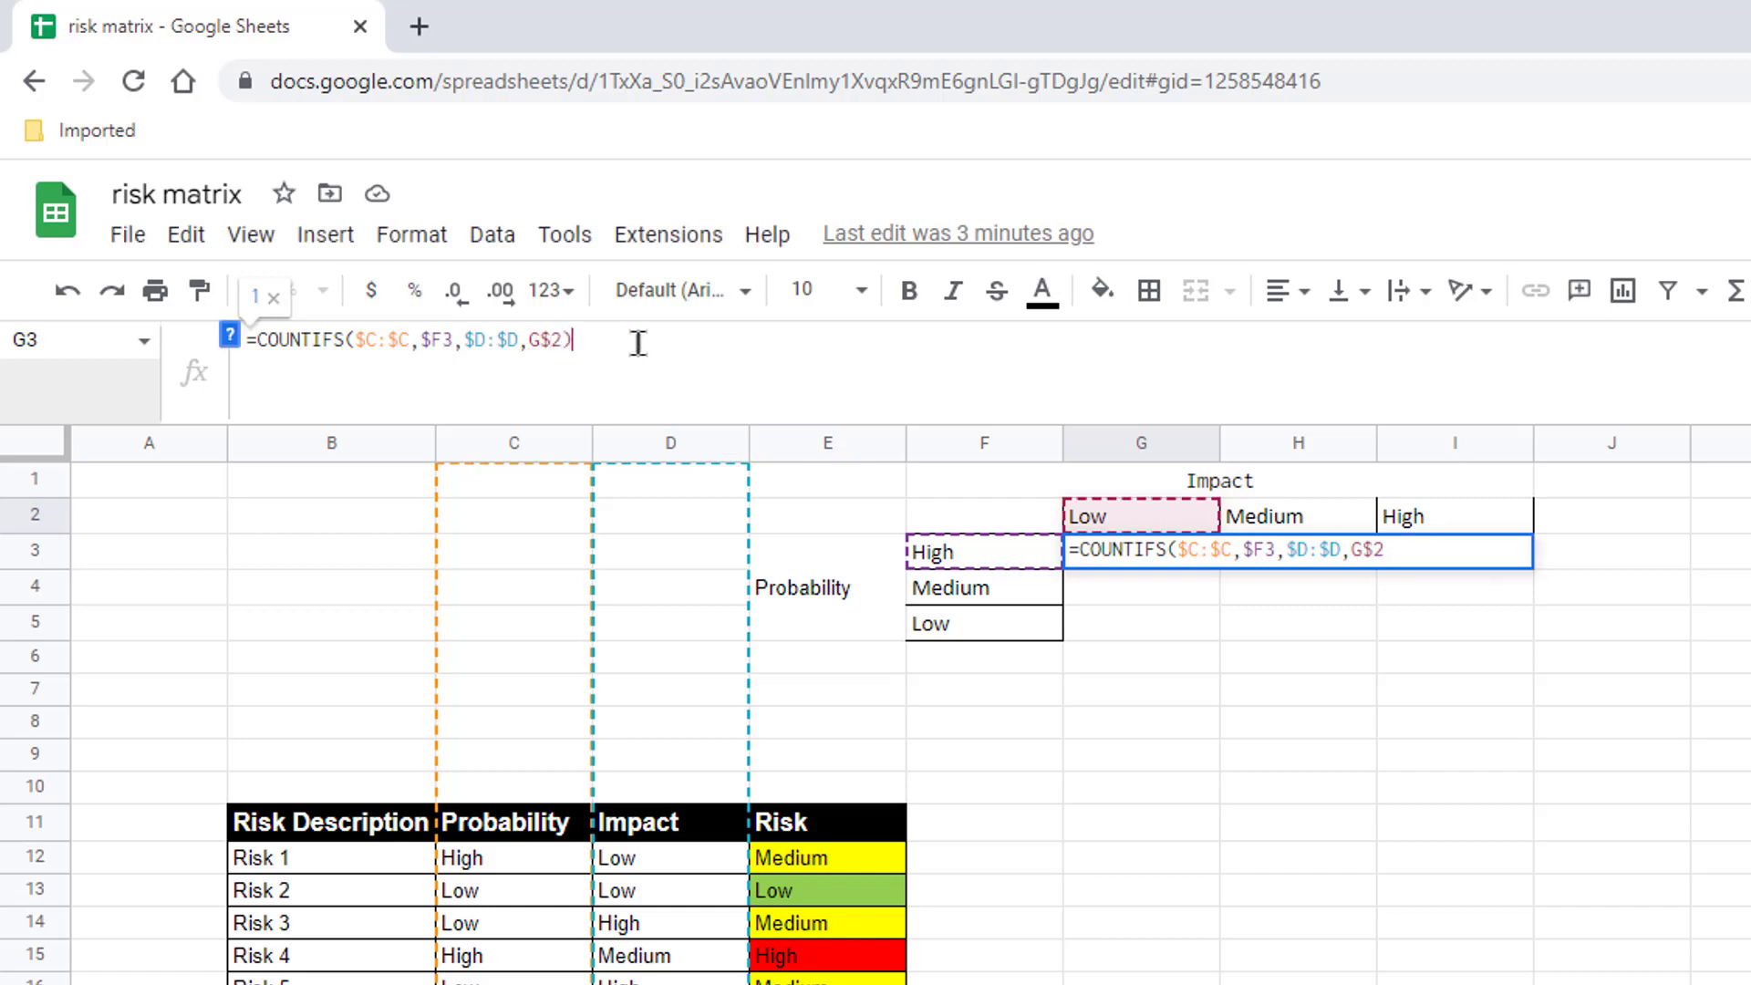
click(638, 343)
key(Return)
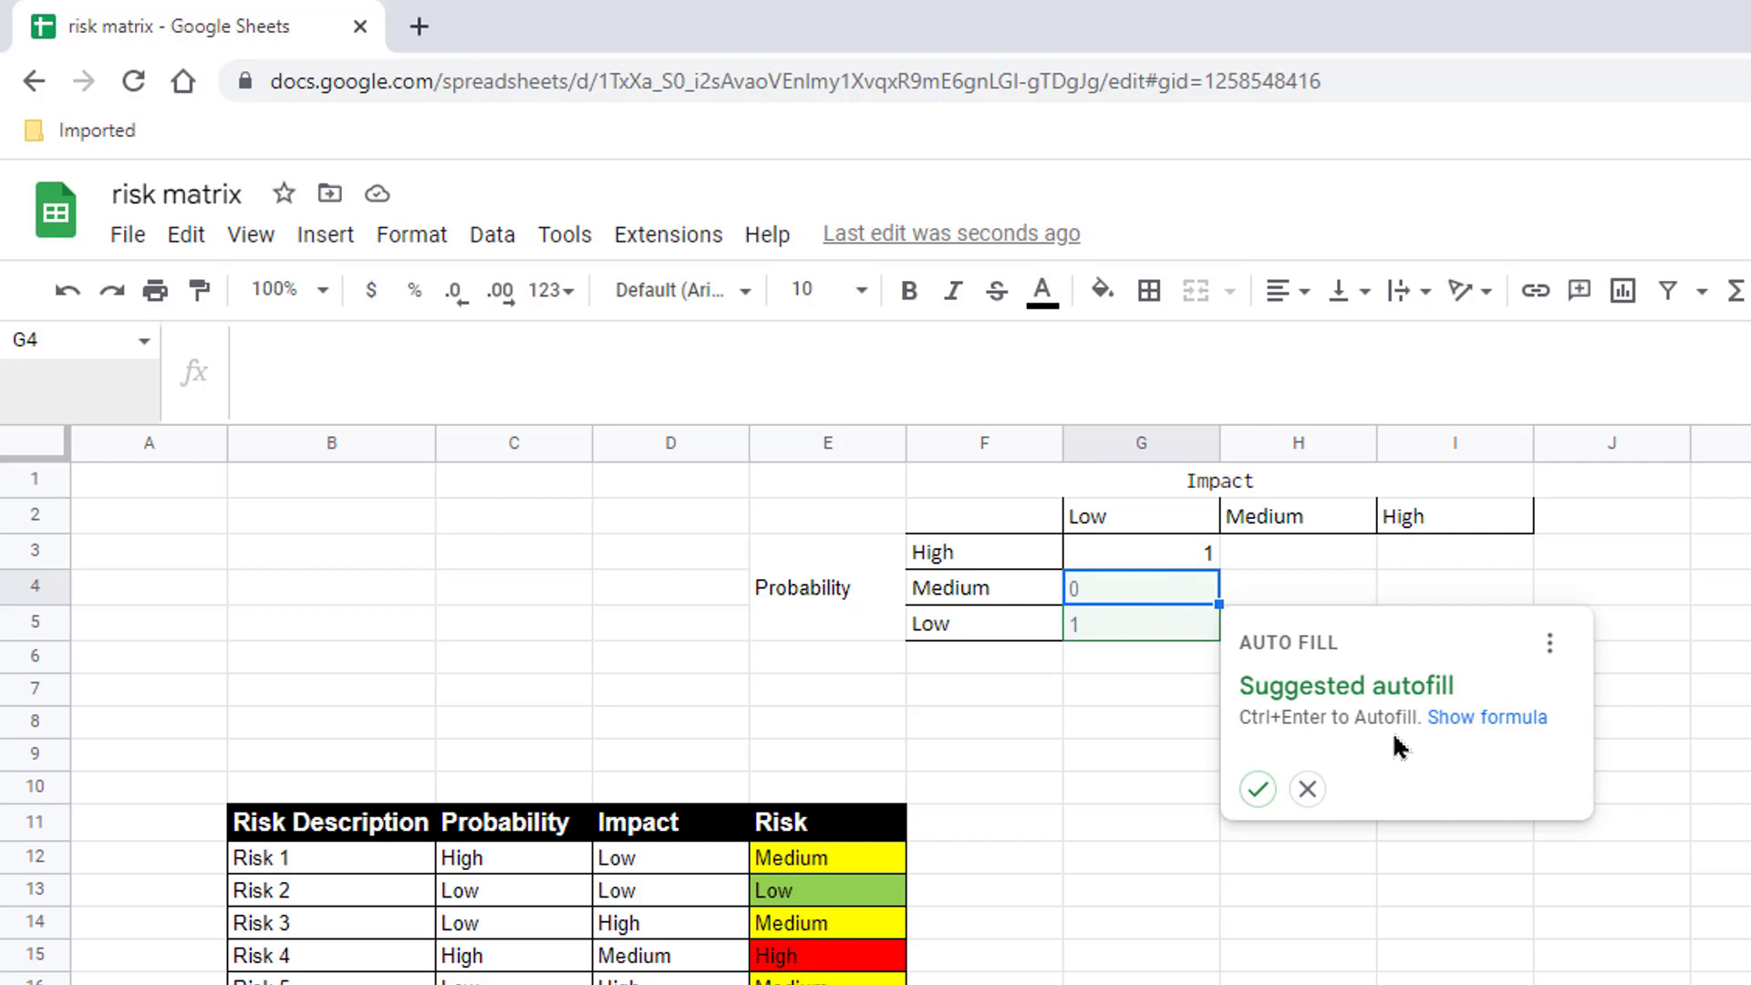
Fill the COUNTIFS formula down column G and across to I5, then inspect the I5 and H5 formulas.
click(1257, 792)
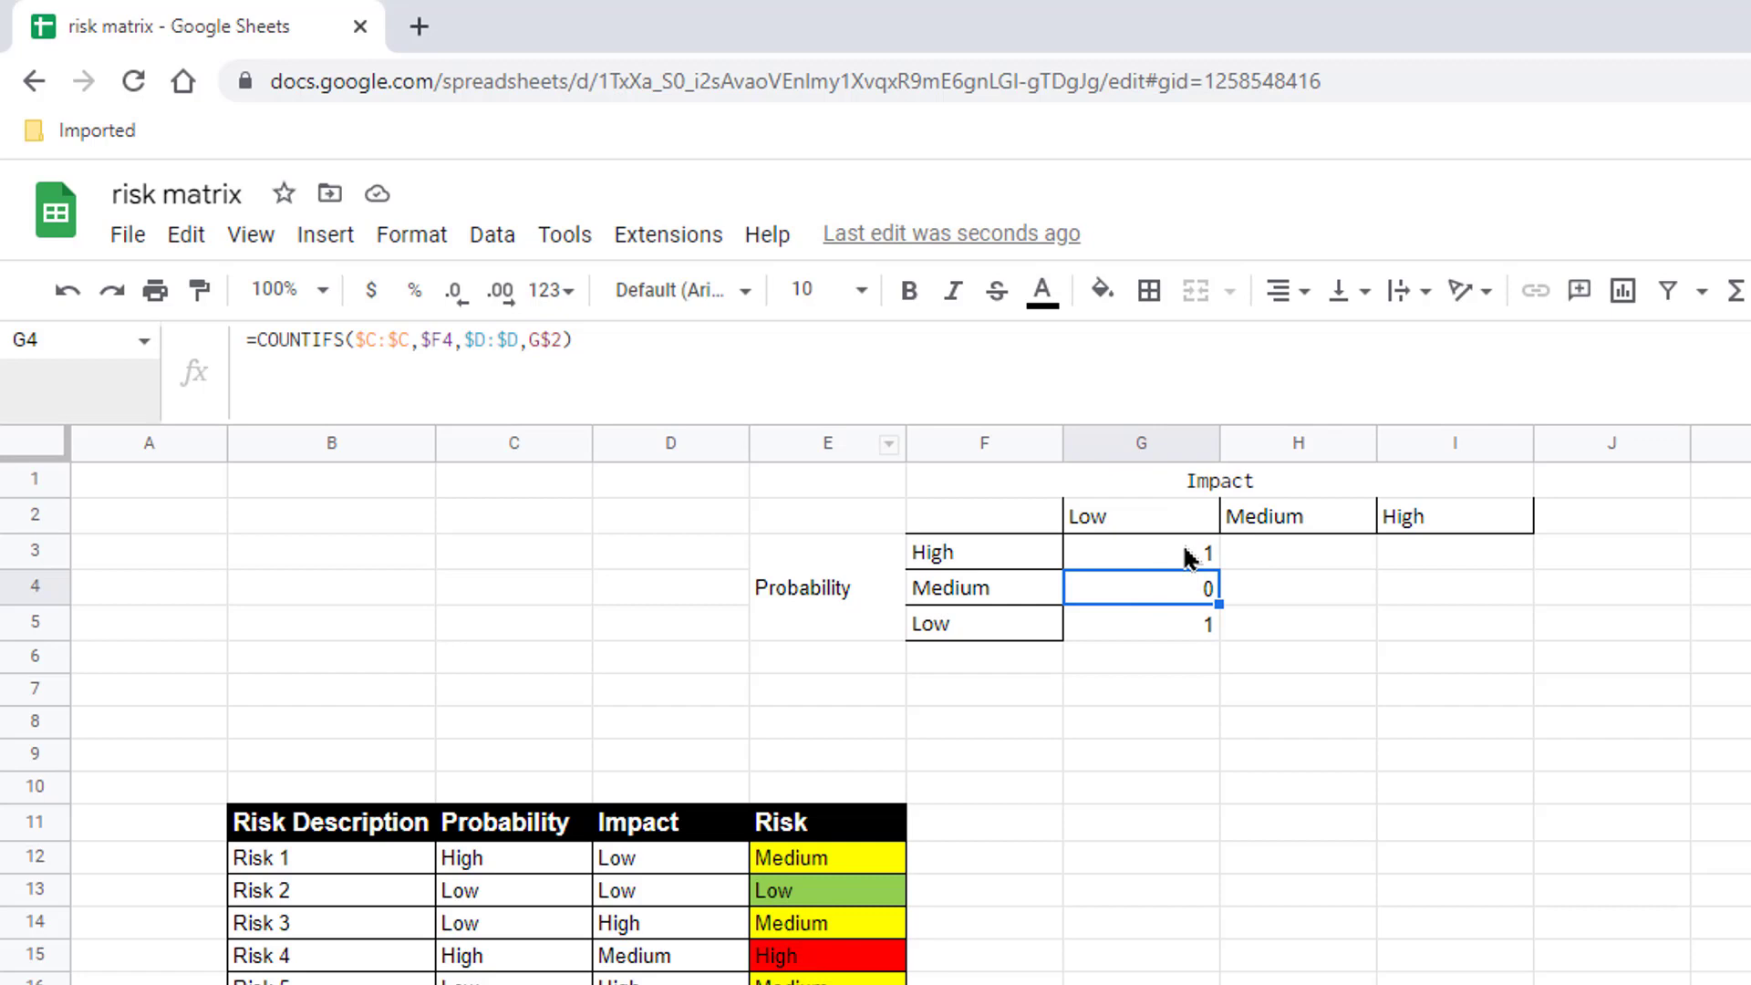
drag(1187, 558, 1485, 644)
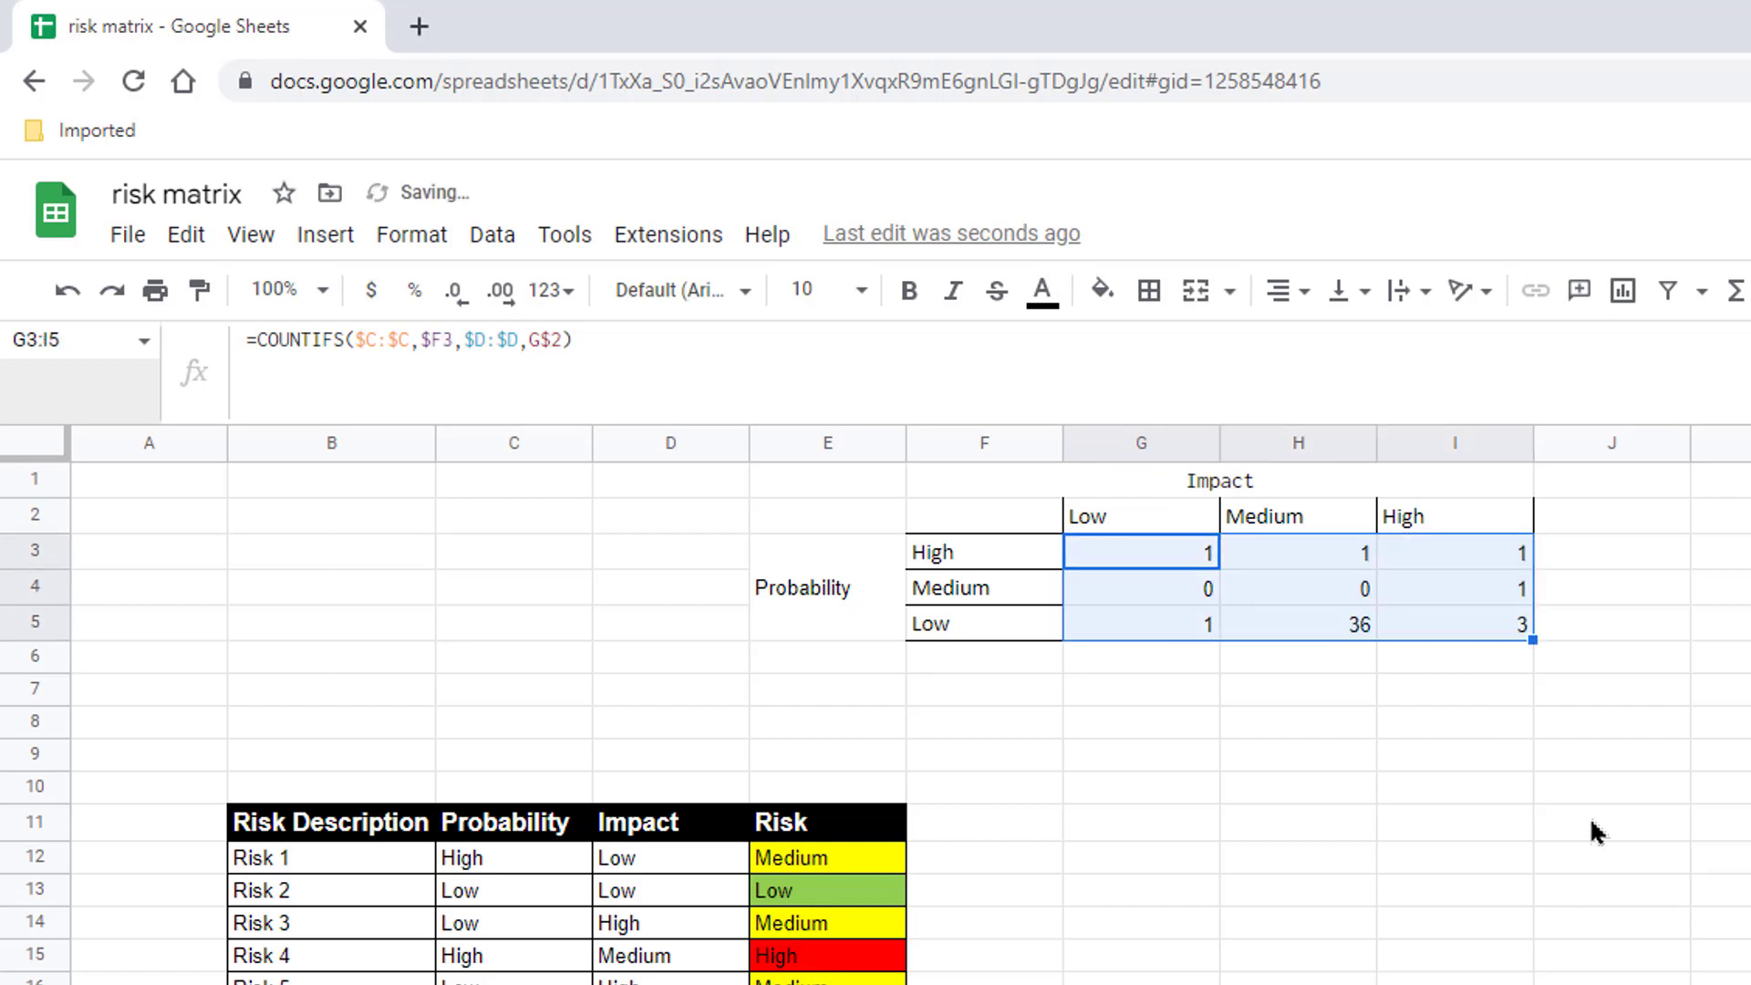
click(1462, 635)
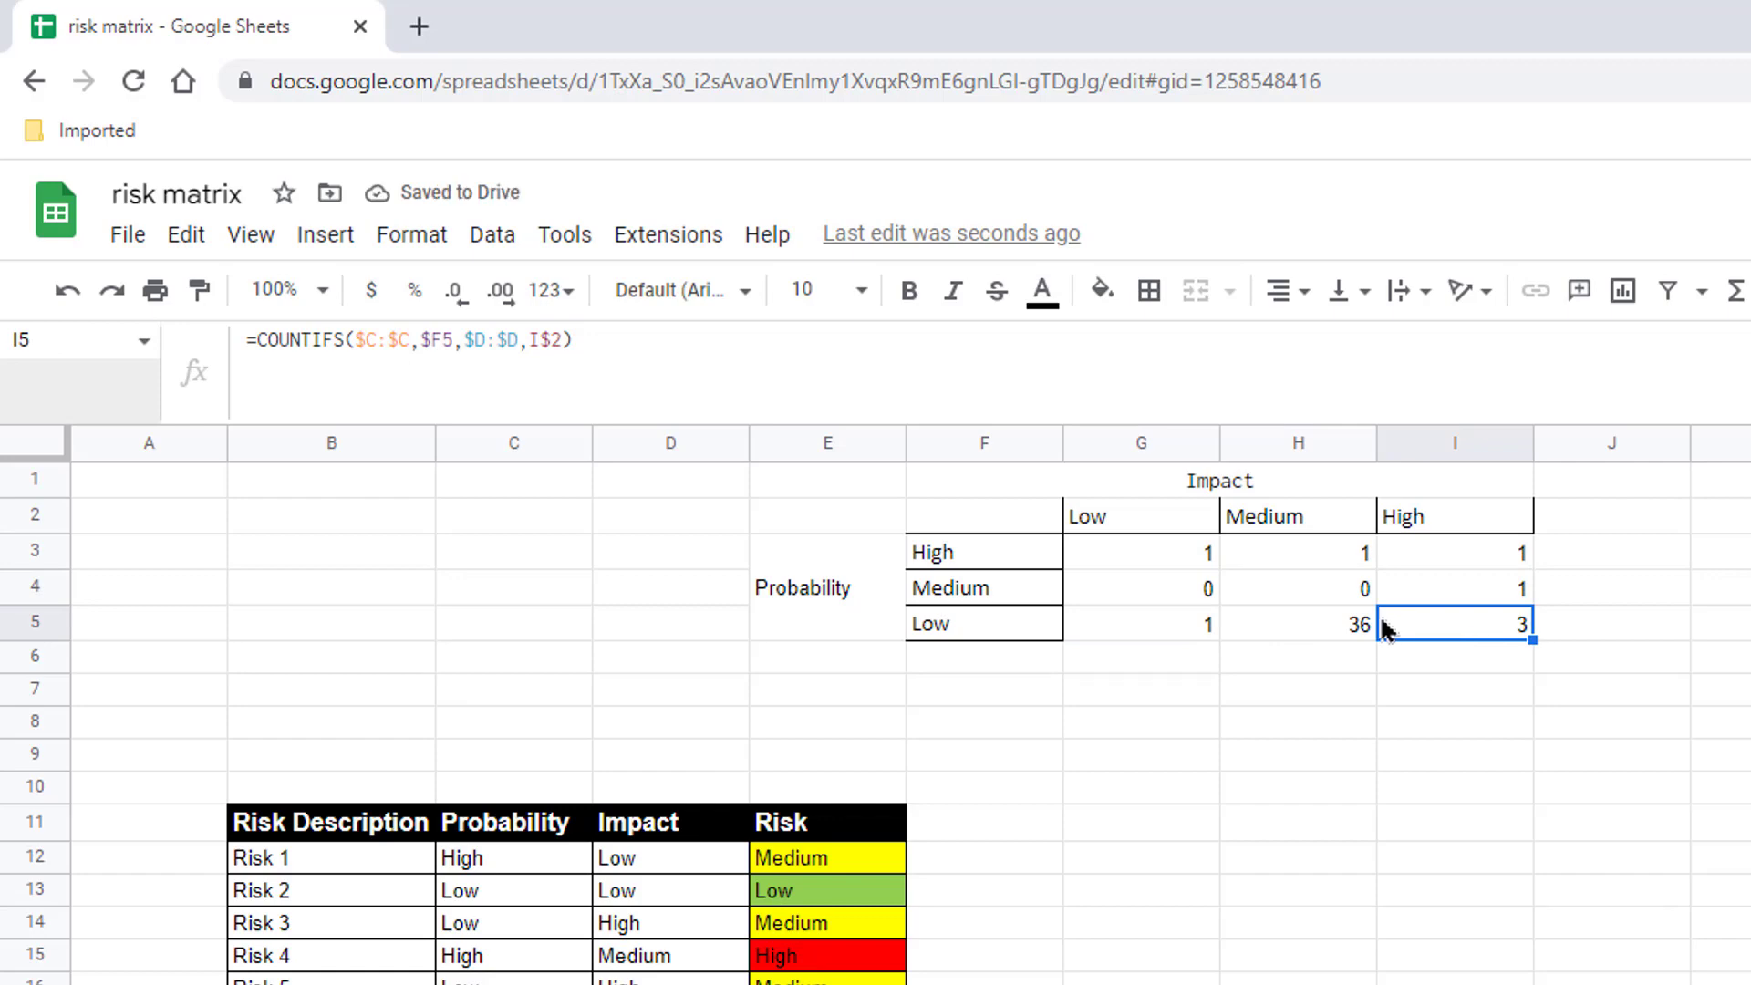
click(1326, 629)
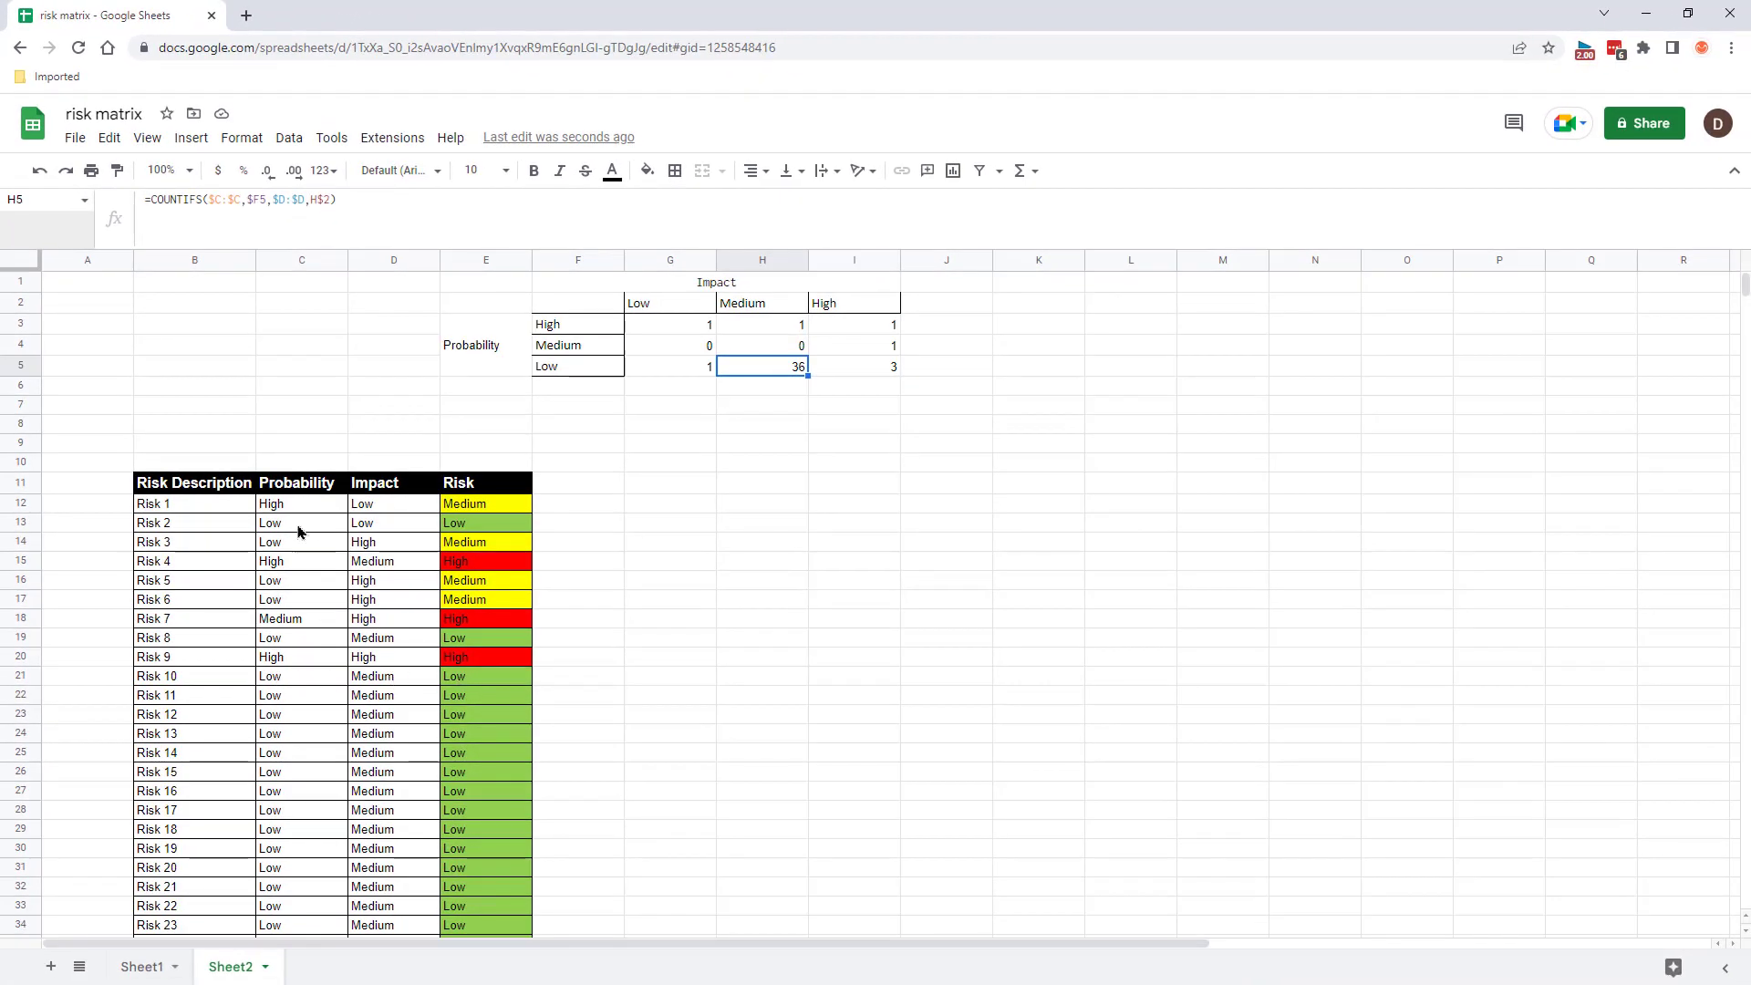
drag(456, 675, 483, 725)
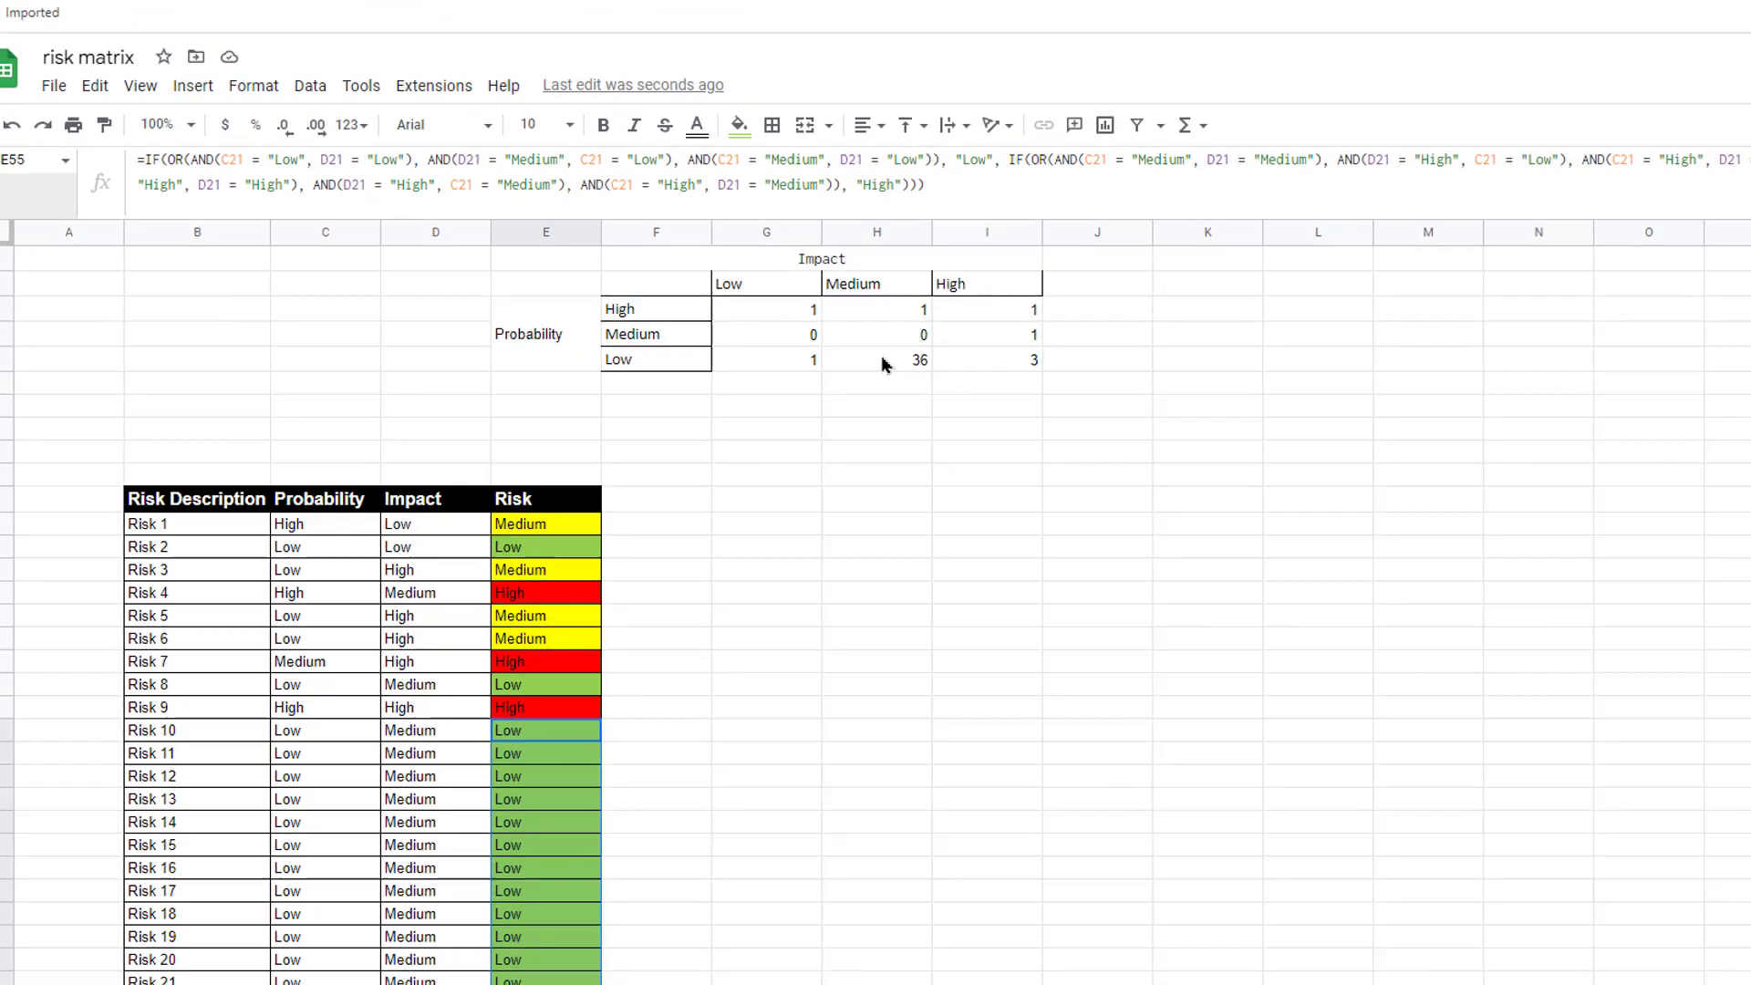
click(1495, 320)
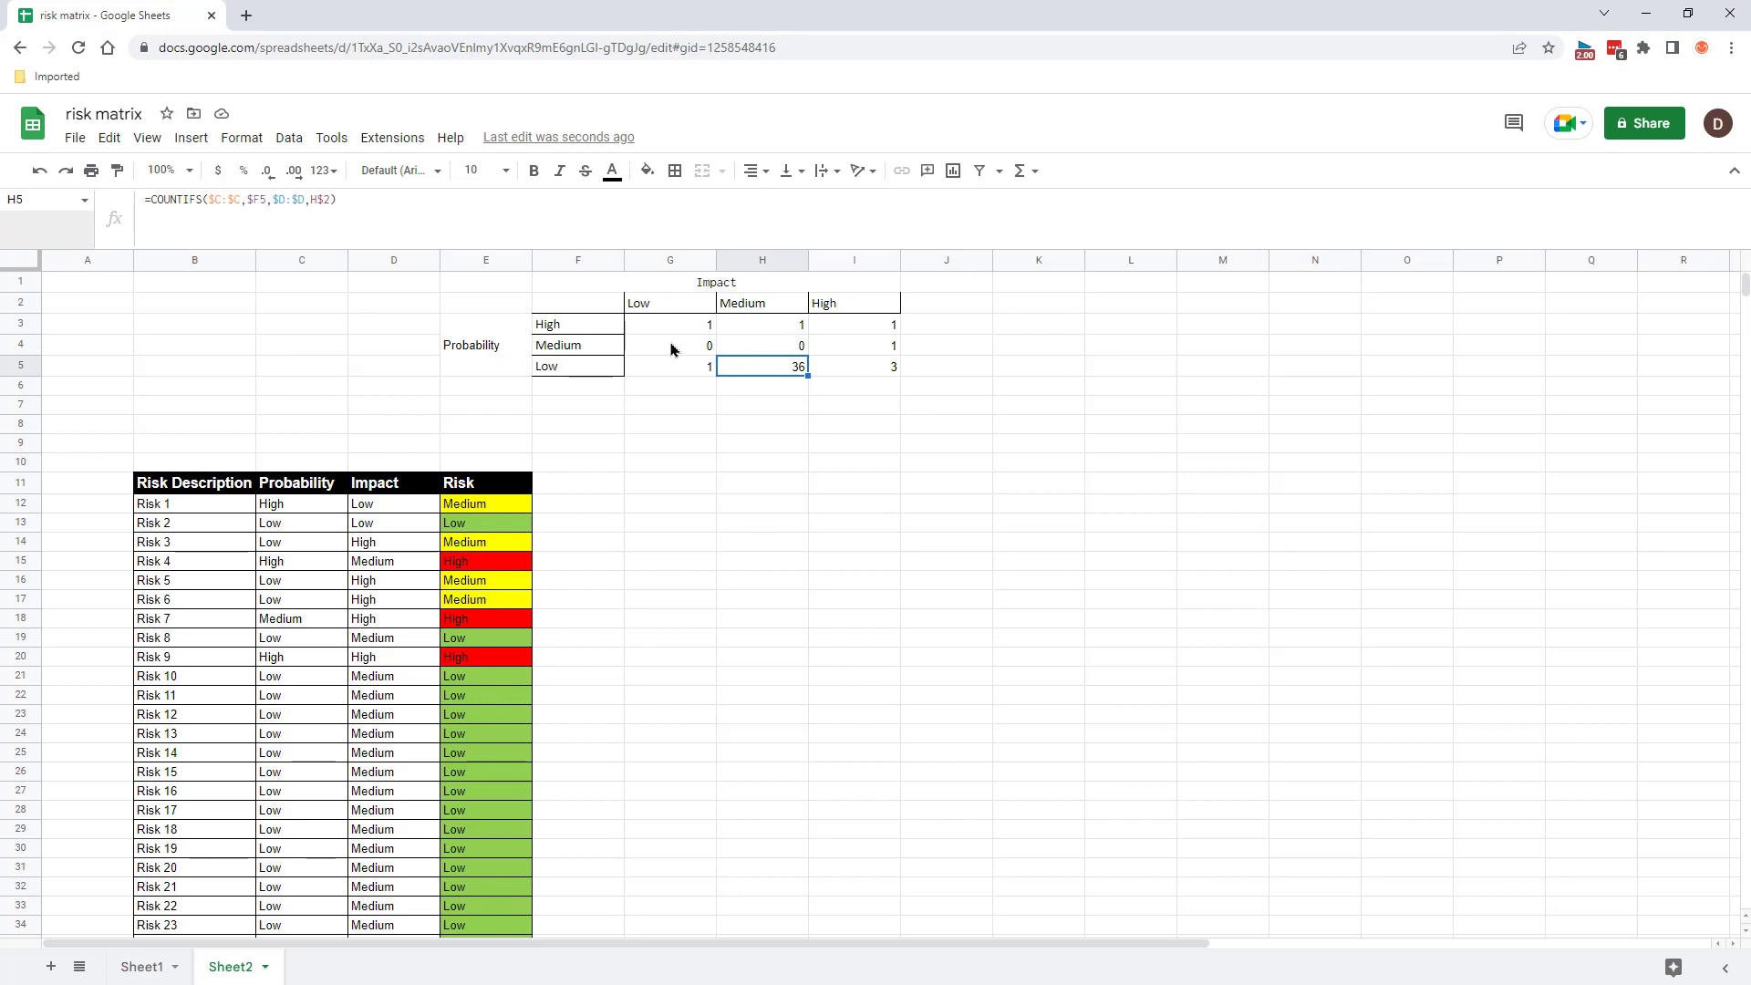
Select G2:I5 plus the Probability labels and Impact heading, and apply All borders.
drag(873, 369, 637, 290)
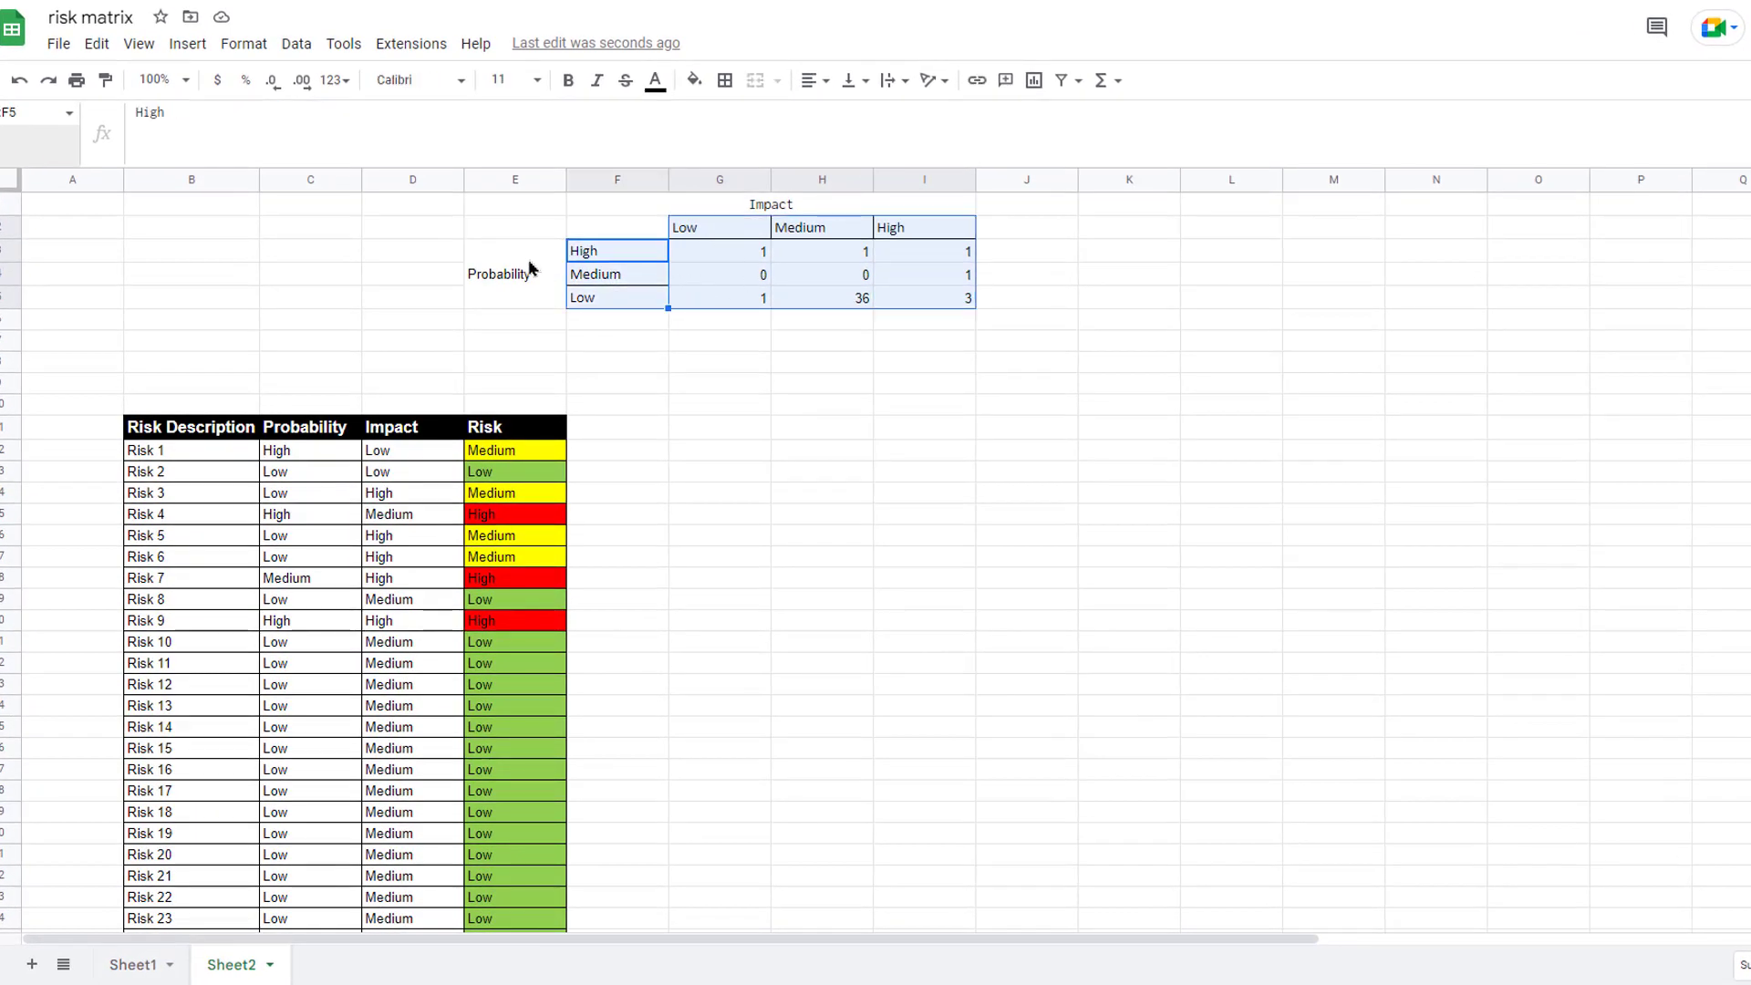
ctrl+click(504, 255)
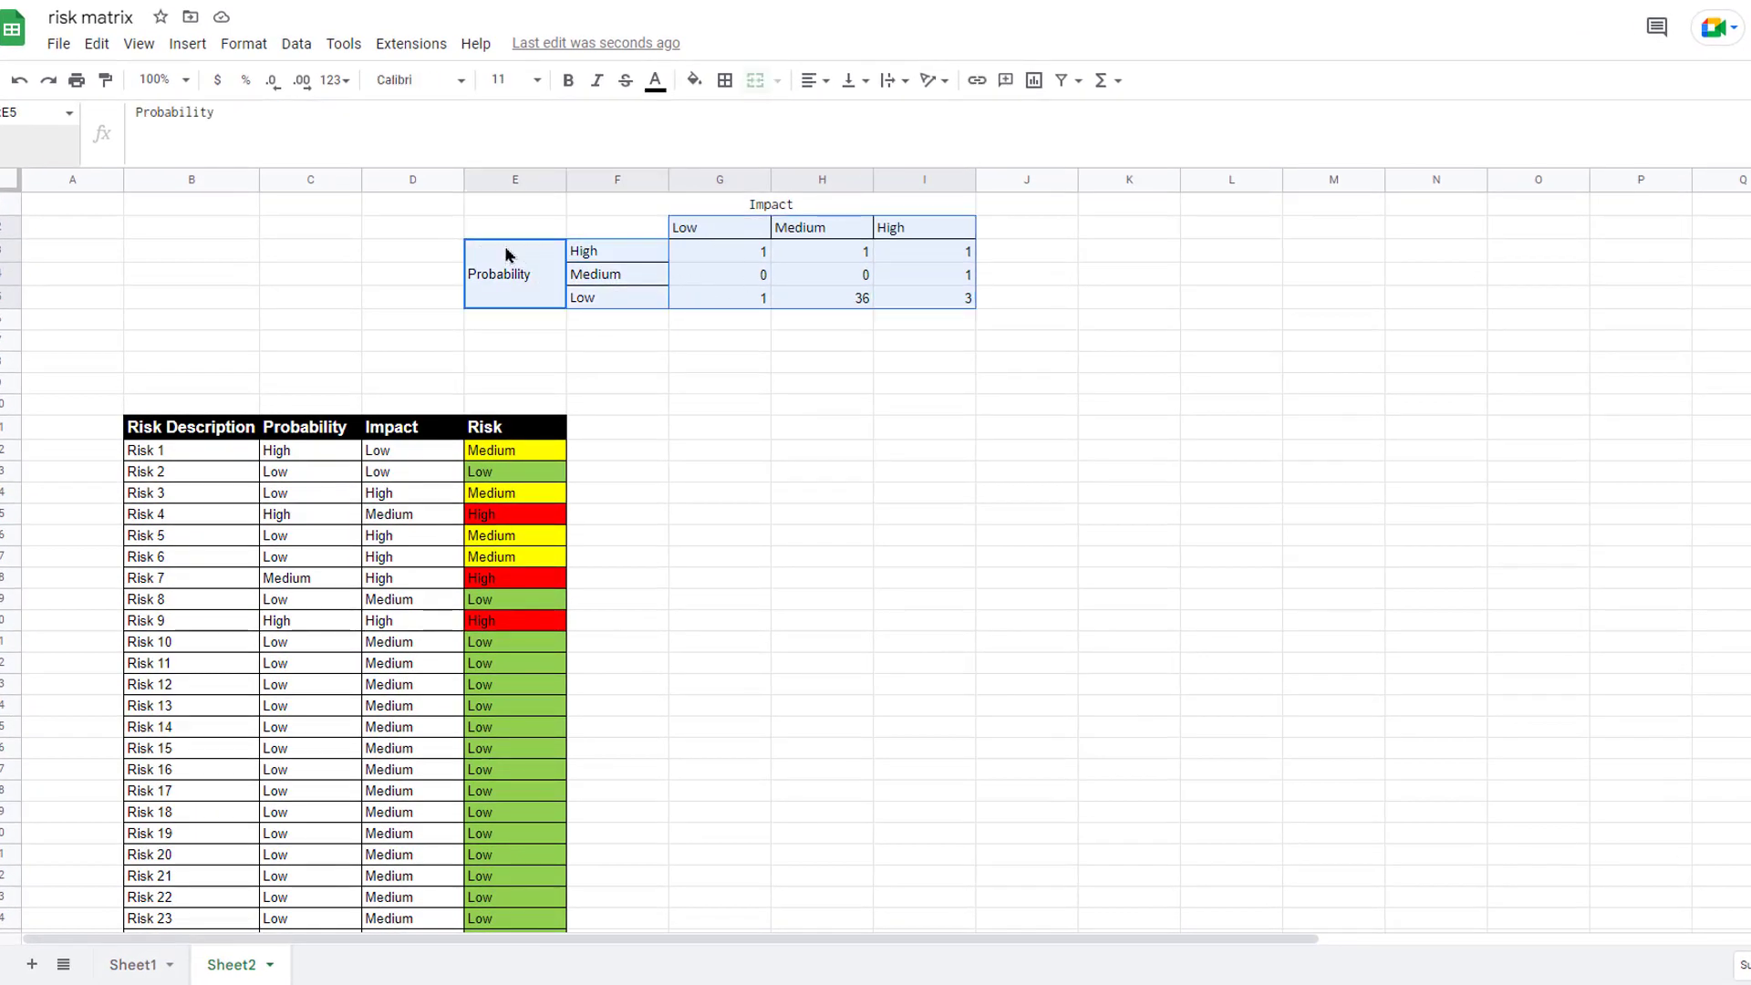
ctrl+click(646, 206)
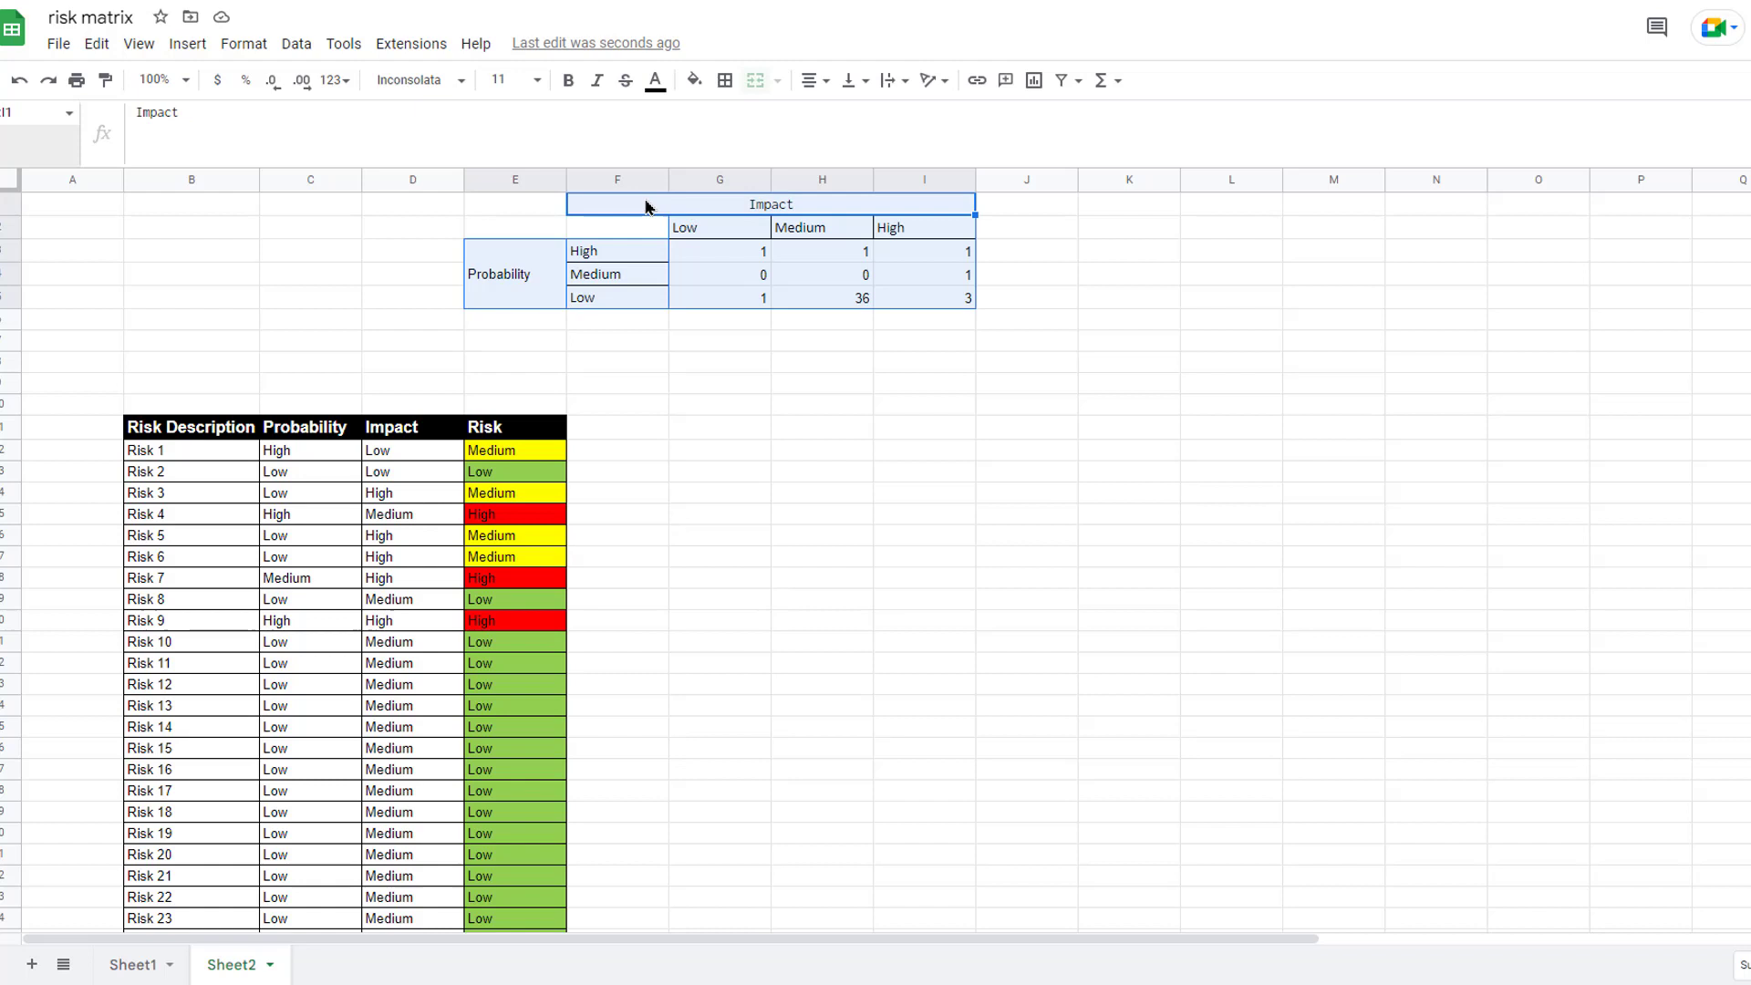
click(725, 83)
click(732, 120)
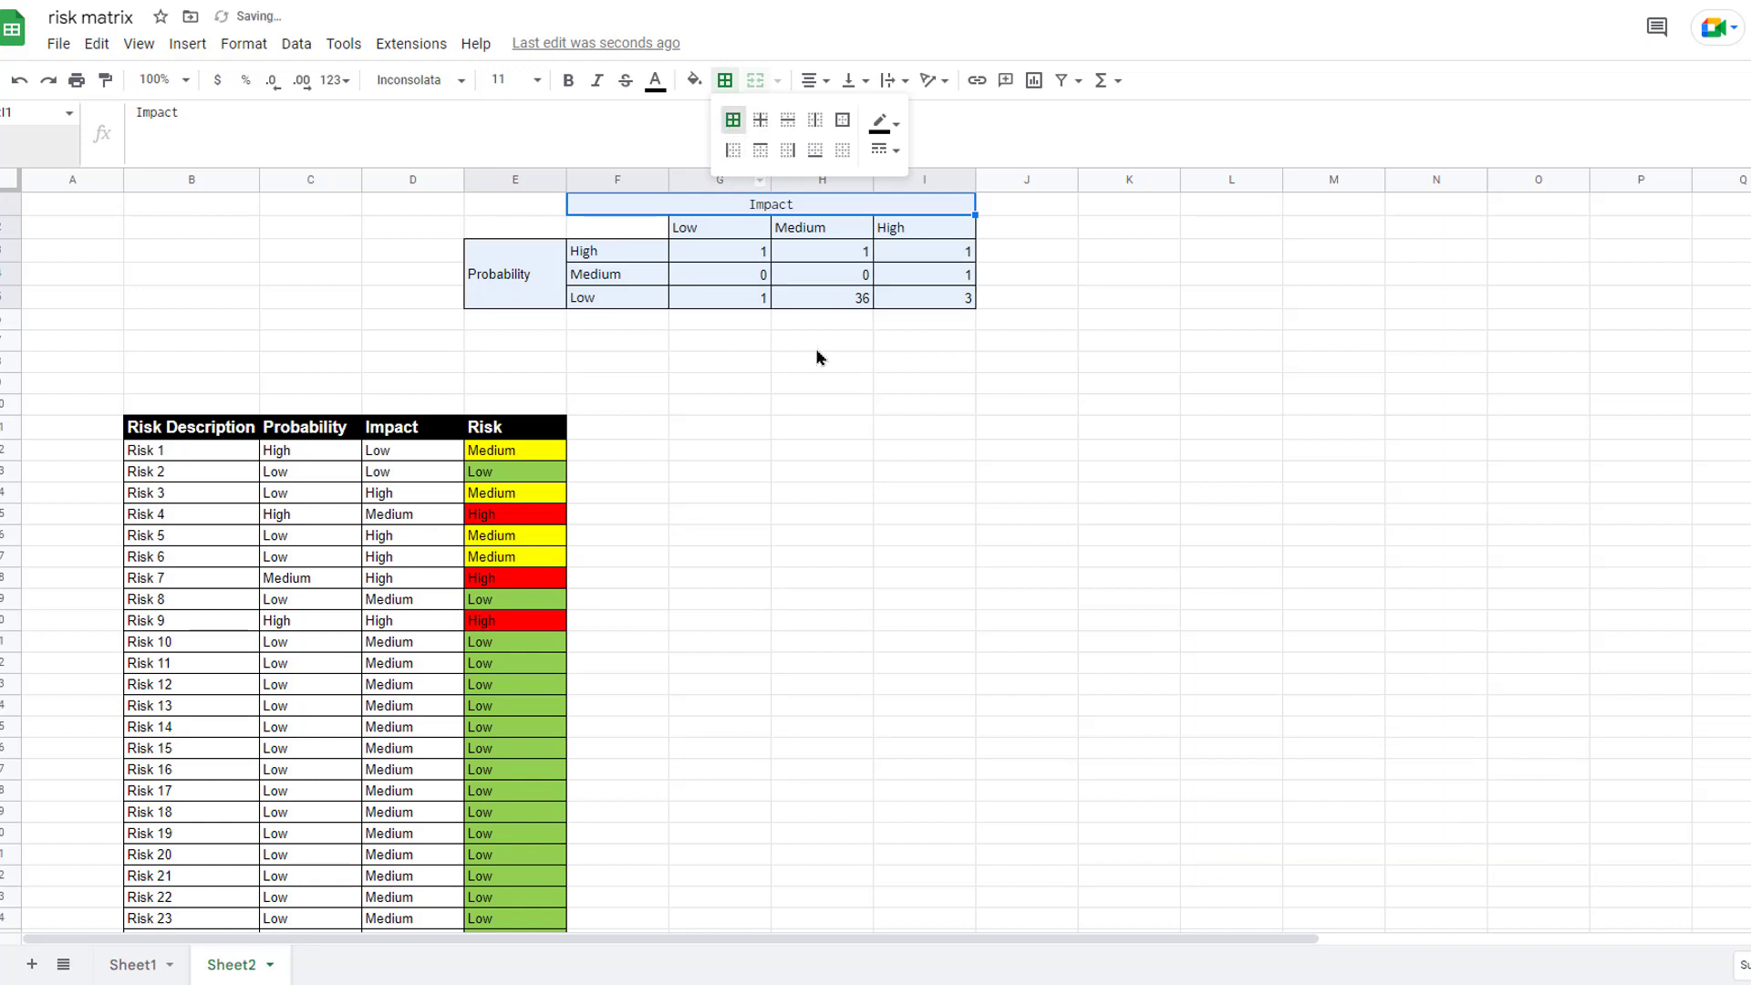
click(925, 470)
key(Left)
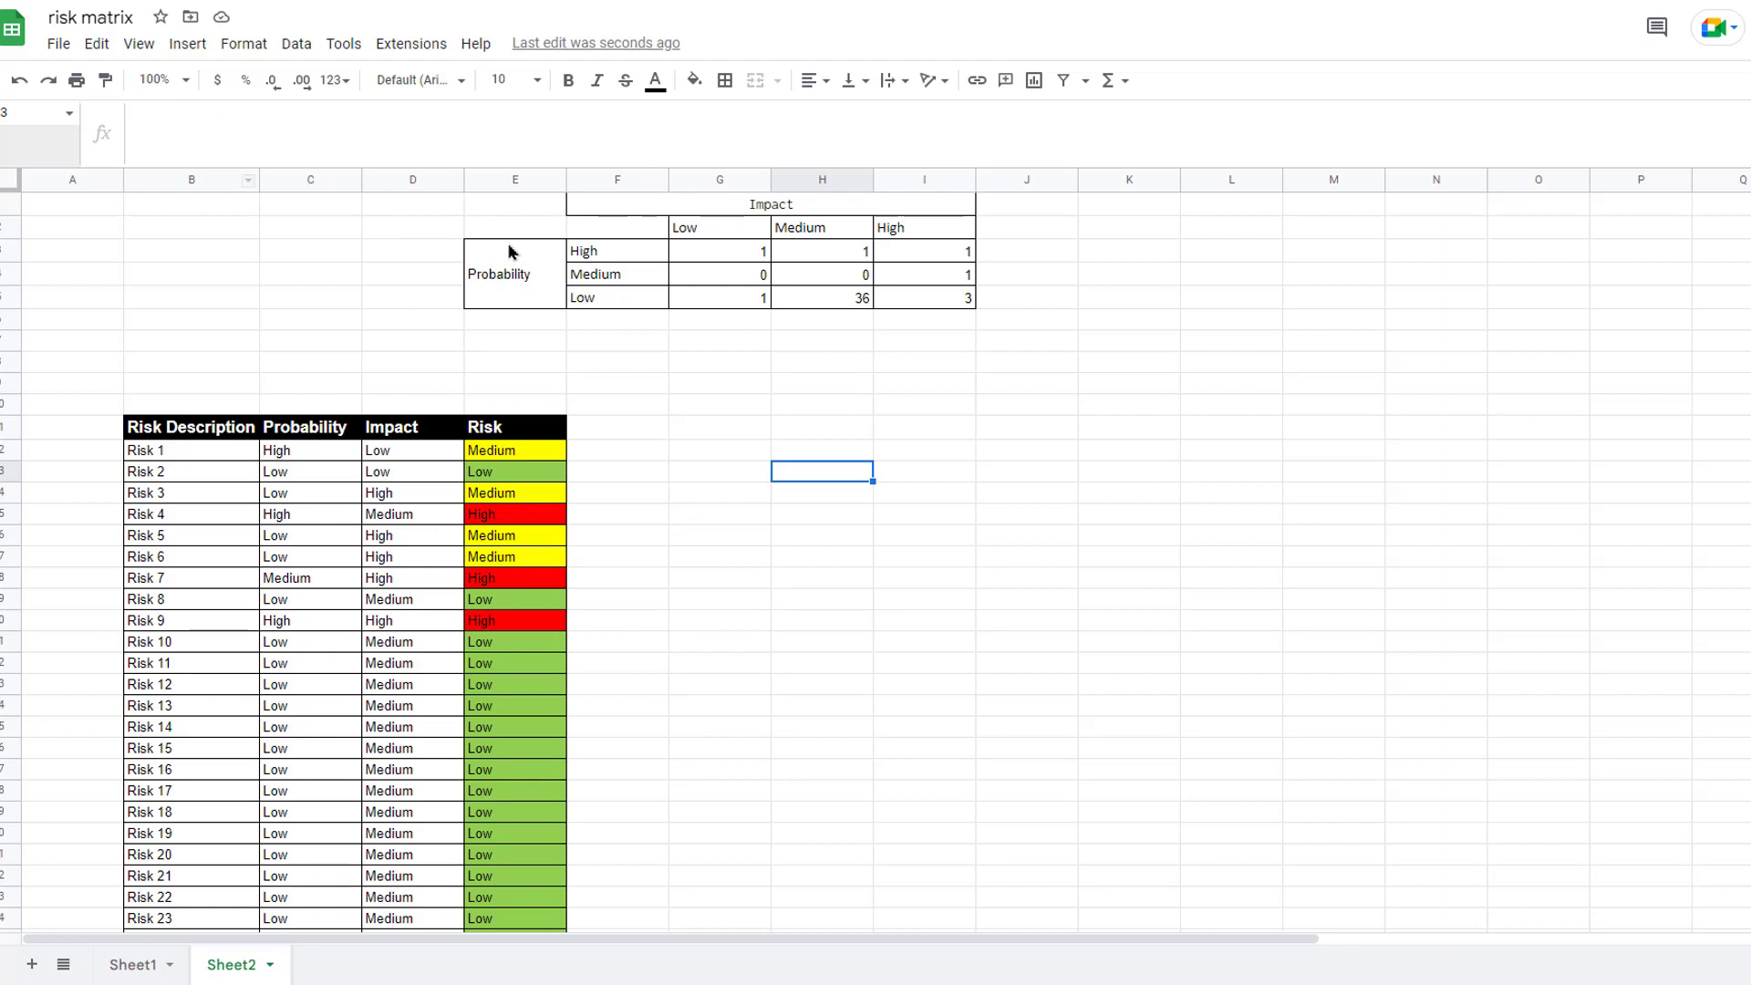
Unmerge the Impact heading, move it from F1 to G1, and merge G1:I1.
click(607, 206)
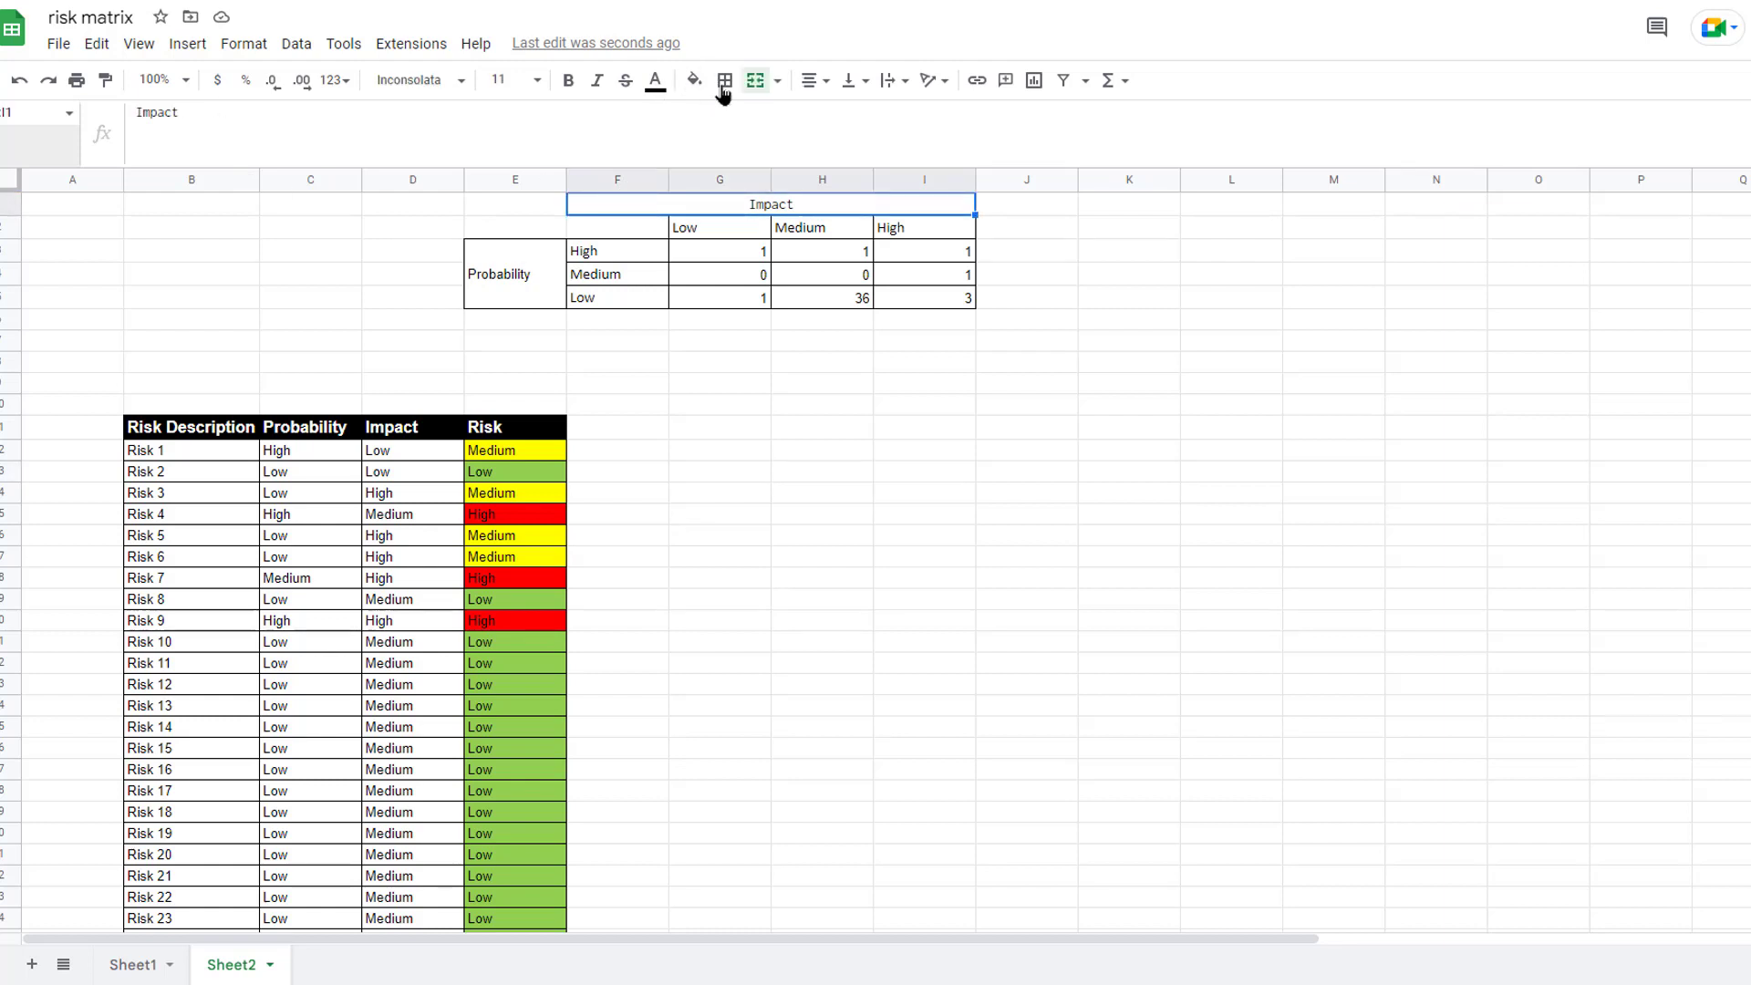
click(777, 80)
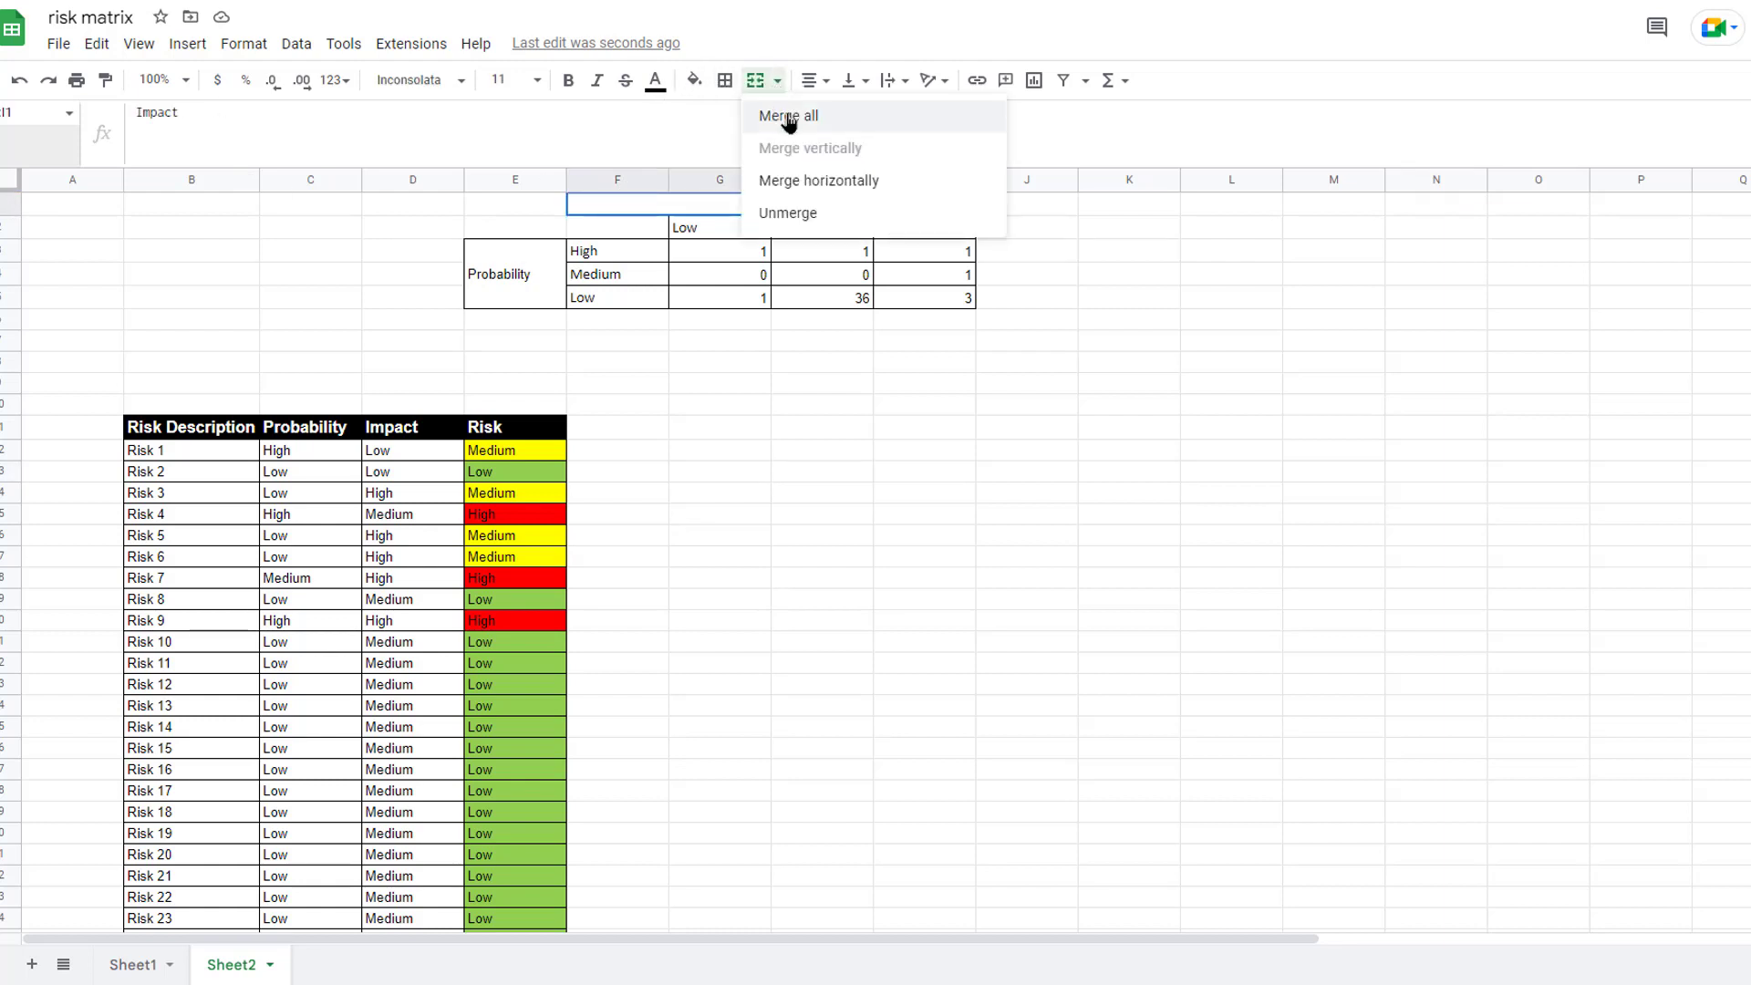
click(792, 213)
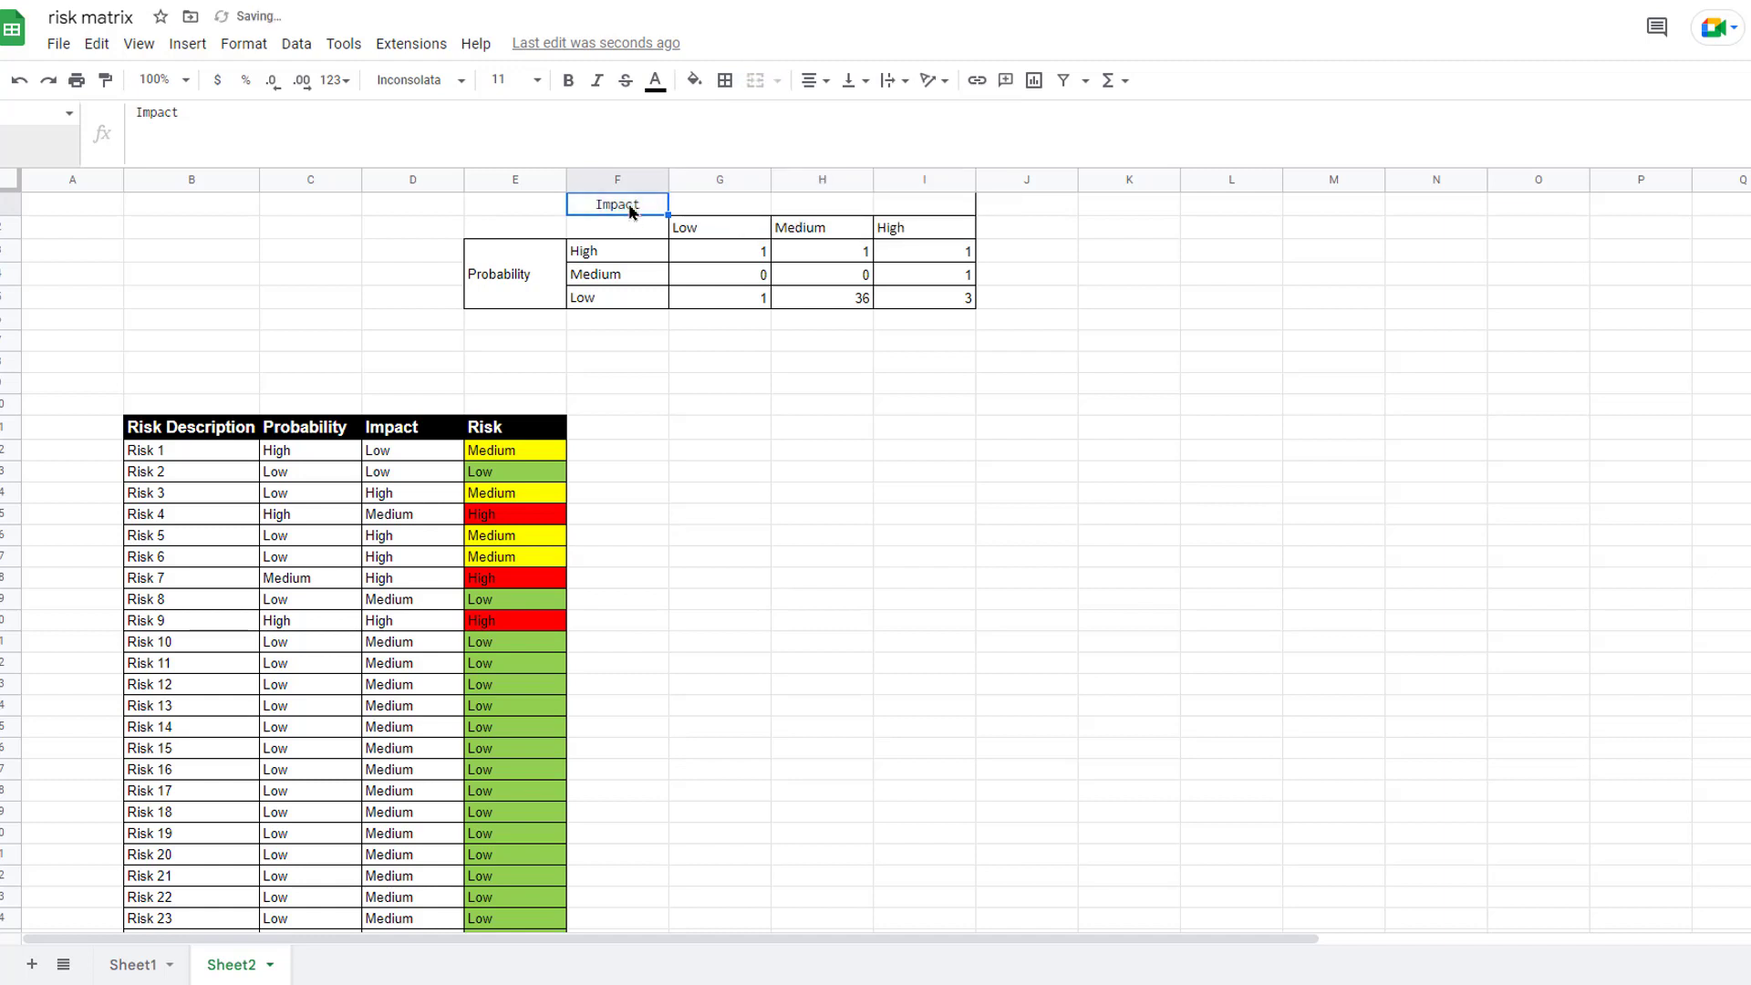
key(ctrl+c)
click(714, 212)
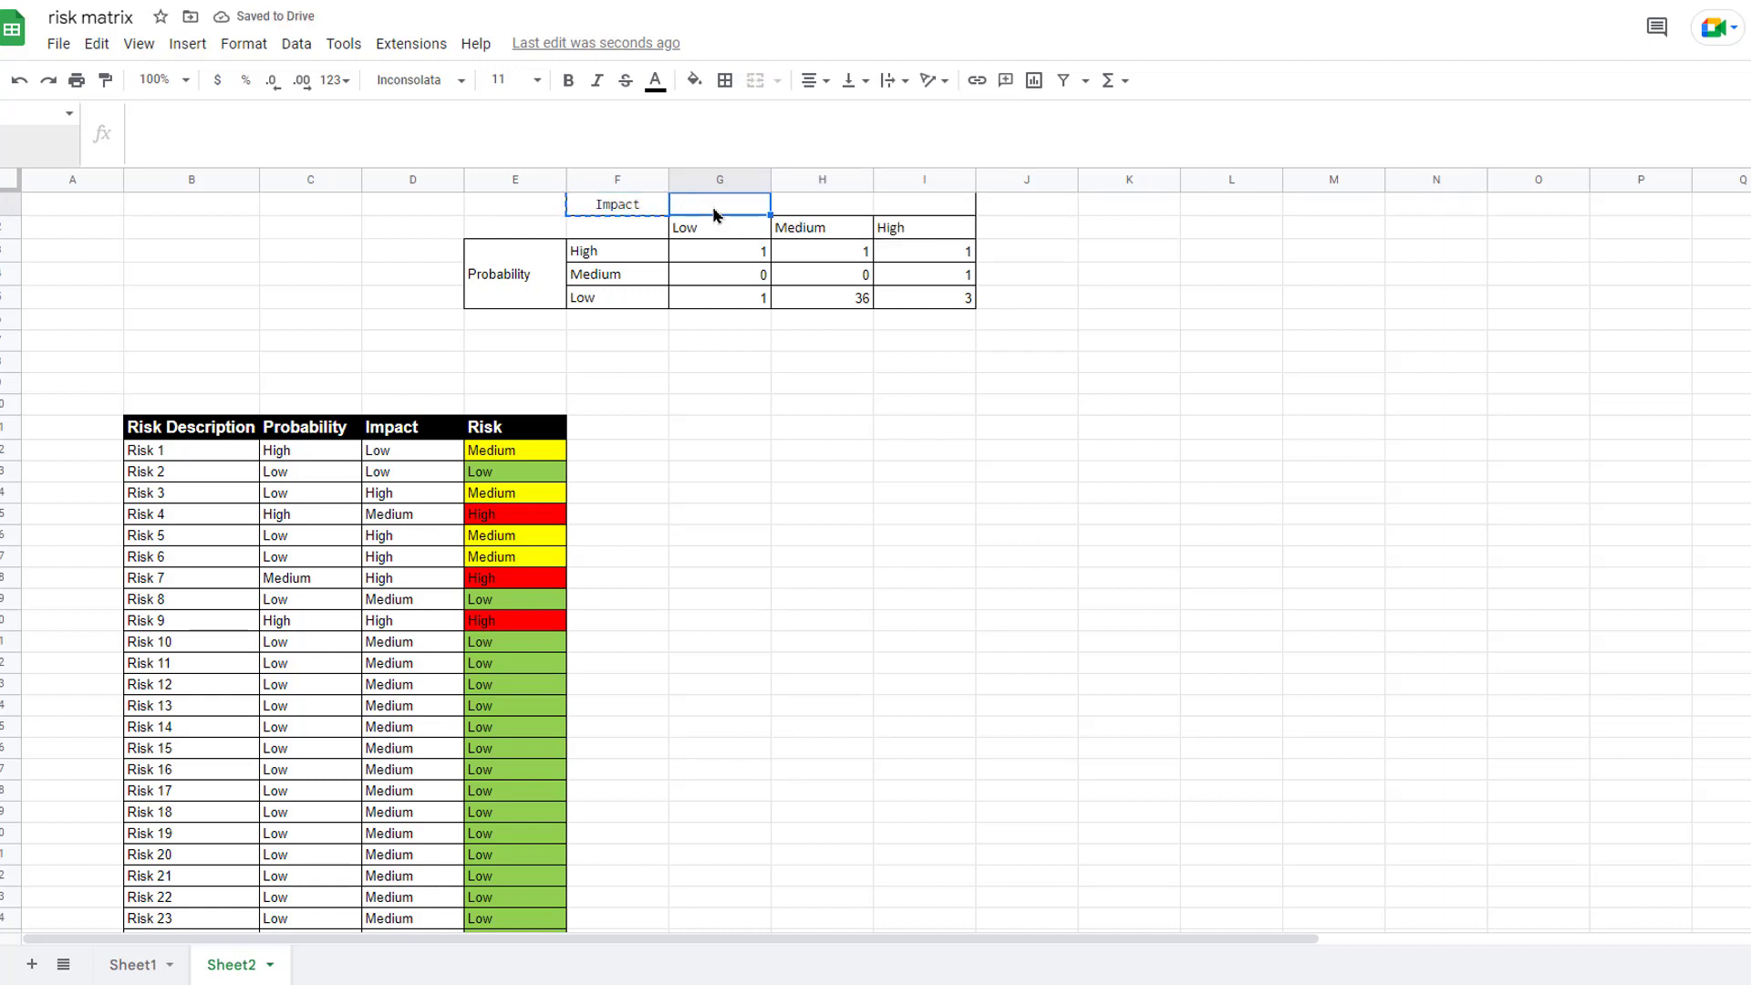
key(ctrl+v)
click(864, 399)
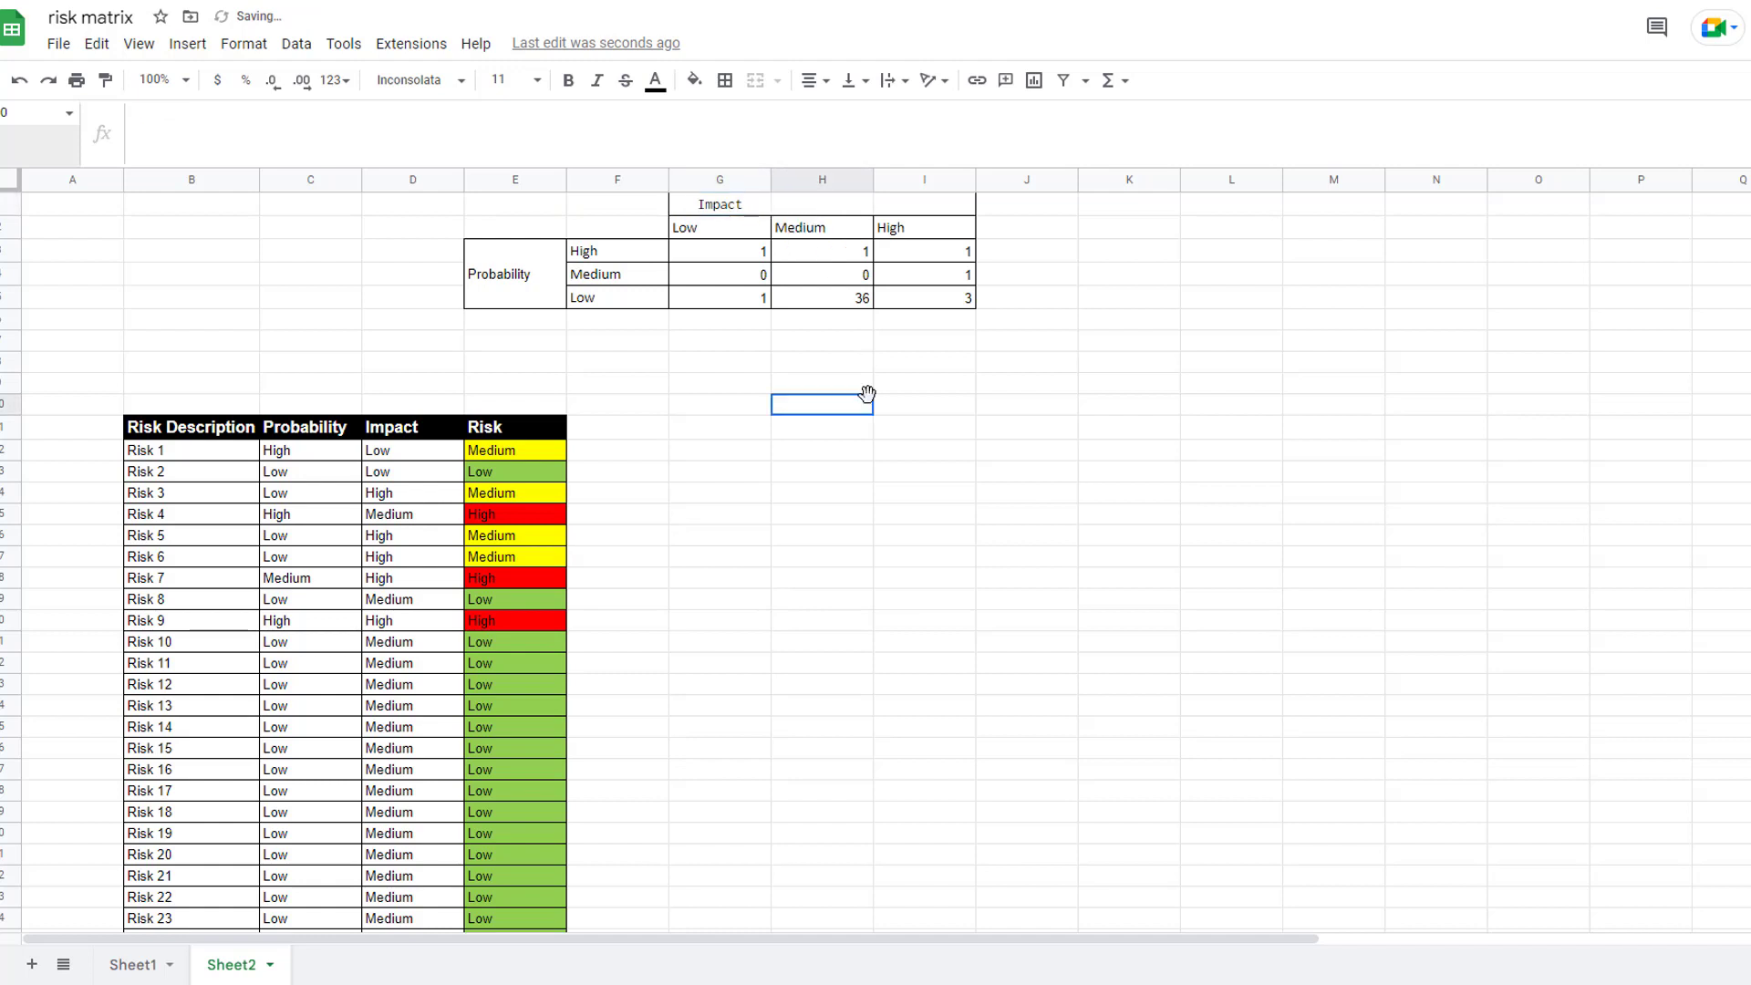
drag(718, 207, 907, 211)
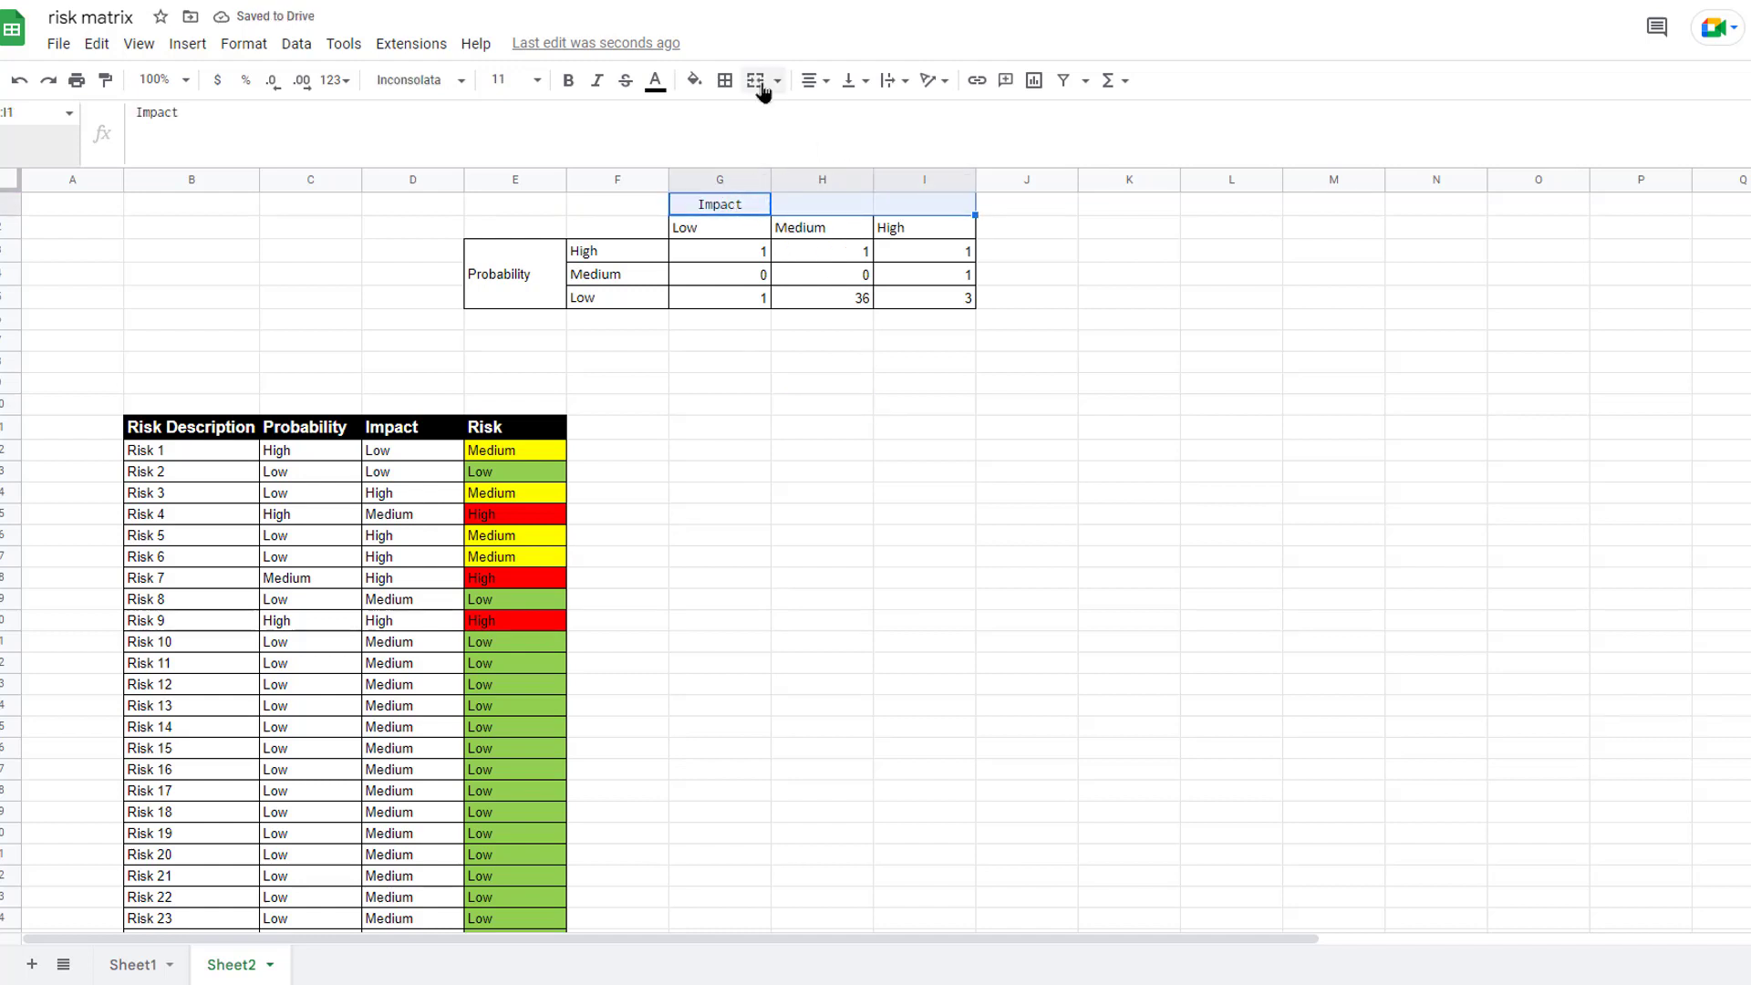
click(755, 80)
click(978, 376)
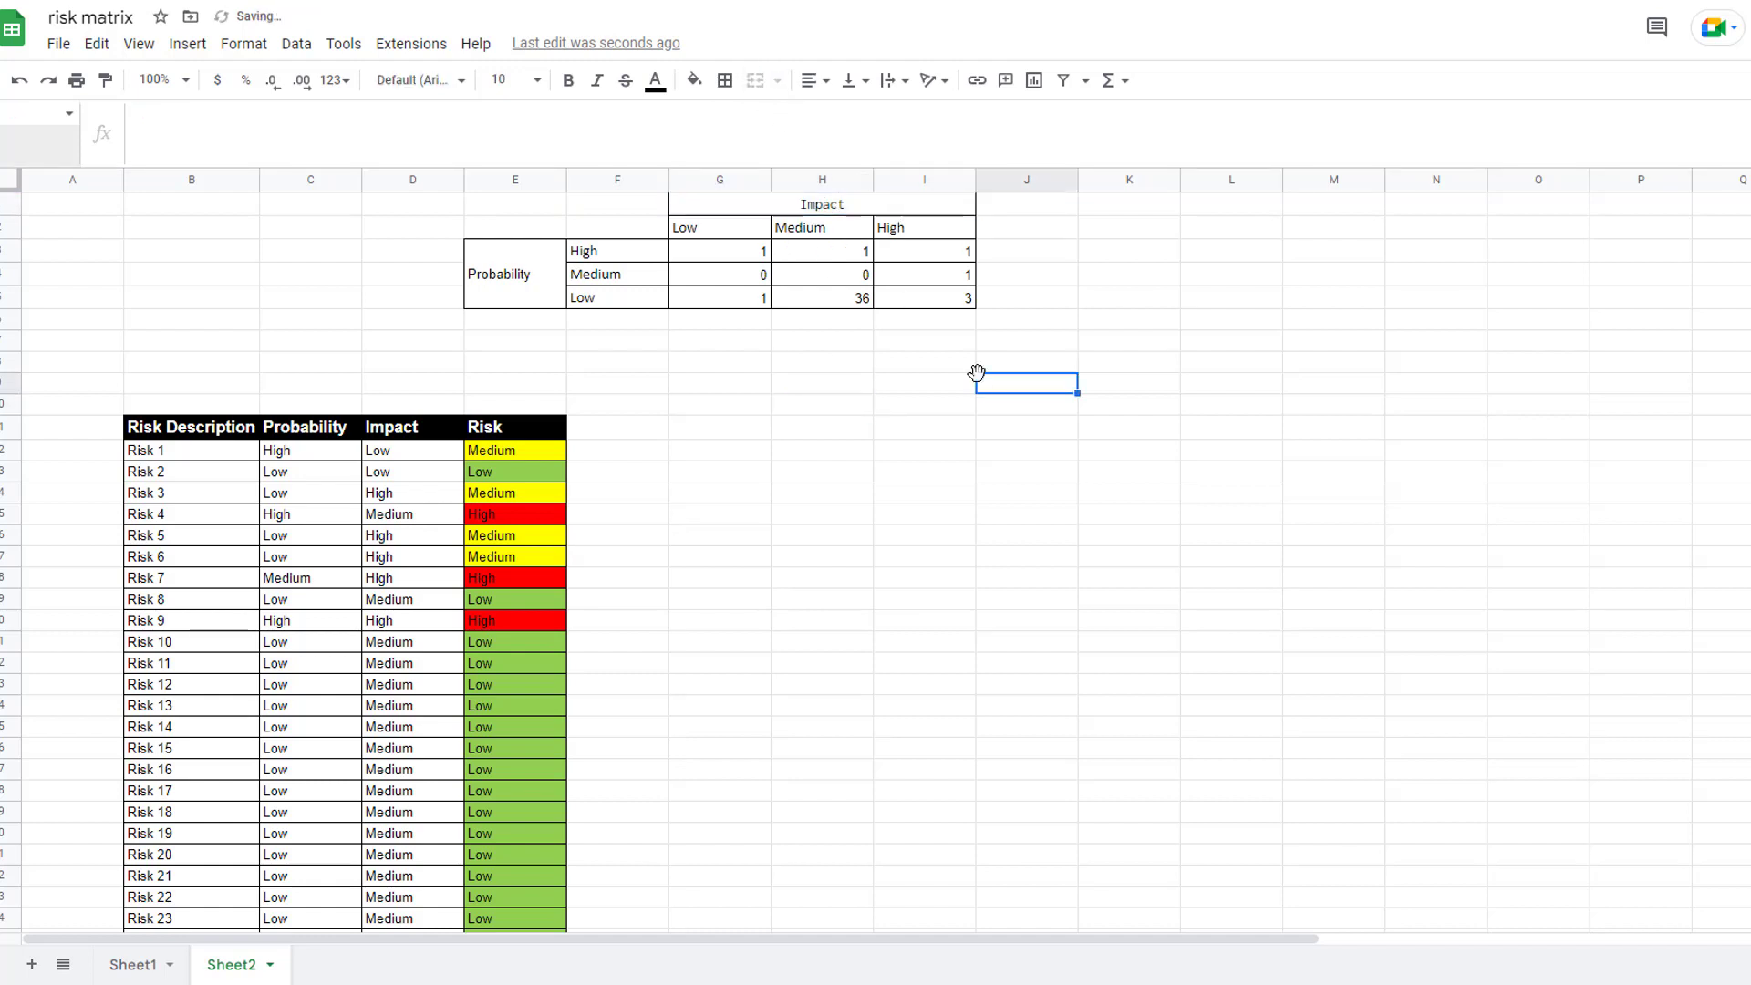
drag(724, 281, 789, 305)
Fill the low-risk cells G4, G5 and H5 green.
click(715, 274)
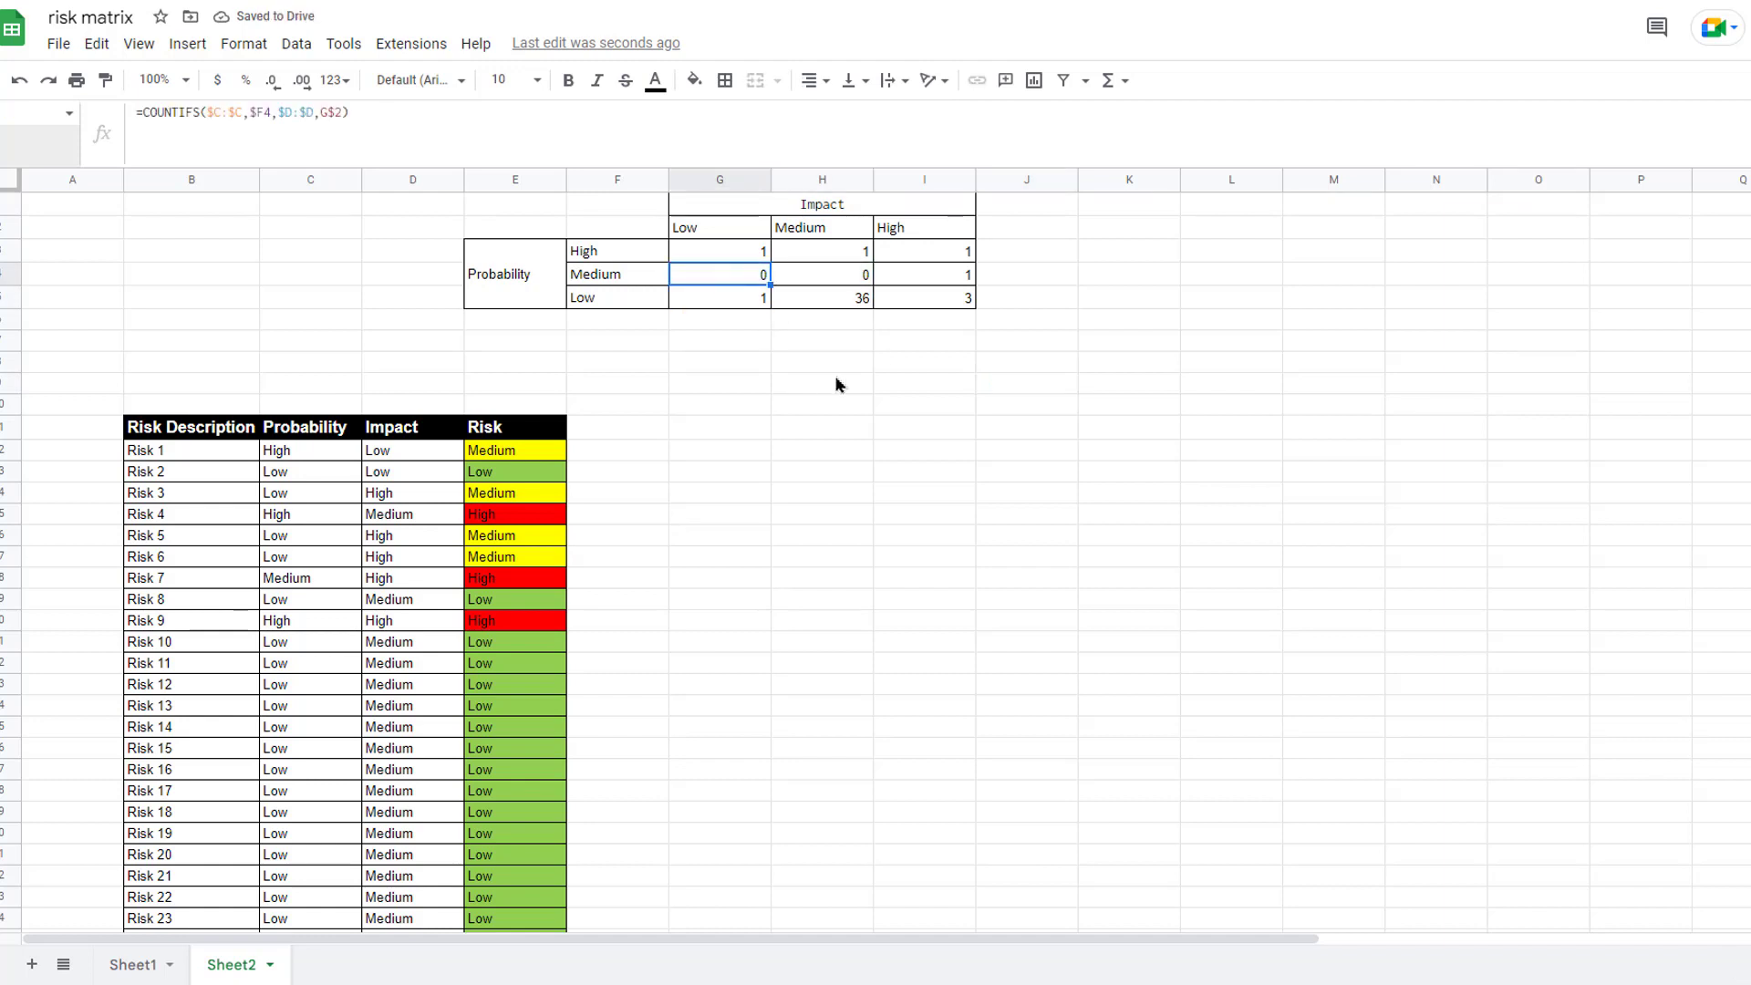
shift+click(734, 305)
ctrl+click(802, 301)
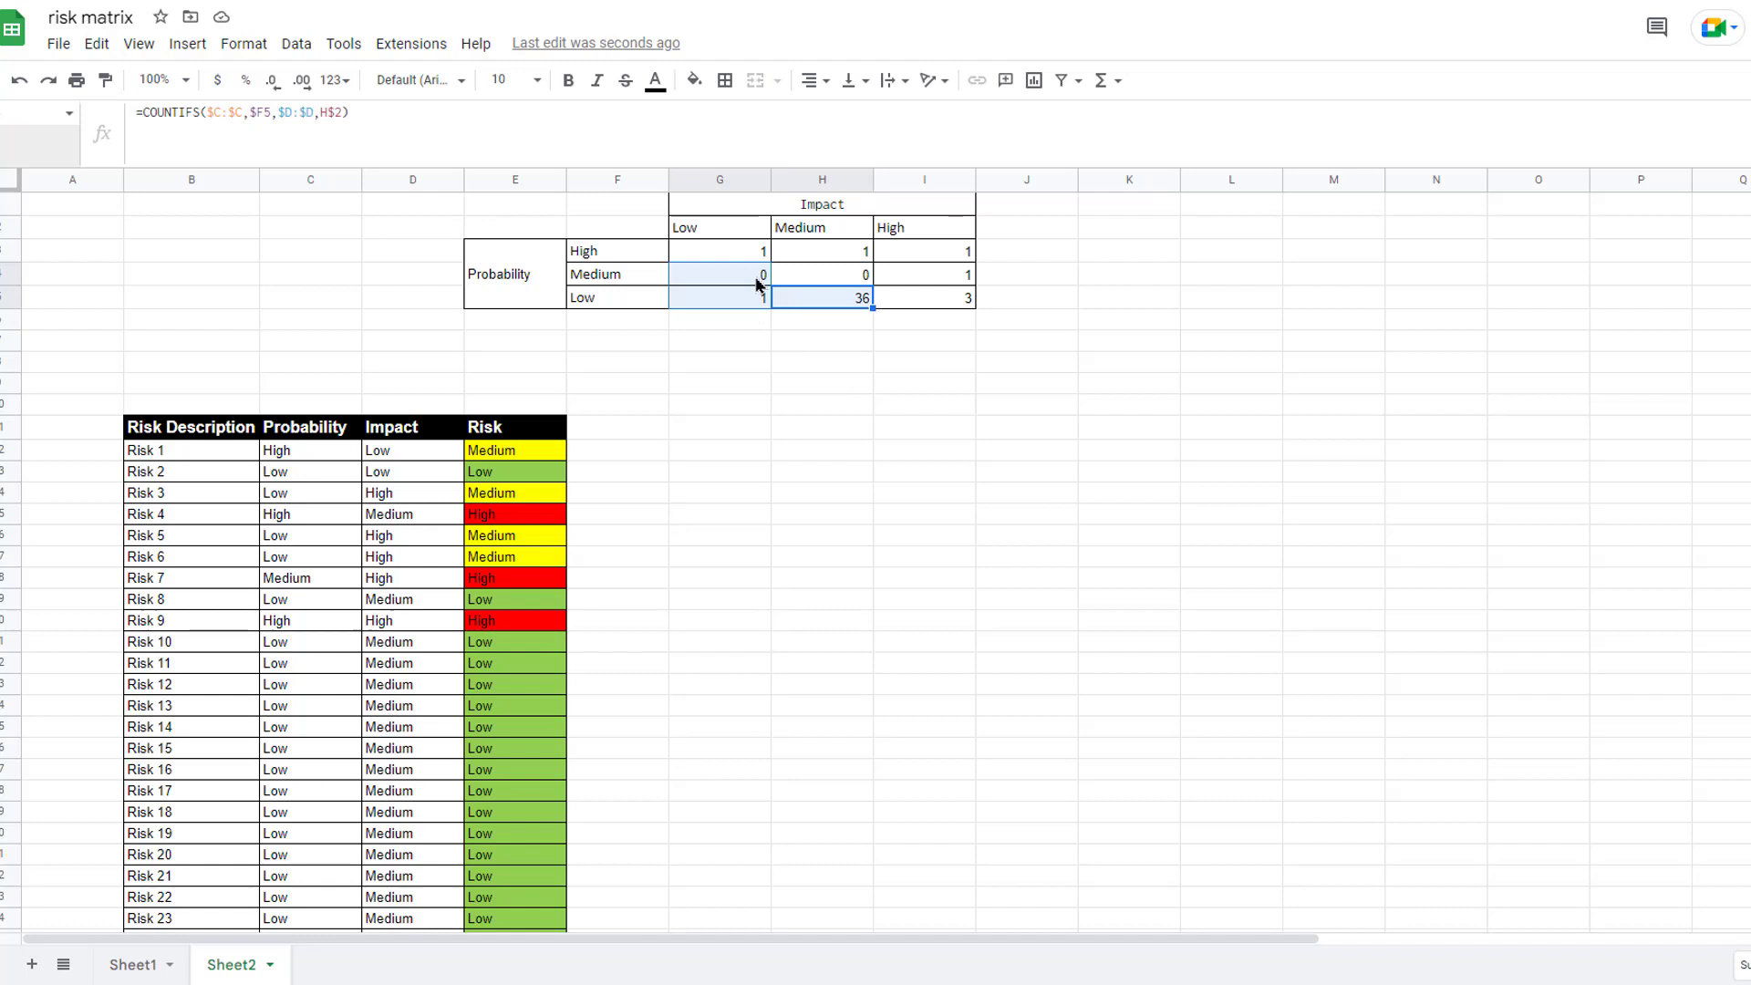
click(693, 81)
click(702, 208)
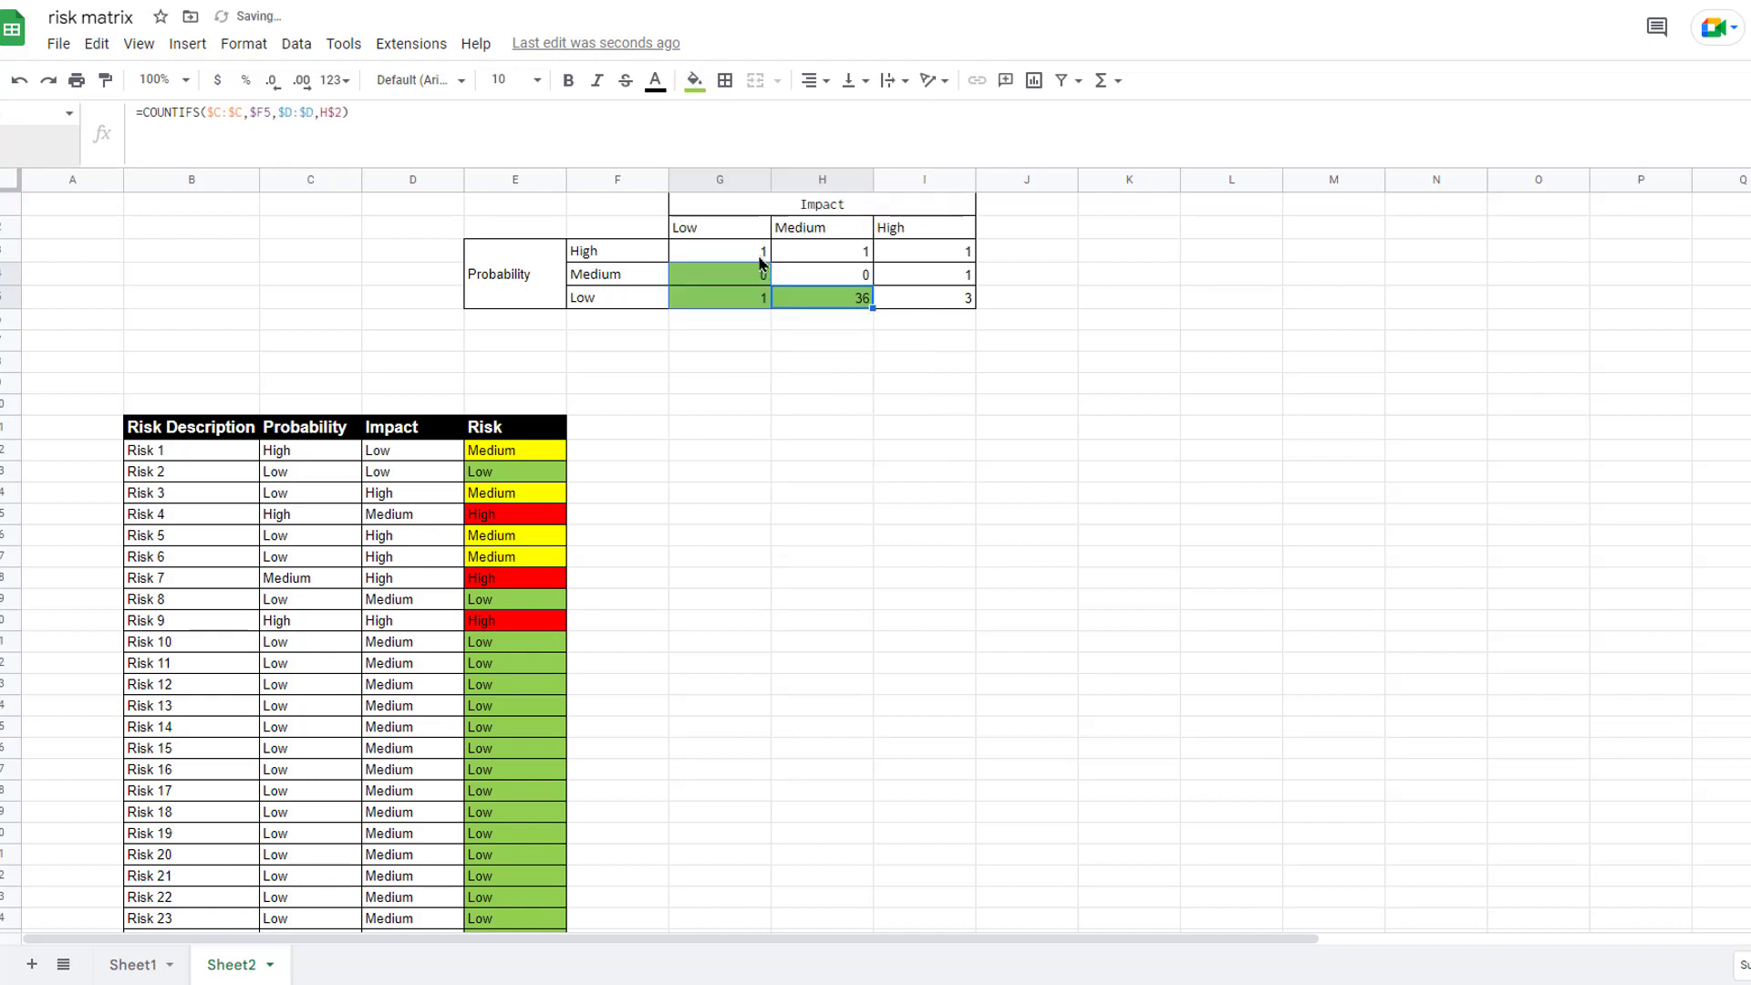
Fill the diagonal cells G3, H4 and I5 yellow.
click(753, 259)
ctrl+click(801, 272)
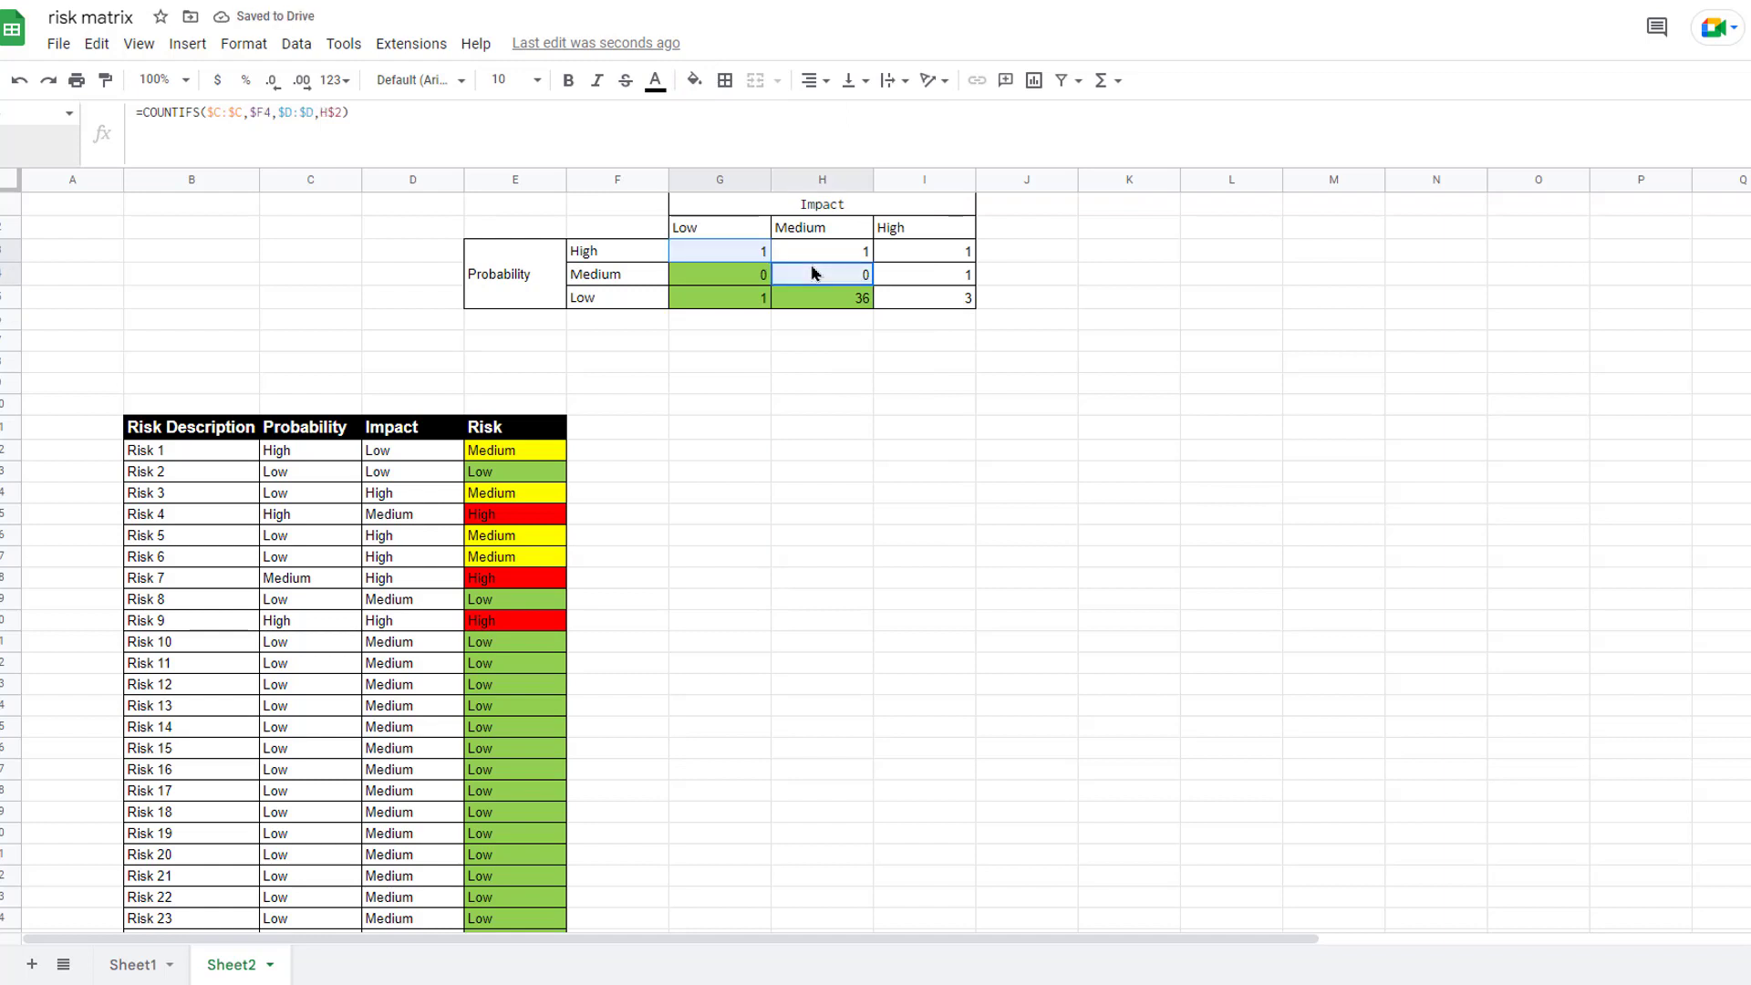
ctrl+click(907, 301)
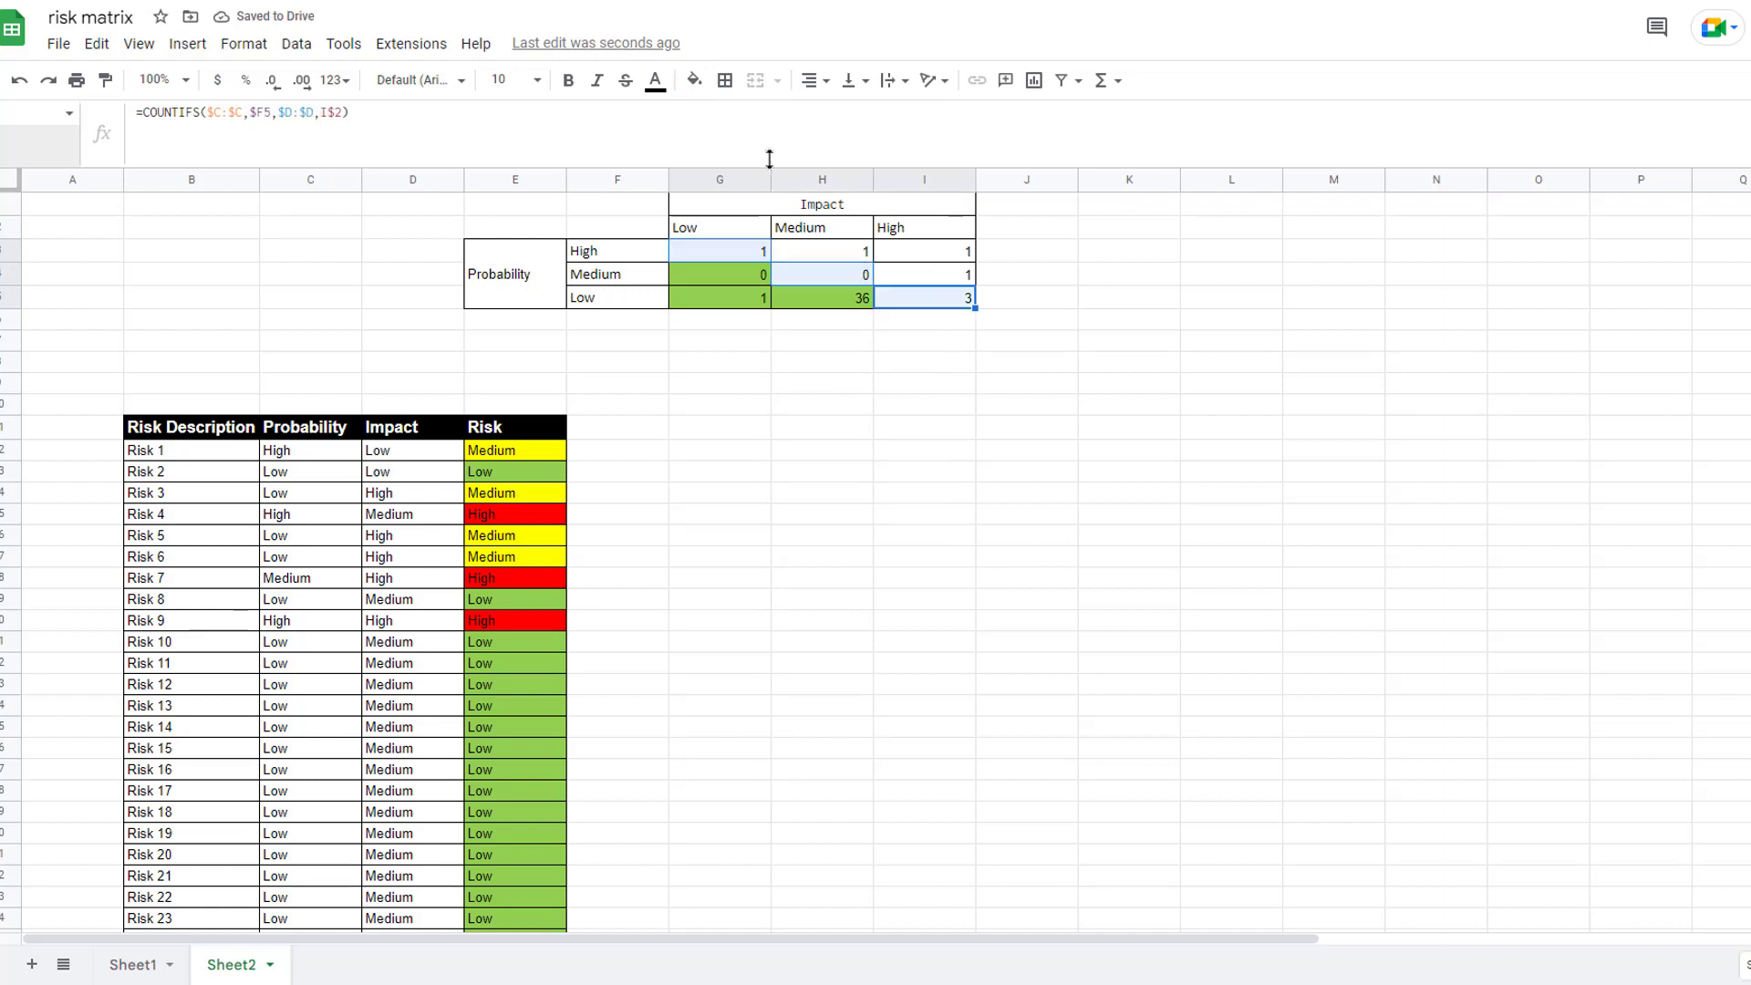
click(695, 80)
click(771, 275)
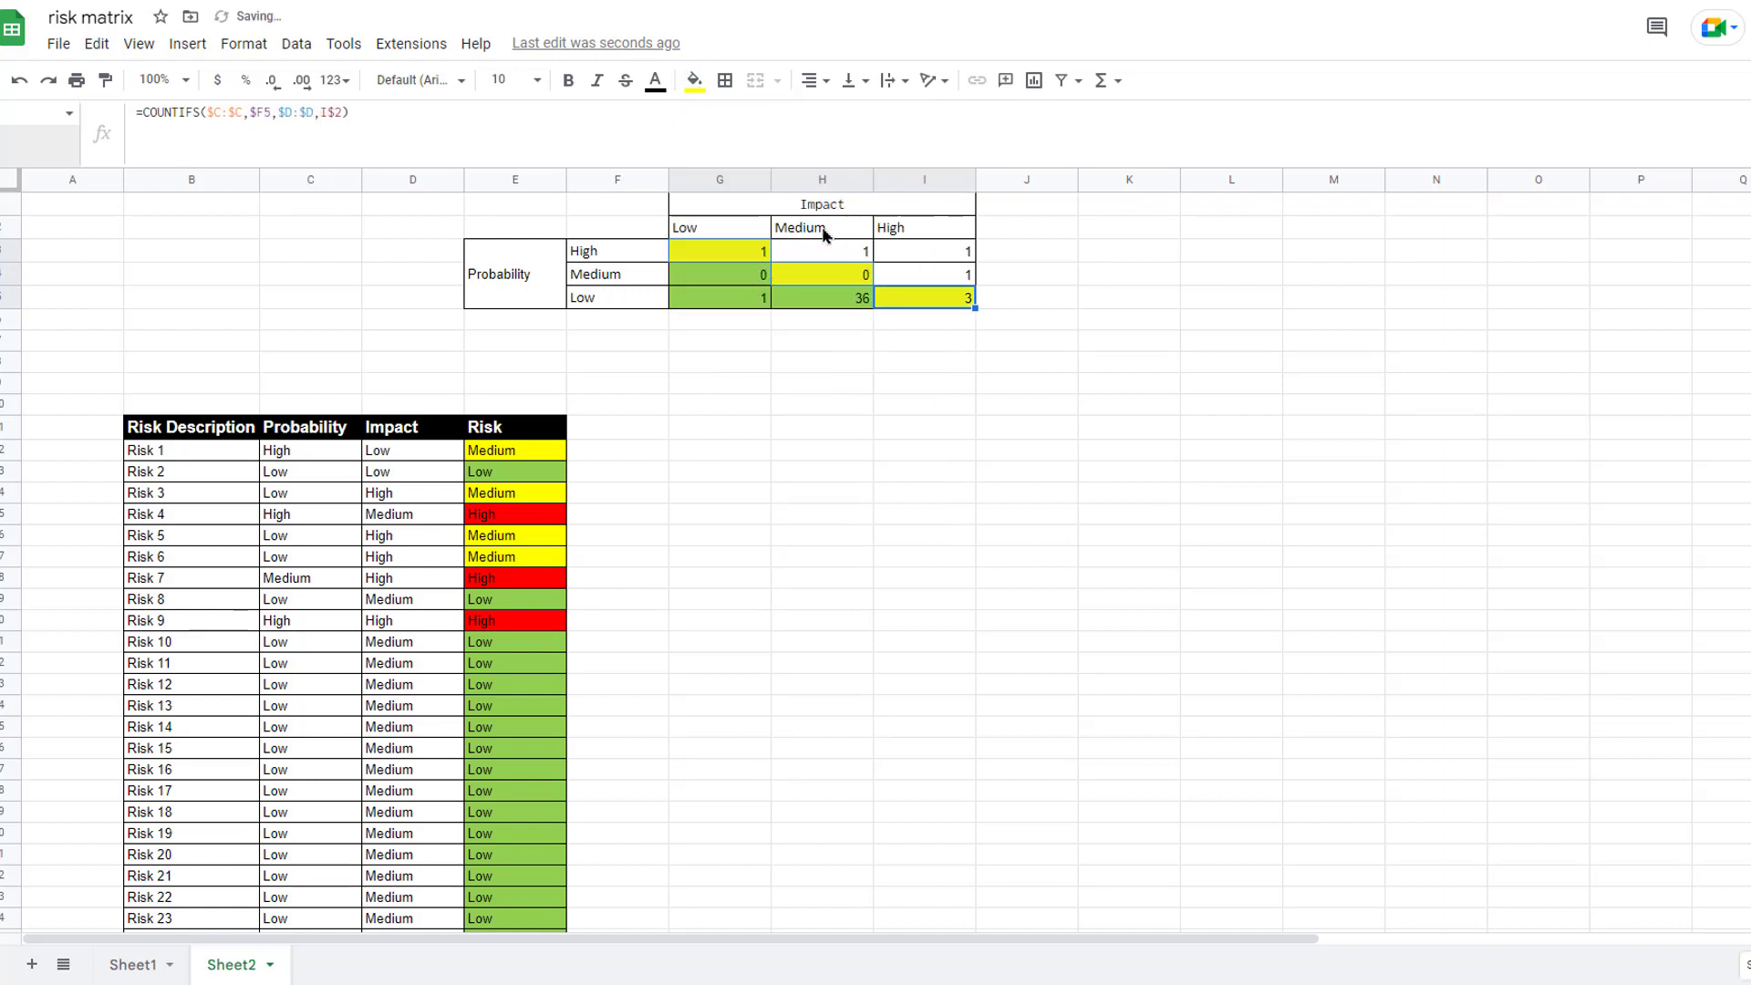
Fill the high-risk cells H3, I3 and I4 red.
click(819, 255)
ctrl+click(896, 257)
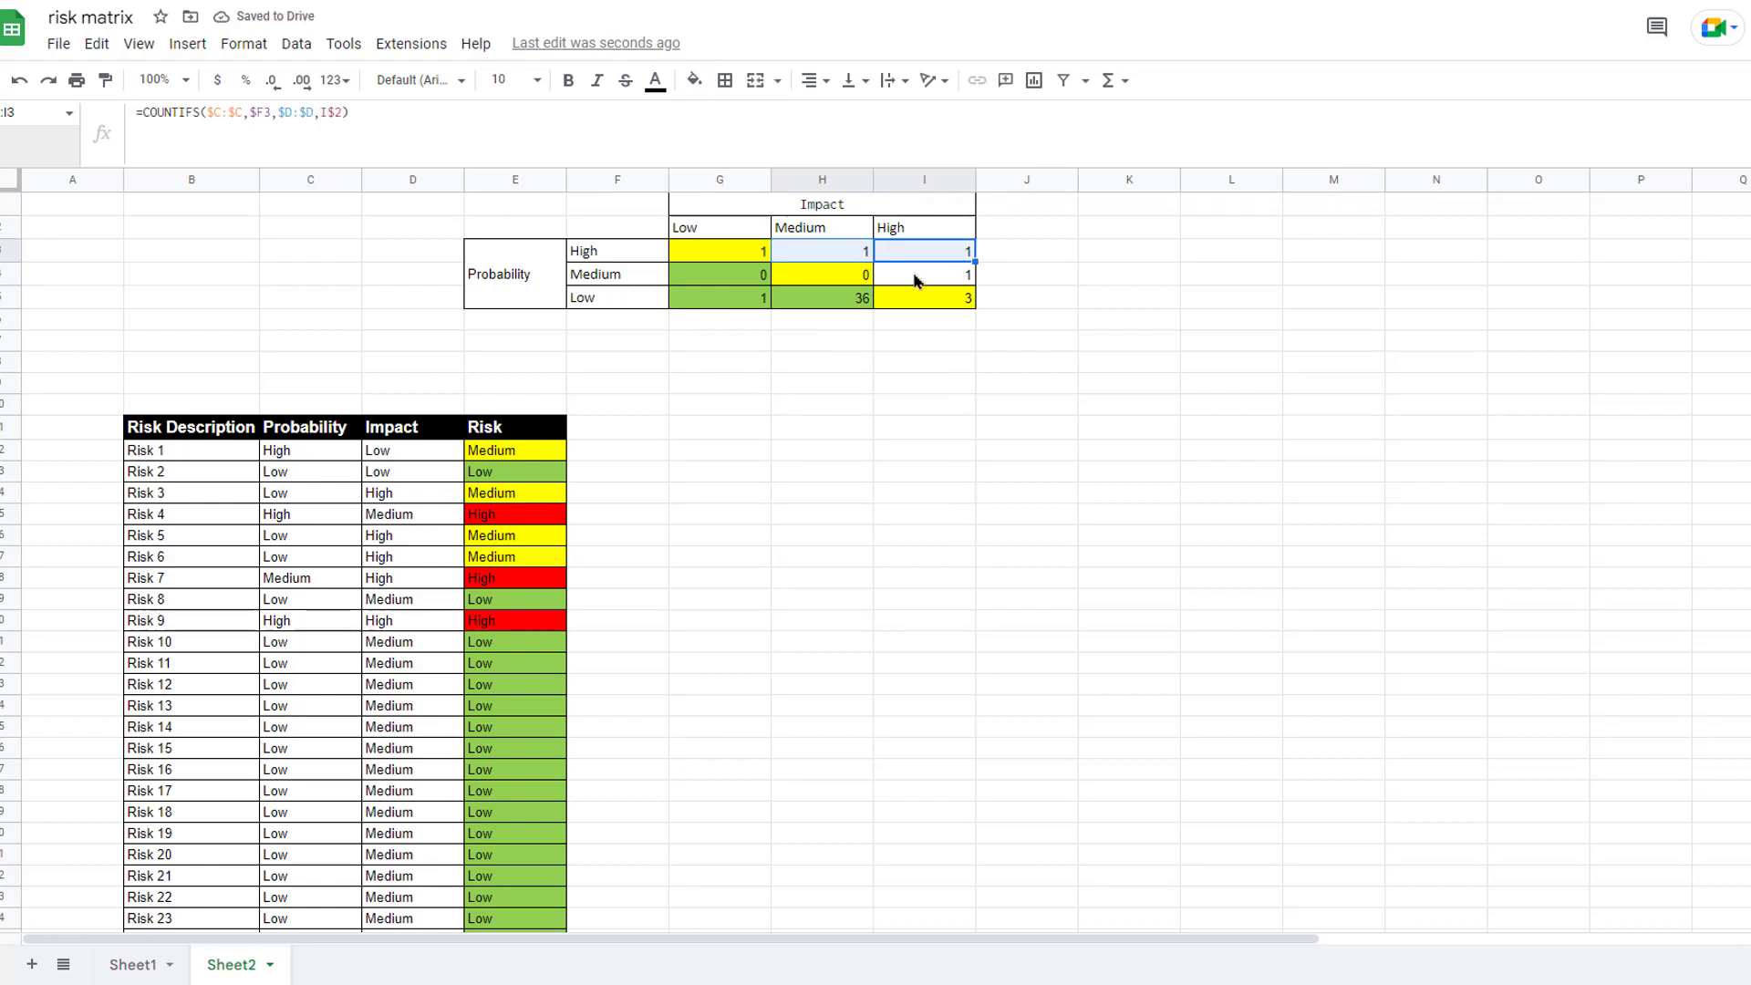
ctrl+click(917, 281)
click(695, 82)
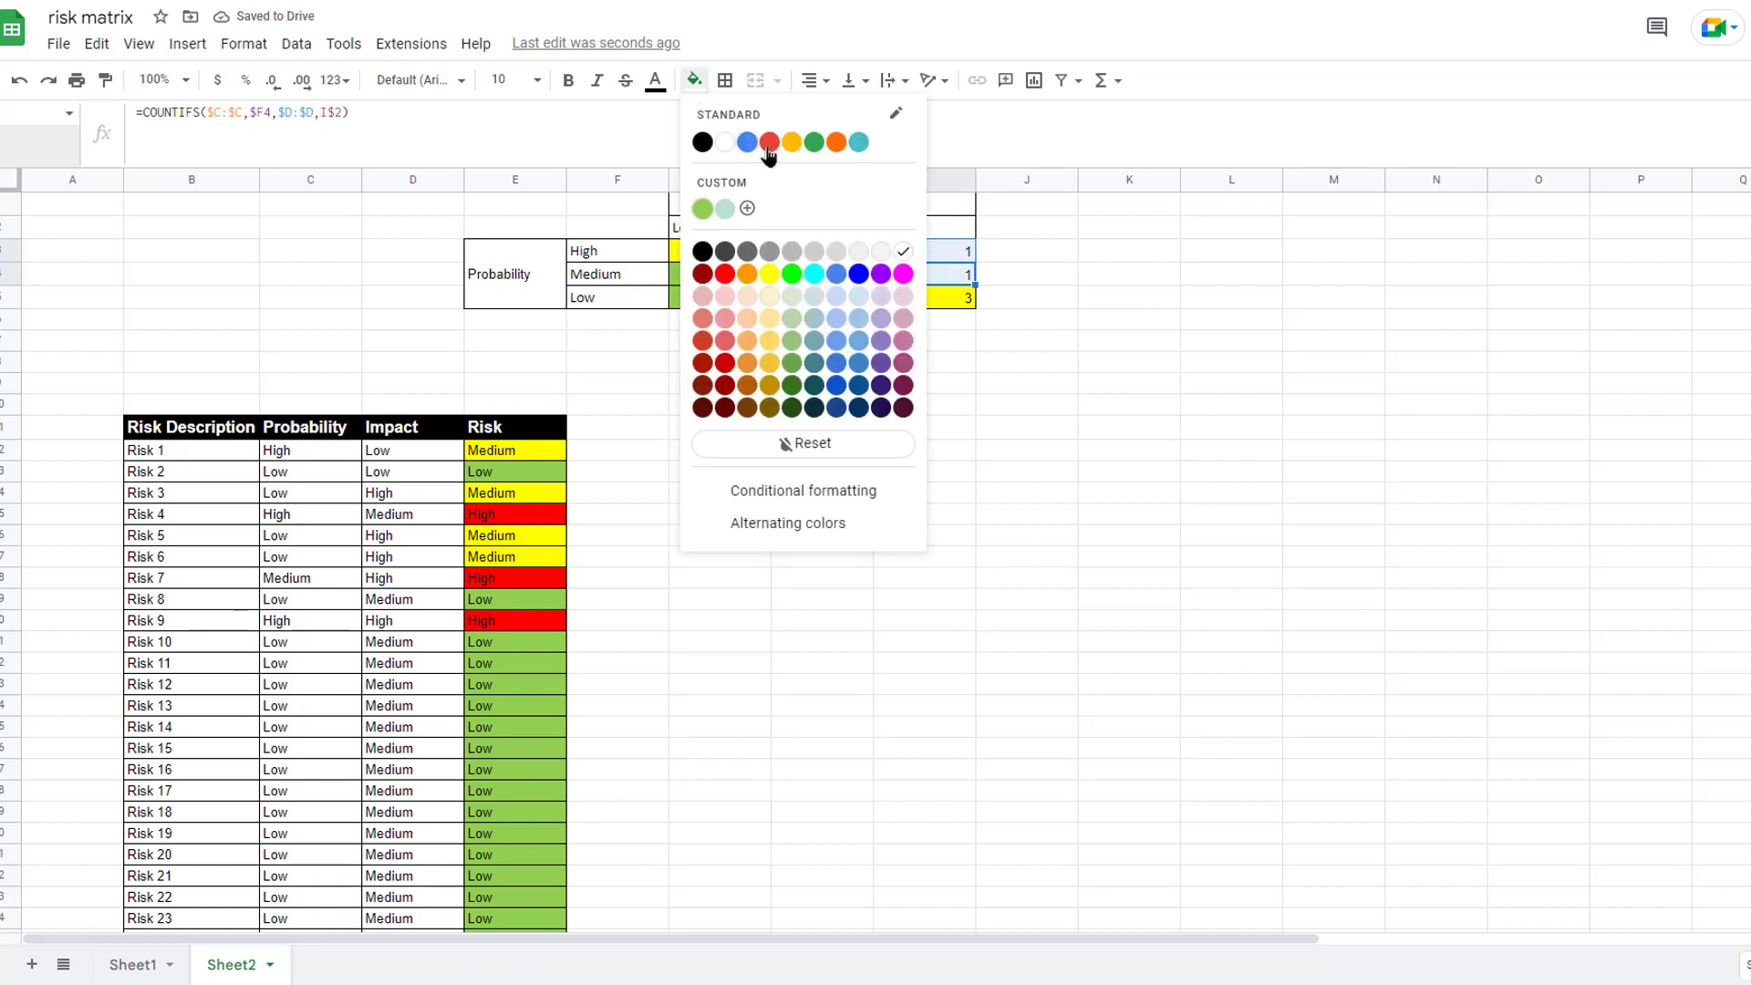
click(724, 274)
click(1024, 474)
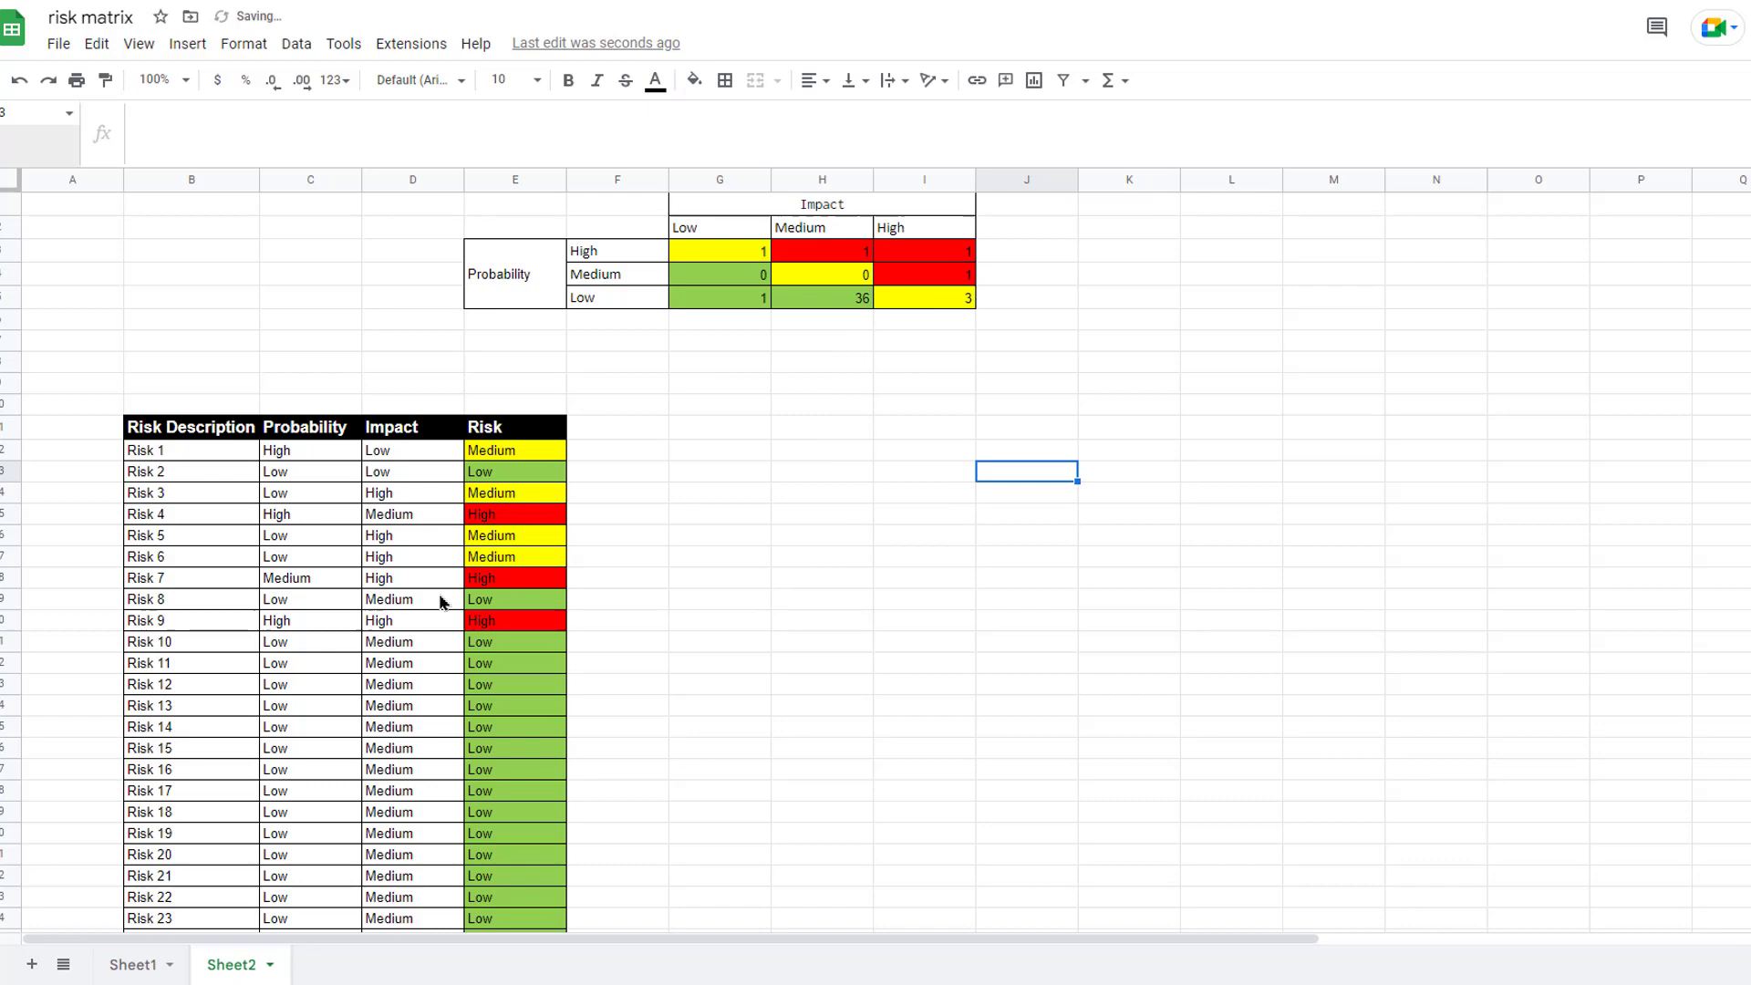
Copy Risk 9's High, High probability and impact values into Risk 1 to Risk 8.
drag(337, 644, 488, 656)
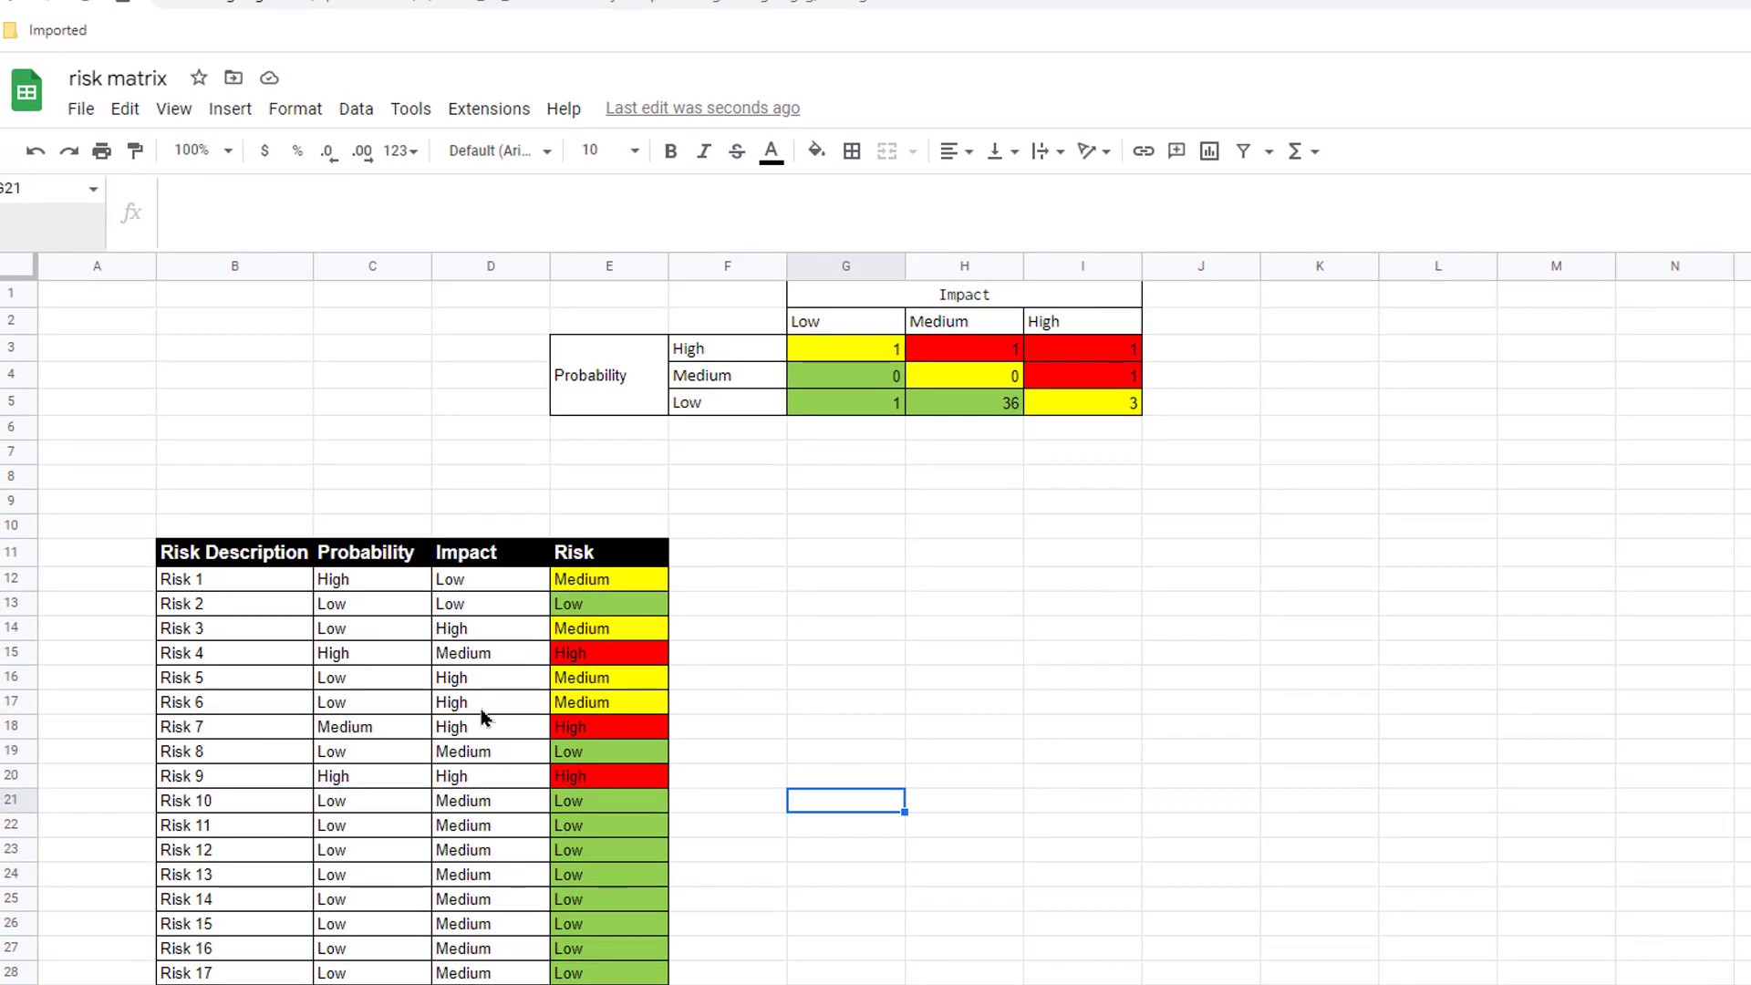
drag(297, 620, 401, 620)
key(ctrl+c)
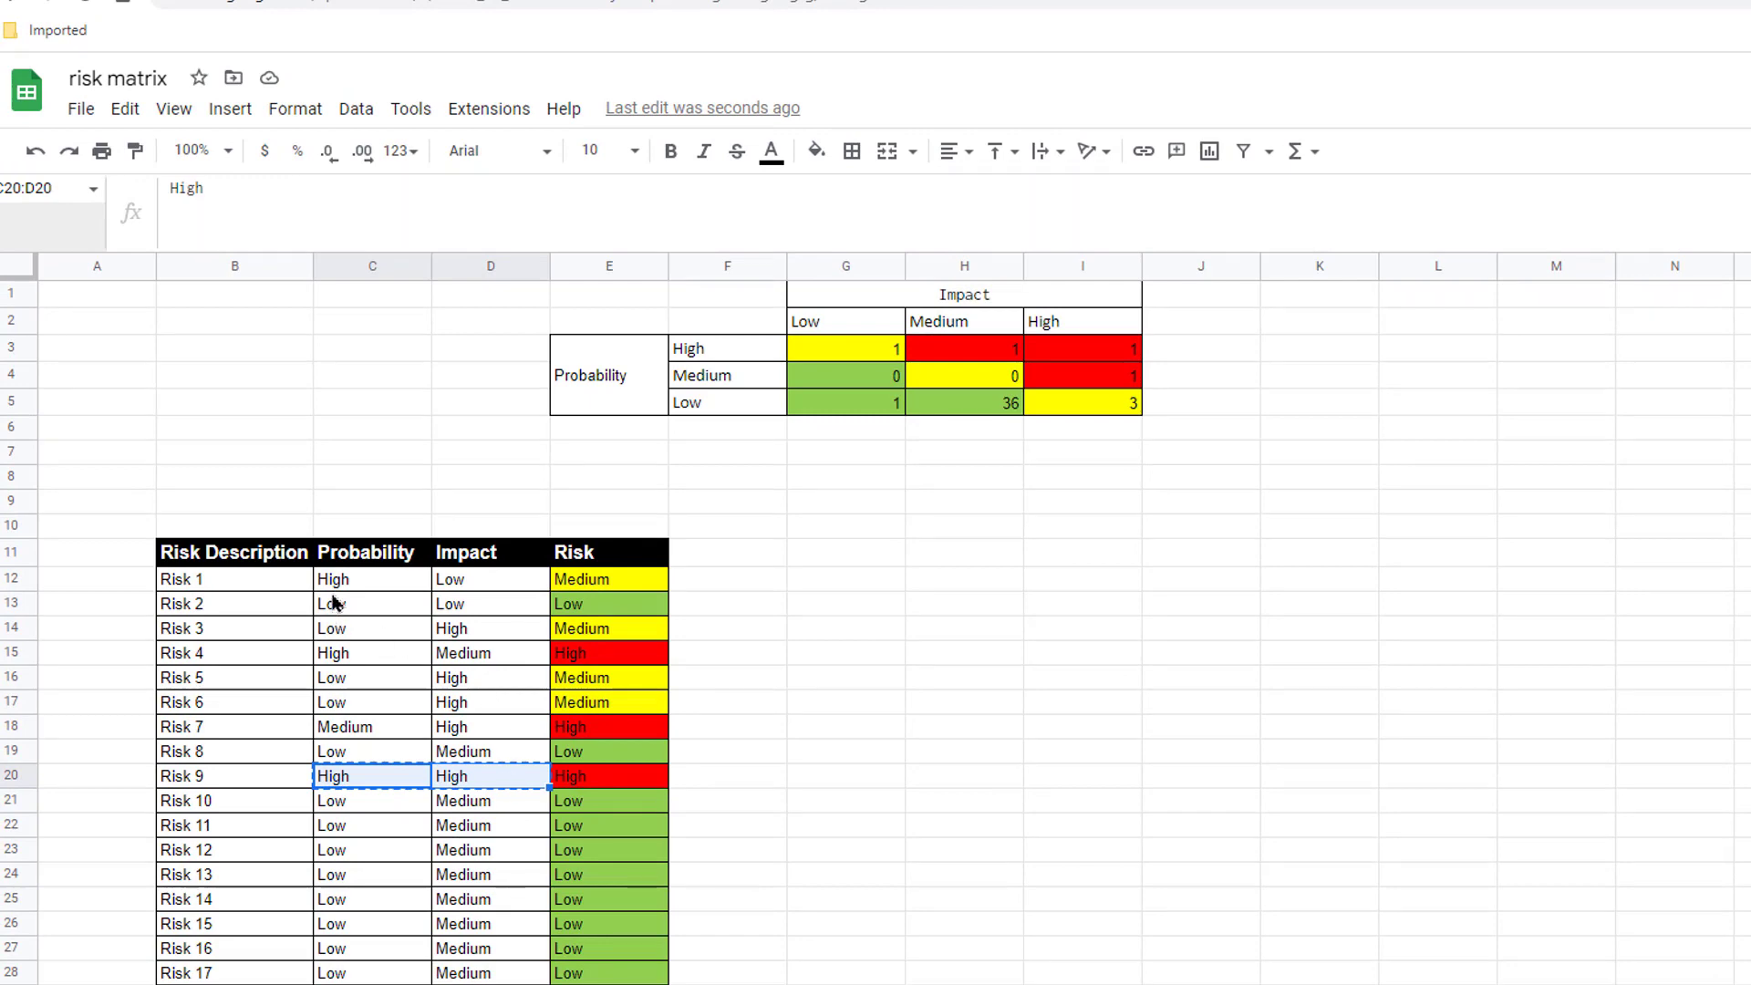
drag(372, 591, 487, 757)
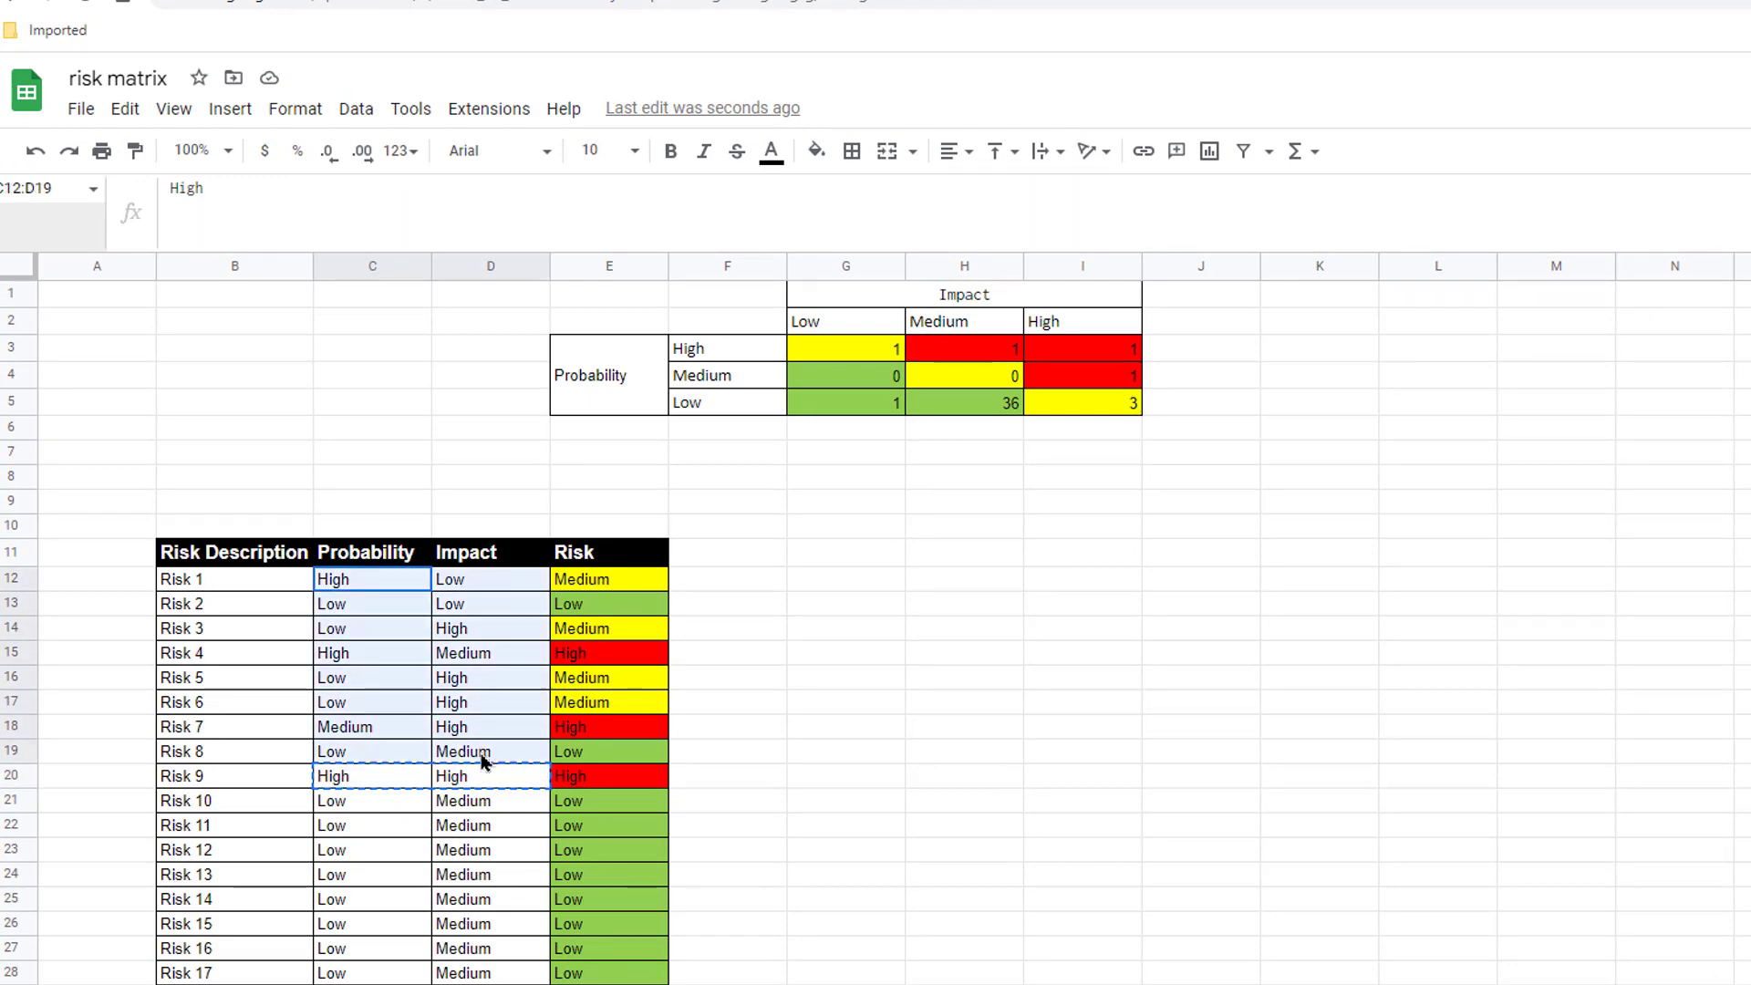
key(ctrl+v)
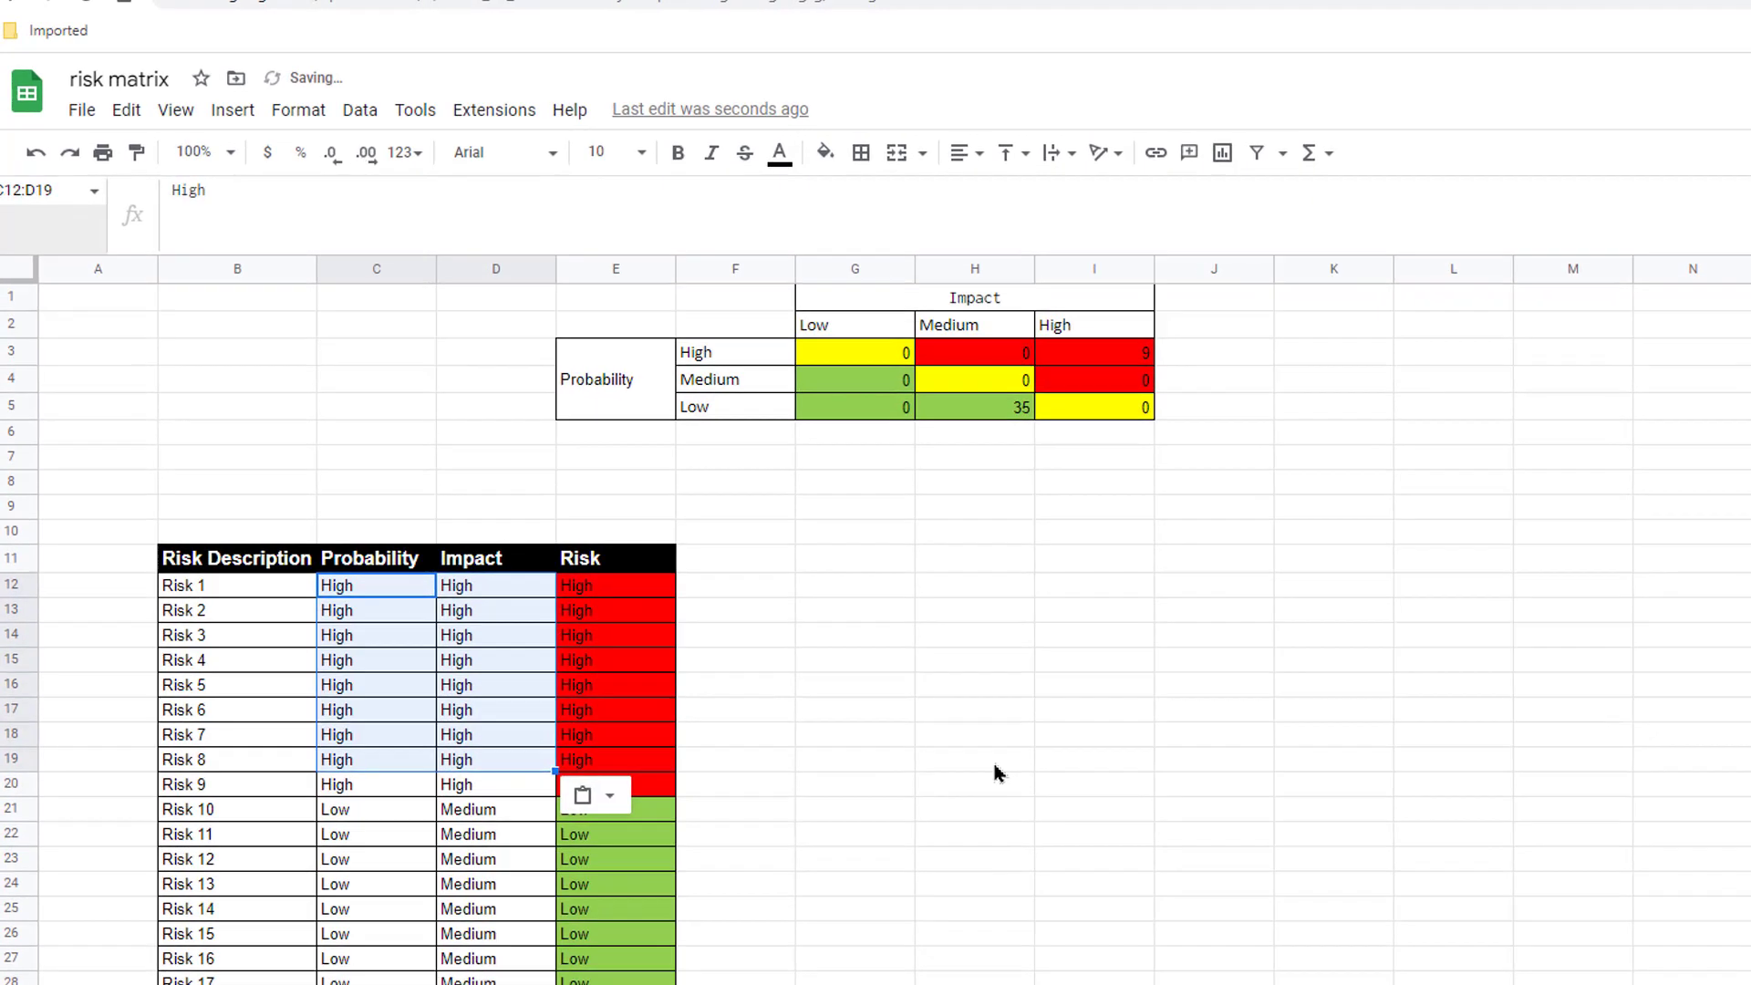
click(985, 753)
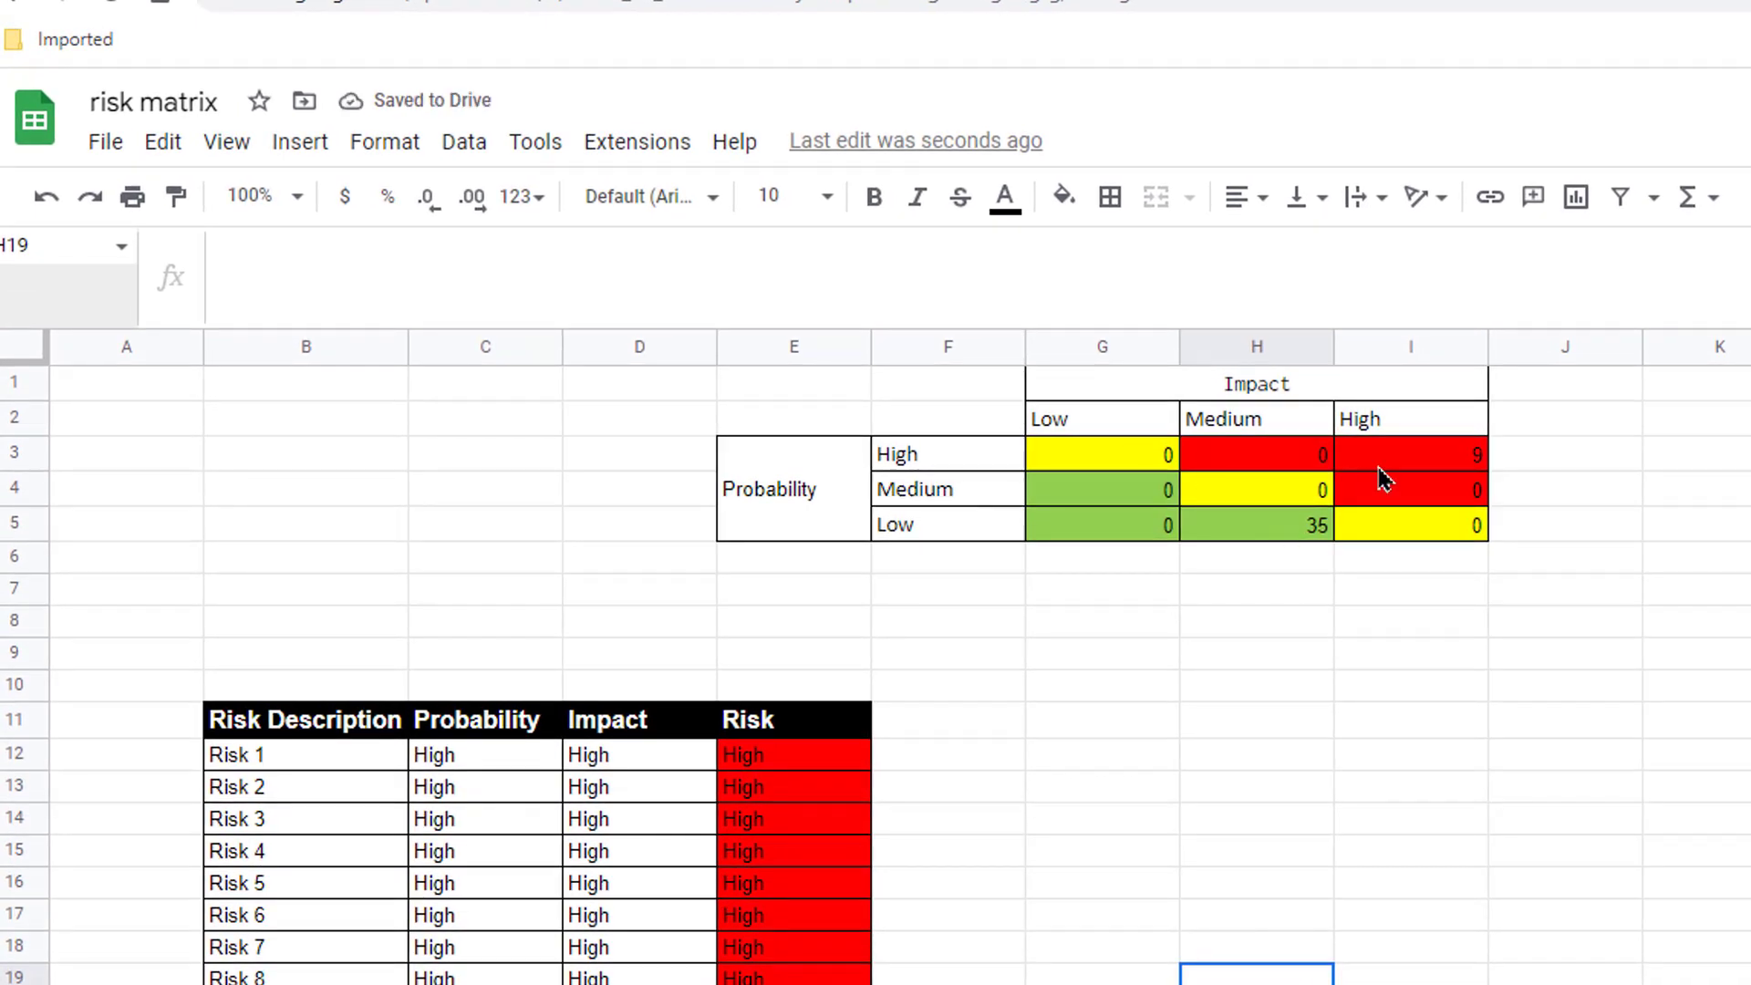
Check the updated counts in I3 and H5, now showing 9 High/High risks.
click(1436, 460)
click(1261, 529)
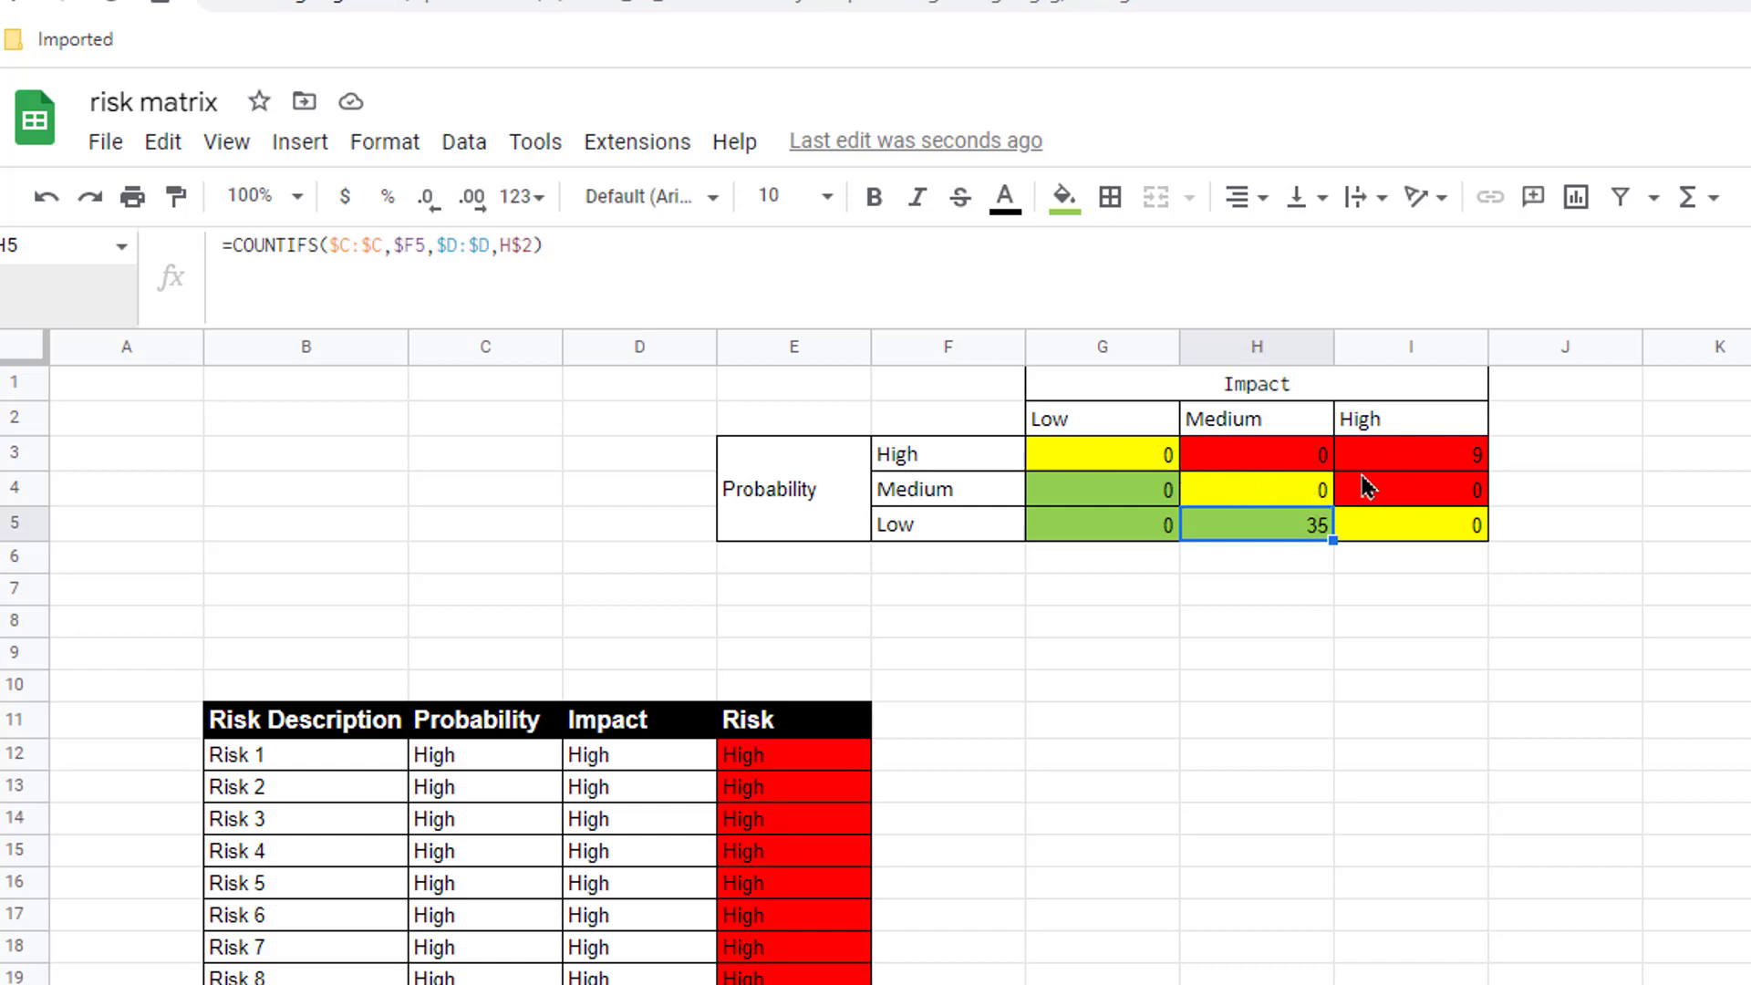
click(1257, 786)
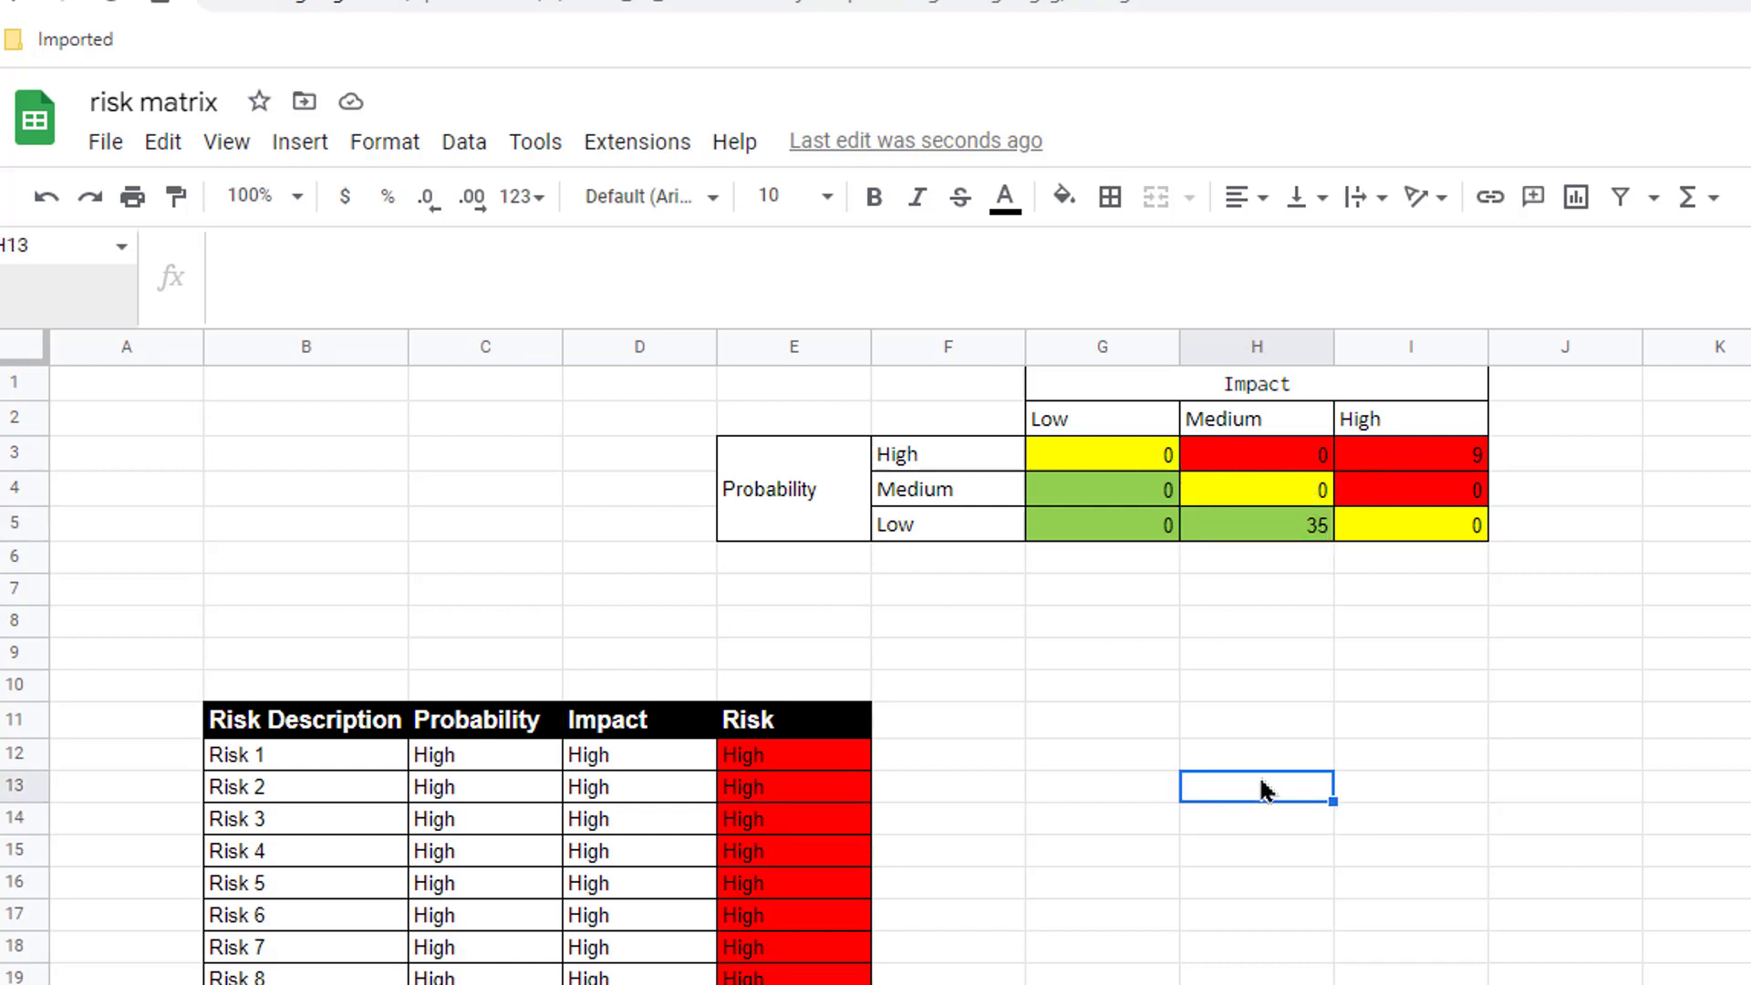
scroll(1260, 786, down, 4)
scroll(460, 830, down, 7)
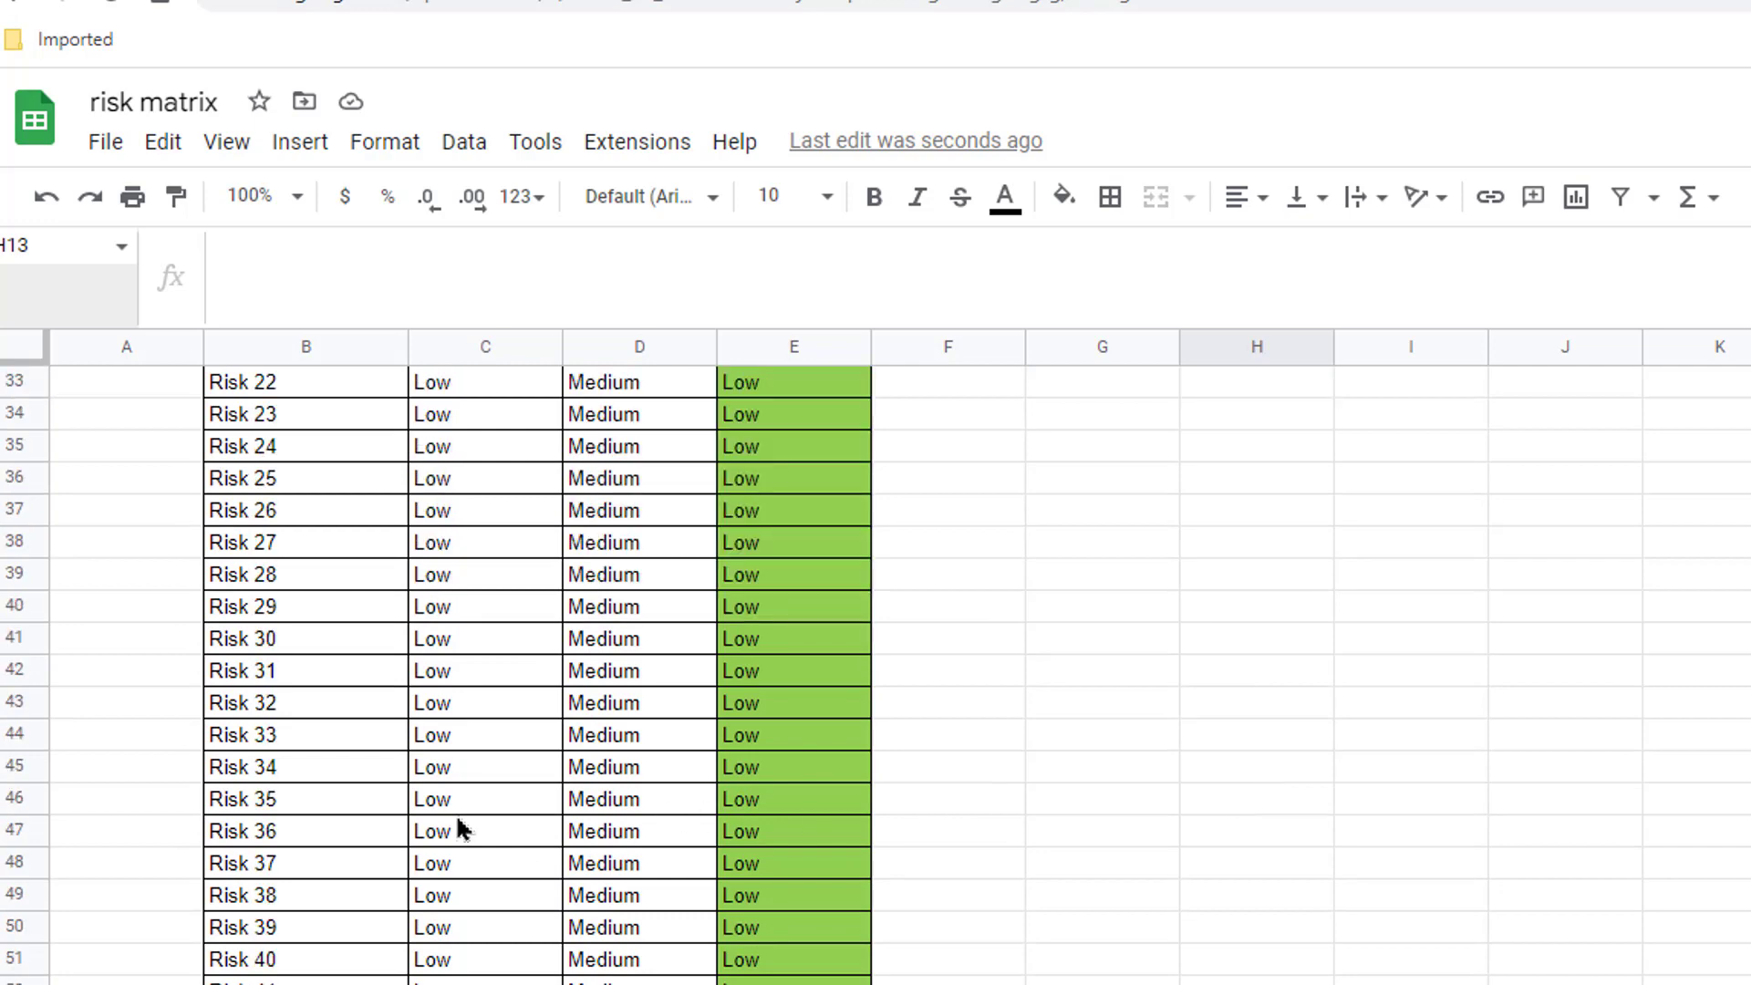
scroll(461, 830, up, 11)
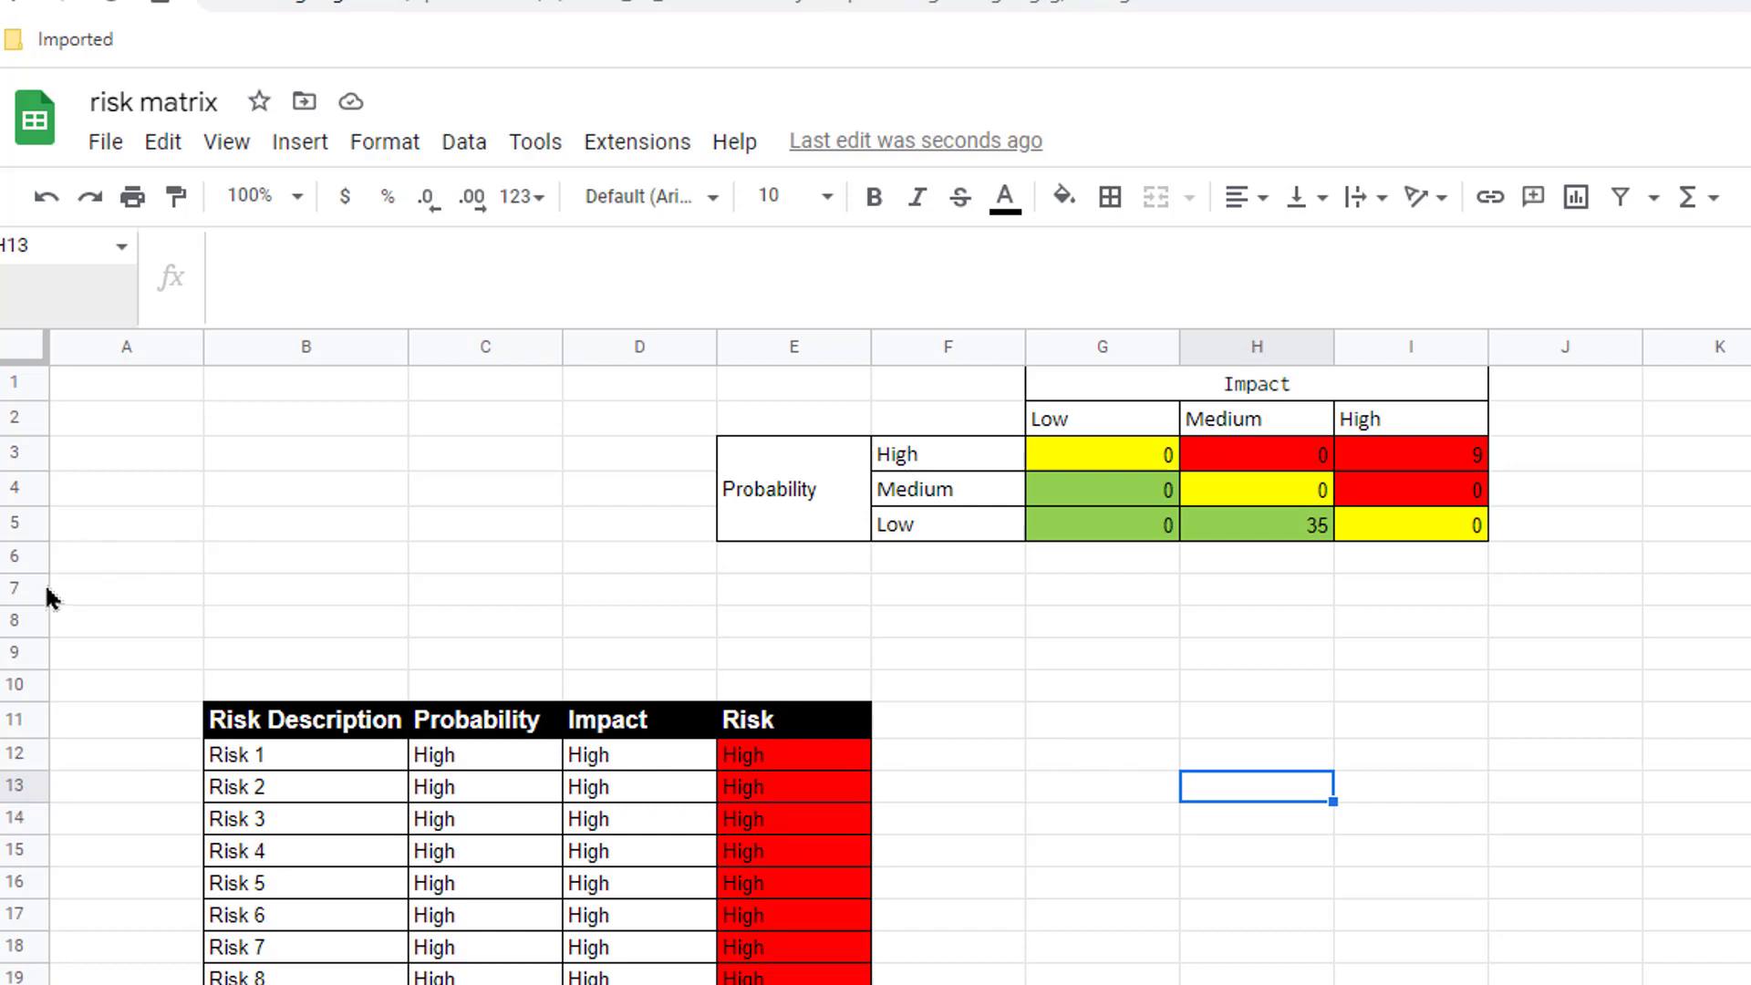
Delete the empty rows 7 to 10 above the risk table.
click(15, 588)
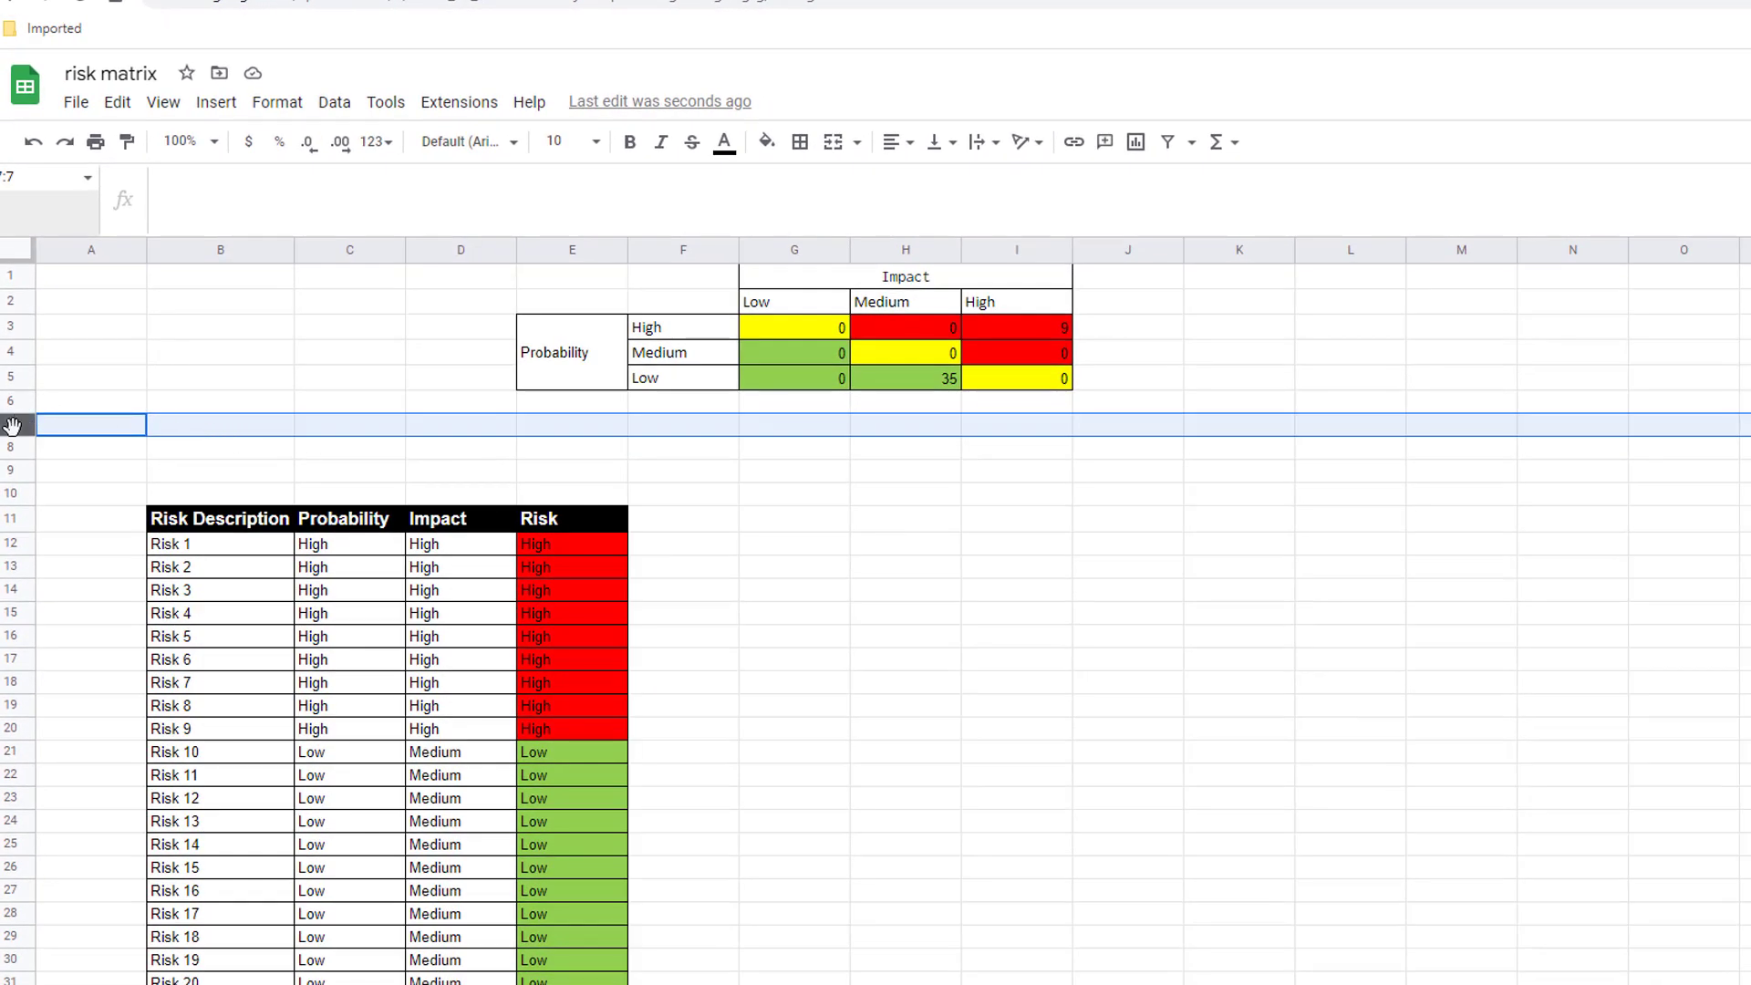
shift+click(2, 501)
right_click(5, 487)
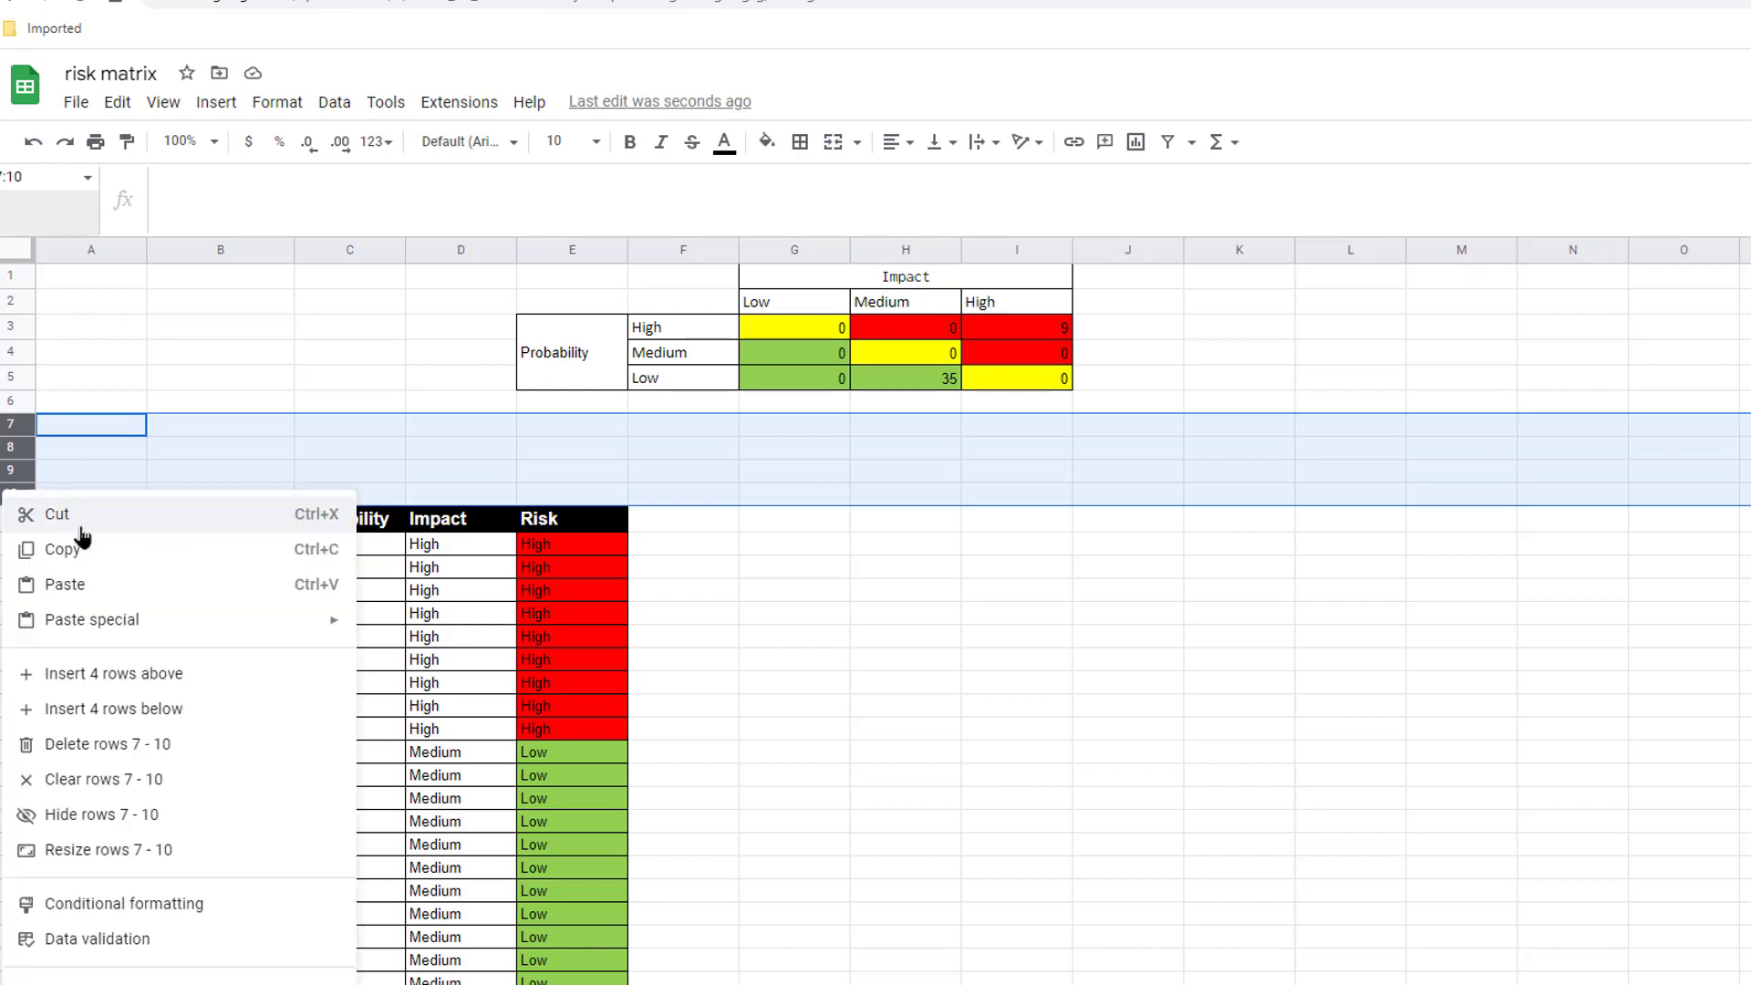
click(246, 764)
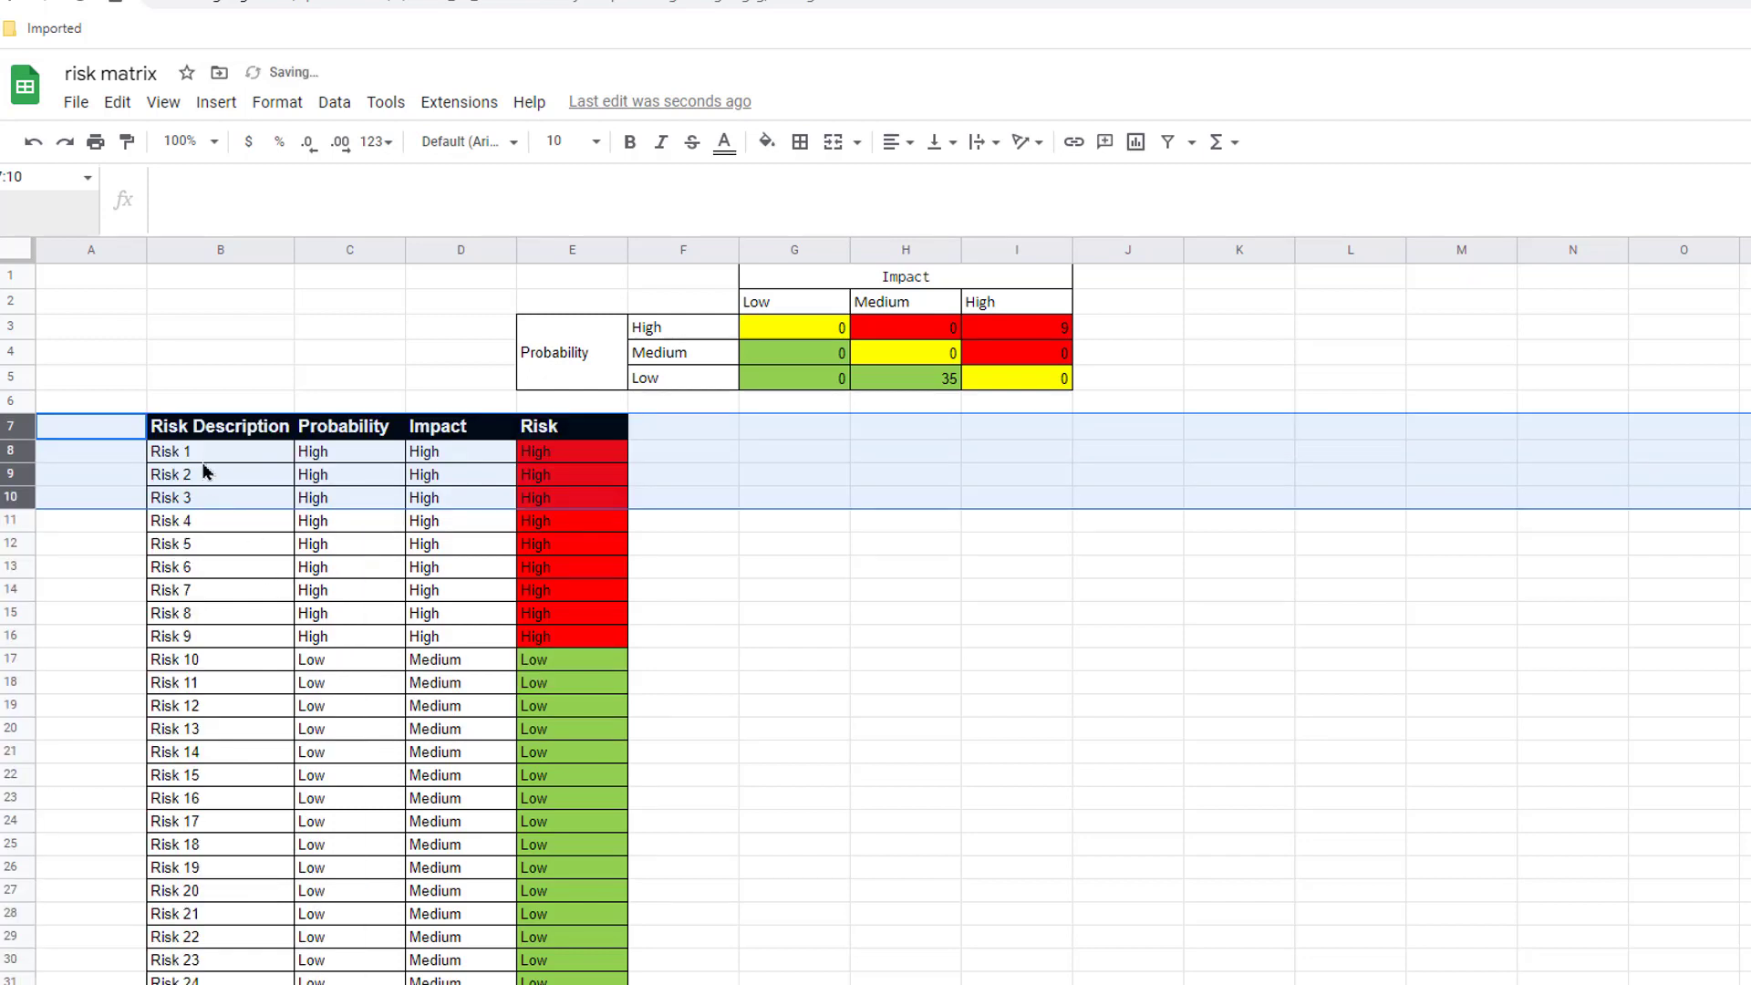
Freeze the sheet up to header row 7 and scroll to confirm it stays visible.
click(201, 429)
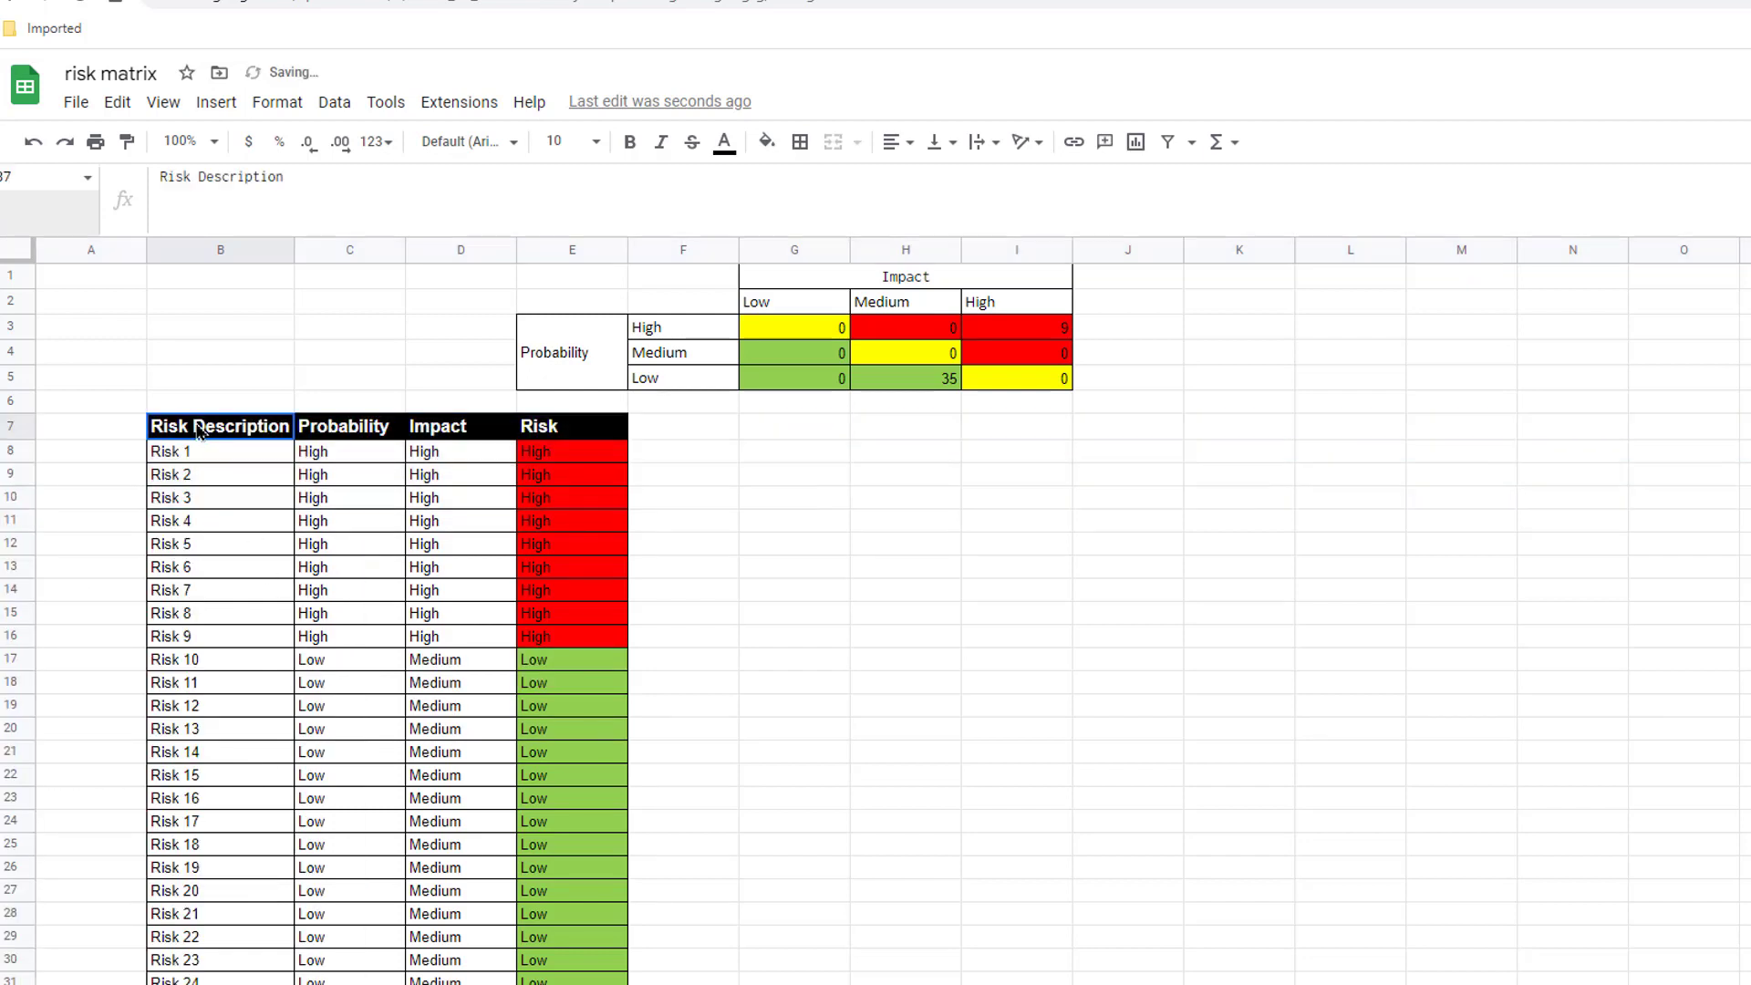
click(8, 428)
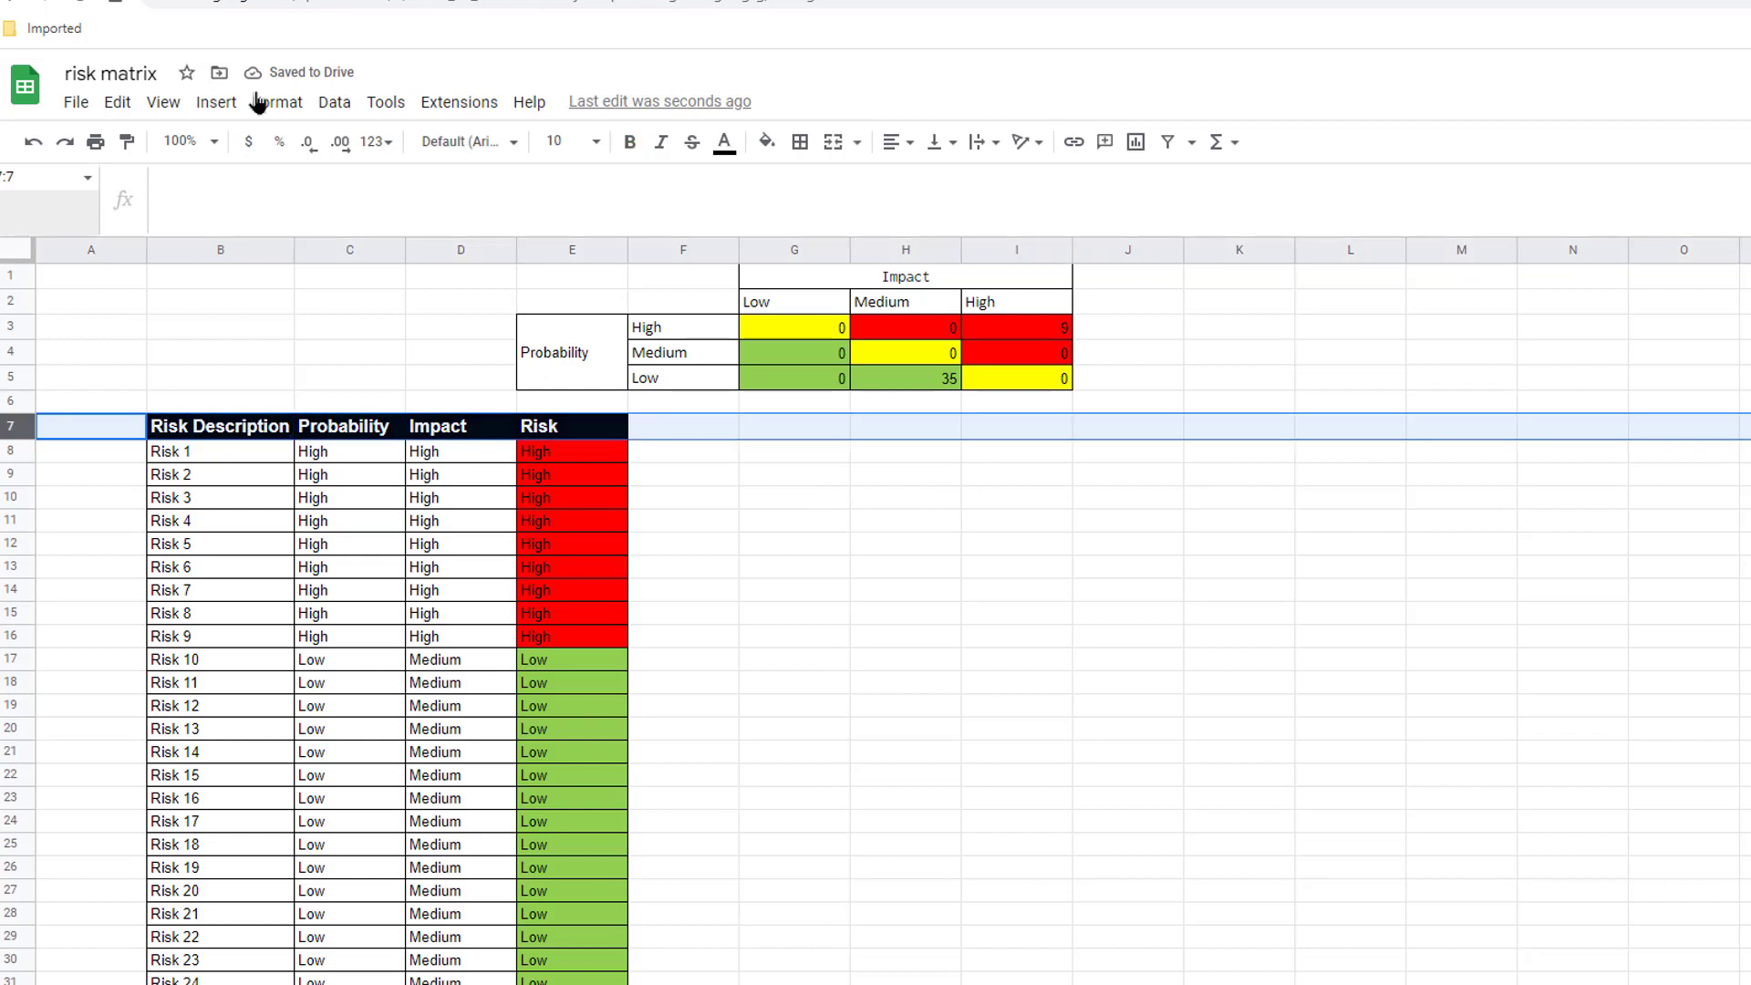
click(164, 102)
mouse_move(285, 172)
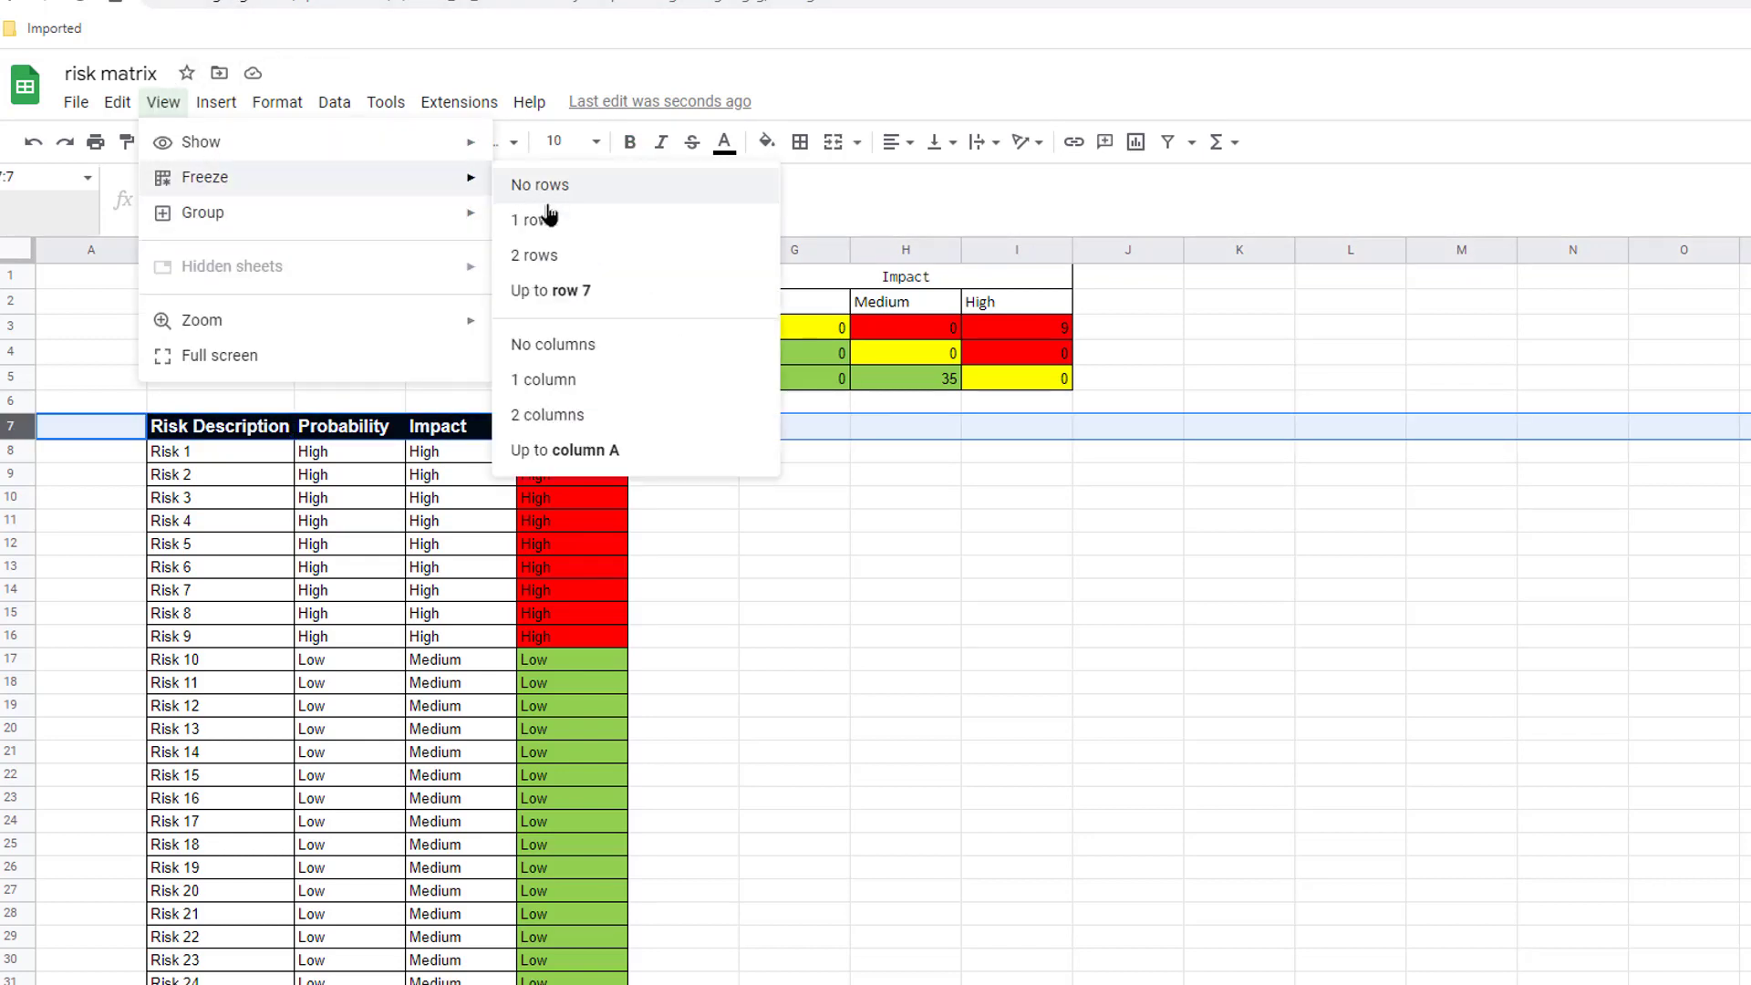
click(618, 292)
click(731, 570)
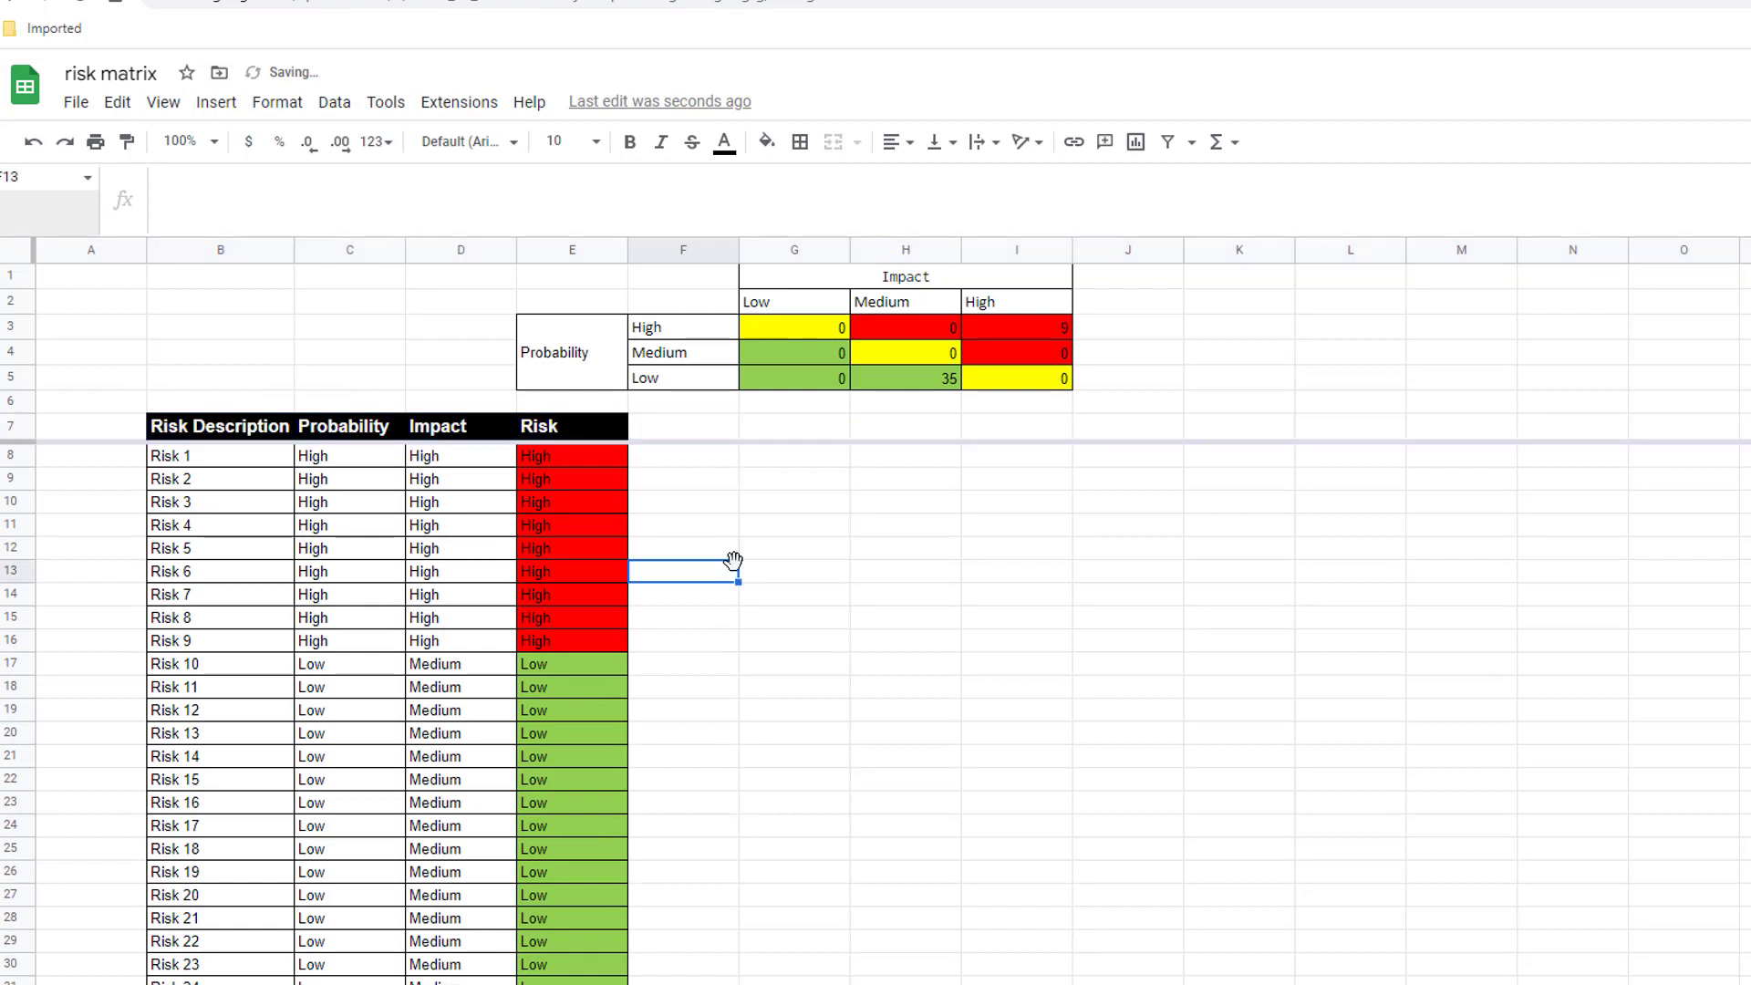
scroll(734, 570, down, 10)
scroll(737, 573, down, 7)
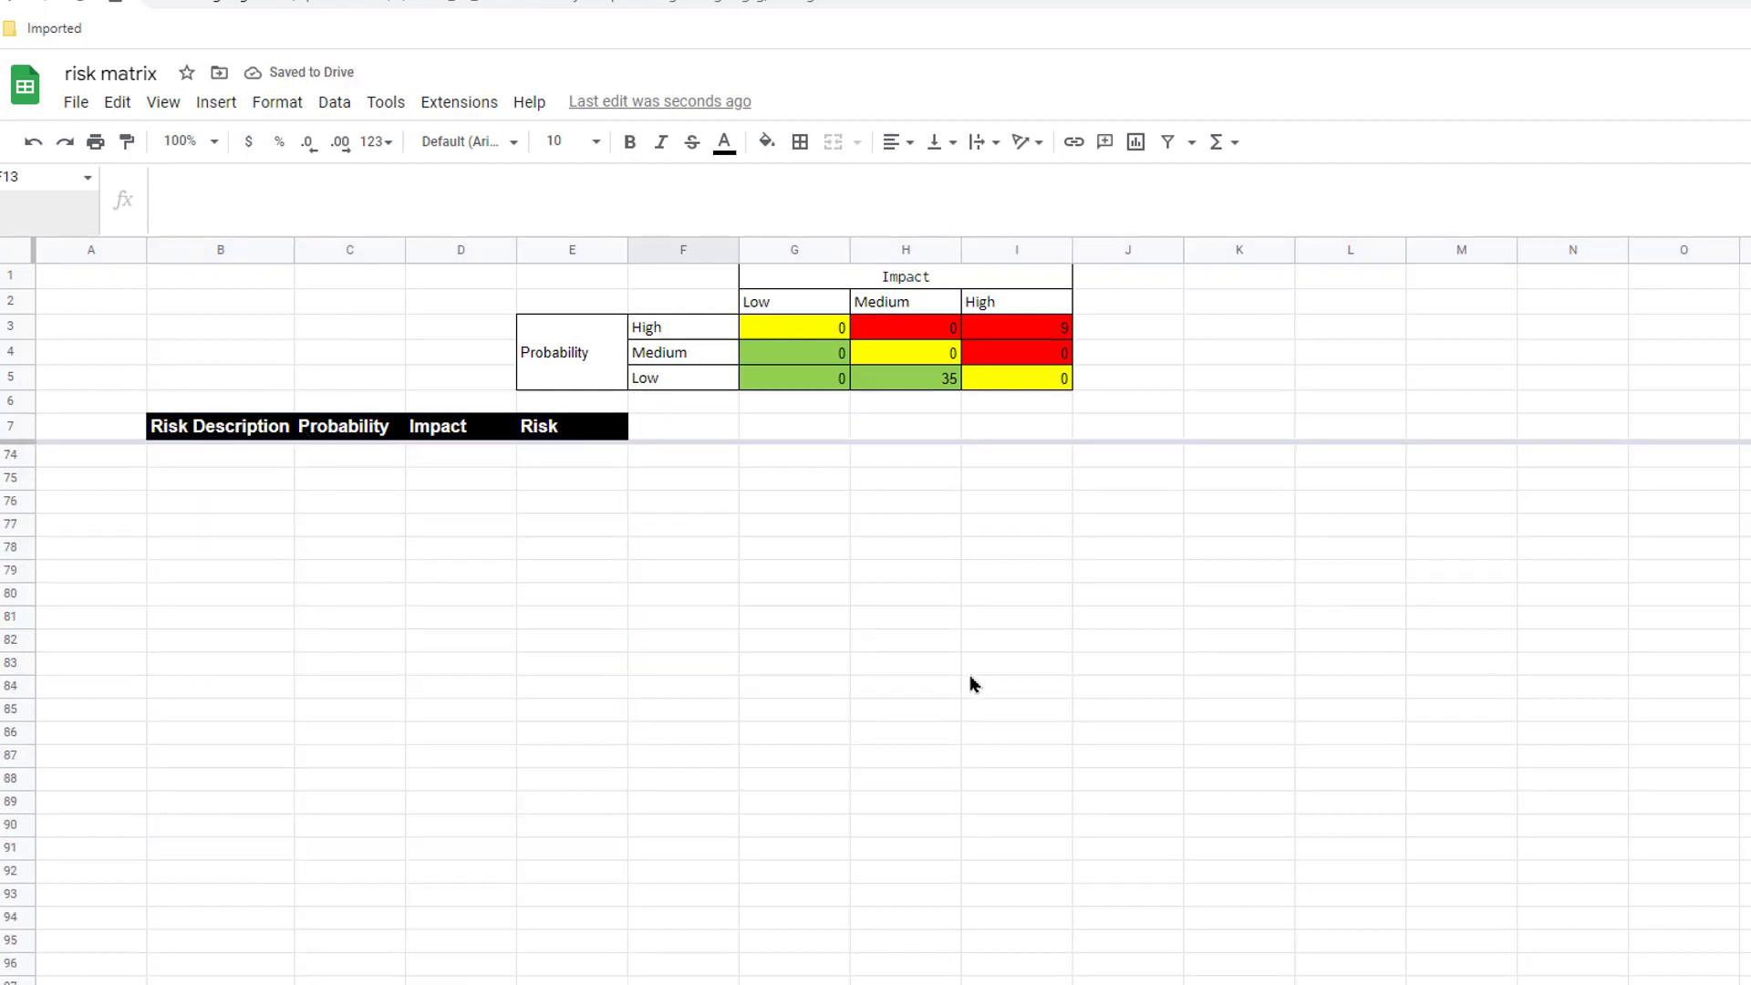
scroll(973, 684, up, 15)
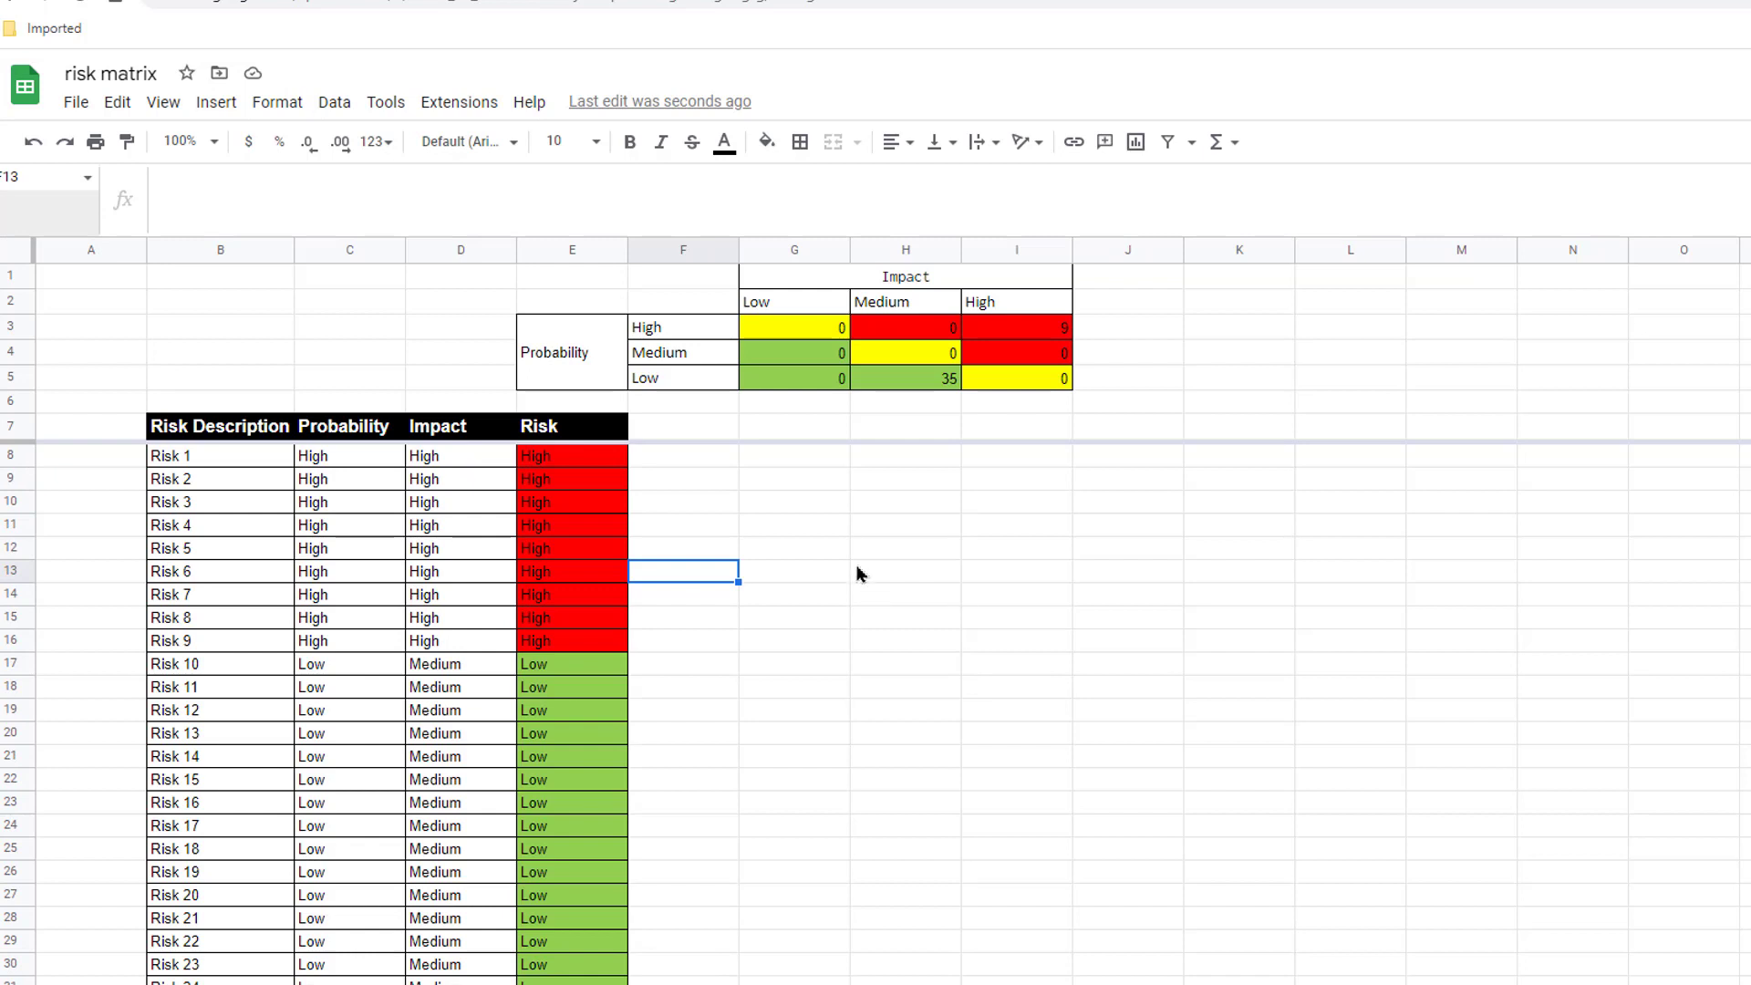
Uncheck Gridlines under View > Show so only the bordered matrix and table remain.
scroll(910, 588, down, 4)
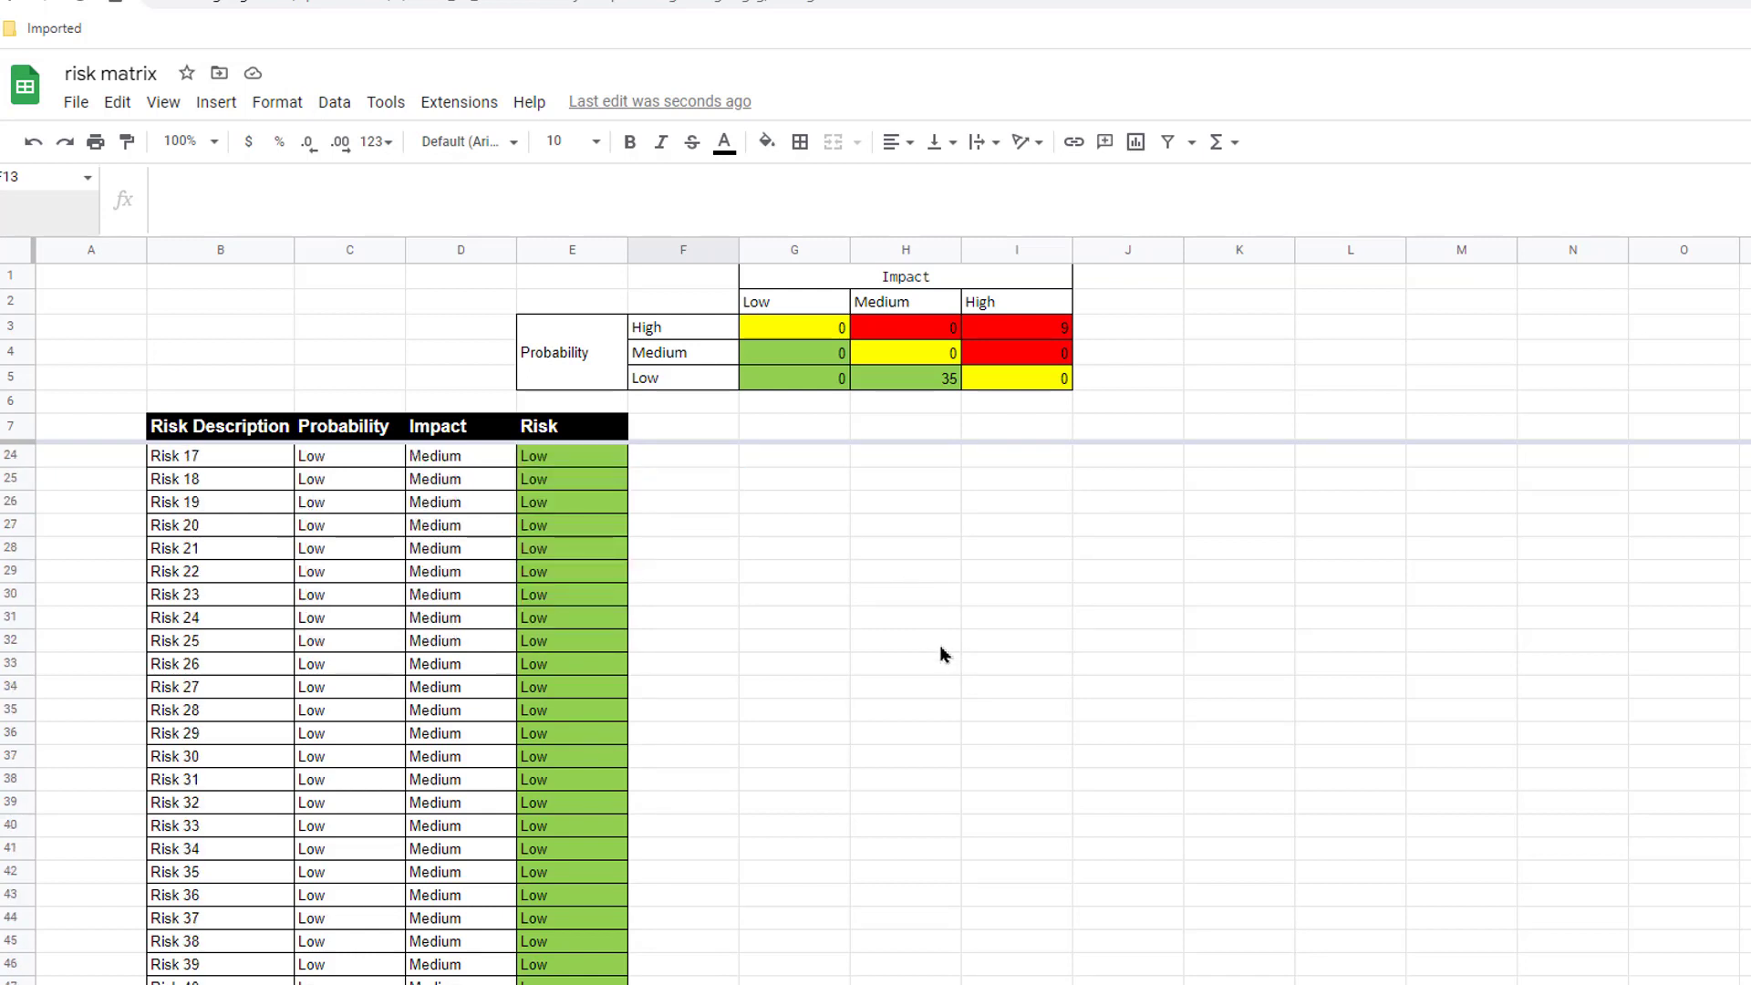
scroll(937, 653, up, 4)
click(166, 102)
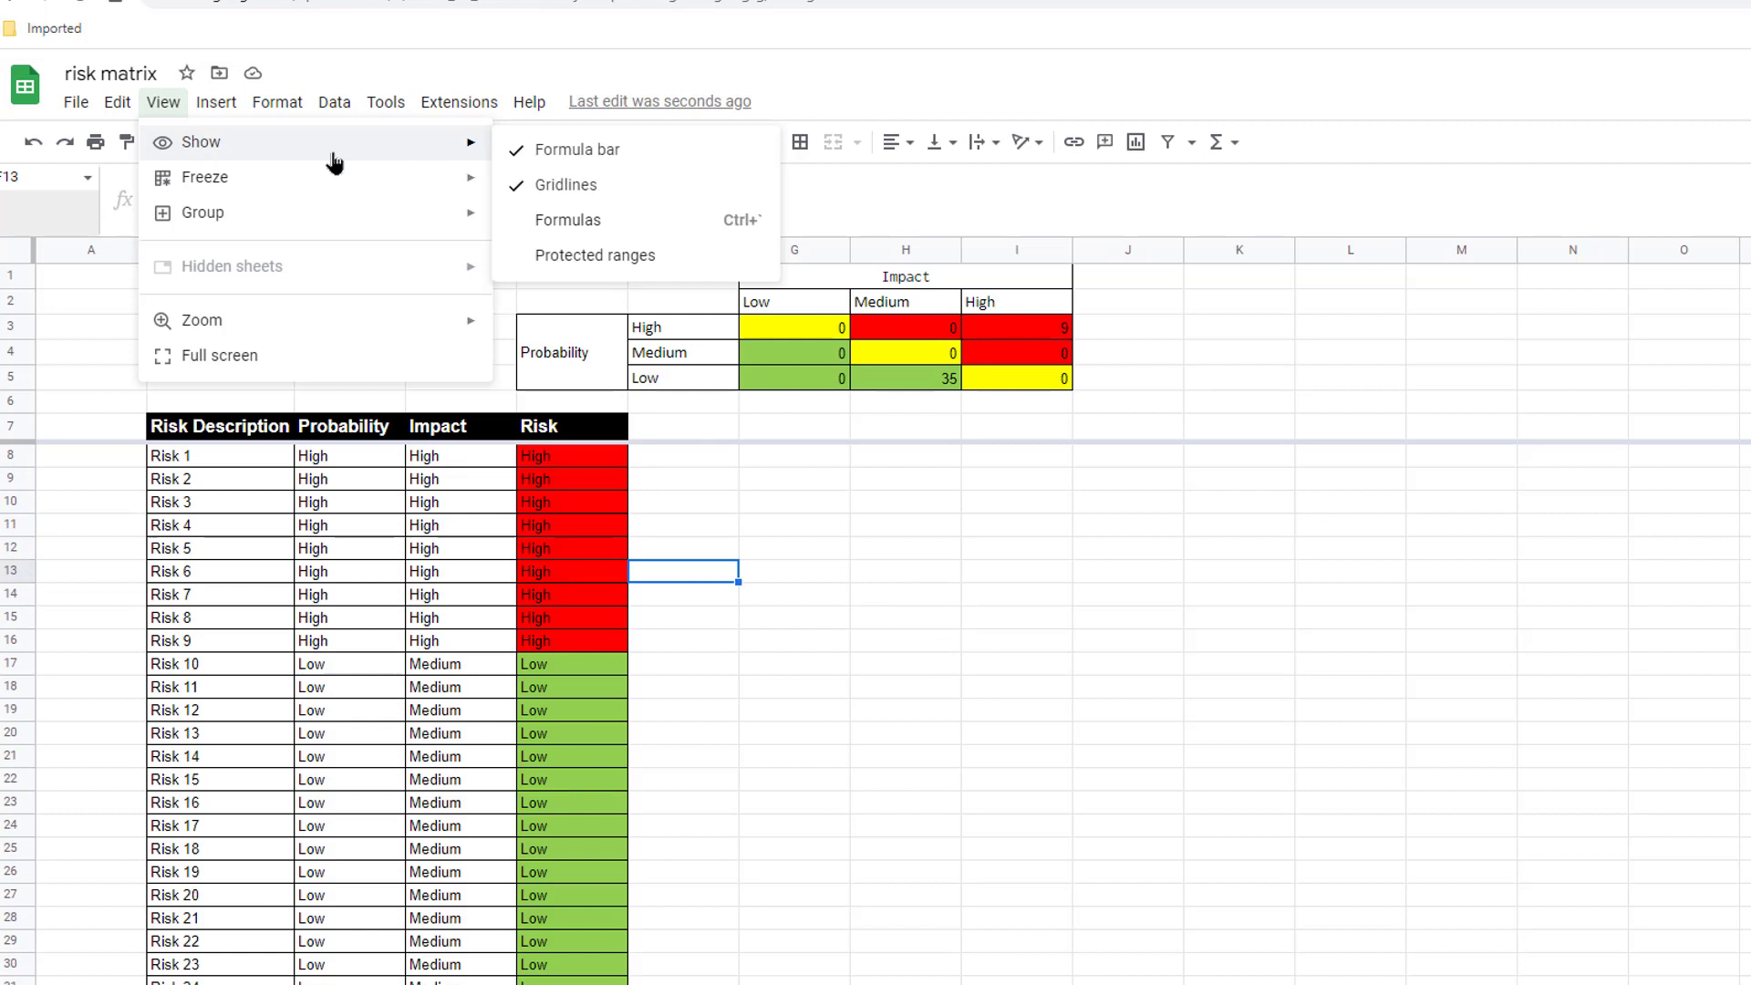
mouse_move(392, 153)
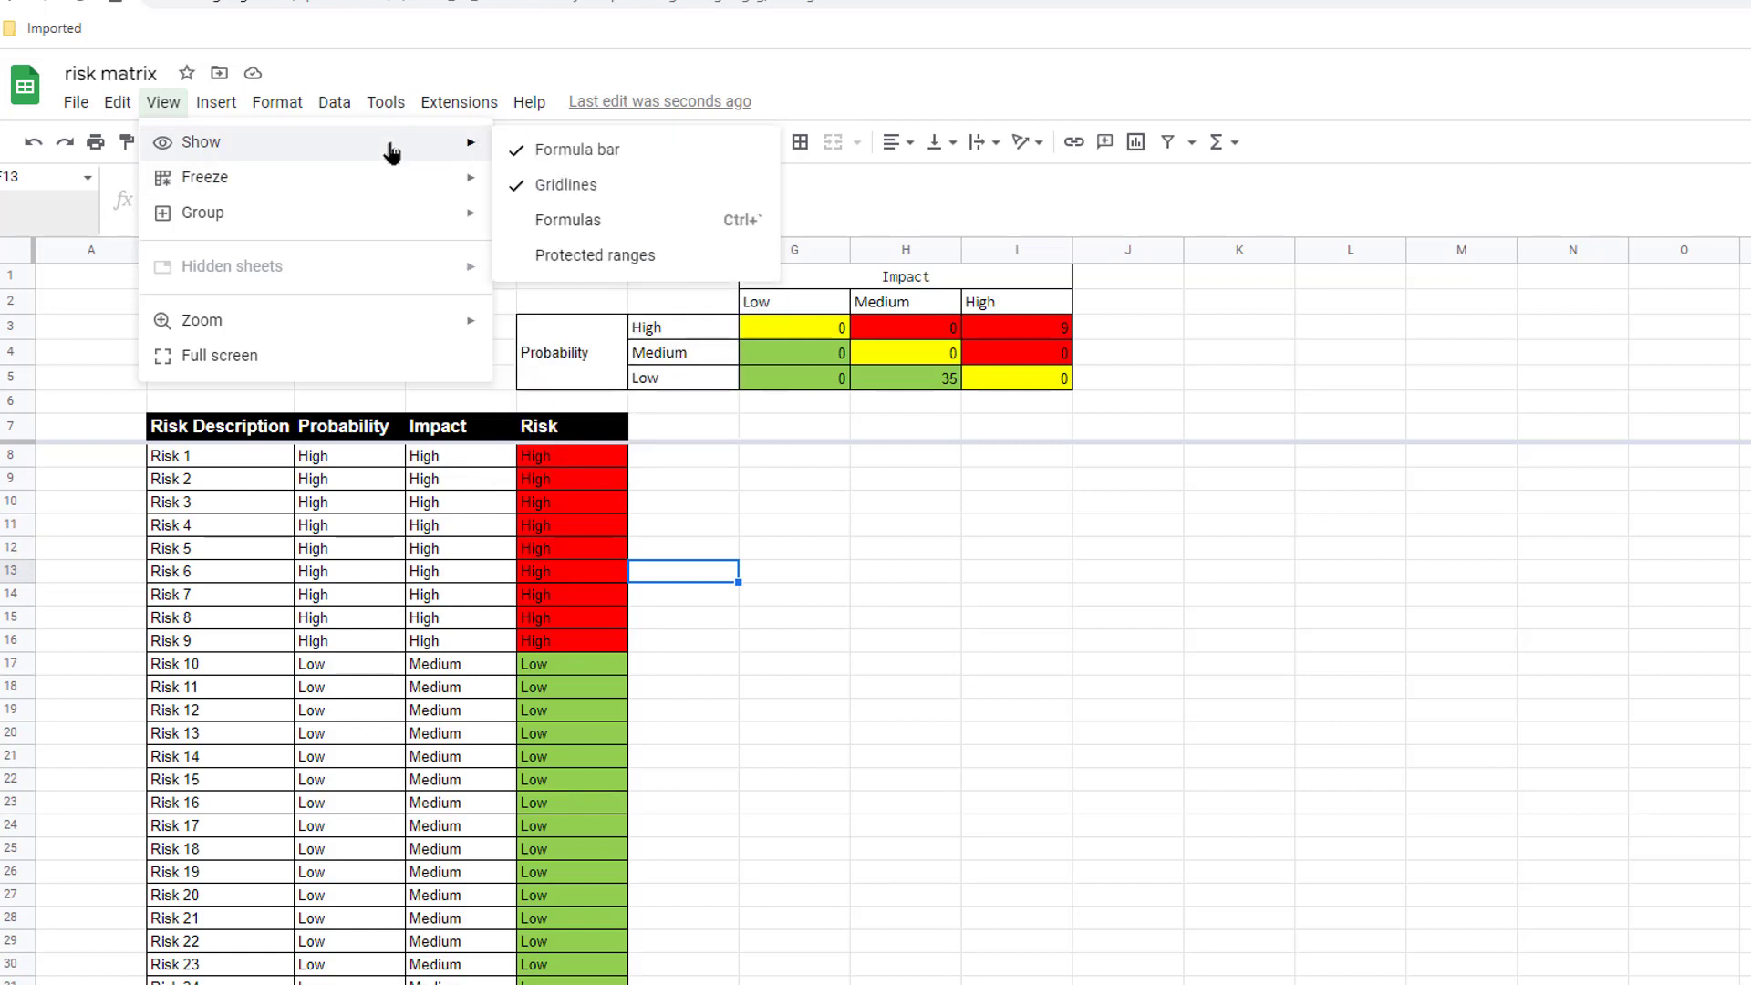
click(545, 188)
scroll(878, 584, down, 10)
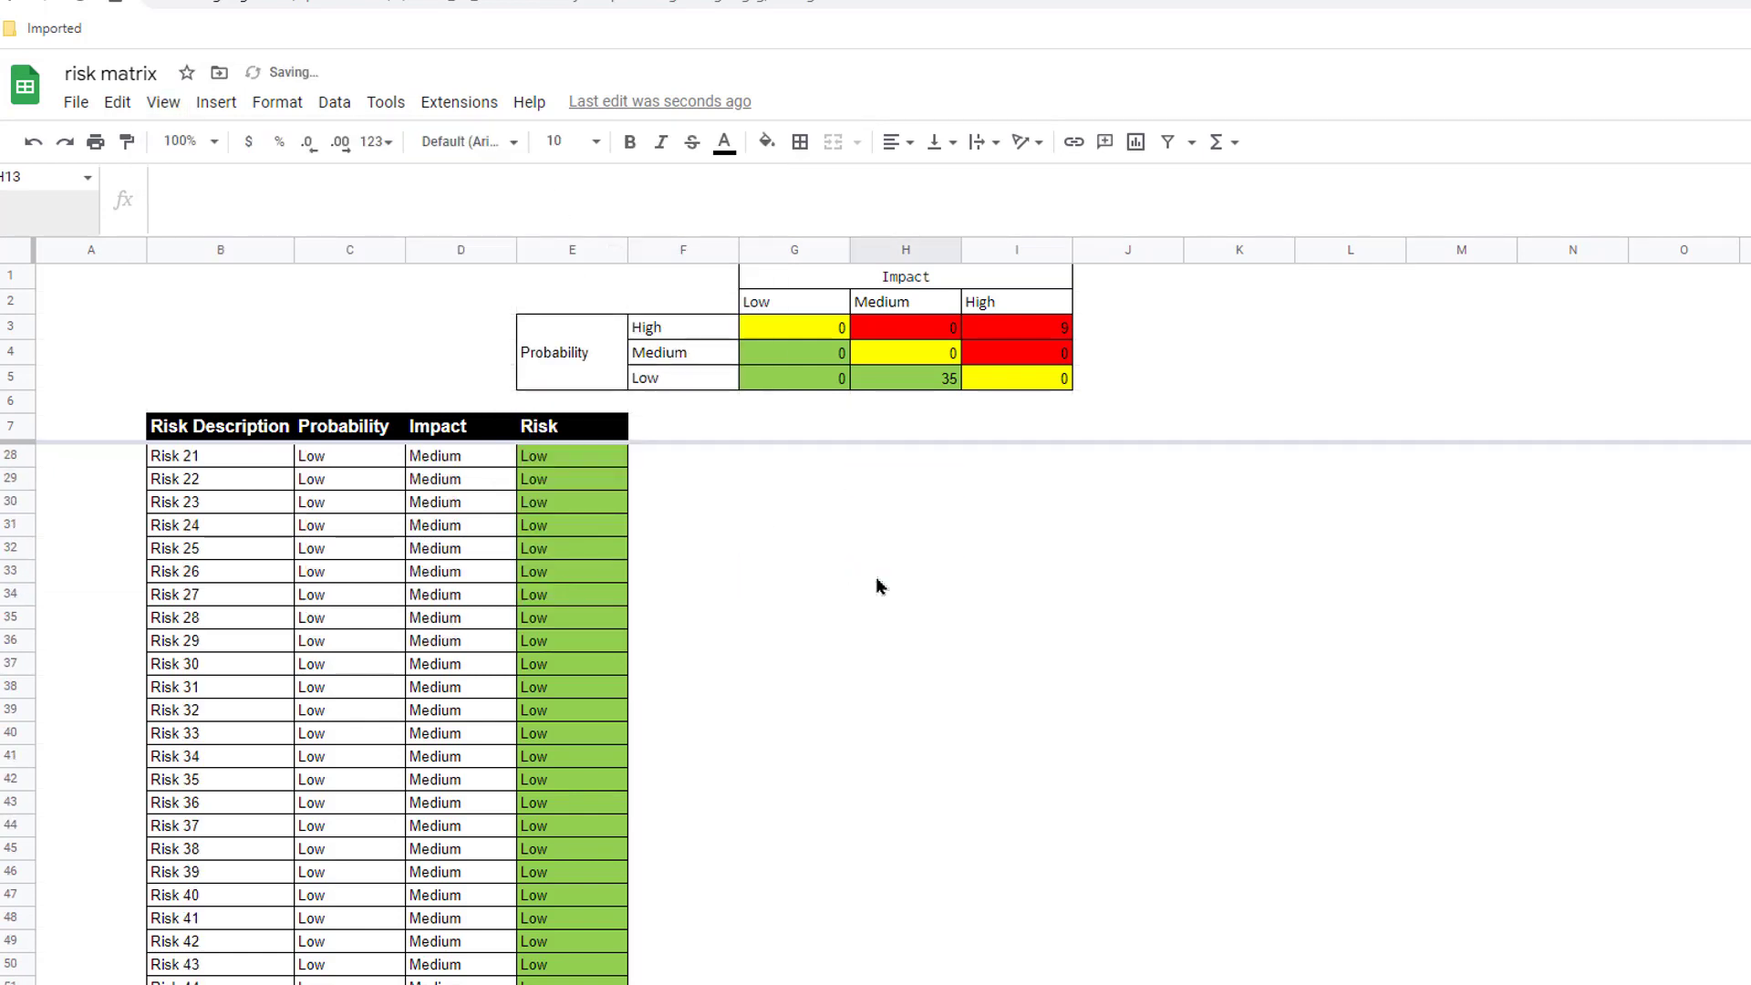
scroll(878, 585, up, 10)
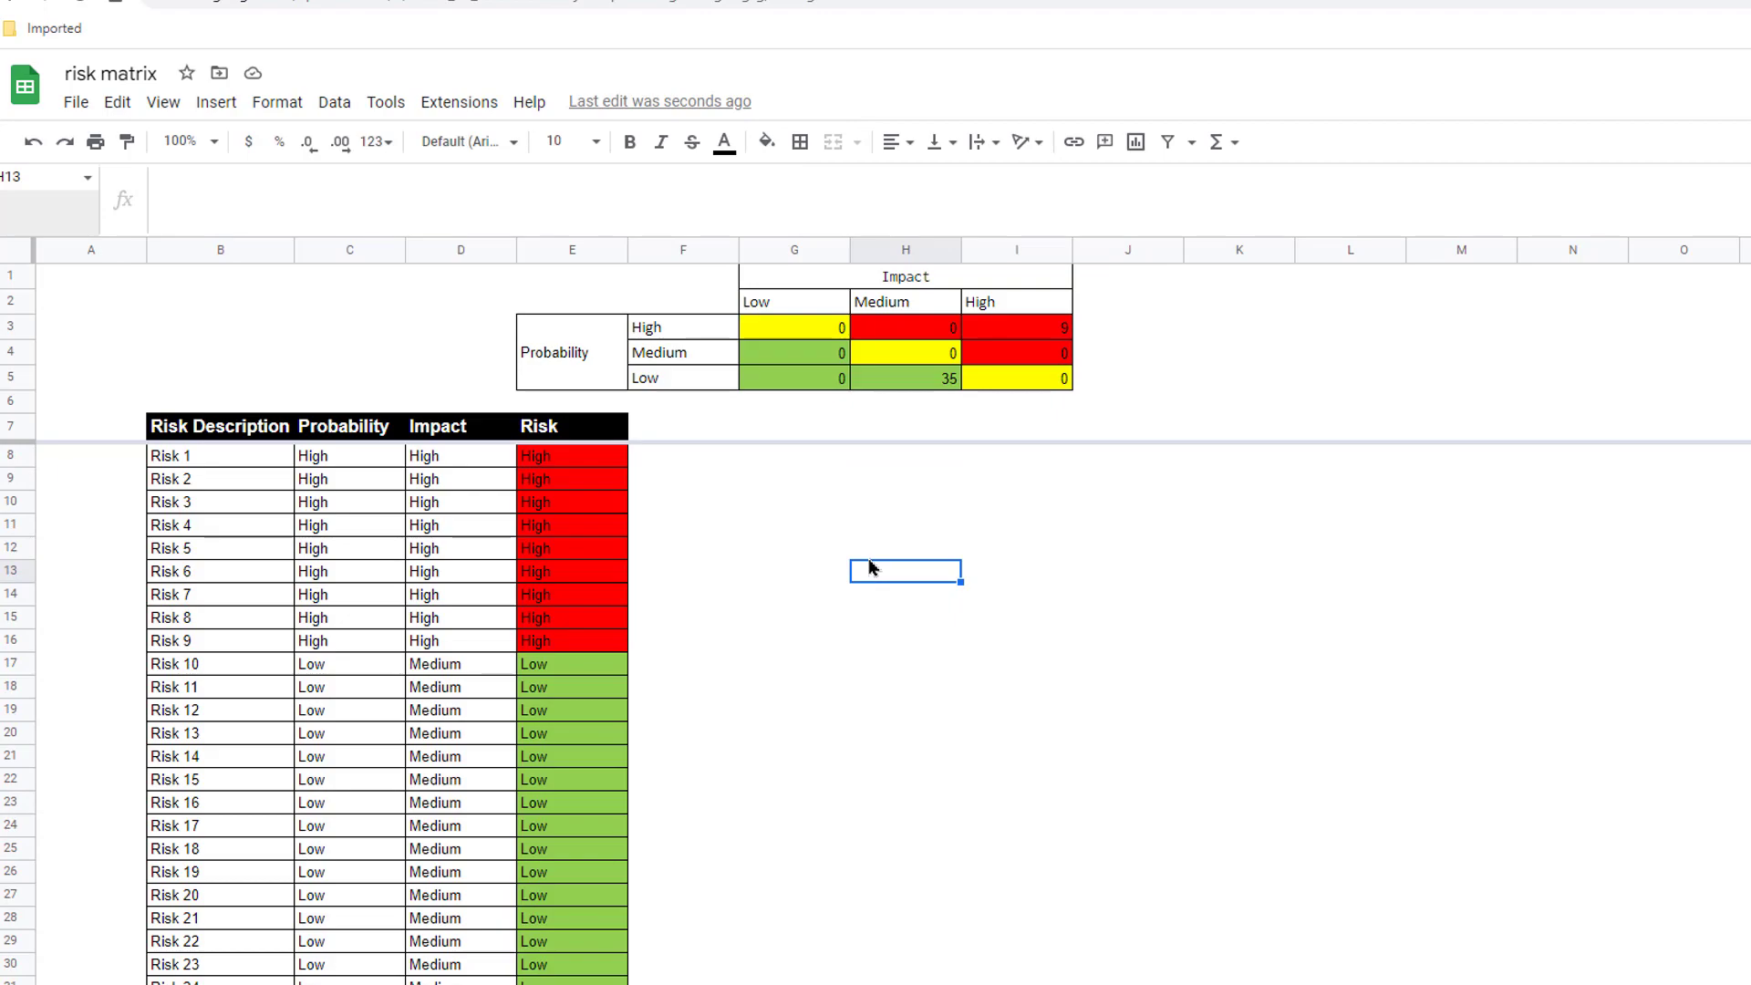